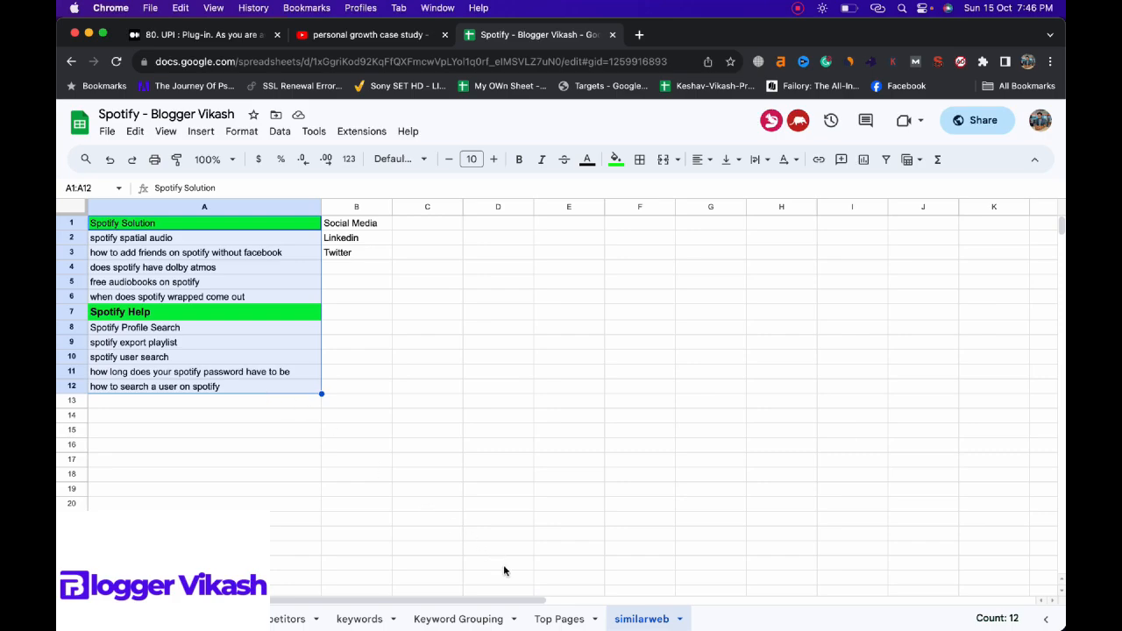
Step: Look through the competitors and keywords sheets and move the Keyword Grouping sheet to the end, after similarweb
click(536, 619)
click(347, 619)
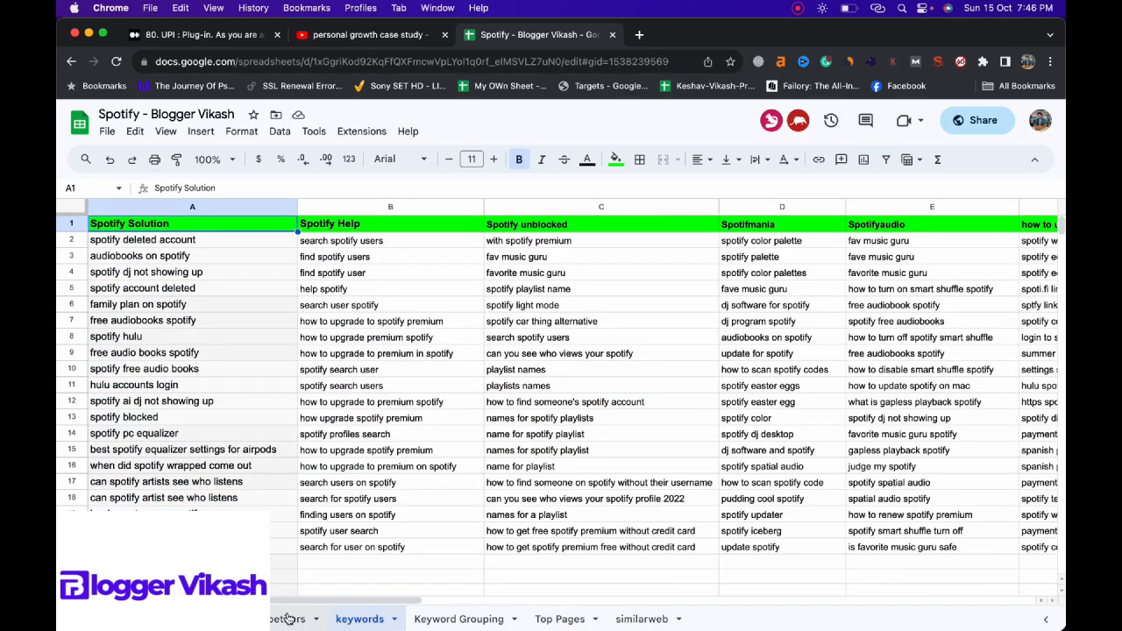
click(289, 619)
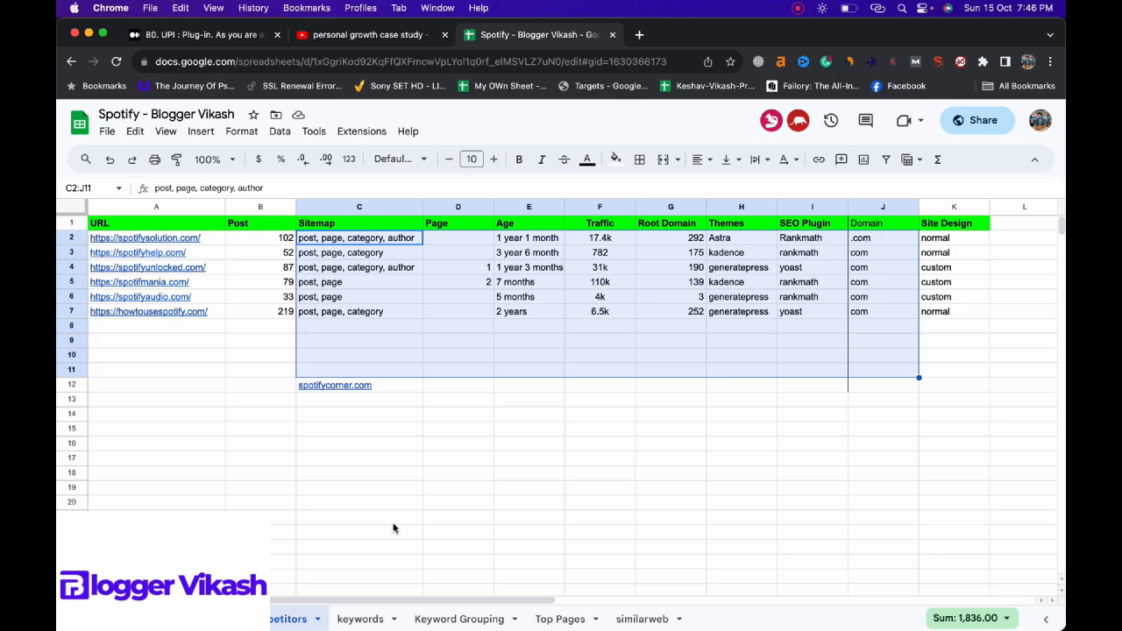
click(449, 615)
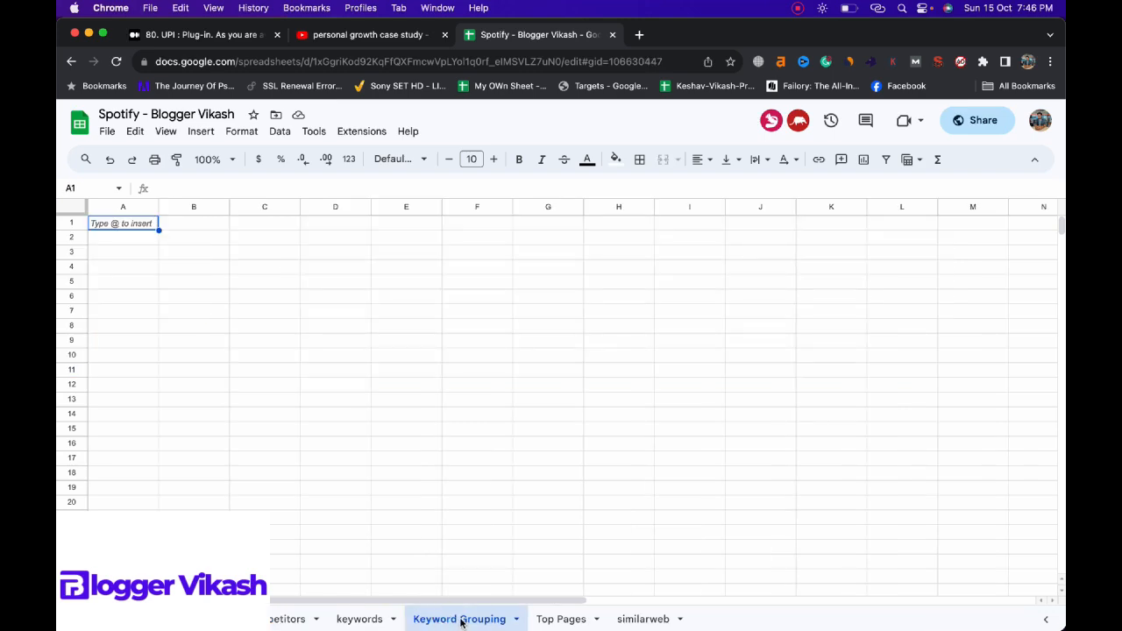
drag(454, 613, 675, 624)
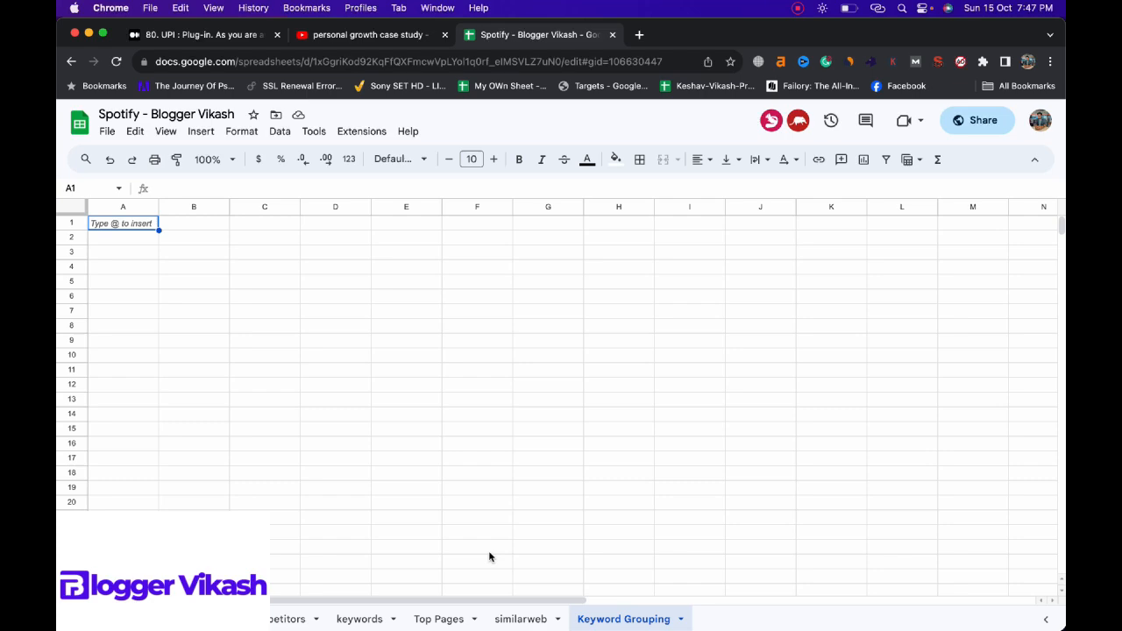
Step: Review the competitor keyword columns on the keywords sheet, from Spotify Solution and Spotify Help across to the unique keywords column
click(360, 619)
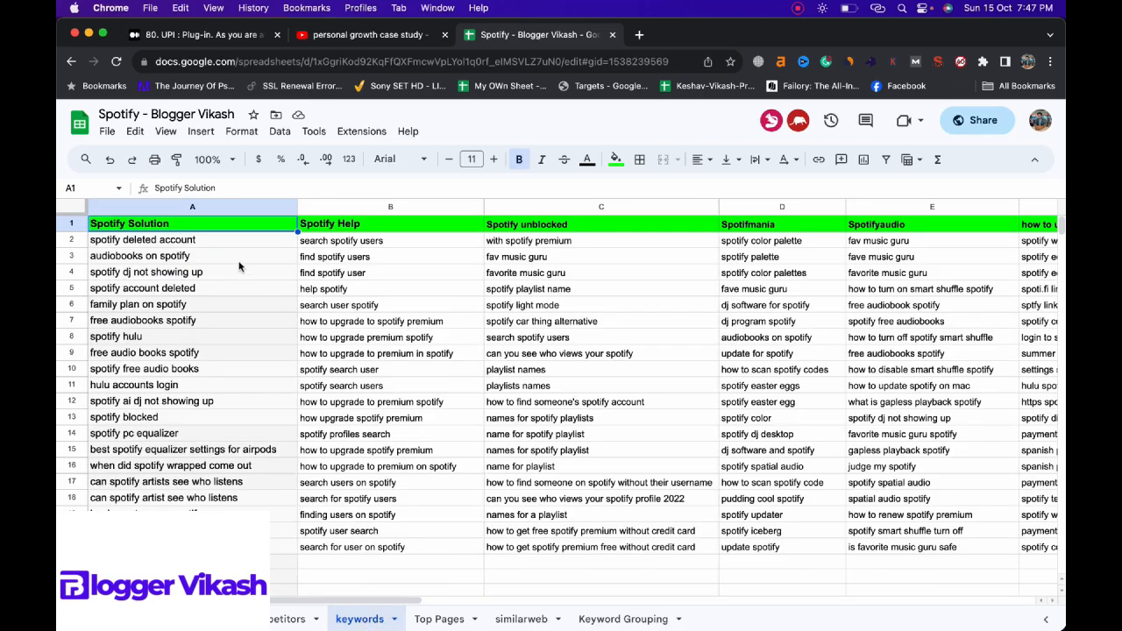
drag(221, 240, 223, 531)
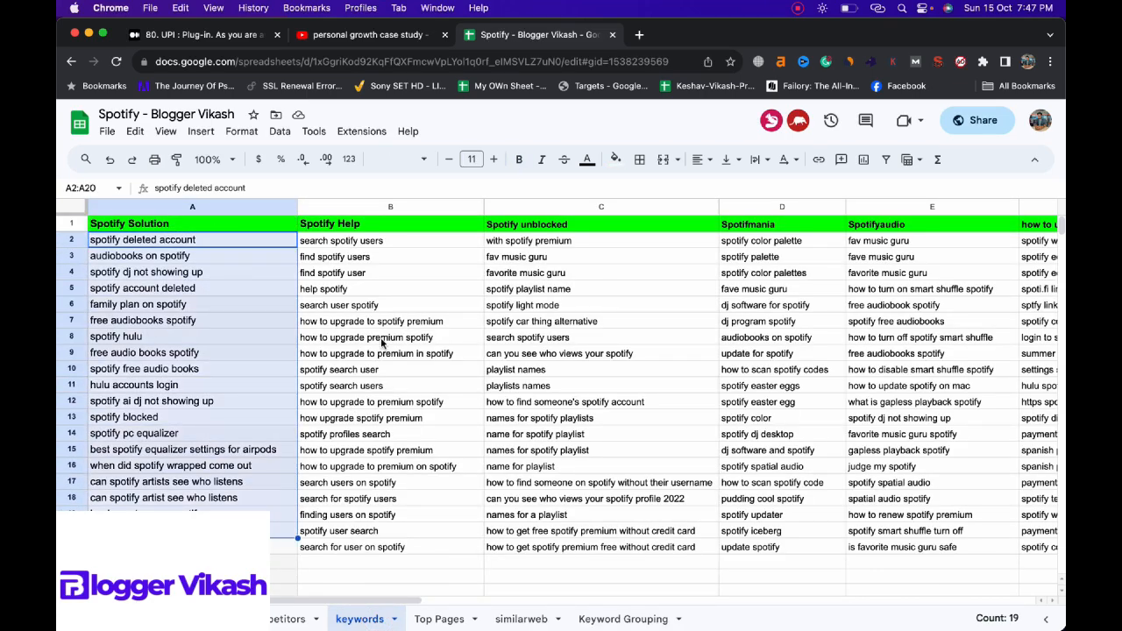
drag(407, 244, 408, 463)
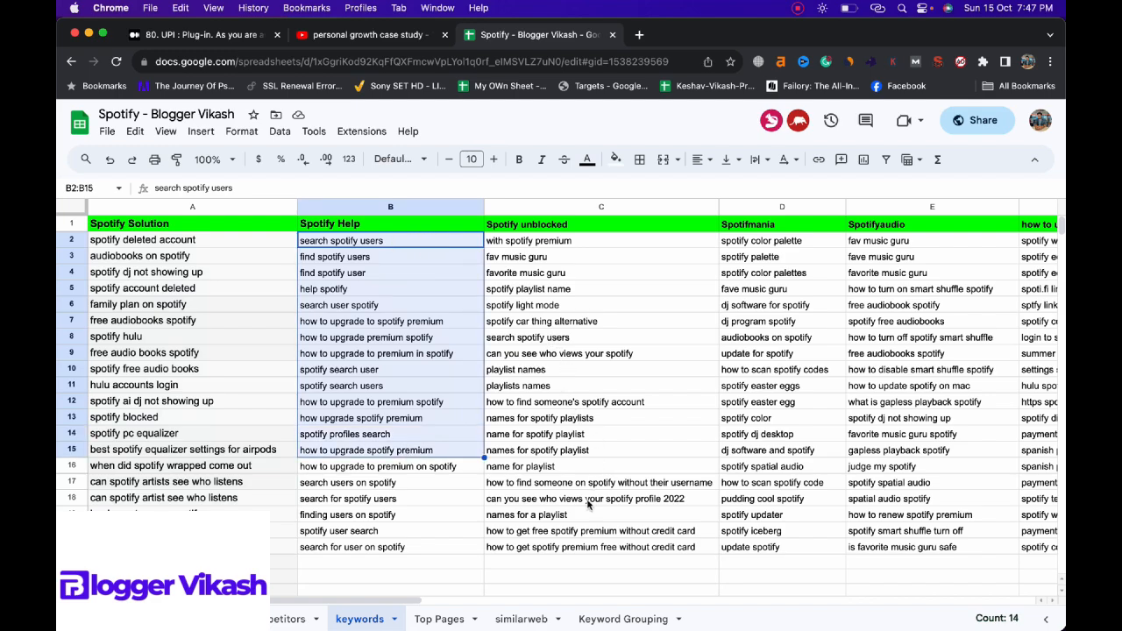
drag(396, 602, 553, 606)
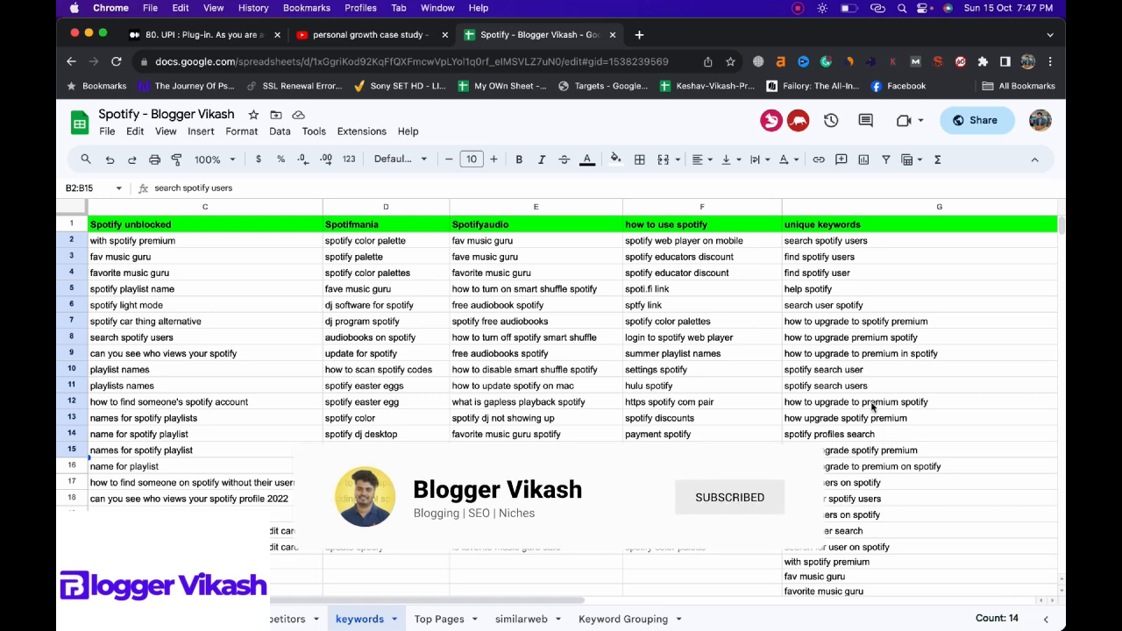
Step: Examine the whole unique keywords list in column G, down to its last entry and back to the header
click(821, 208)
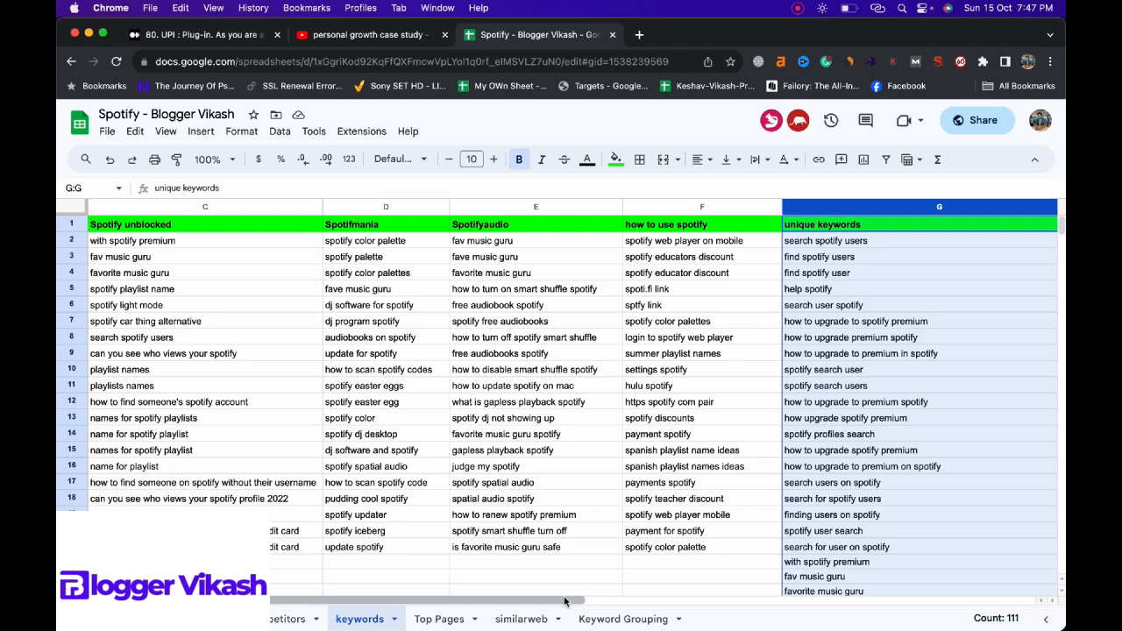
drag(561, 600, 667, 611)
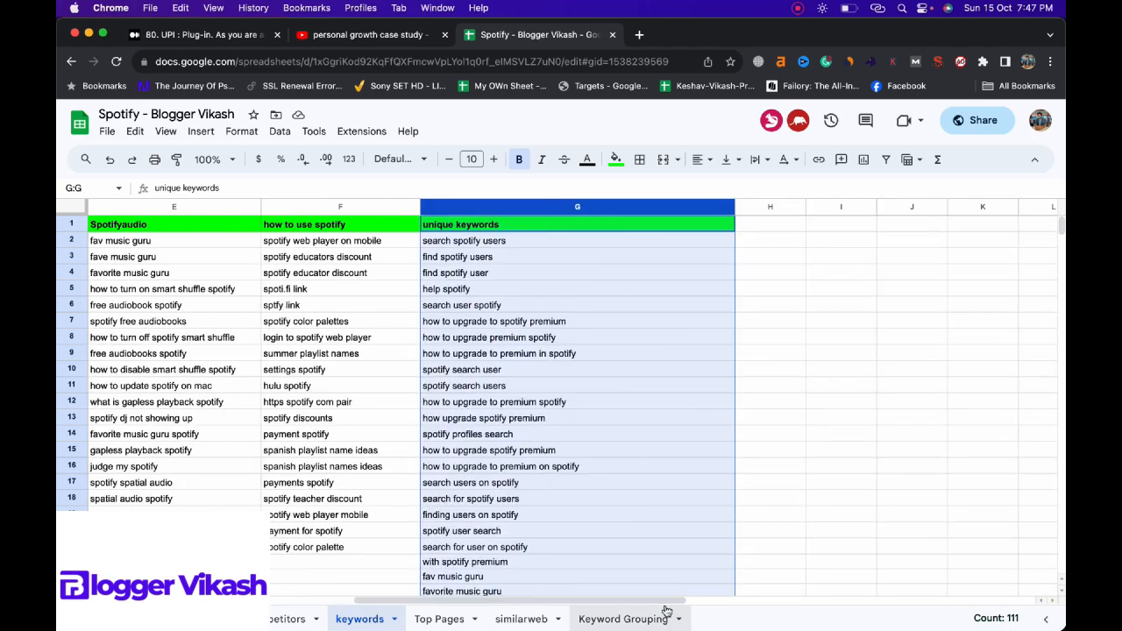
click(603, 454)
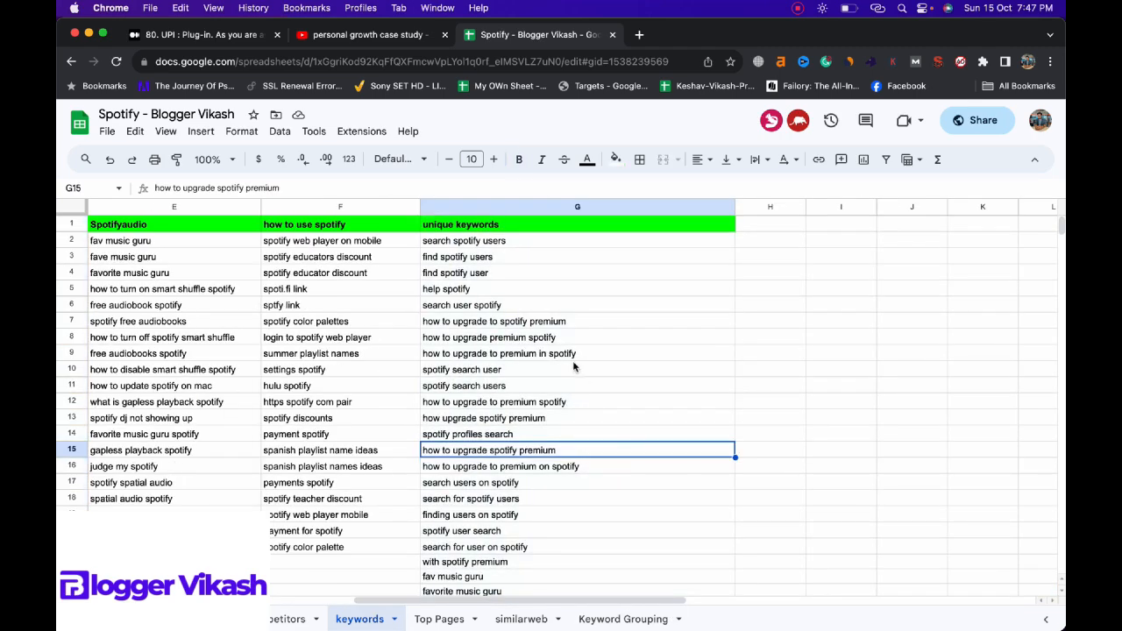
scroll(510, 271, down, 20)
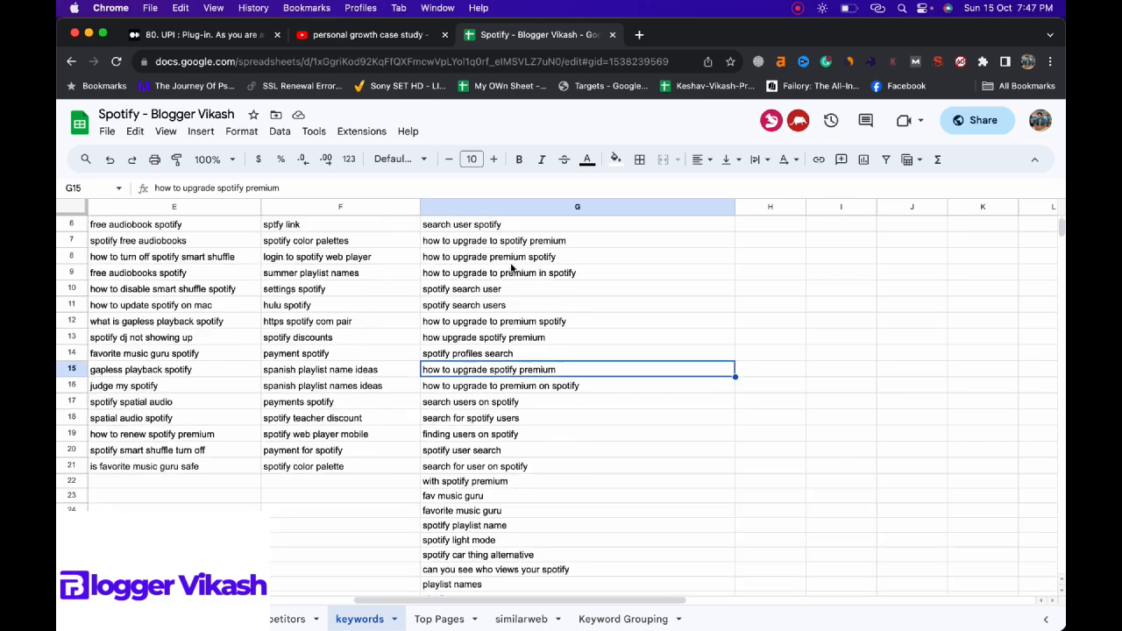
scroll(511, 267, down, 20)
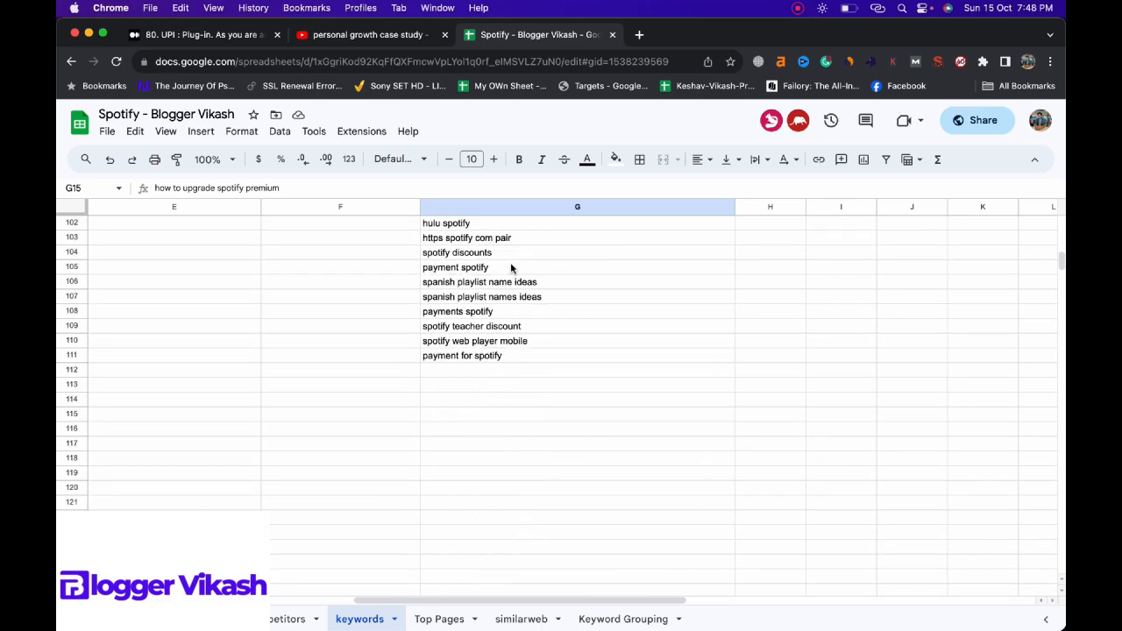
scroll(511, 267, up, 20)
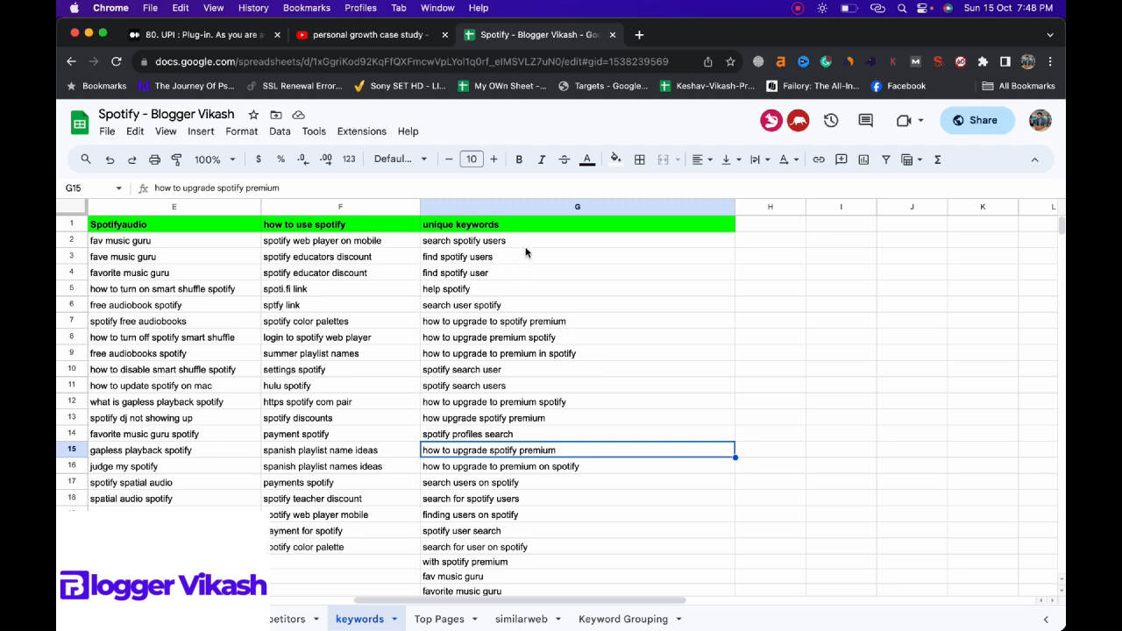
Step: Compare entries in the unique keywords column to spot similar phrases about searching for or finding Spotify users
drag(513, 244, 533, 321)
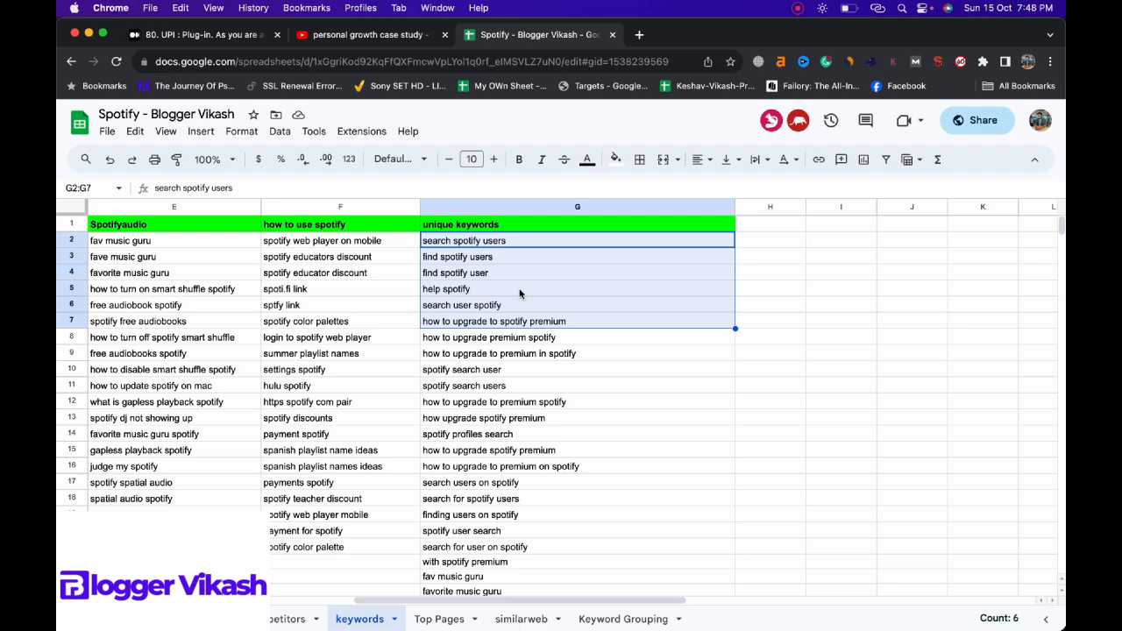
click(511, 243)
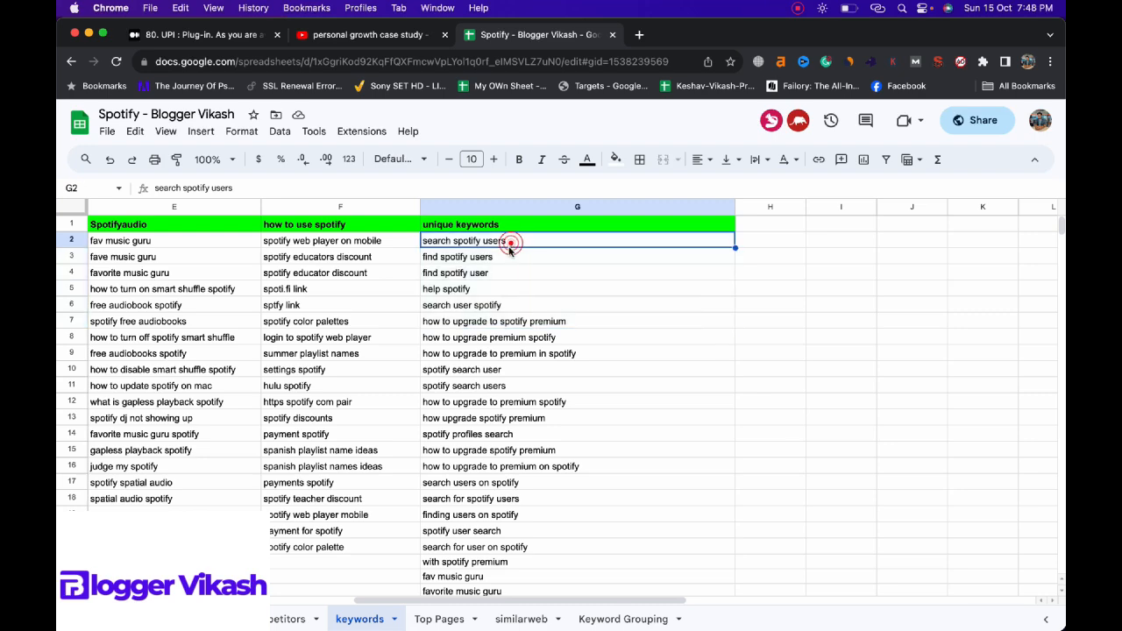
click(505, 255)
click(504, 277)
click(505, 318)
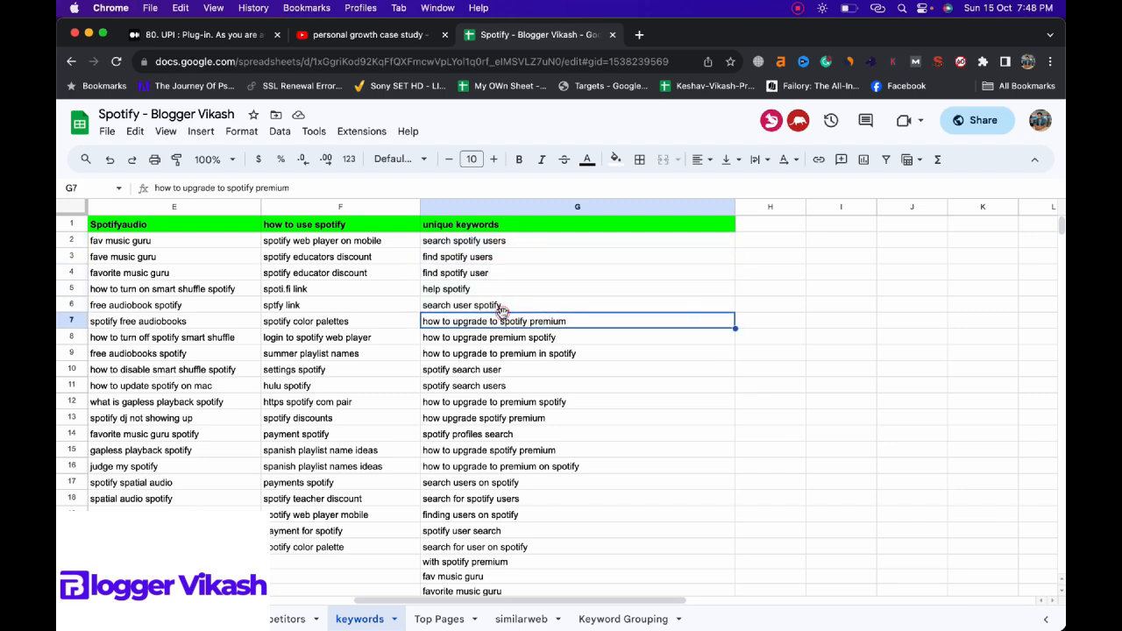
click(510, 369)
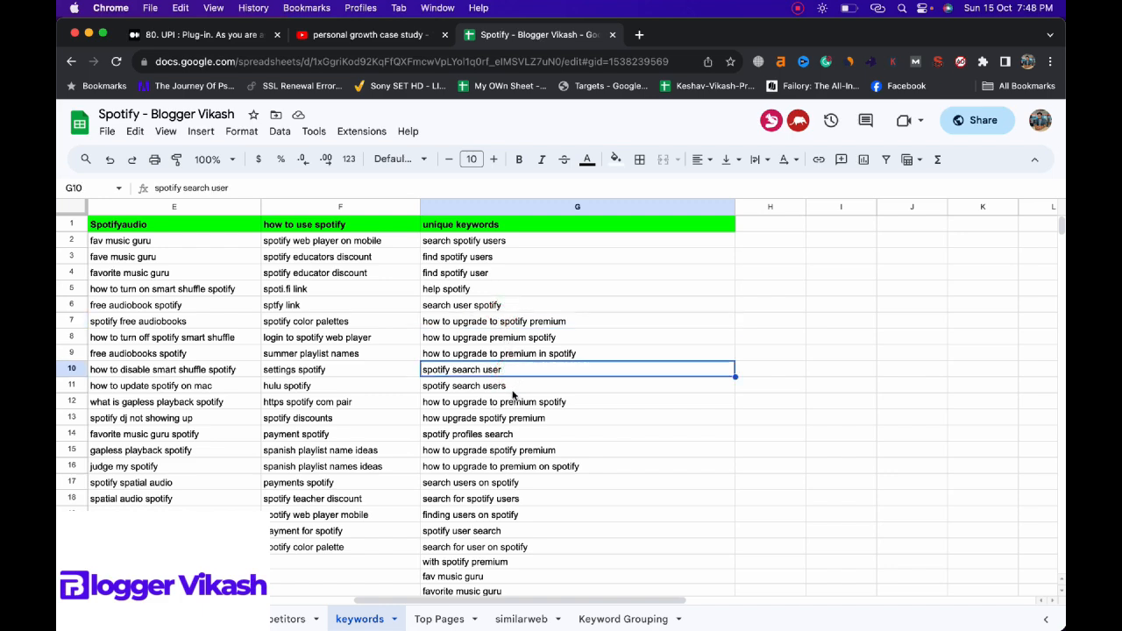
click(512, 385)
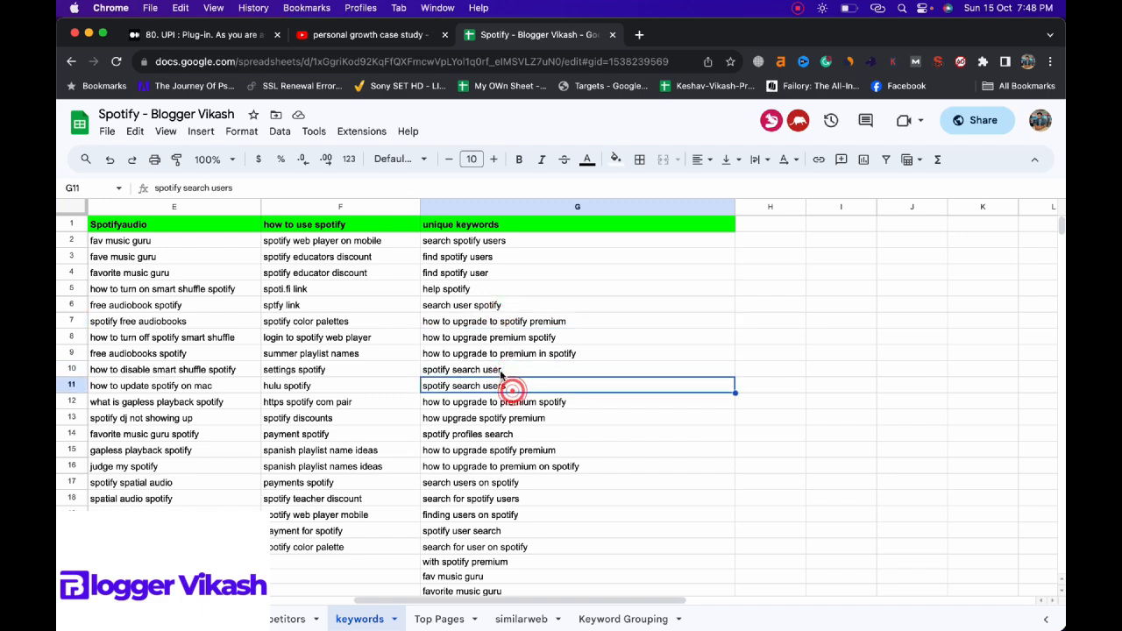
click(443, 246)
click(432, 259)
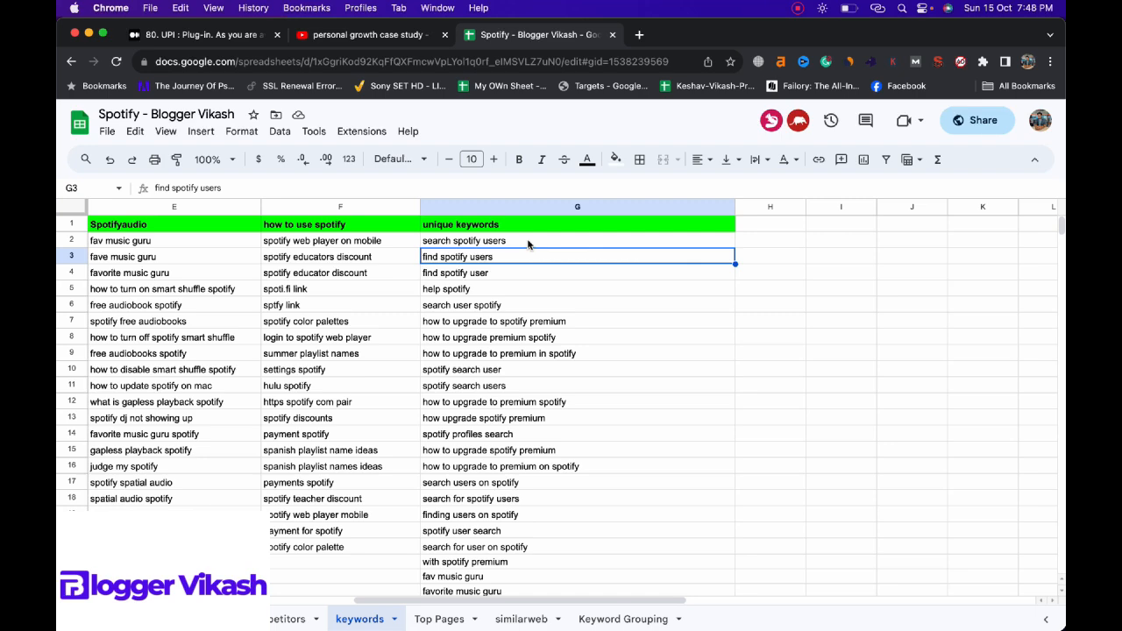
Step: Search the keywords sheet for "user", then close the search
key(super+f)
text(user)
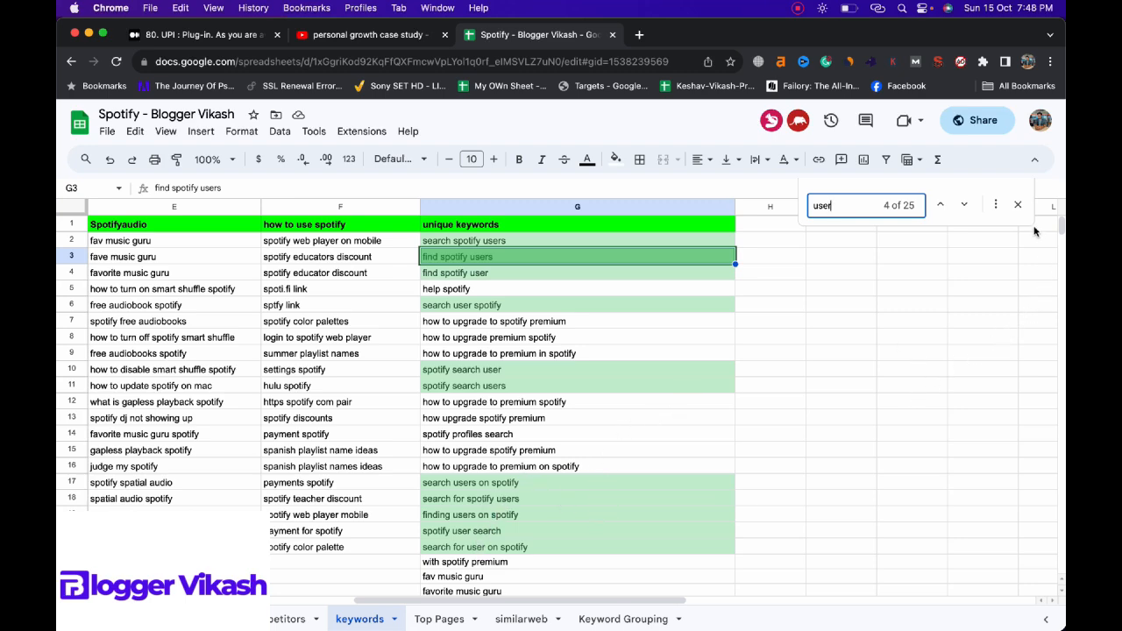
click(1017, 204)
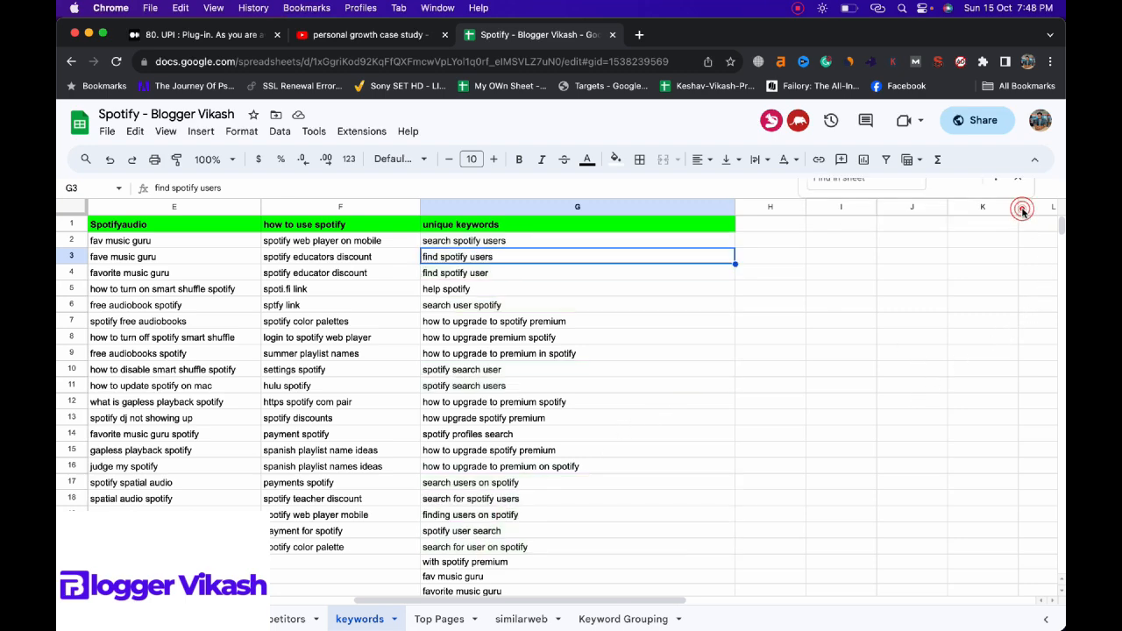
Step: Create a filter on the keyword table from the unique keywords header cell
click(666, 221)
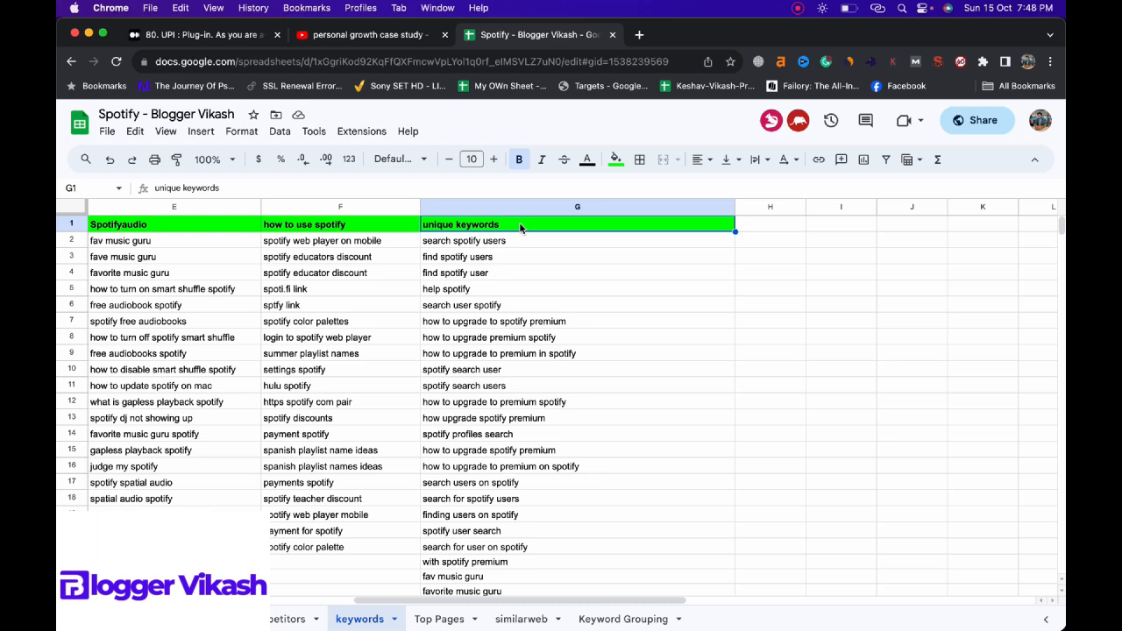
click(280, 130)
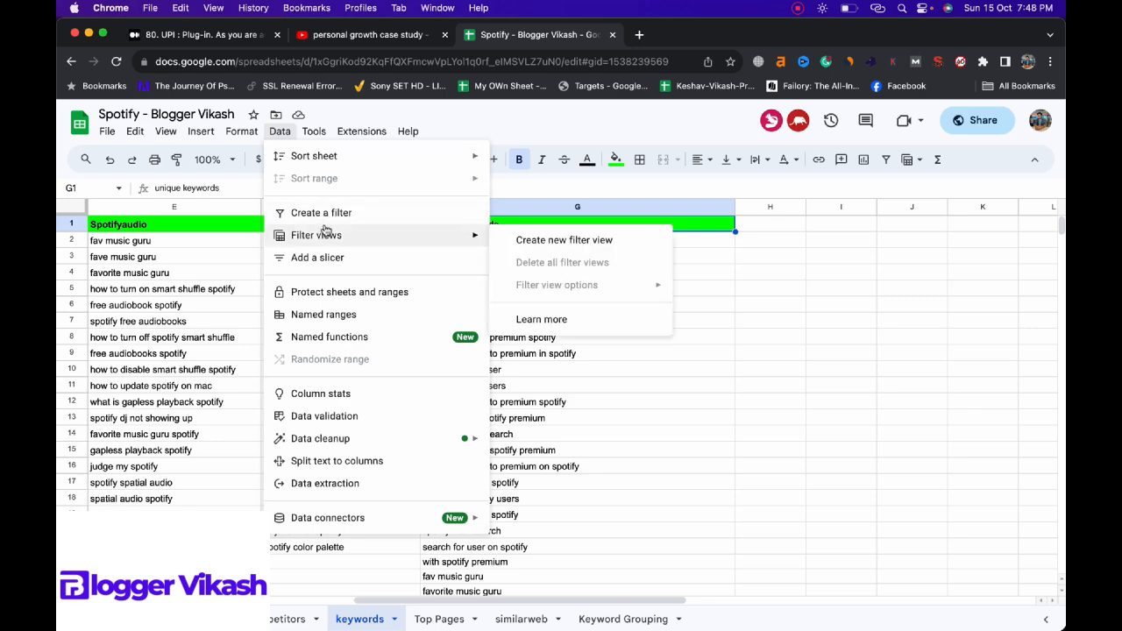
click(325, 213)
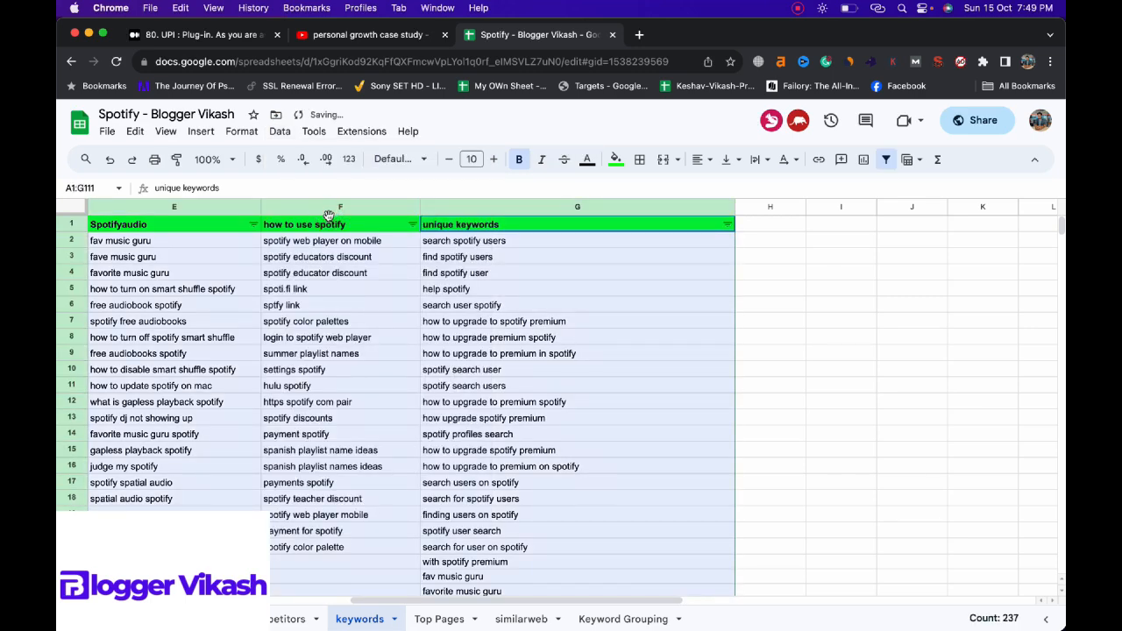
Step: Filter the unique keywords column by the condition Text contains "user"
click(727, 225)
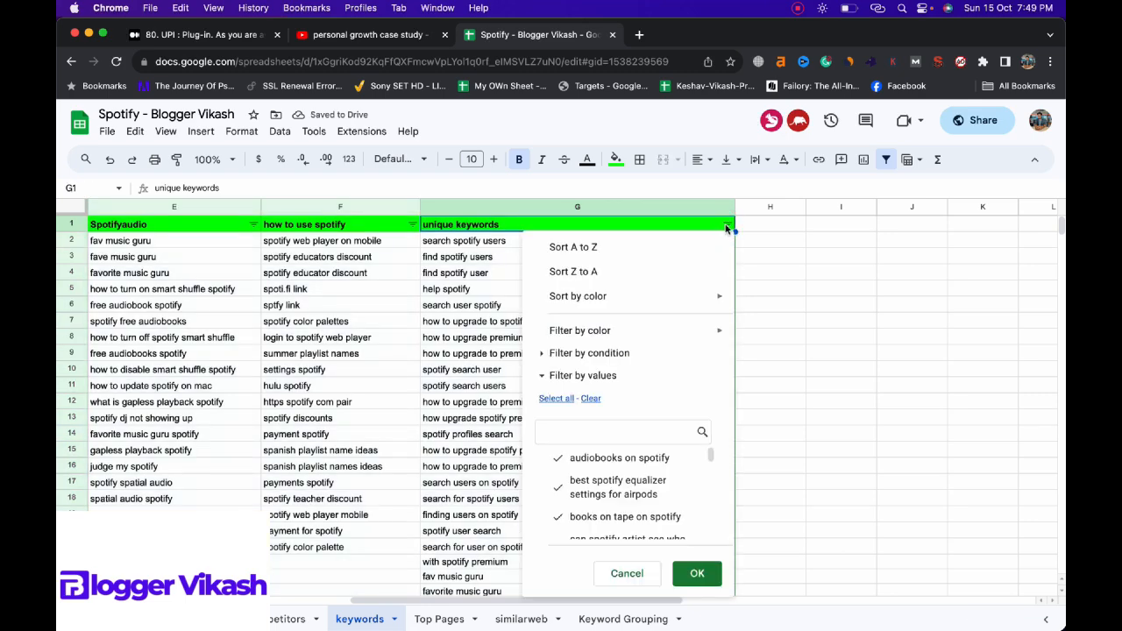
click(727, 226)
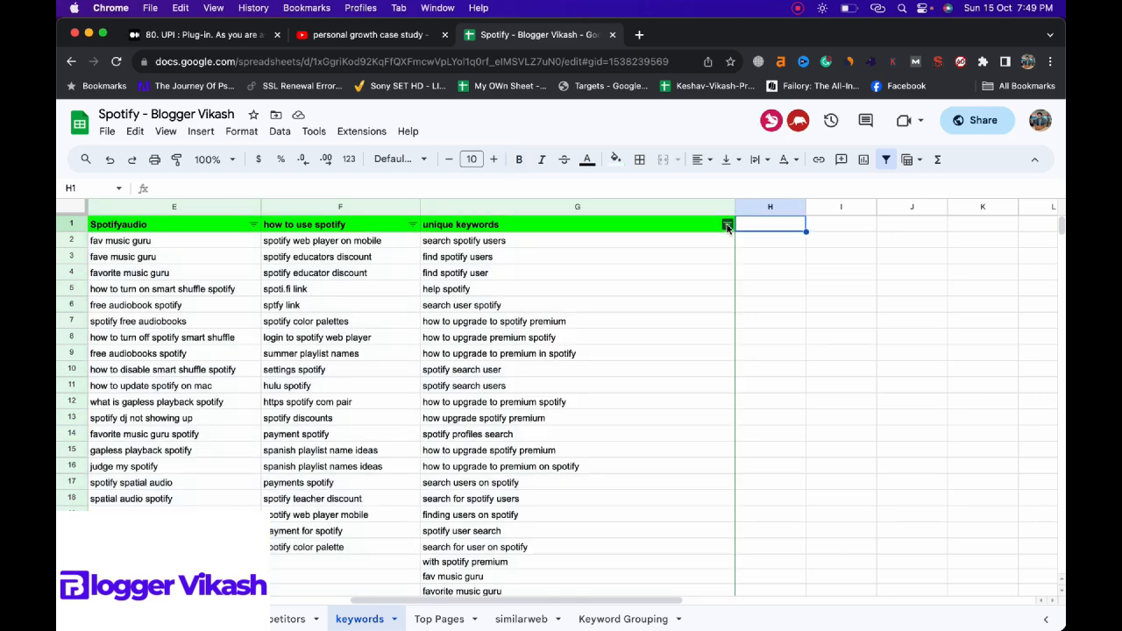
click(727, 227)
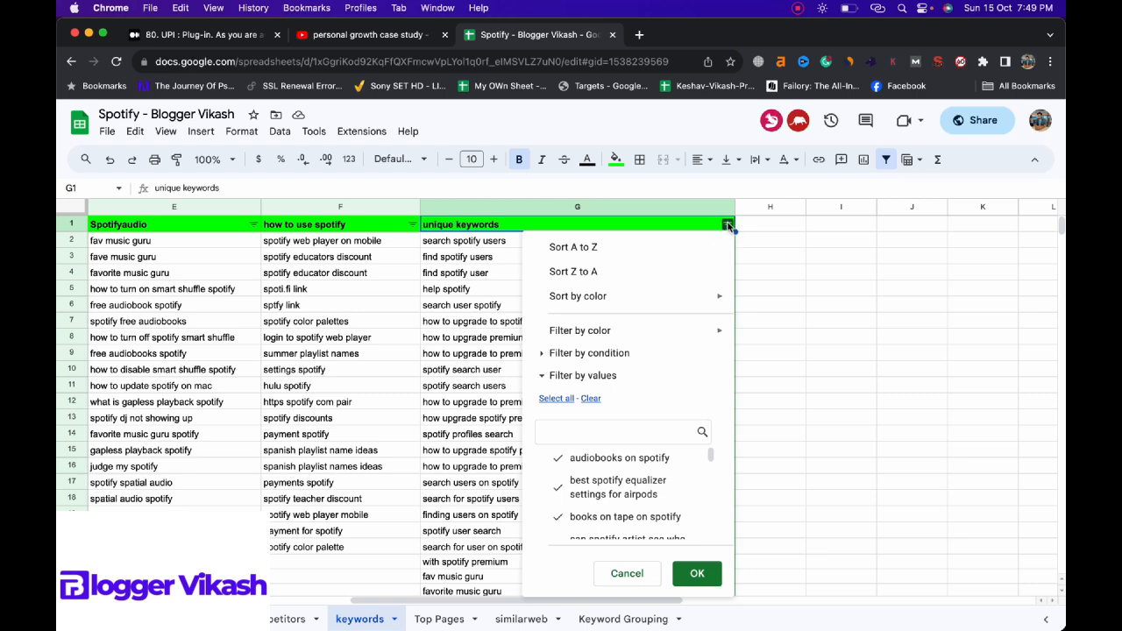
click(554, 353)
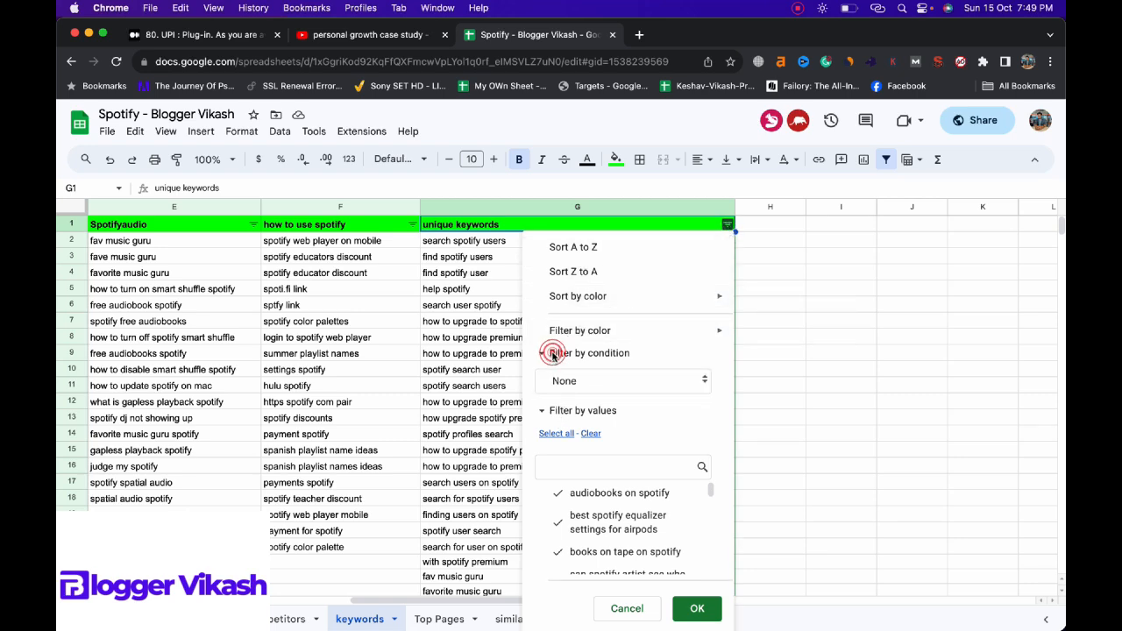
click(578, 381)
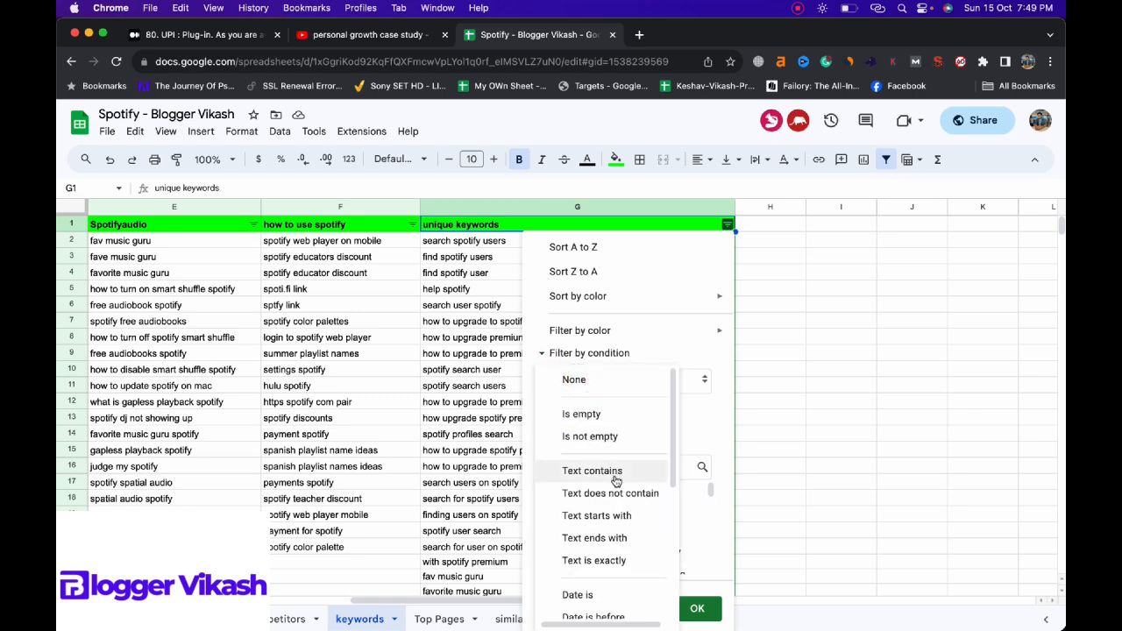
click(606, 477)
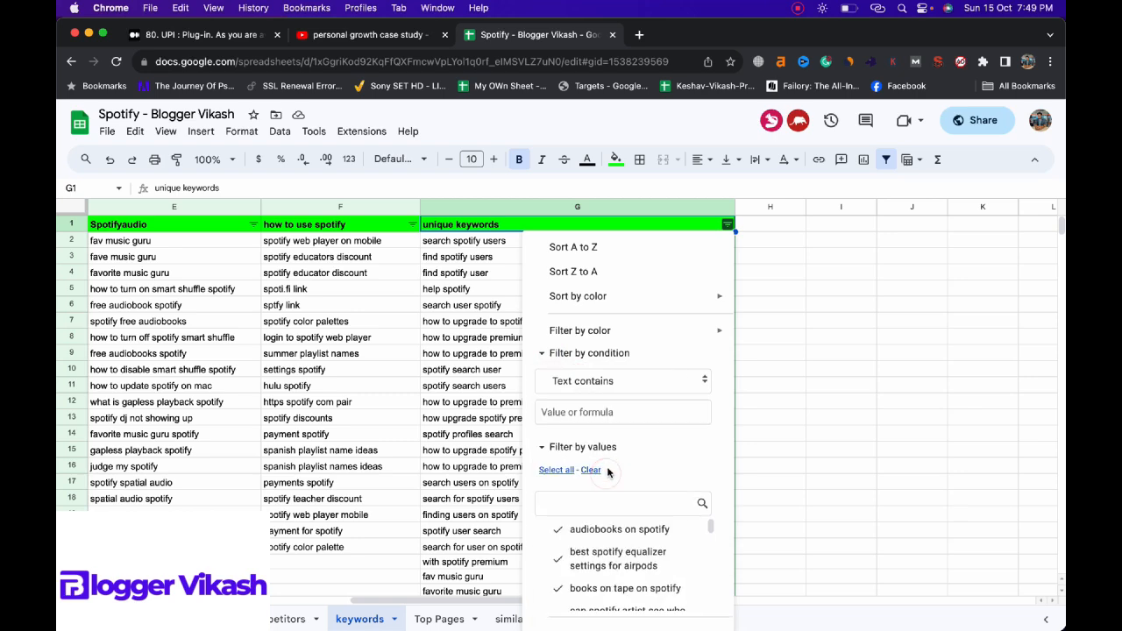
click(594, 416)
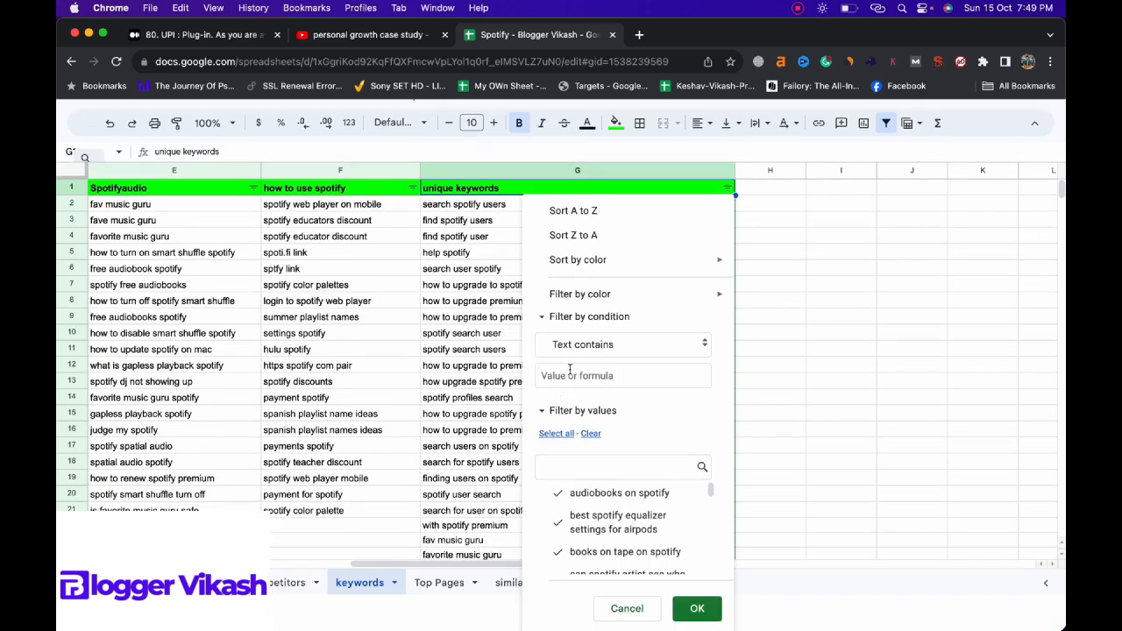
click(570, 369)
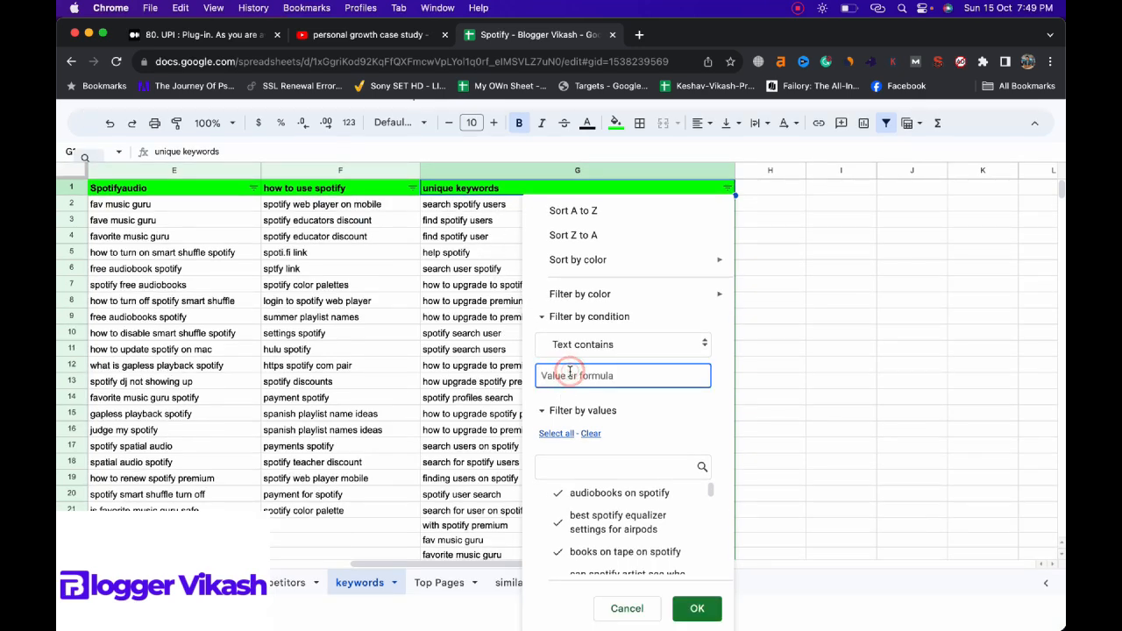
text(user)
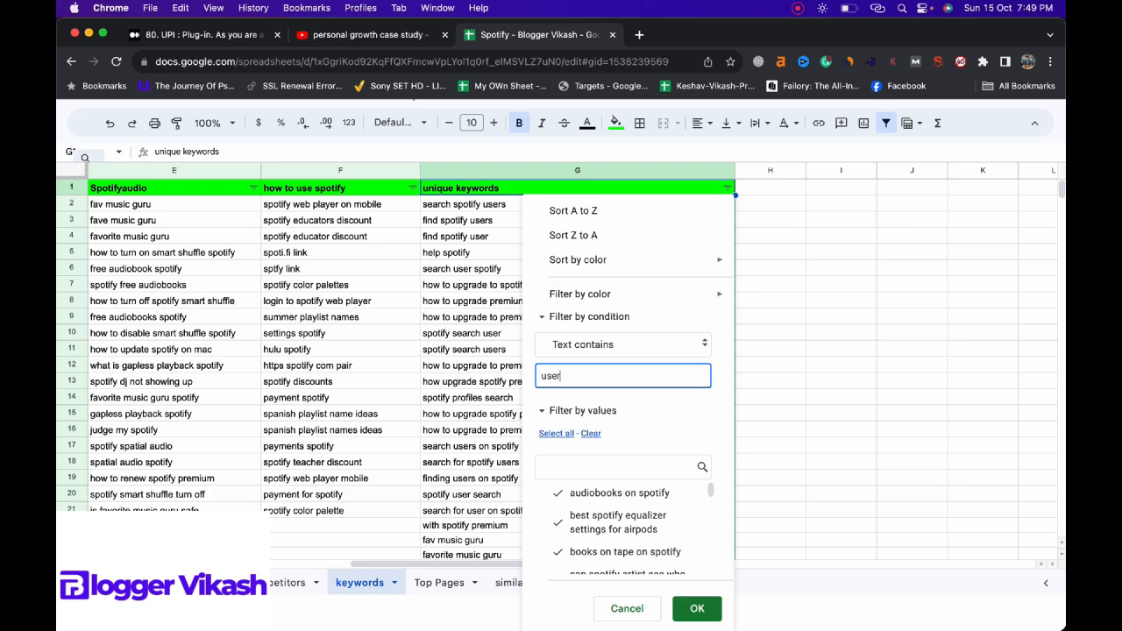
click(697, 609)
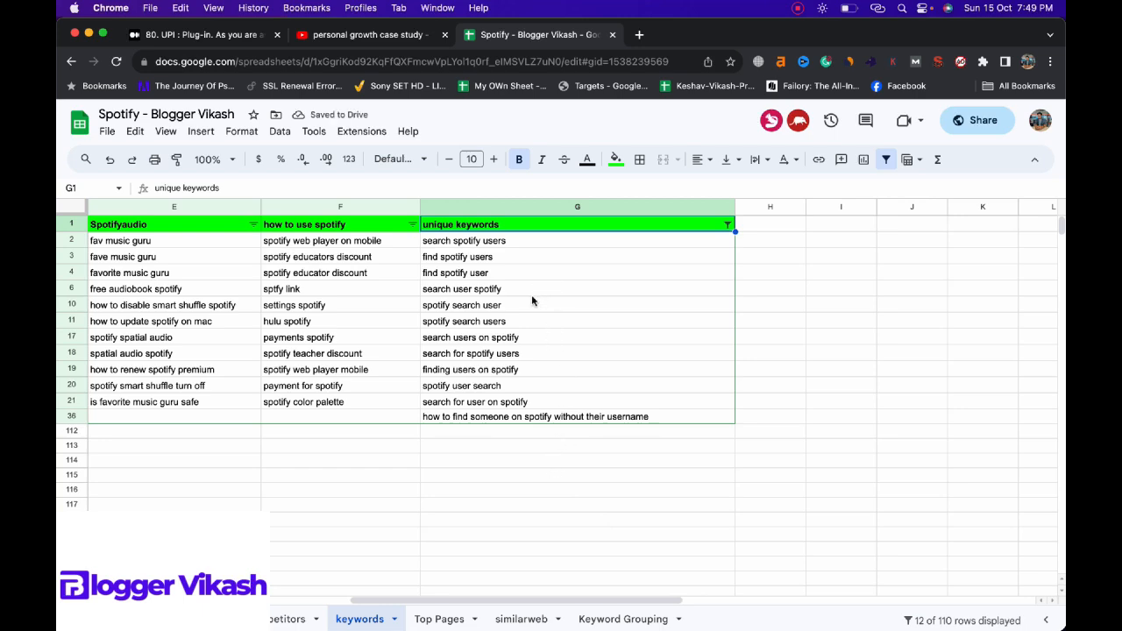
Step: Copy the filtered "user" keywords and enter the heading "User, Search, Find" in cell A1 of the Keyword Grouping sheet
drag(535, 244, 556, 419)
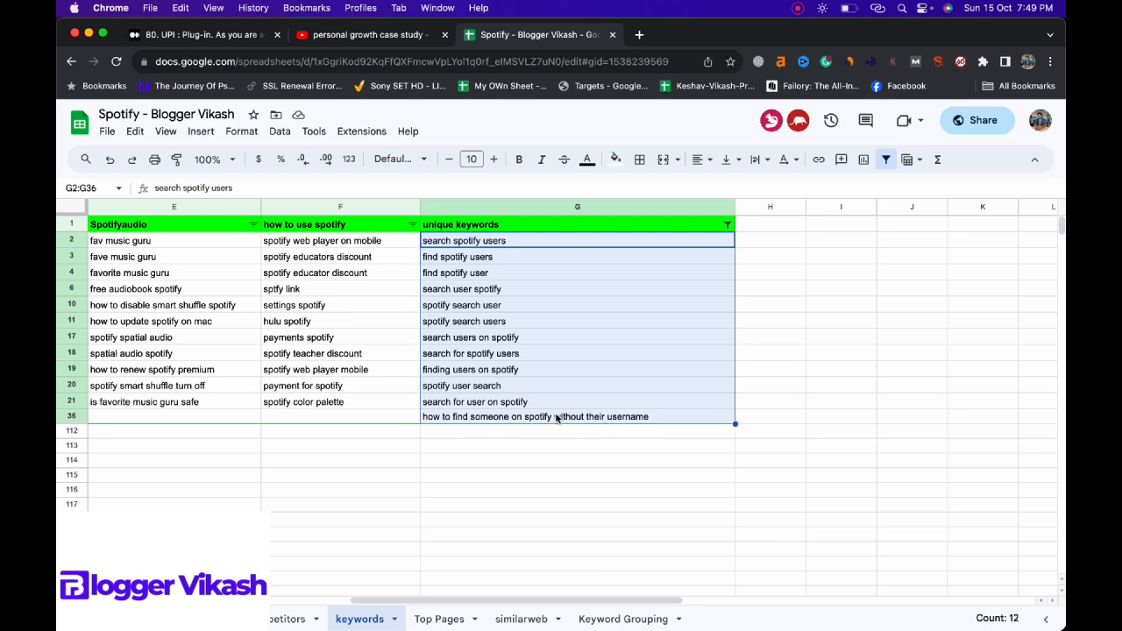
key(super+c)
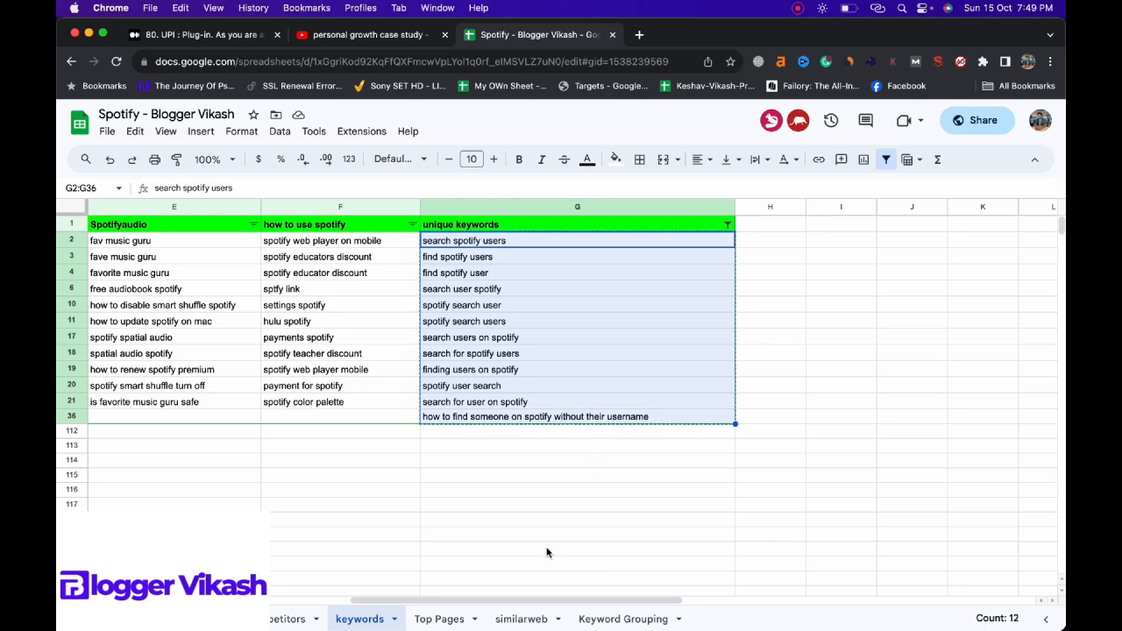
click(606, 619)
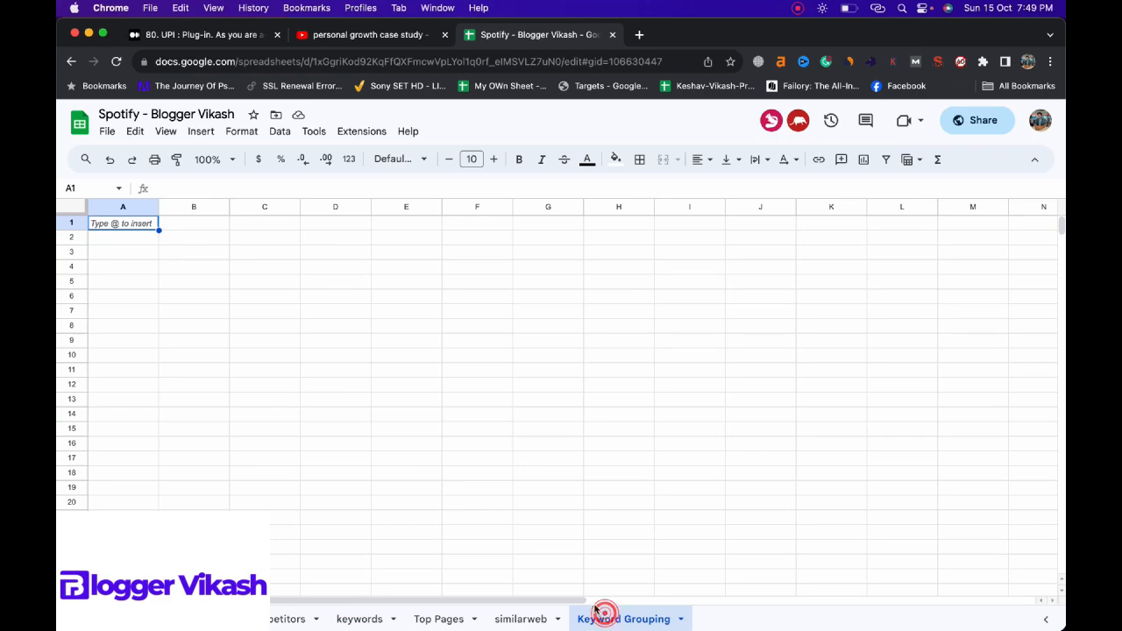
double_click(123, 225)
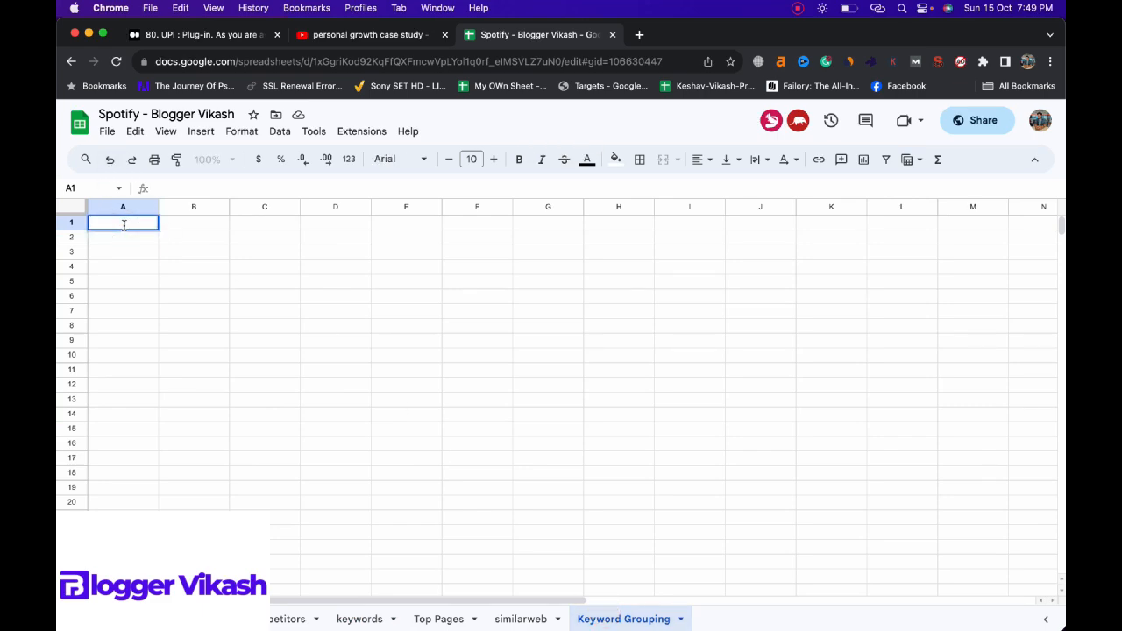
text(User, Search, Find)
key(Return)
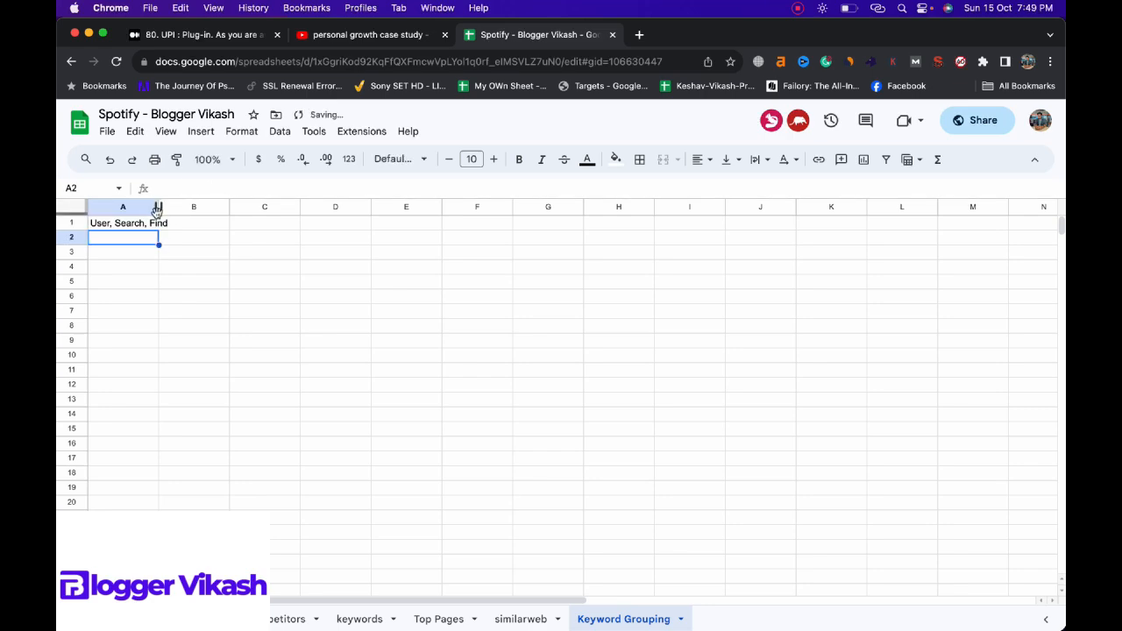
Step: Paste the copied keywords under the "User, Search, Find" heading and widen column A to fit the longest keyword
drag(160, 207, 239, 207)
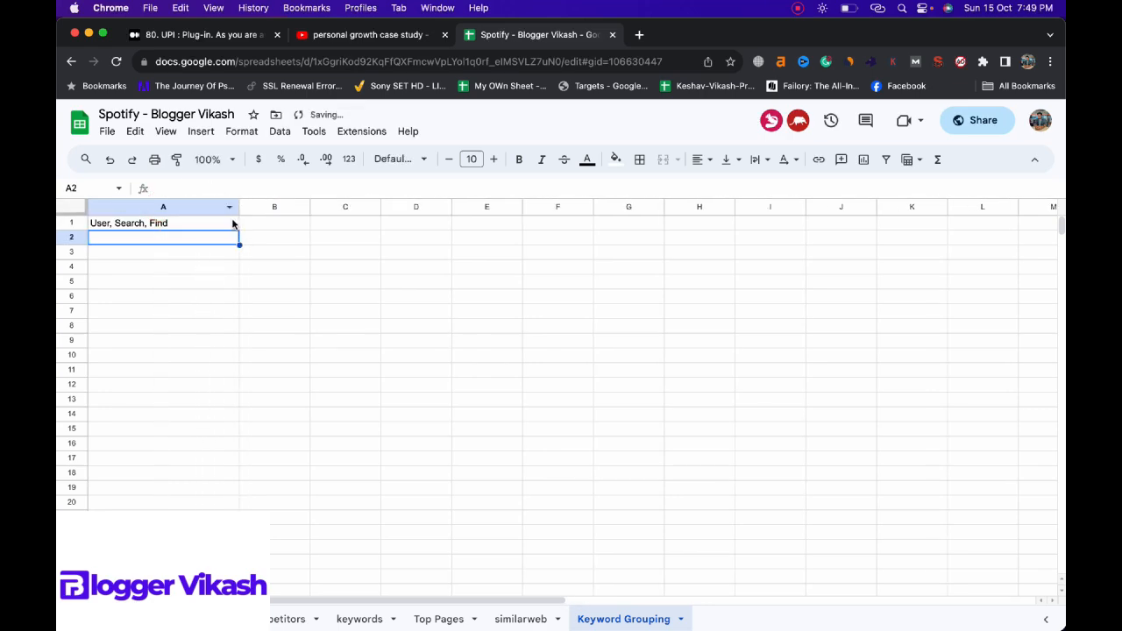
key(super+v)
click(342, 269)
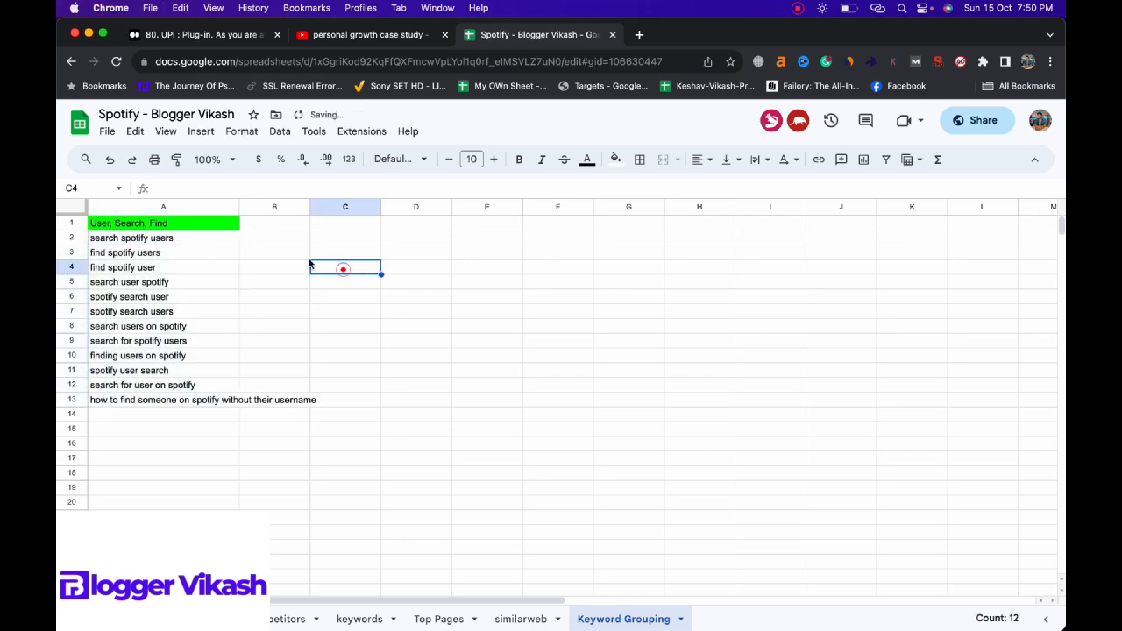
drag(239, 208, 317, 208)
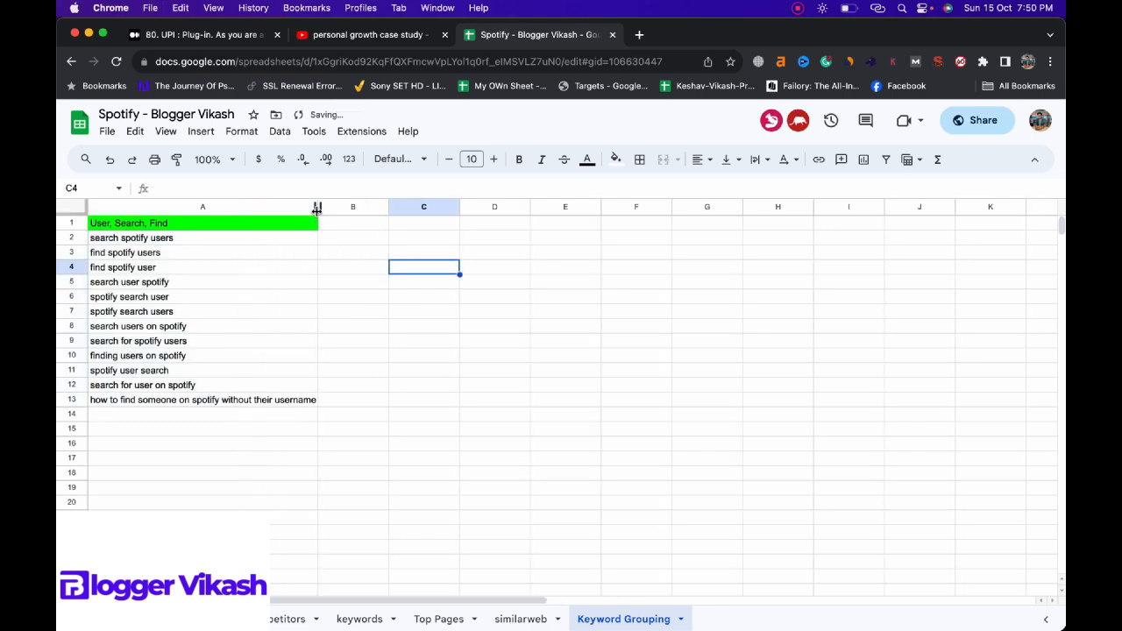
click(406, 317)
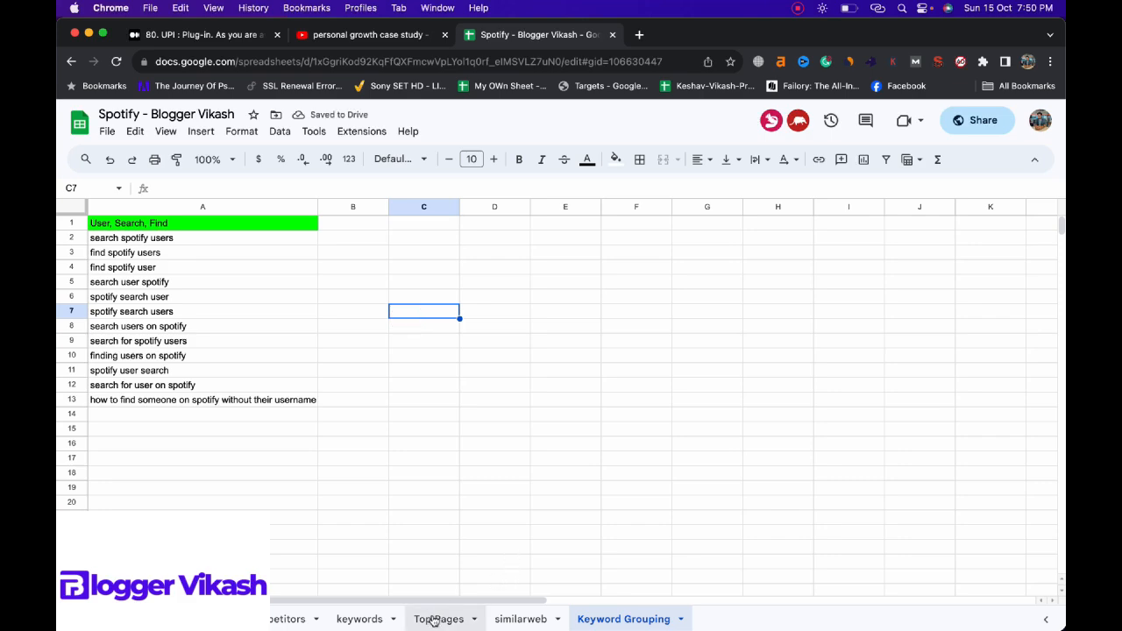
Step: Delete the filtered "user" entries from the unique keywords column of the keywords sheet and reset its filter condition to None
click(370, 620)
key(Delete)
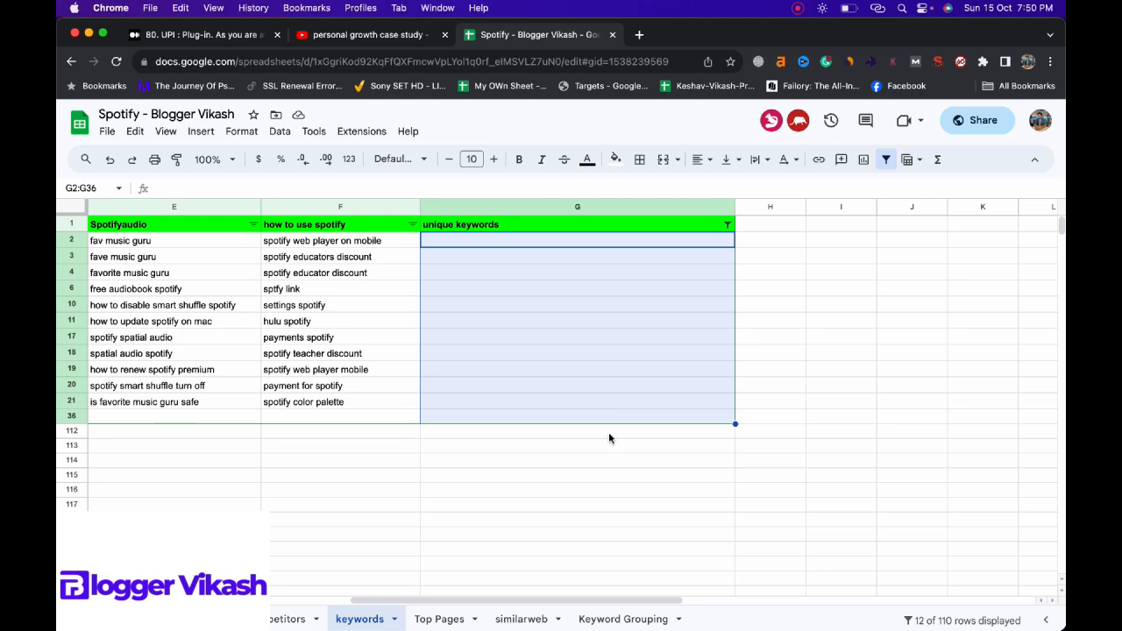
click(726, 224)
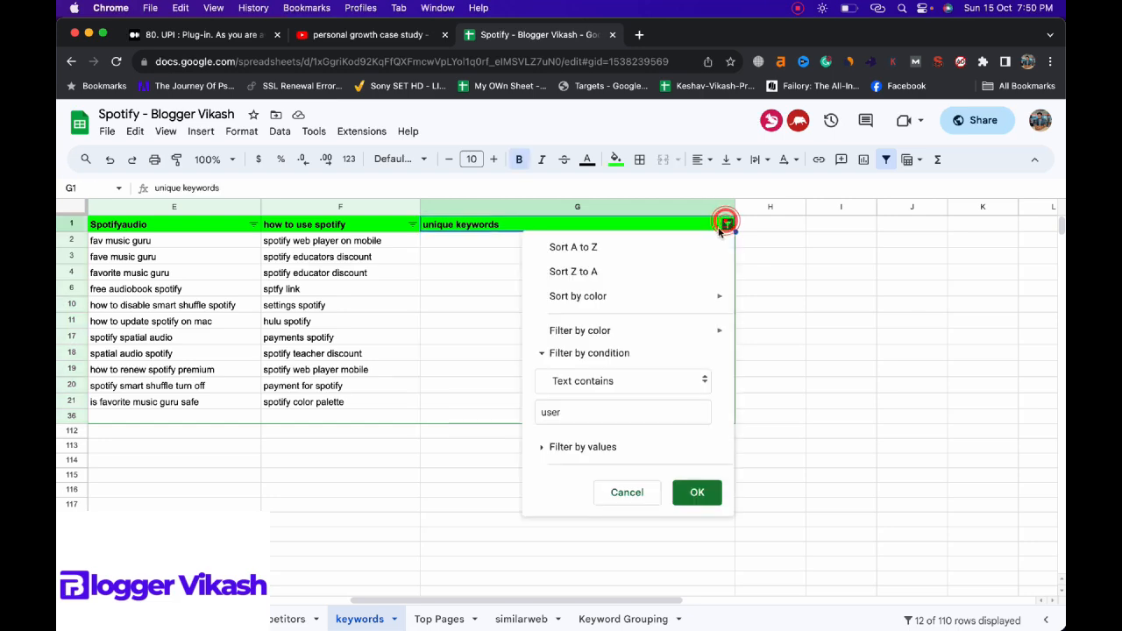
click(633, 373)
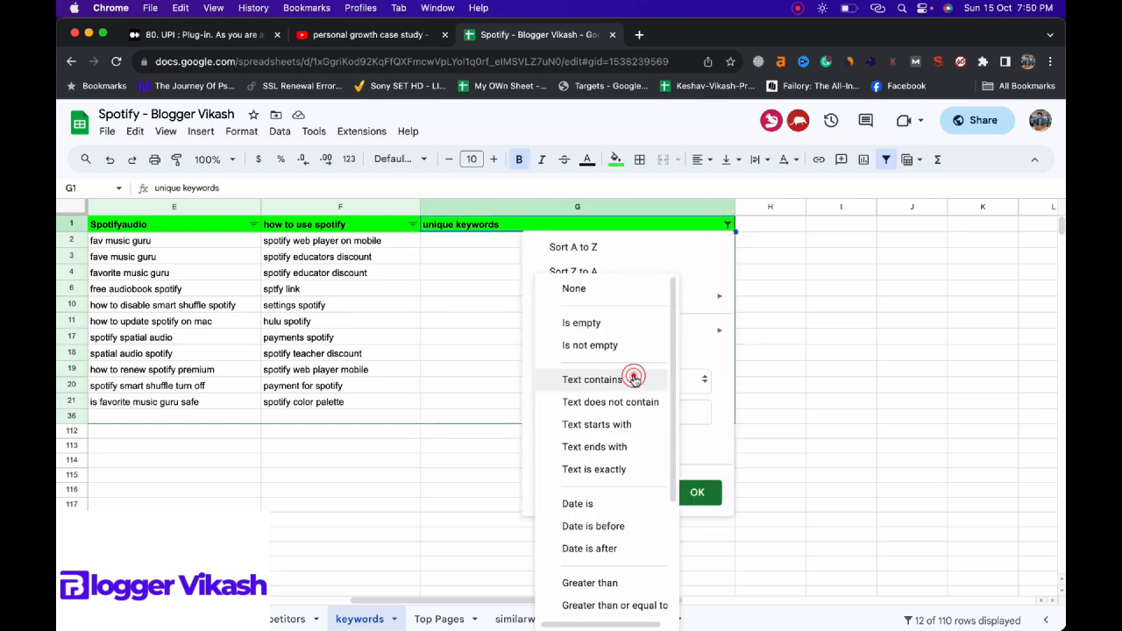
click(578, 290)
click(695, 457)
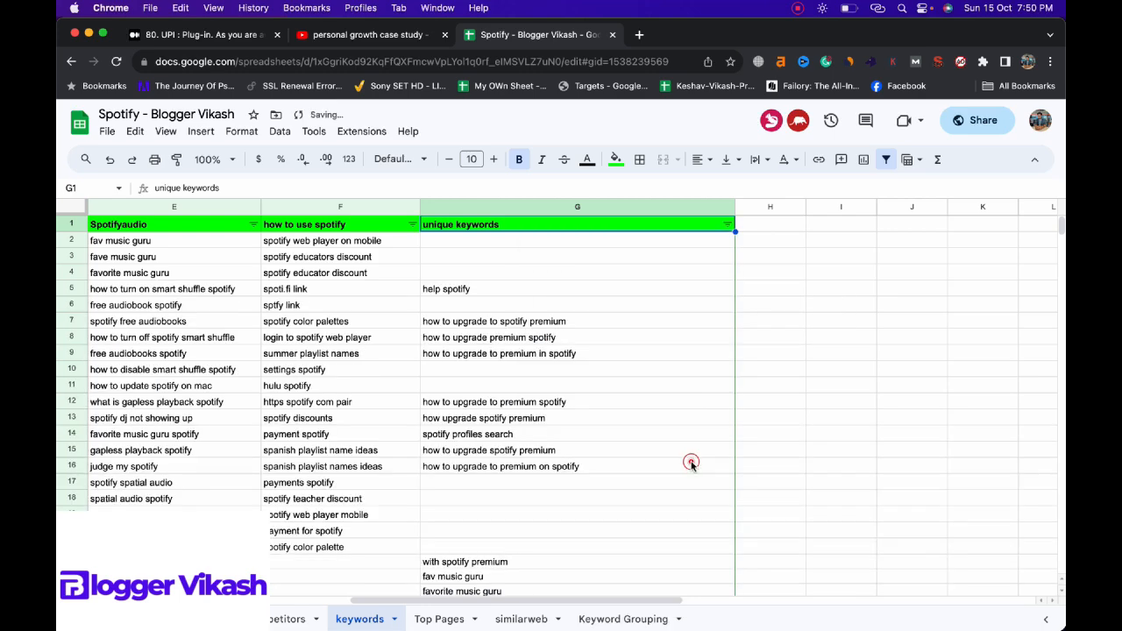
click(635, 363)
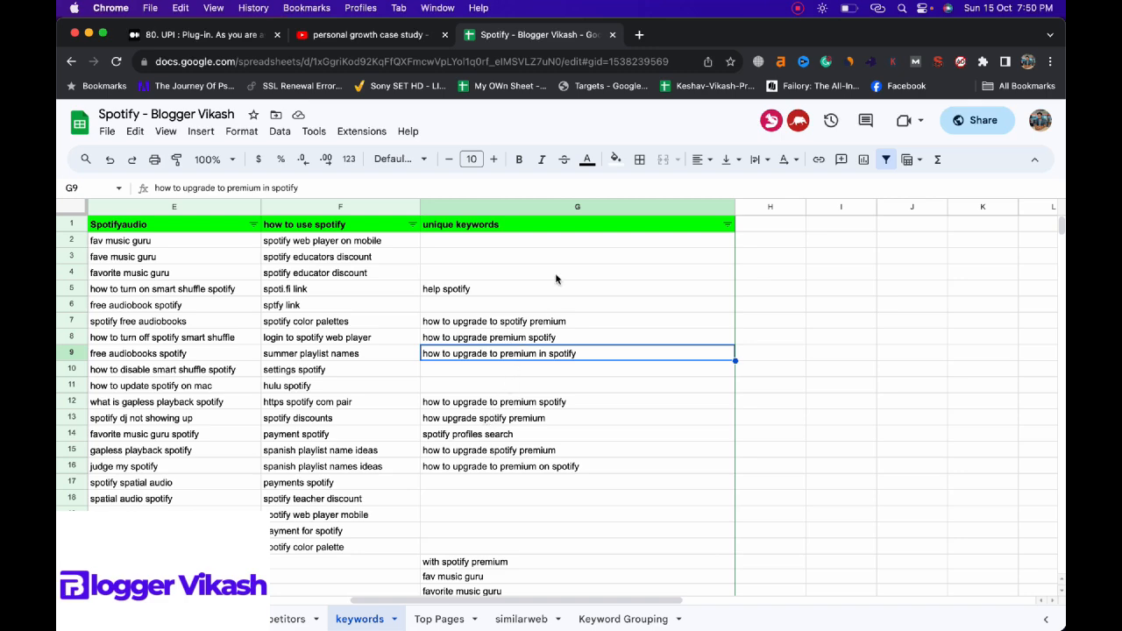
Step: Filter the unique keywords column by the condition Text contains "upgrade"
click(726, 224)
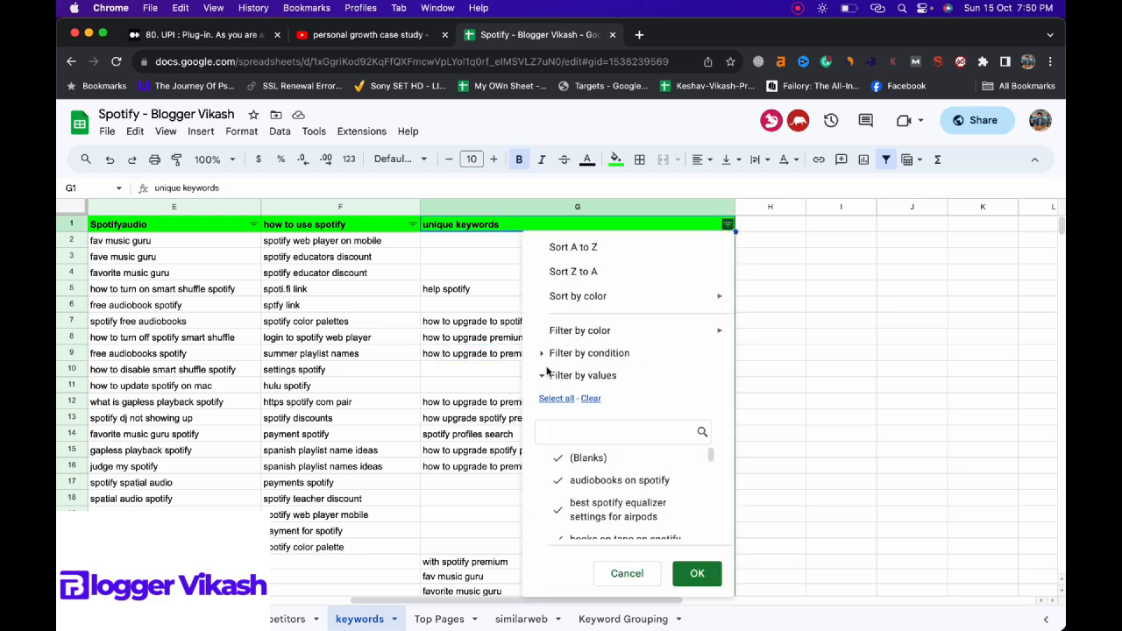
click(544, 354)
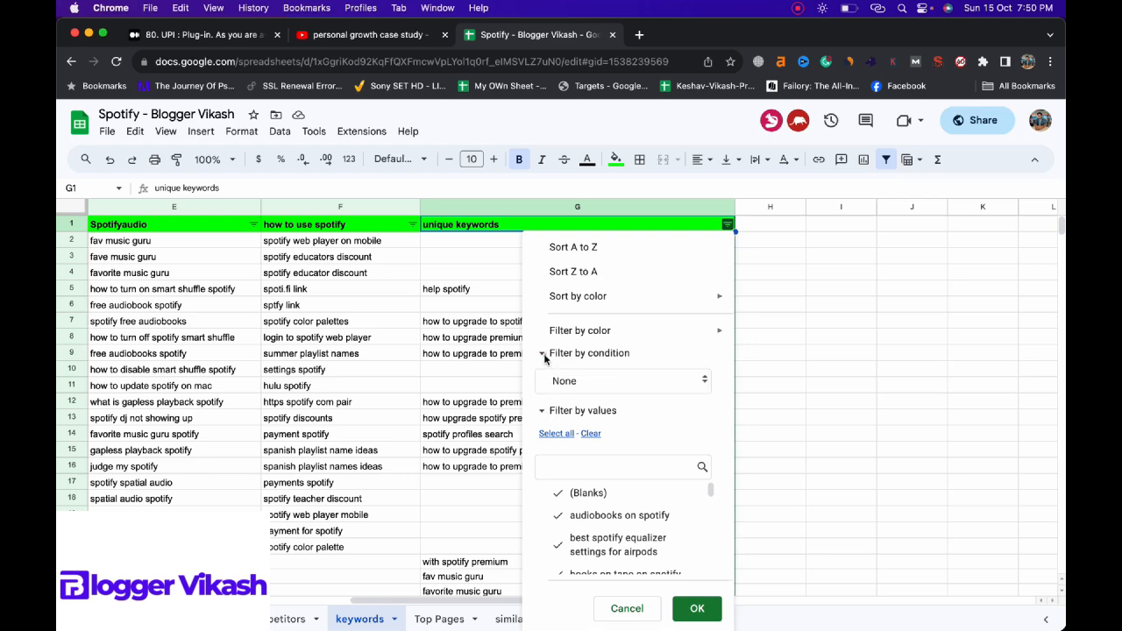
click(574, 379)
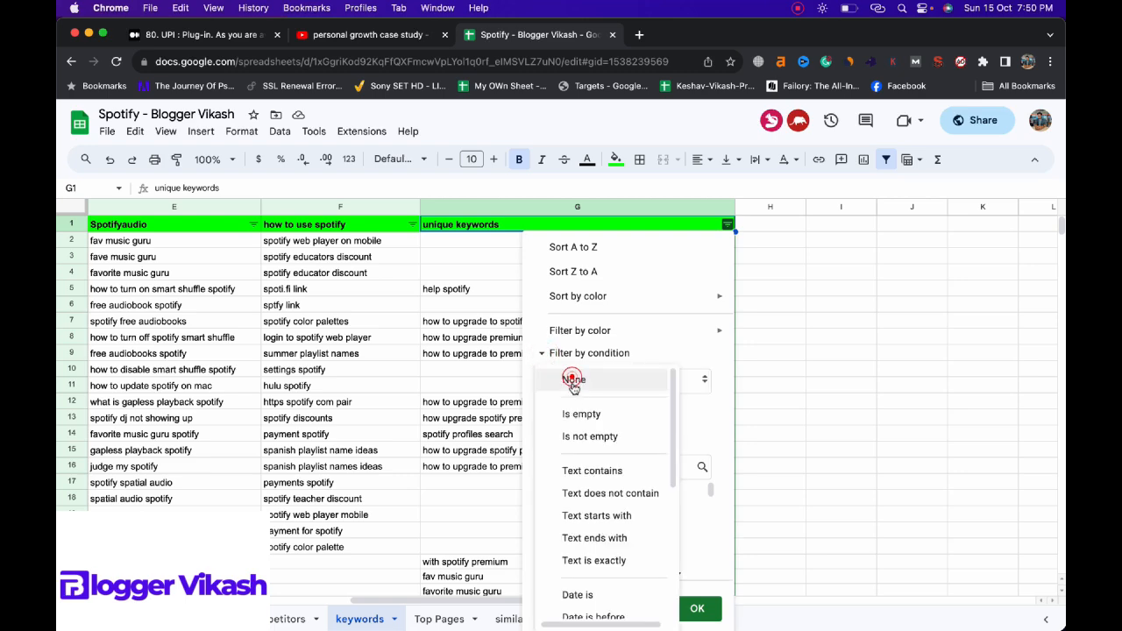
click(589, 471)
click(589, 413)
text(upgrade)
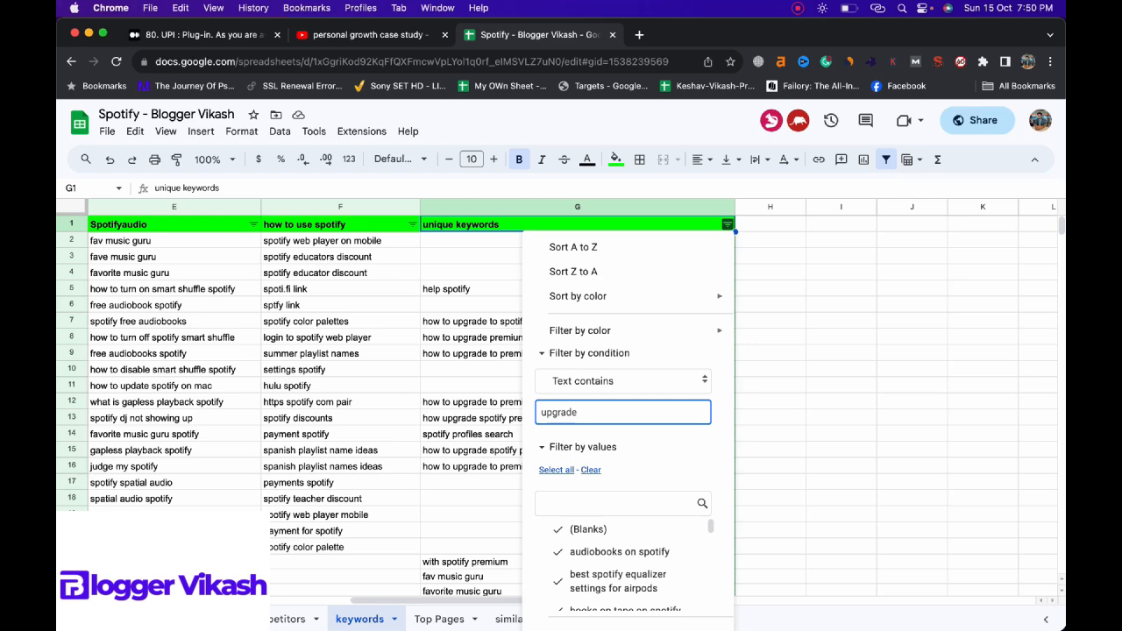
scroll(631, 525, down, 3)
click(683, 607)
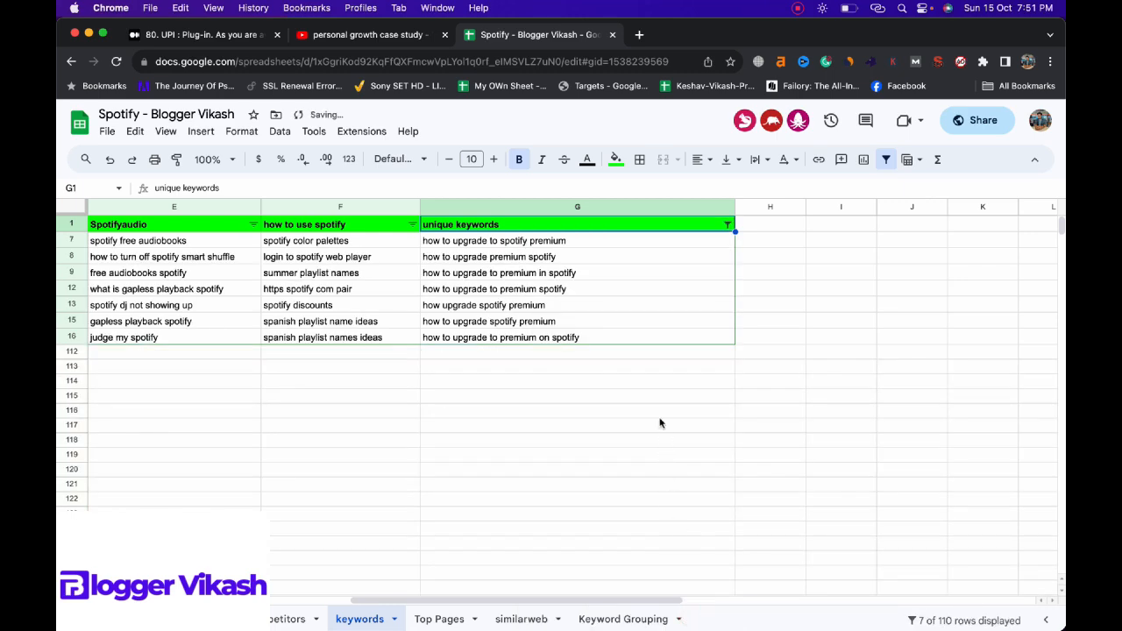
Step: Copy the filtered "upgrade" keywords and add the heading "Upgrade" with bright green fill in cell A15 of the Keyword Grouping sheet
drag(589, 244, 586, 342)
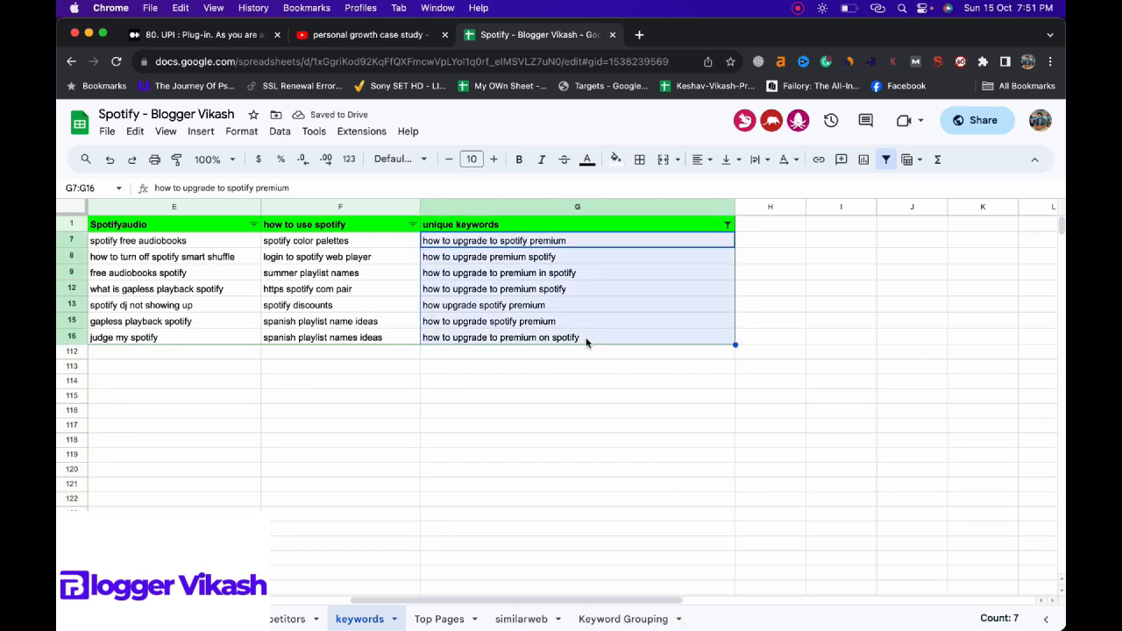
key(super+c)
click(627, 619)
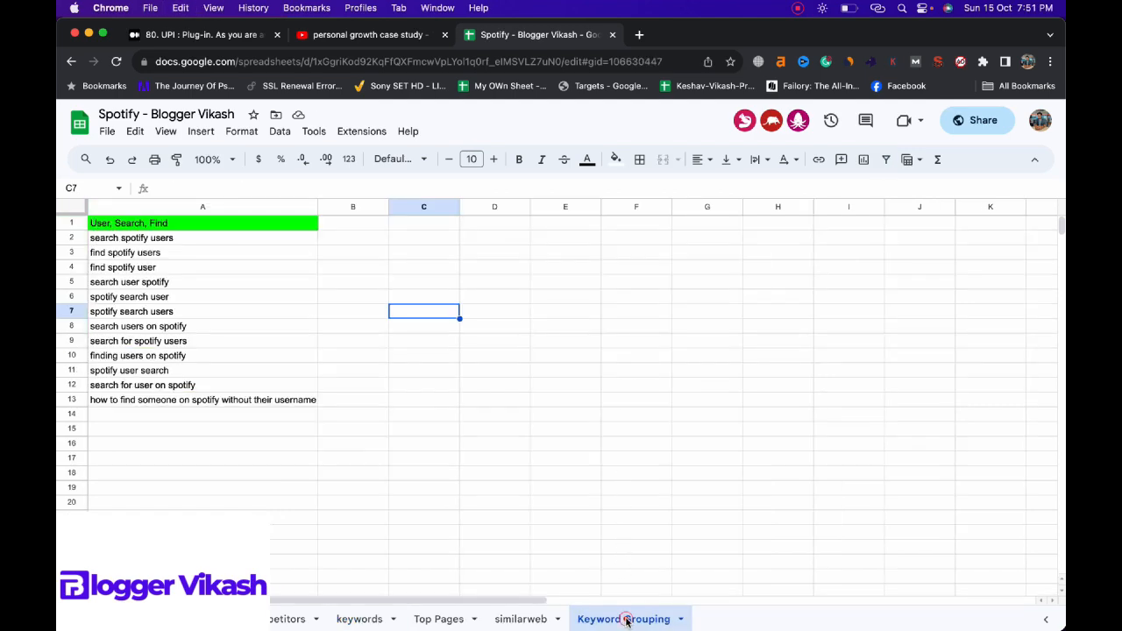
click(251, 429)
text(Upgrade)
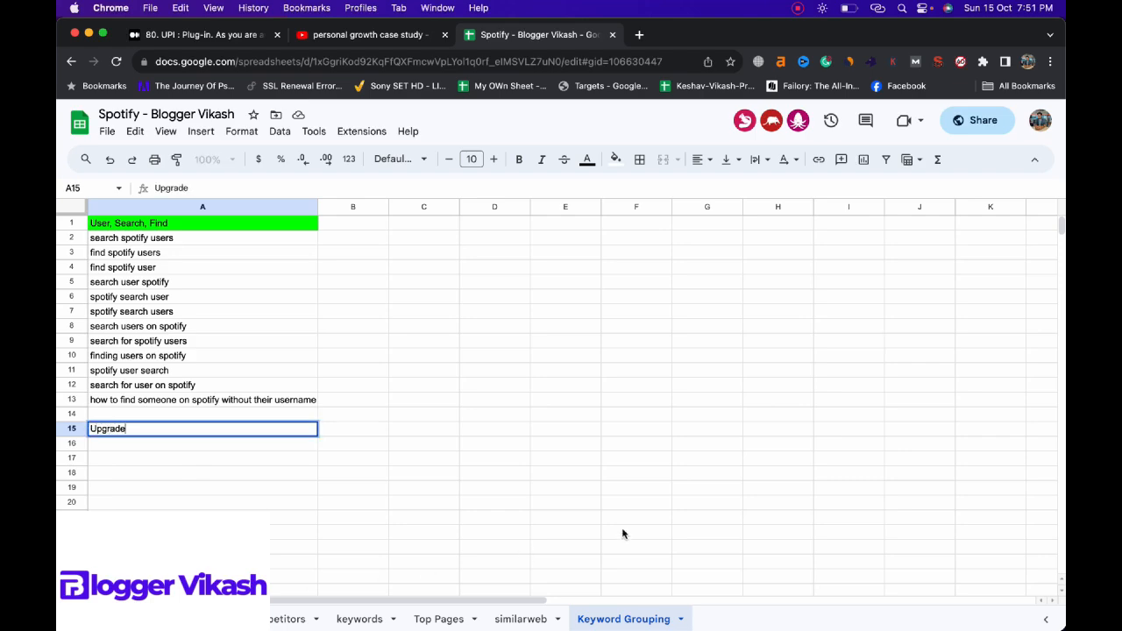
click(616, 159)
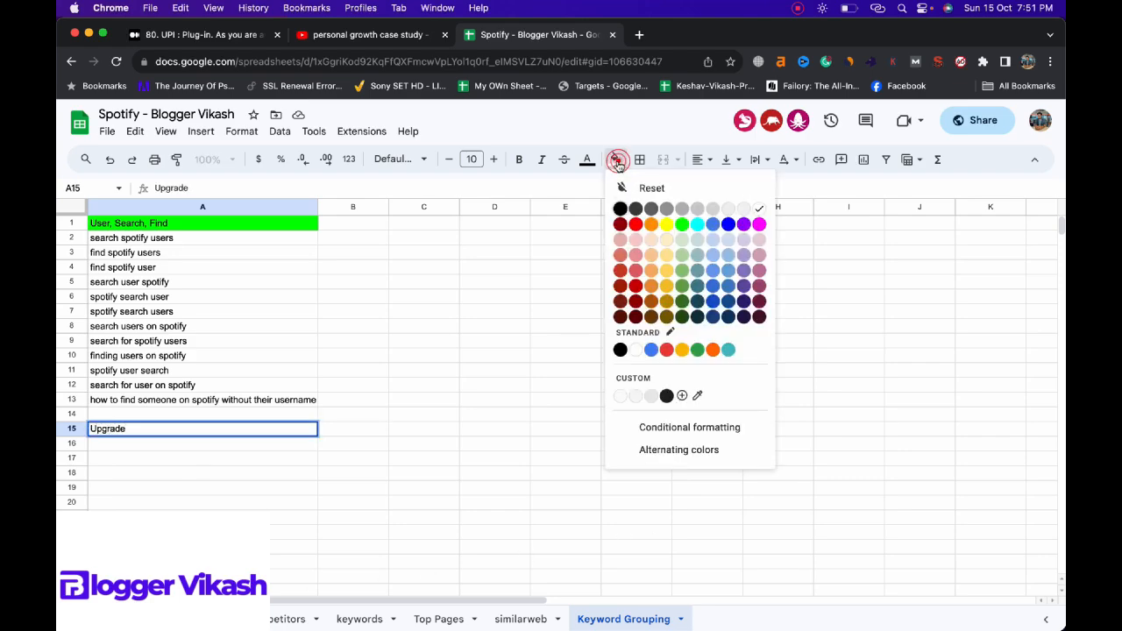
click(681, 225)
Step: Paste the copied upgrade keywords under the "Upgrade" heading, starting at cell A16
click(260, 443)
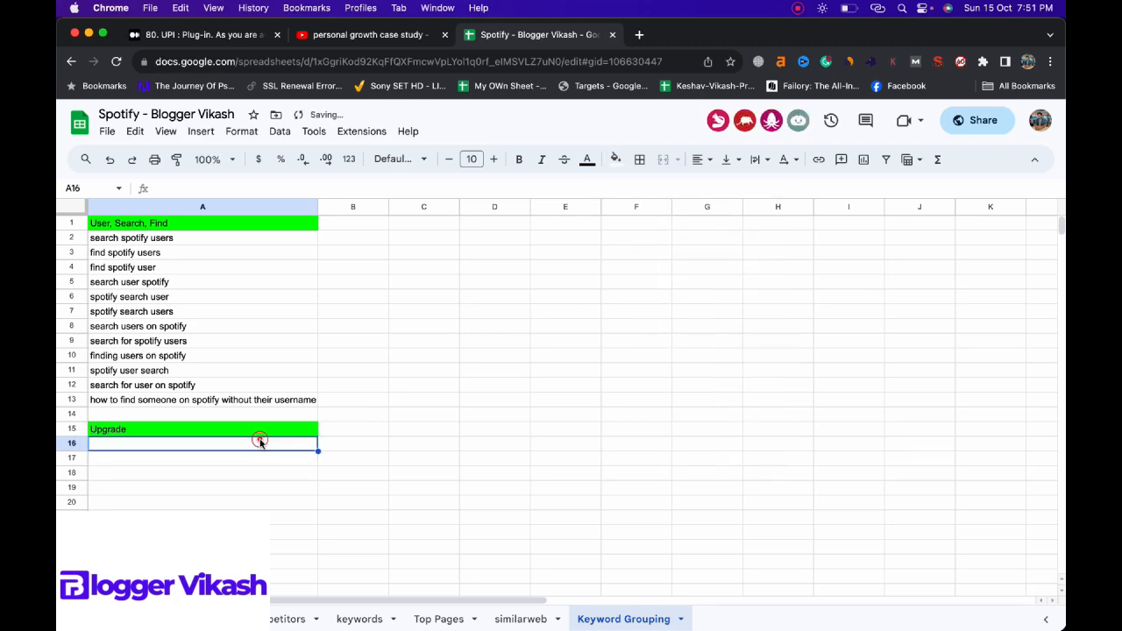
key(super+v)
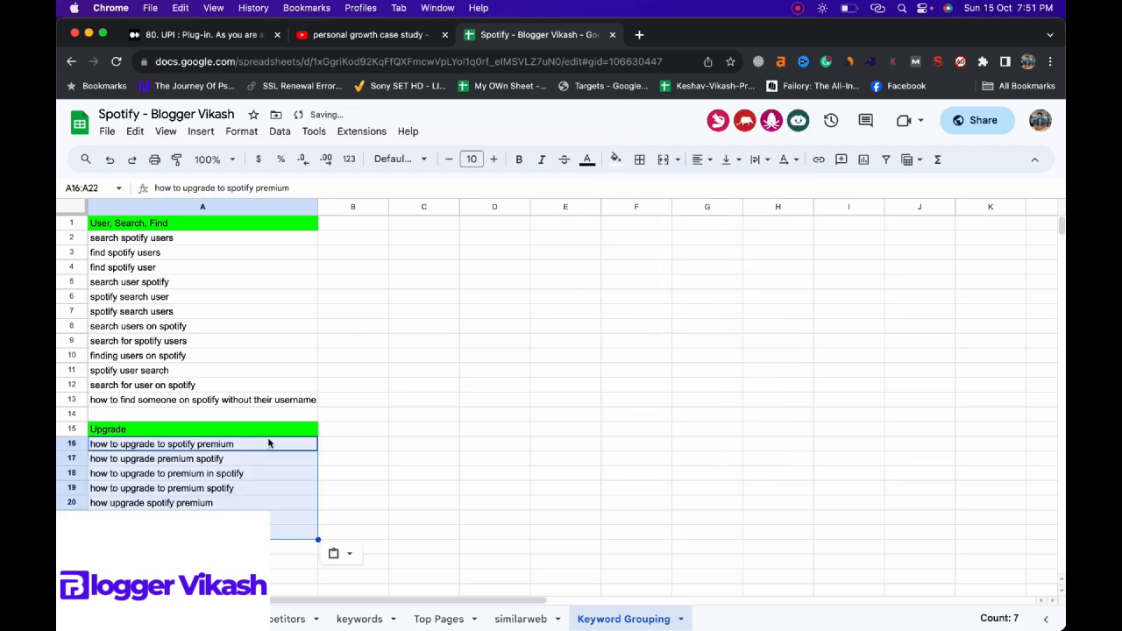
click(405, 430)
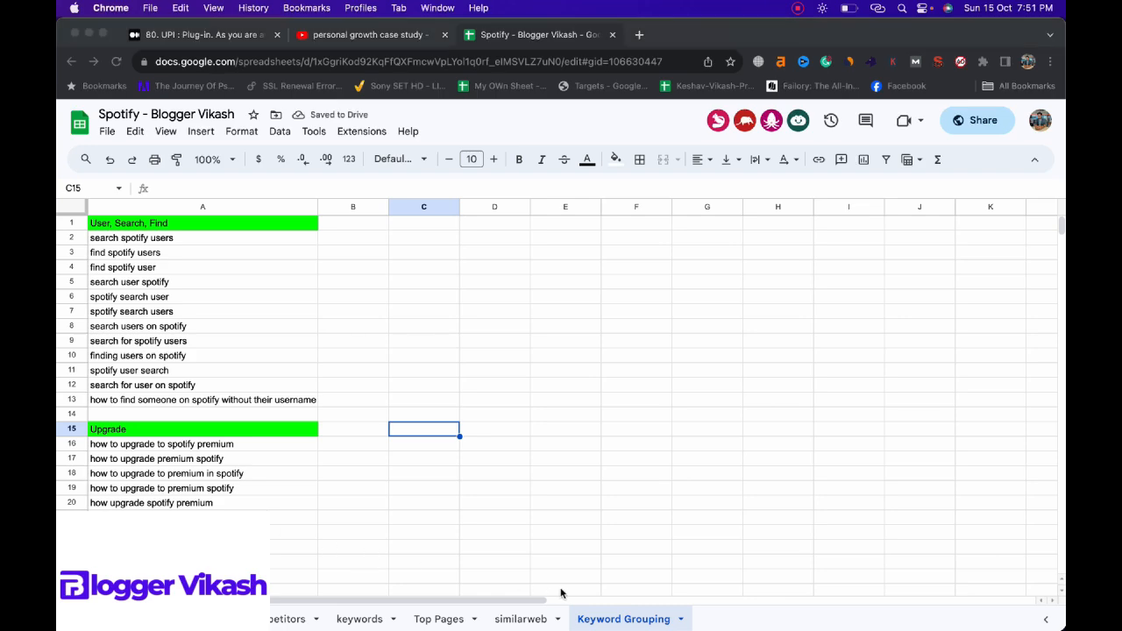
Step: Delete the filtered "upgrade" entries from the unique keywords column of the keywords sheet and reset its filter condition to None
click(360, 618)
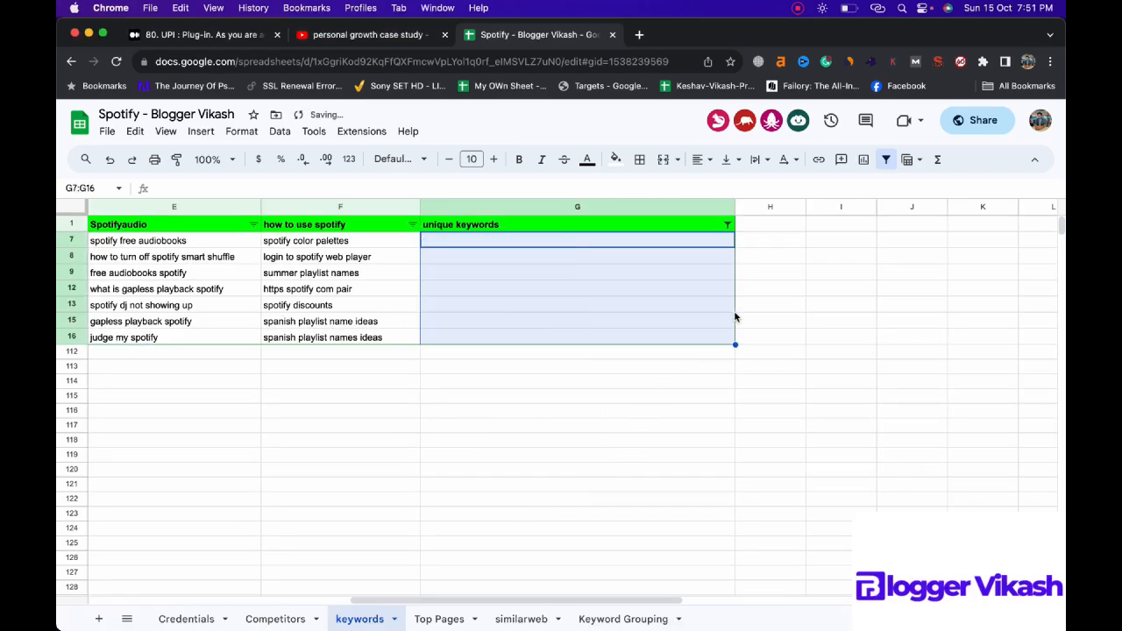
click(726, 224)
click(671, 380)
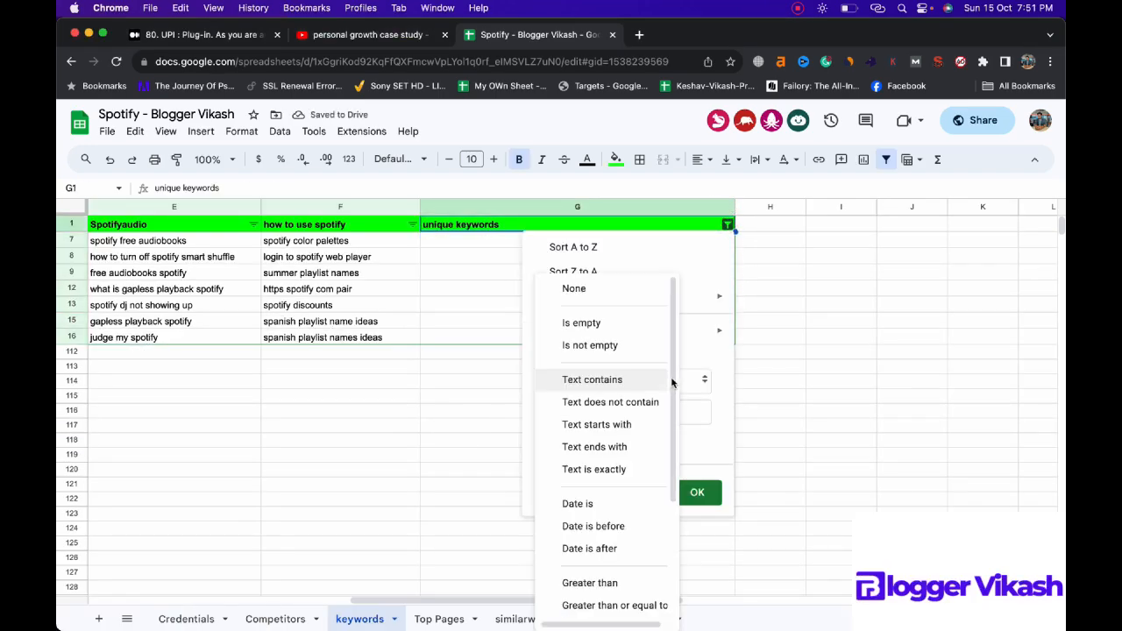
click(587, 287)
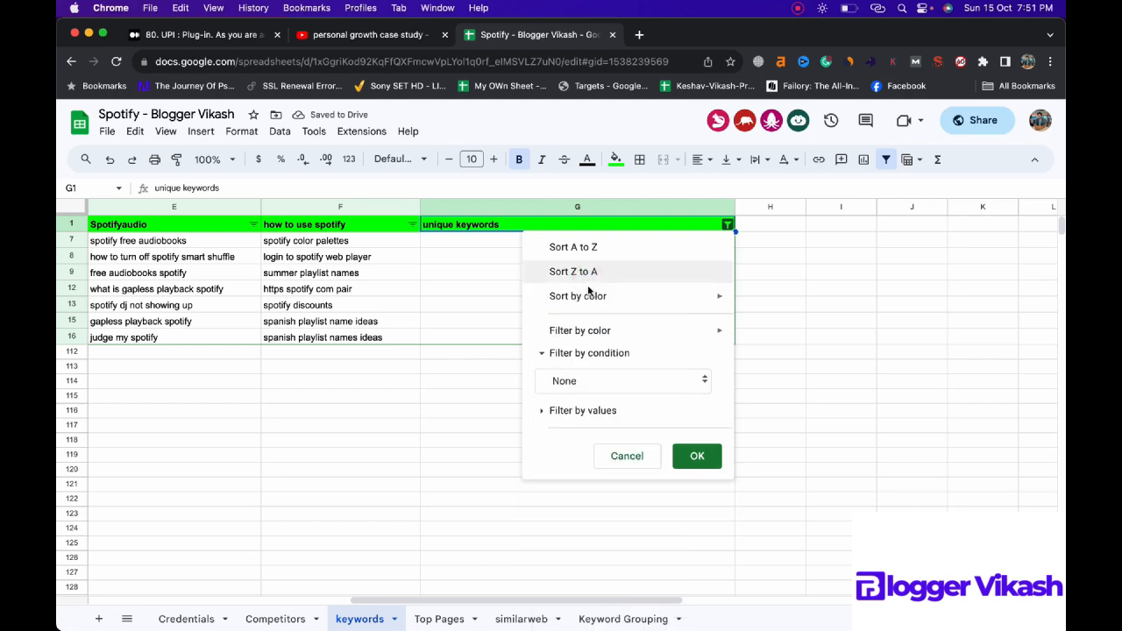
click(693, 456)
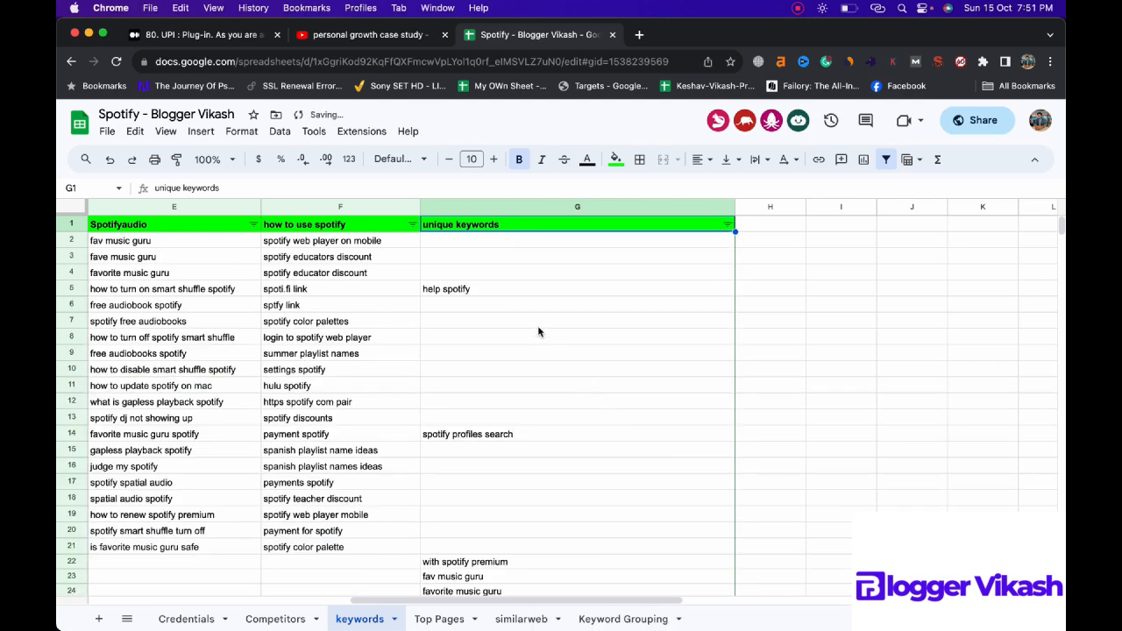
Step: Examine the remaining unique keywords for another shared topic, comparing the entries about playlist names
scroll(531, 368, down, 1)
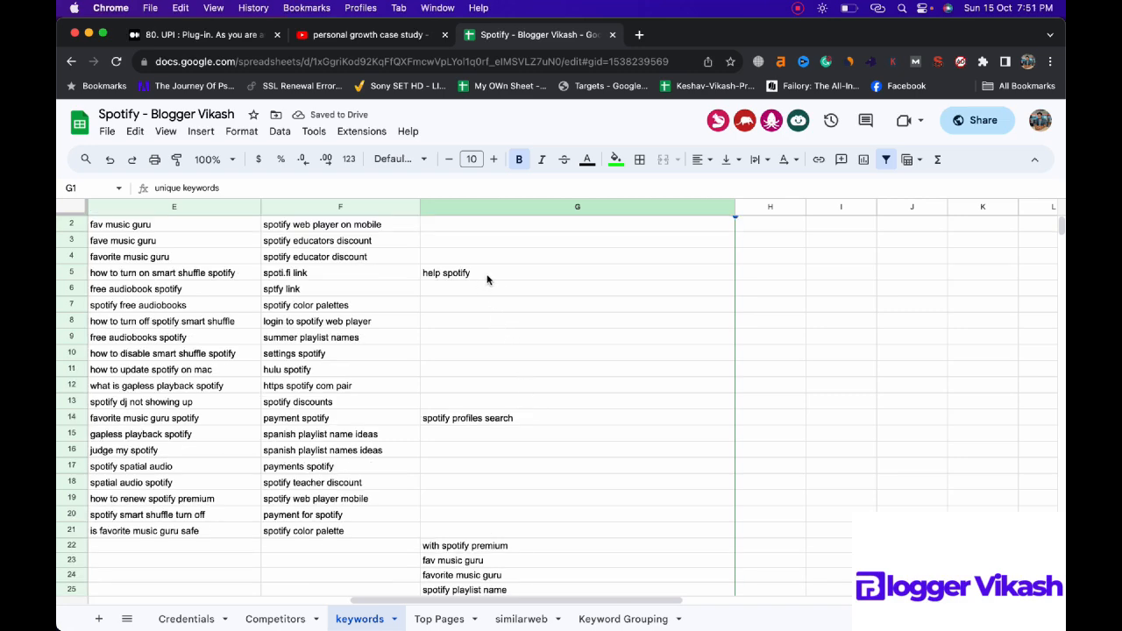
scroll(520, 328, down, 2)
scroll(519, 328, down, 1)
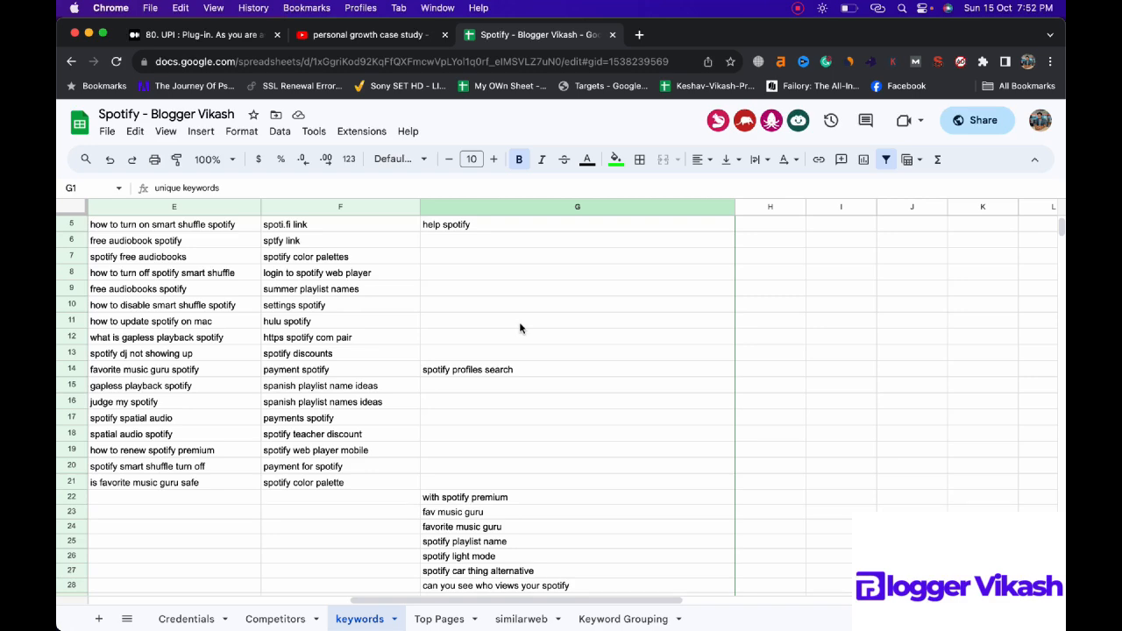
scroll(520, 328, down, 3)
scroll(519, 328, down, 1)
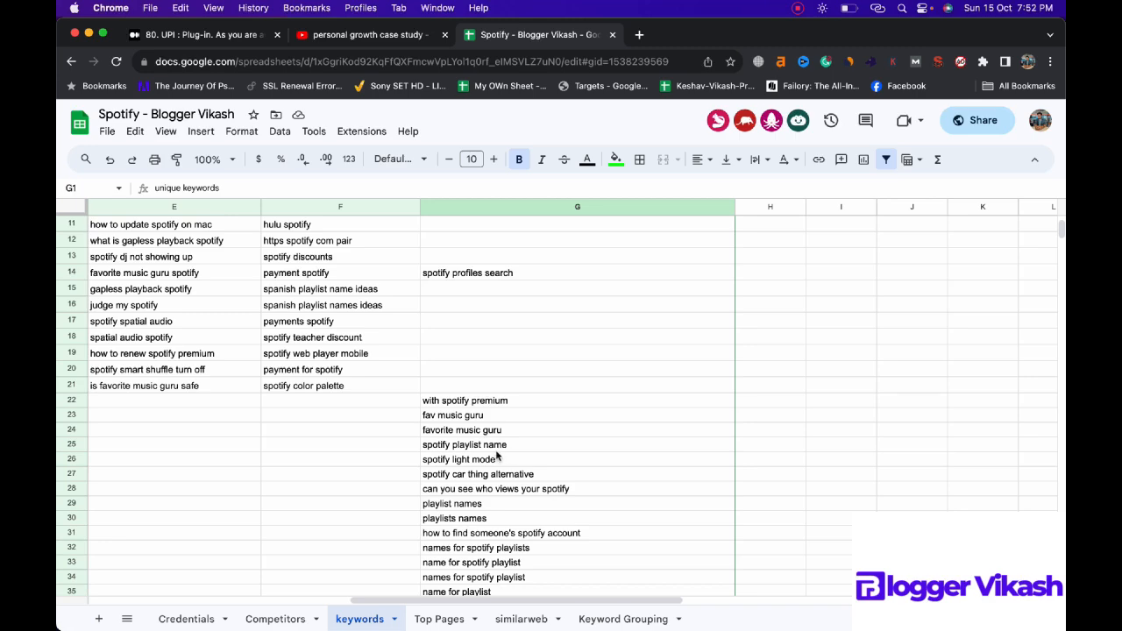
click(470, 507)
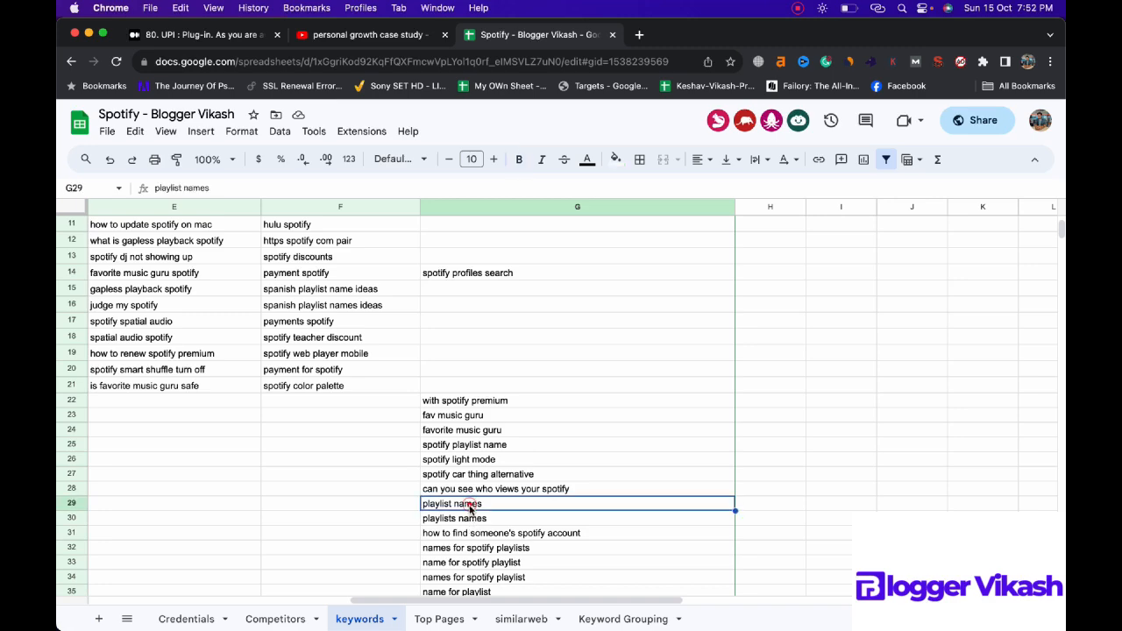
click(471, 520)
click(477, 450)
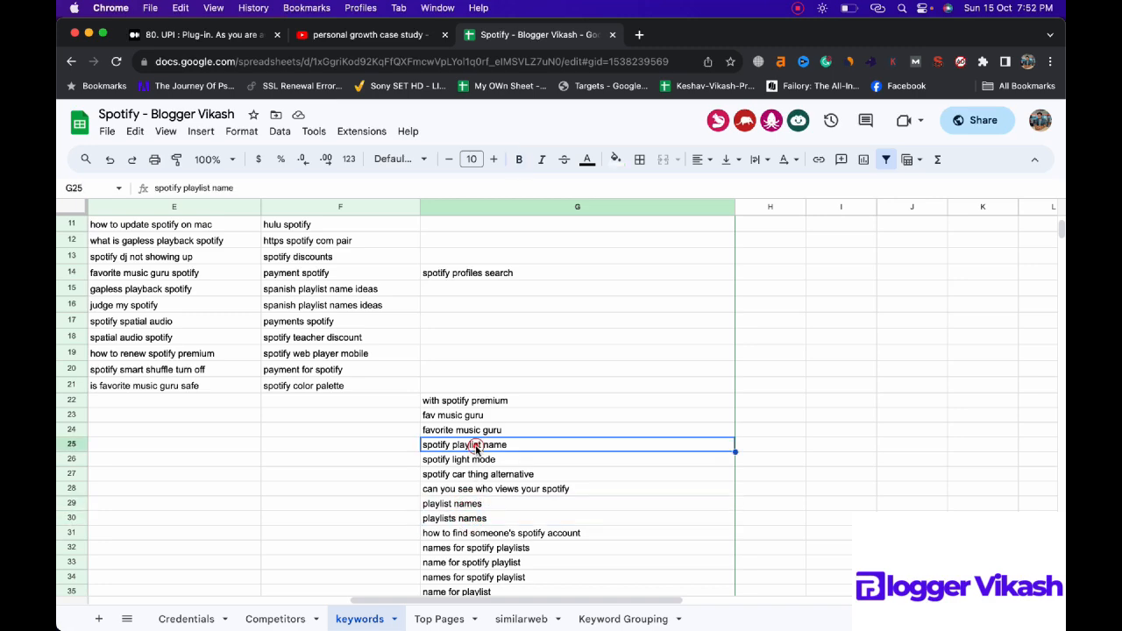
Step: Filter the unique keywords column of the keywords sheet to entries whose text contains "playlist"
scroll(556, 307, up, 5)
click(727, 225)
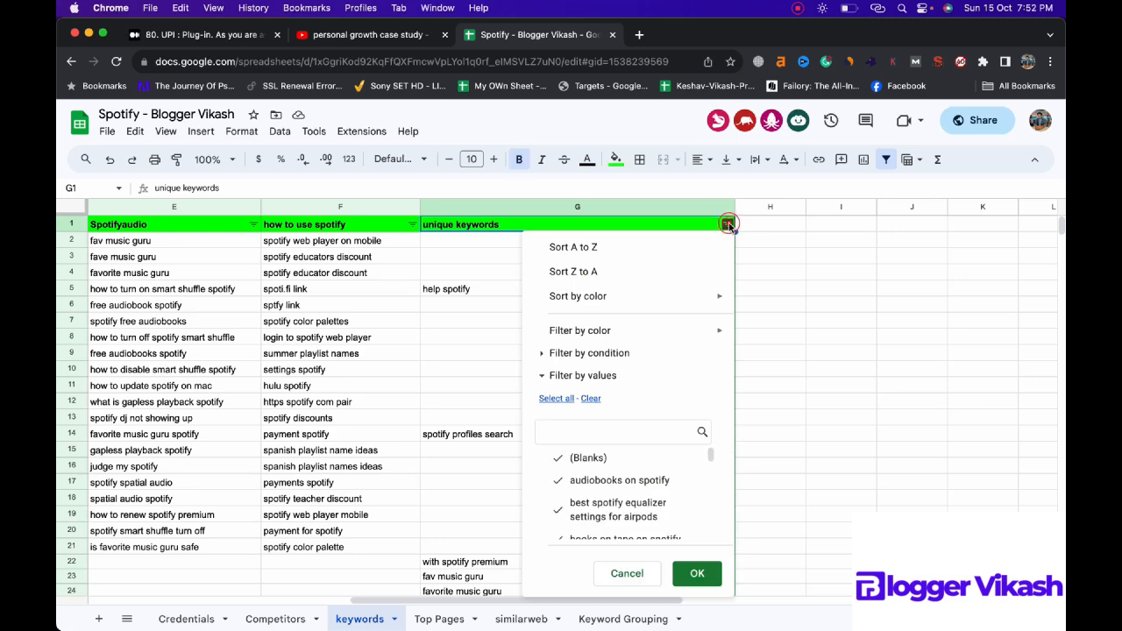
click(578, 355)
click(591, 386)
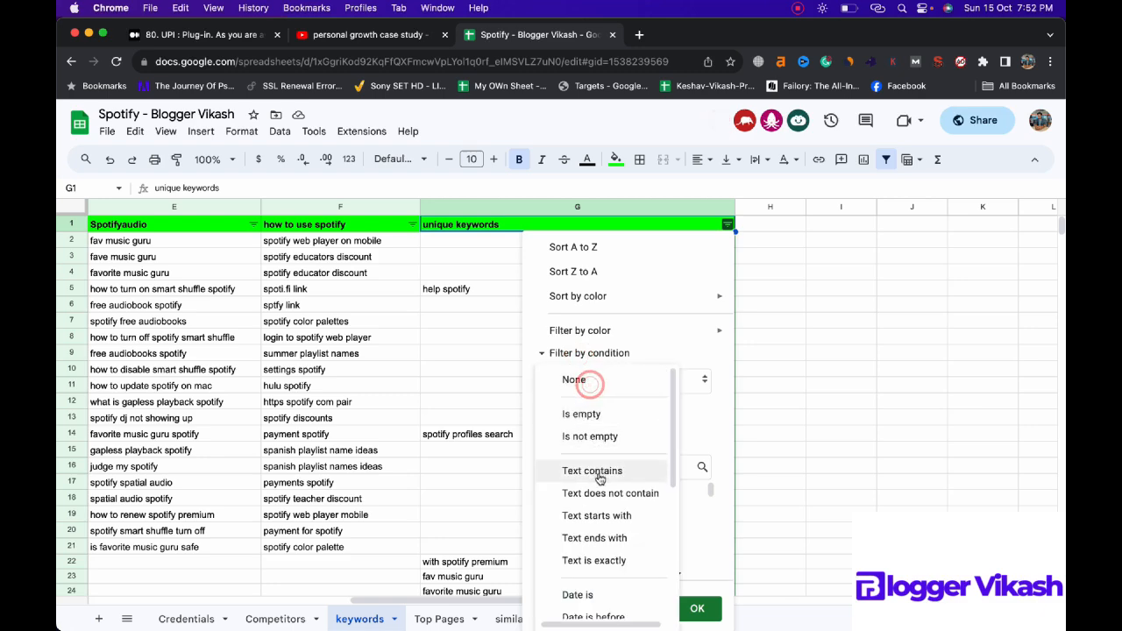
click(586, 472)
click(598, 412)
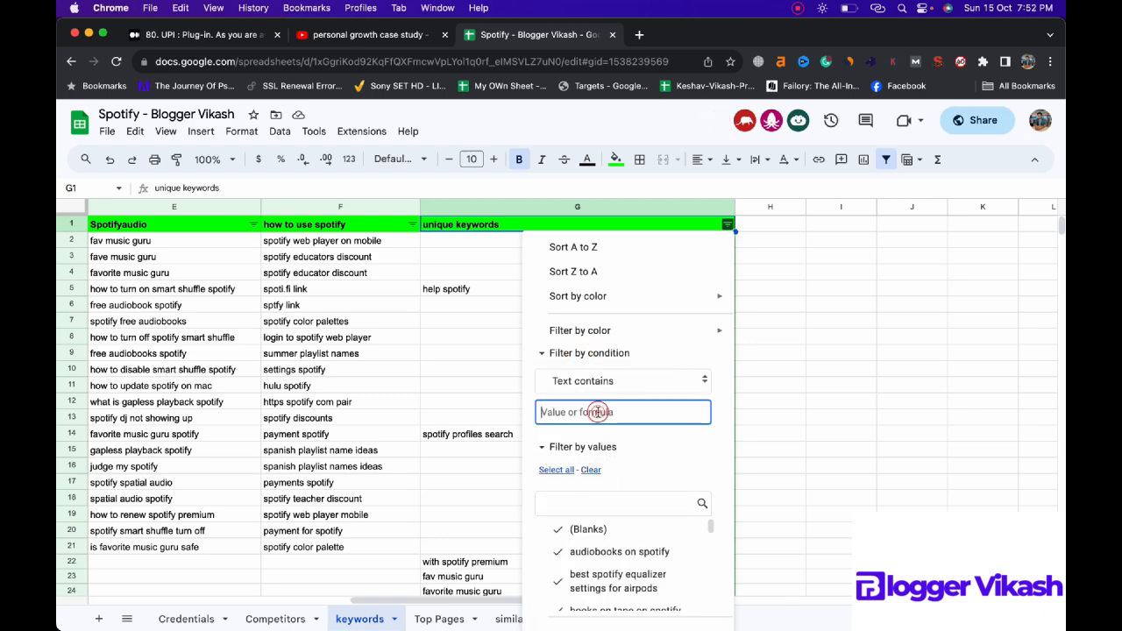
text(playlist)
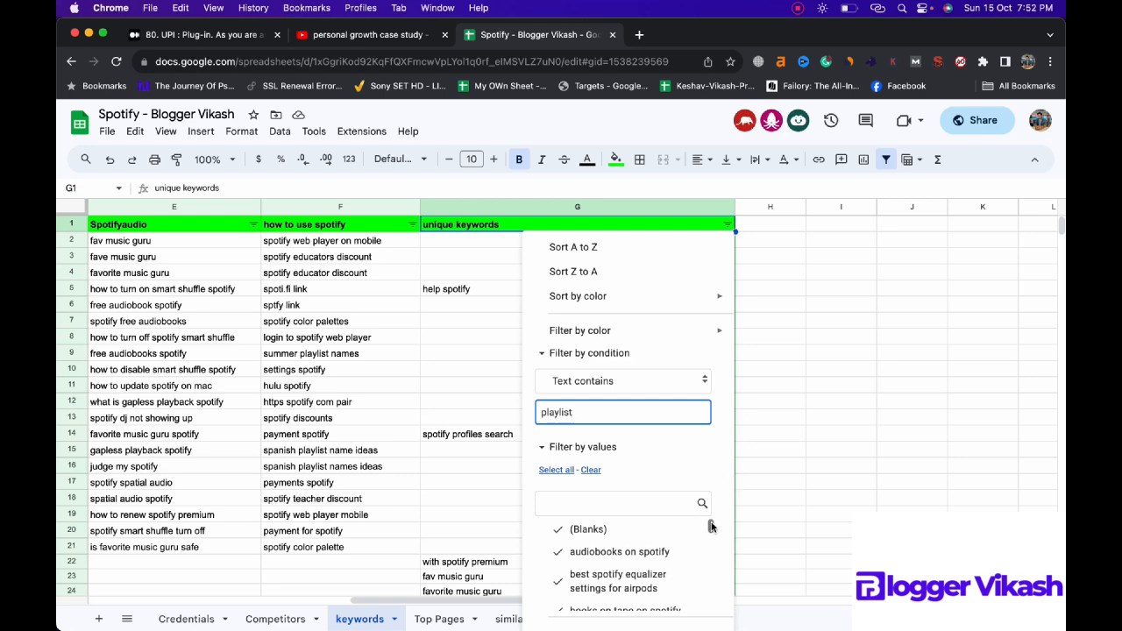
drag(711, 523, 710, 605)
click(696, 606)
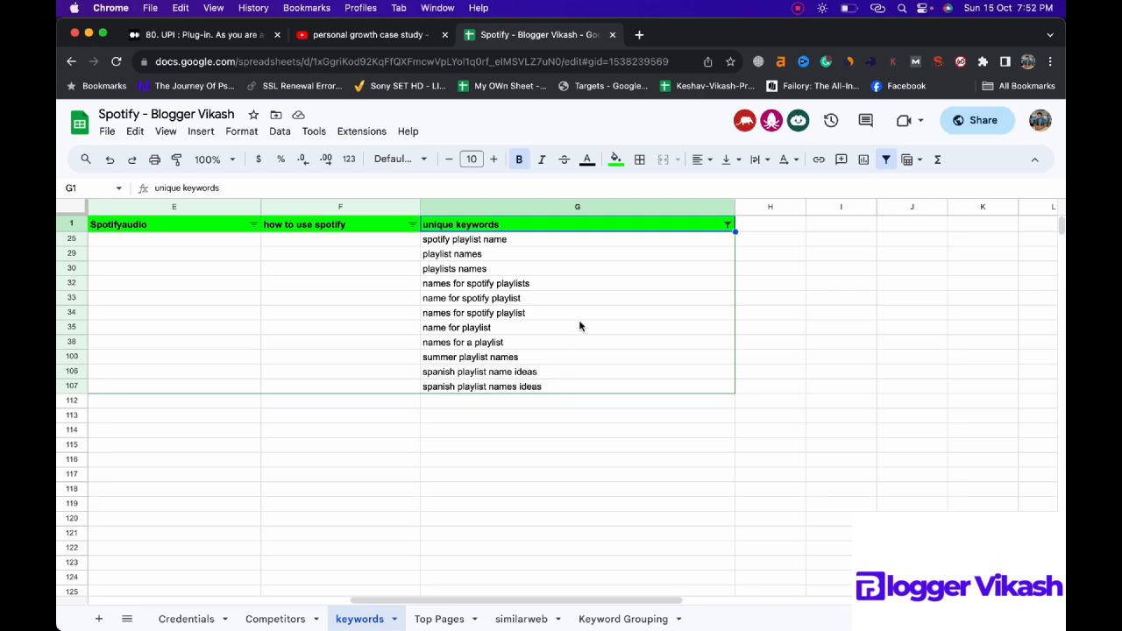
Step: Copy the filtered "playlist" keywords and add the heading "Playlist" with bright green fill in cell A24 of the Keyword Grouping sheet
drag(583, 243, 577, 388)
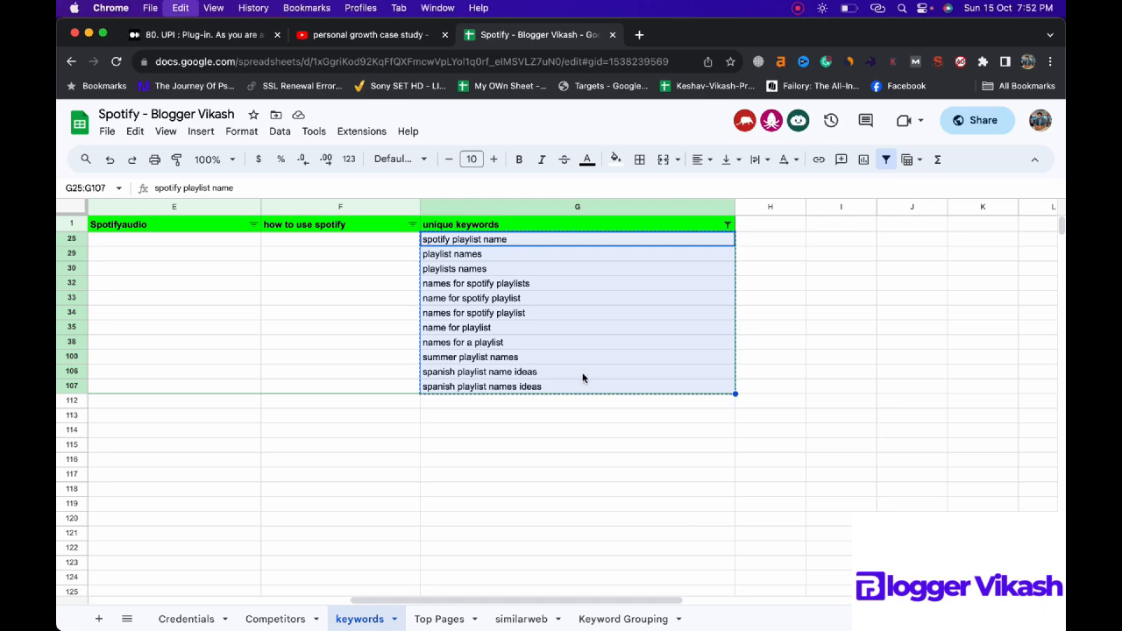
click(642, 618)
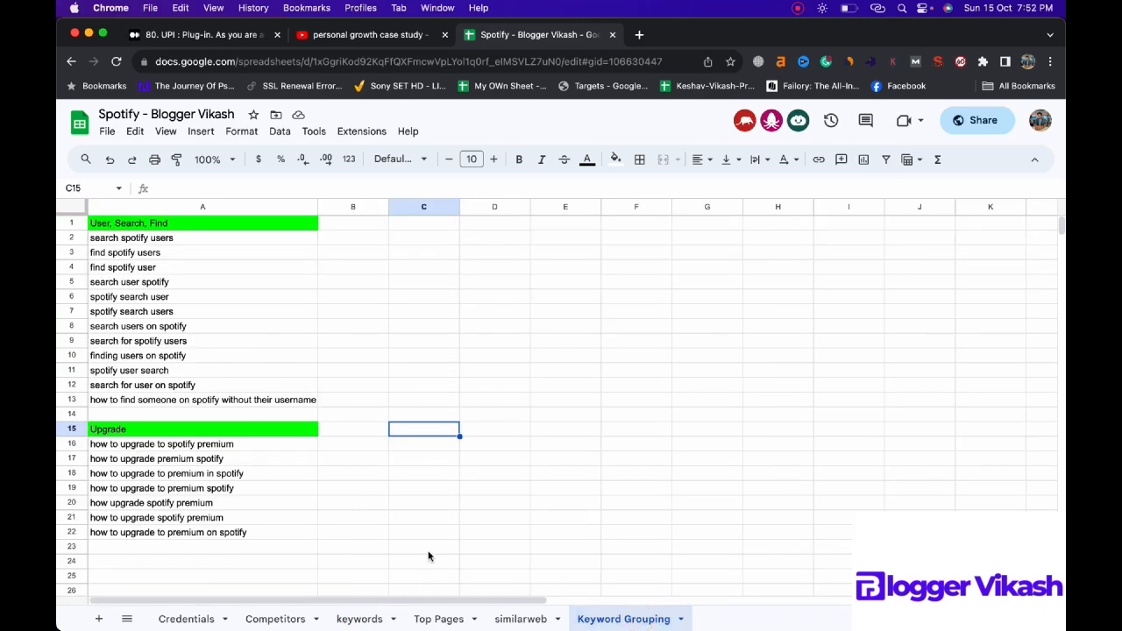
scroll(429, 556, down, 1)
click(200, 533)
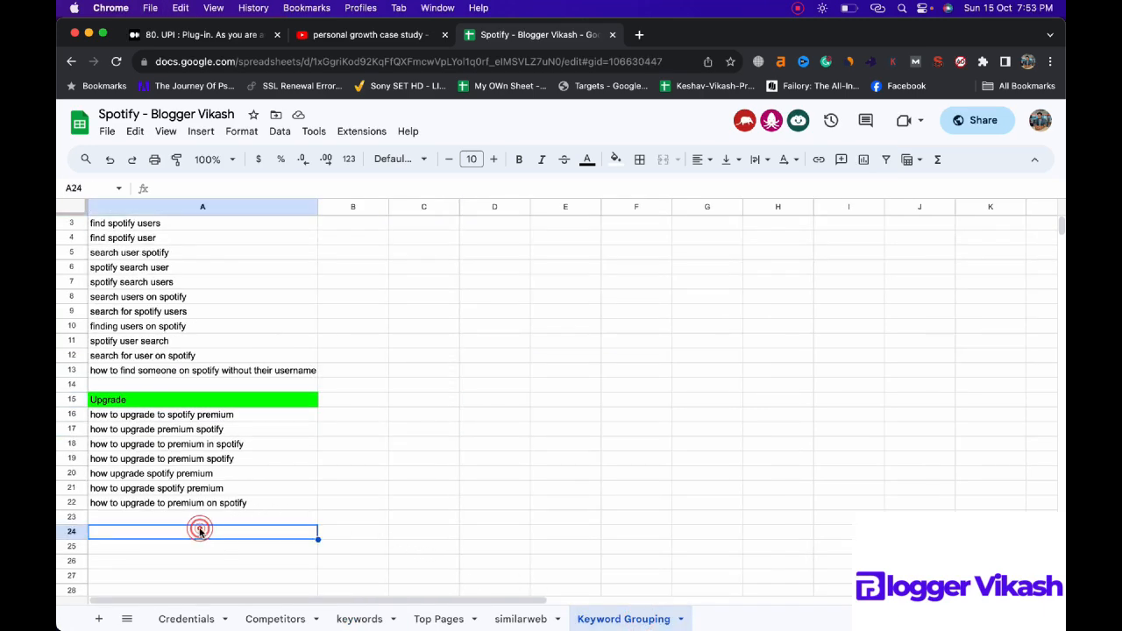
text(Playlist)
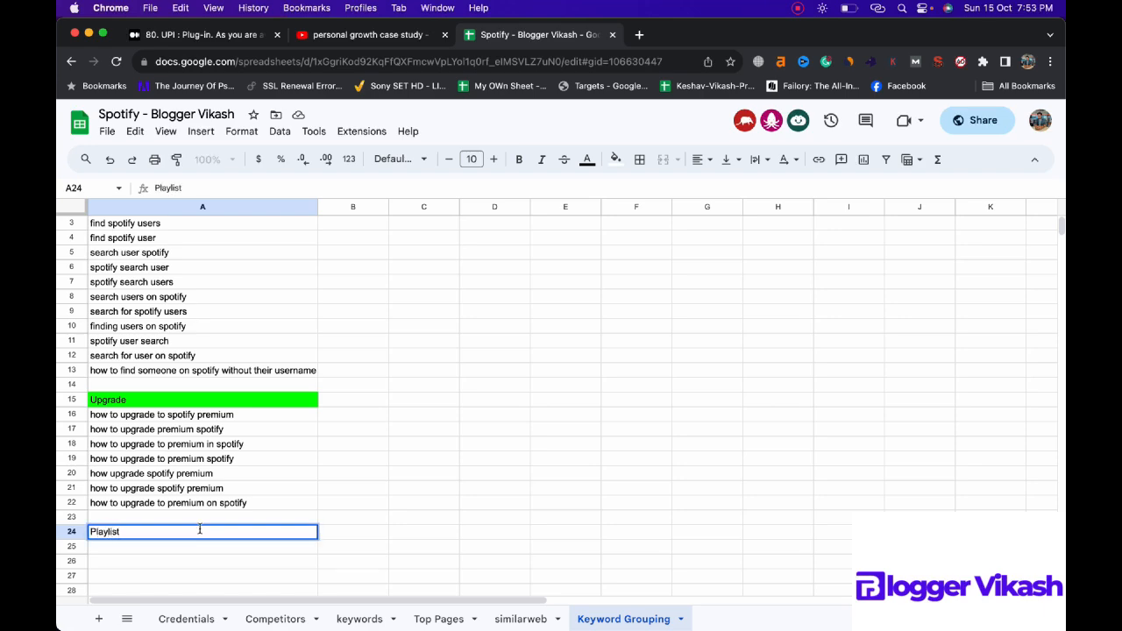
click(616, 160)
click(675, 223)
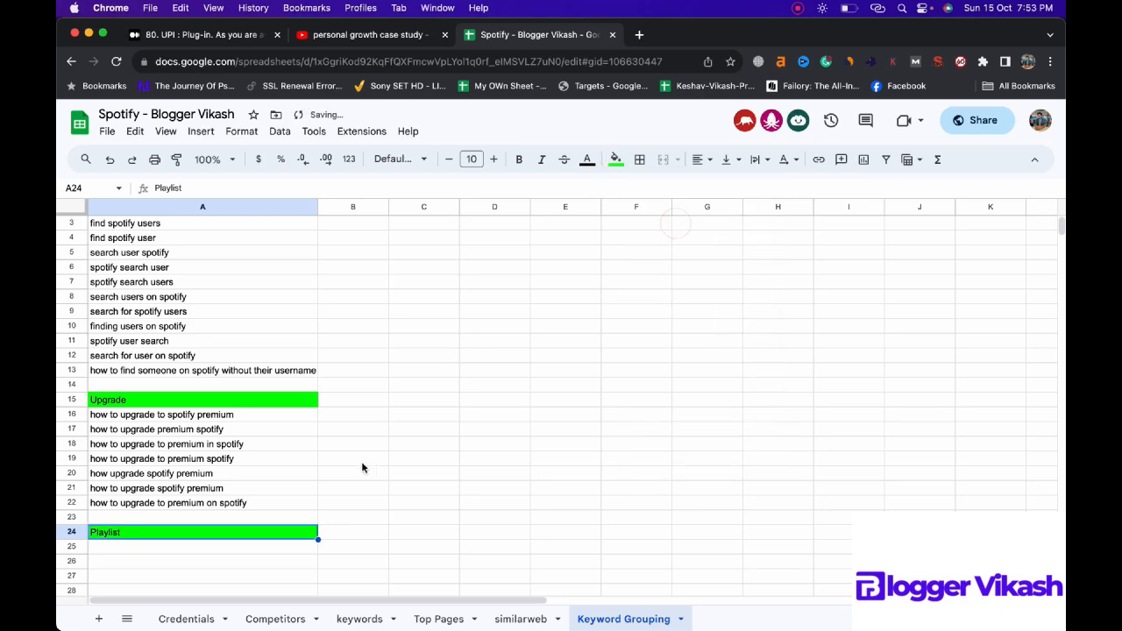
Step: Paste the copied playlist keywords under the "Playlist" heading, starting at cell A25
click(257, 546)
key(cmd+v)
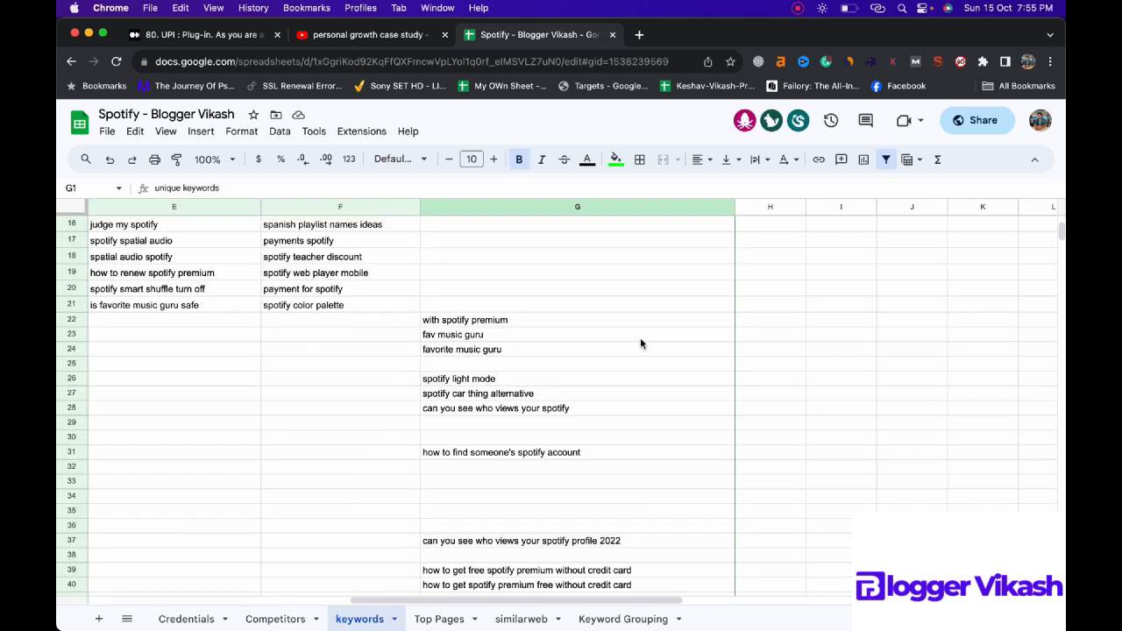
scroll(640, 344, down, 3)
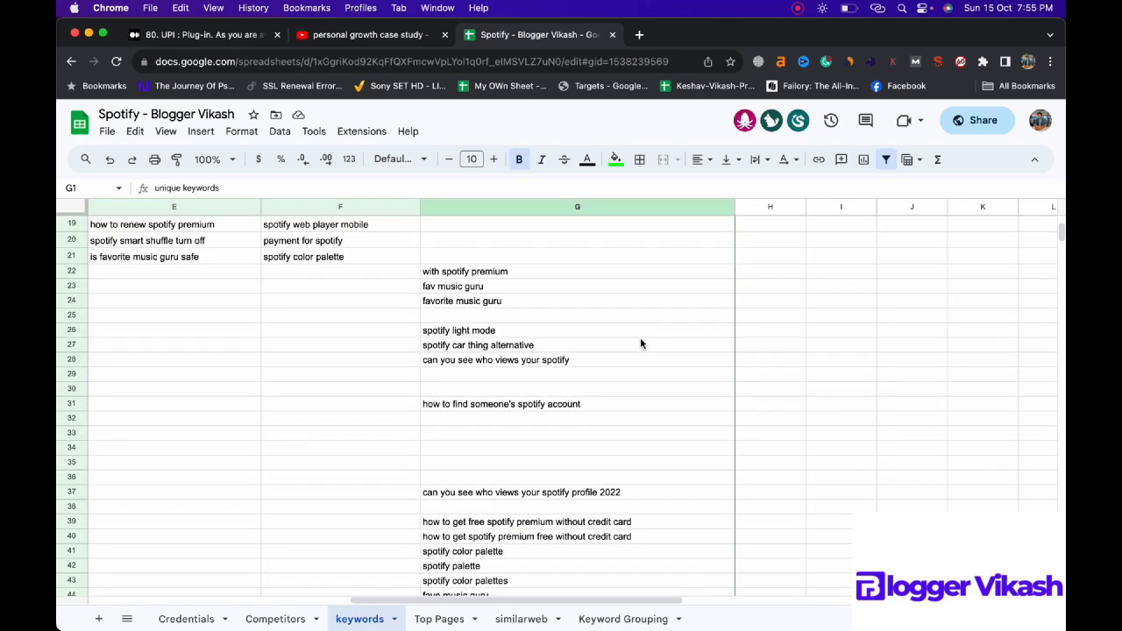
Step: Look through the remaining unique keywords and filter the column to entries whose text contains "music"
scroll(640, 343, down, 2)
scroll(640, 344, down, 3)
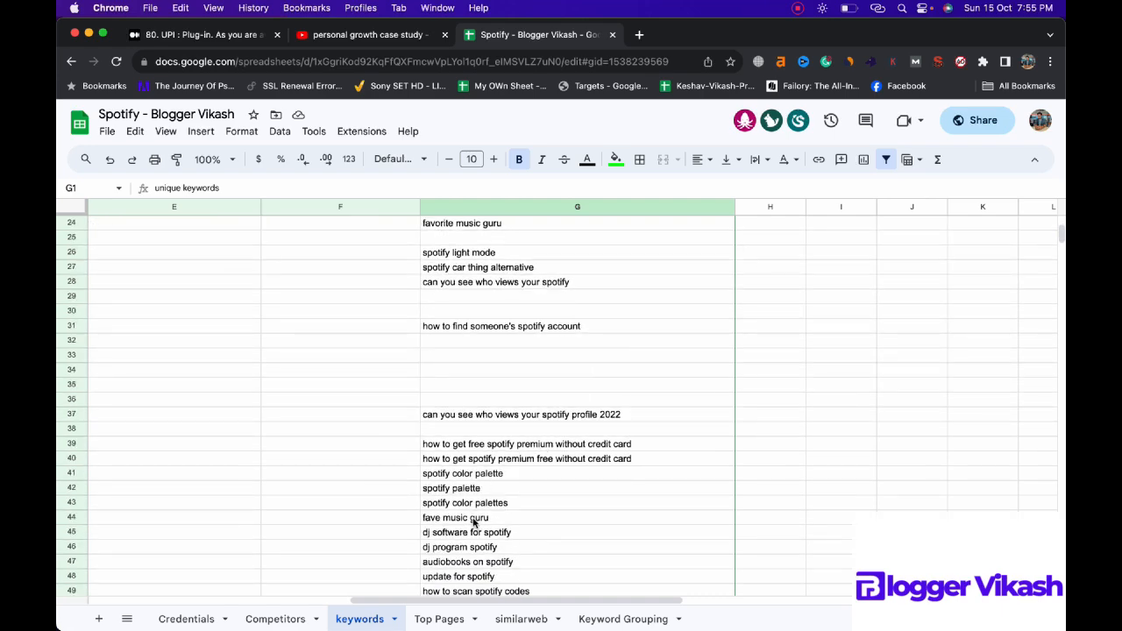
scroll(717, 268, up, 10)
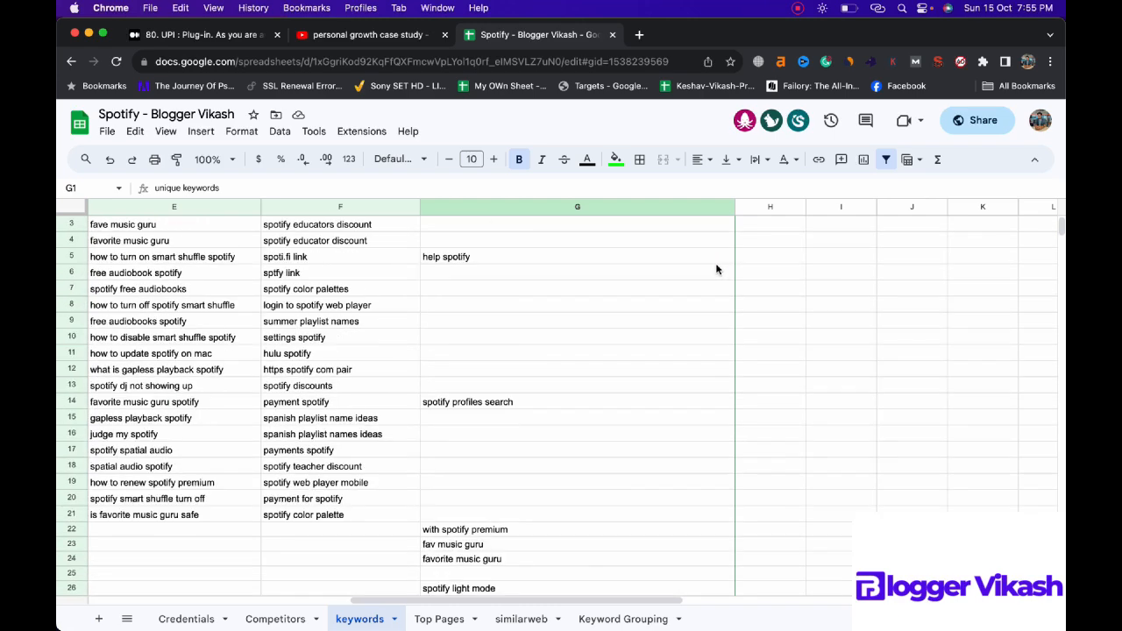
click(728, 225)
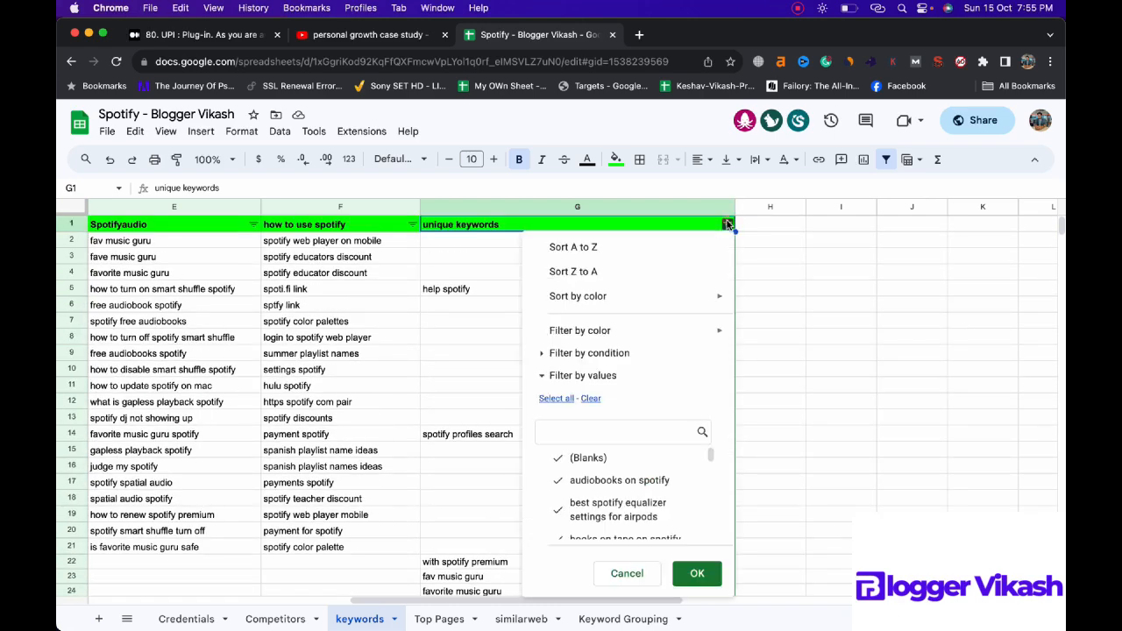
click(613, 352)
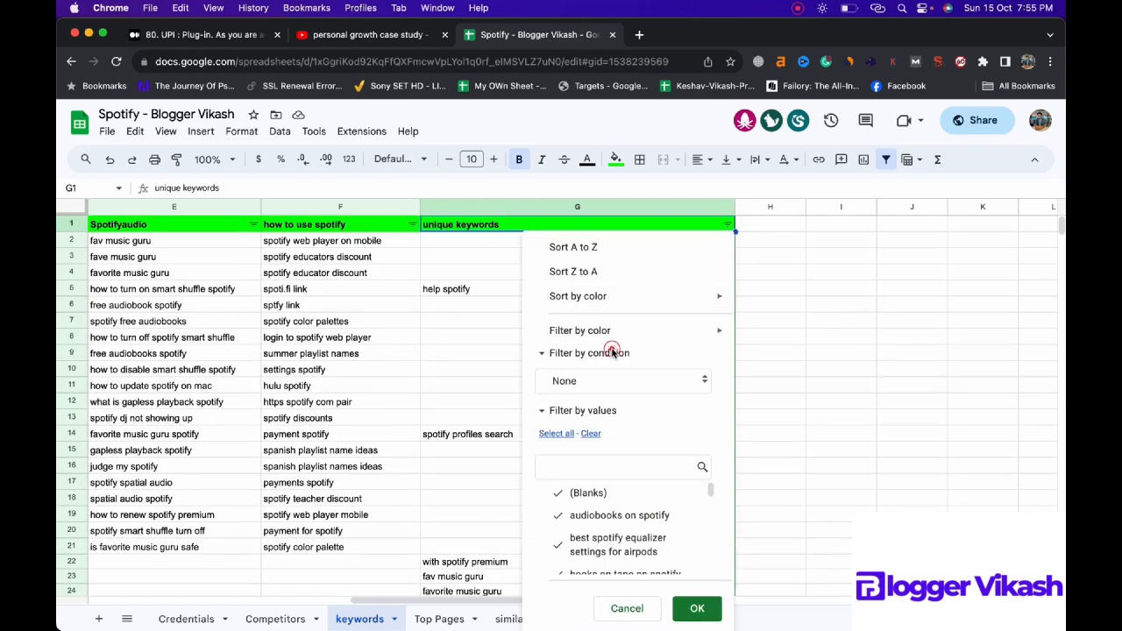
click(629, 380)
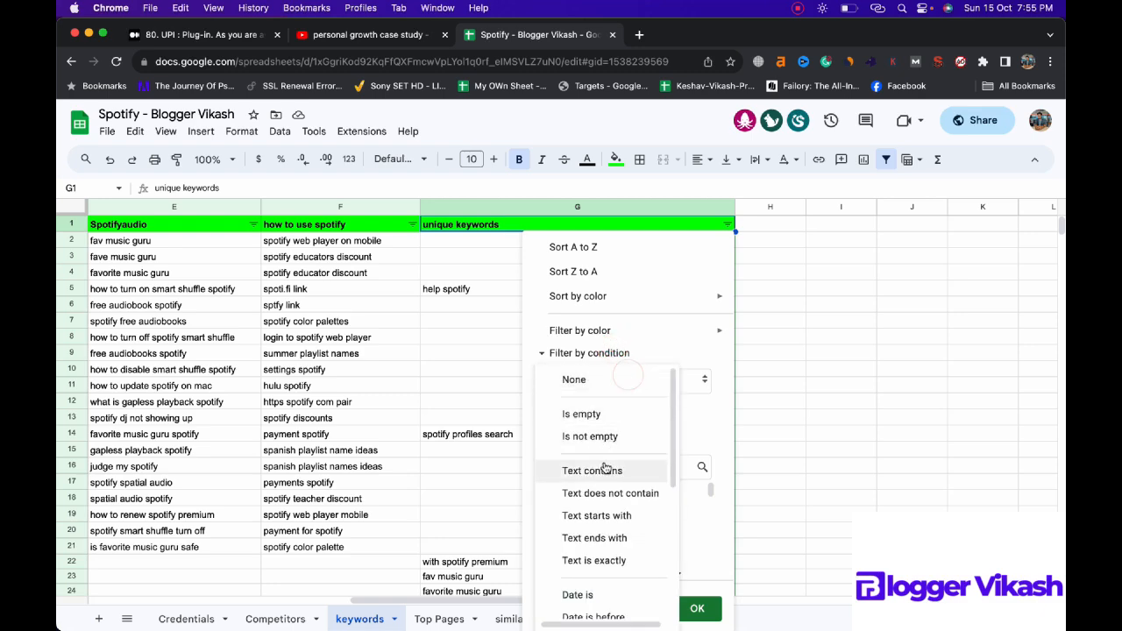
click(601, 468)
click(610, 412)
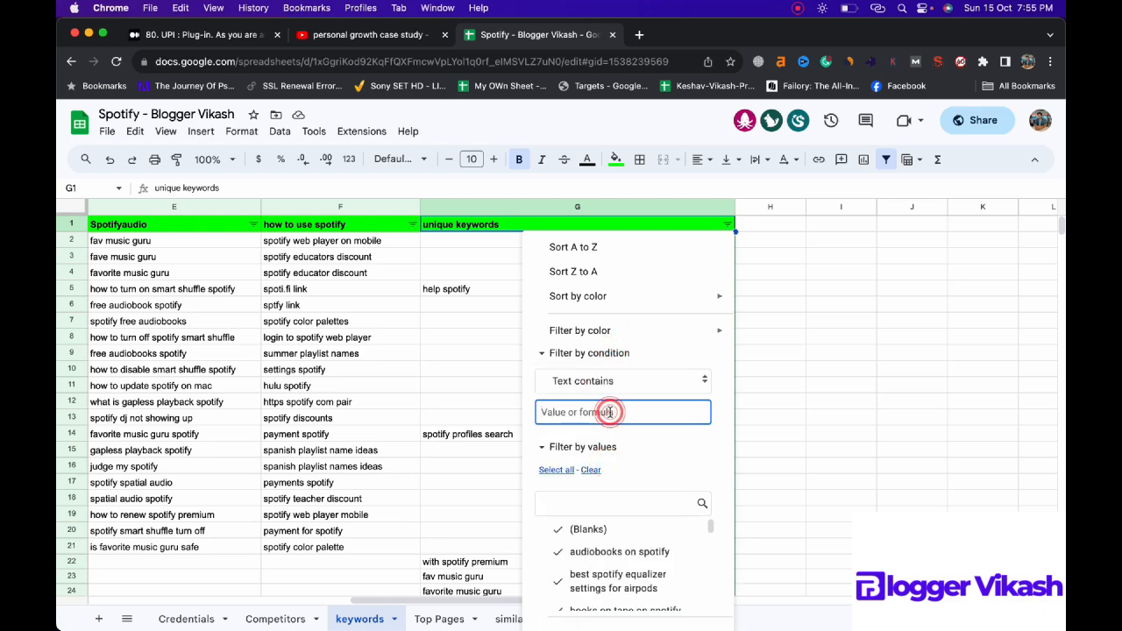
text(music)
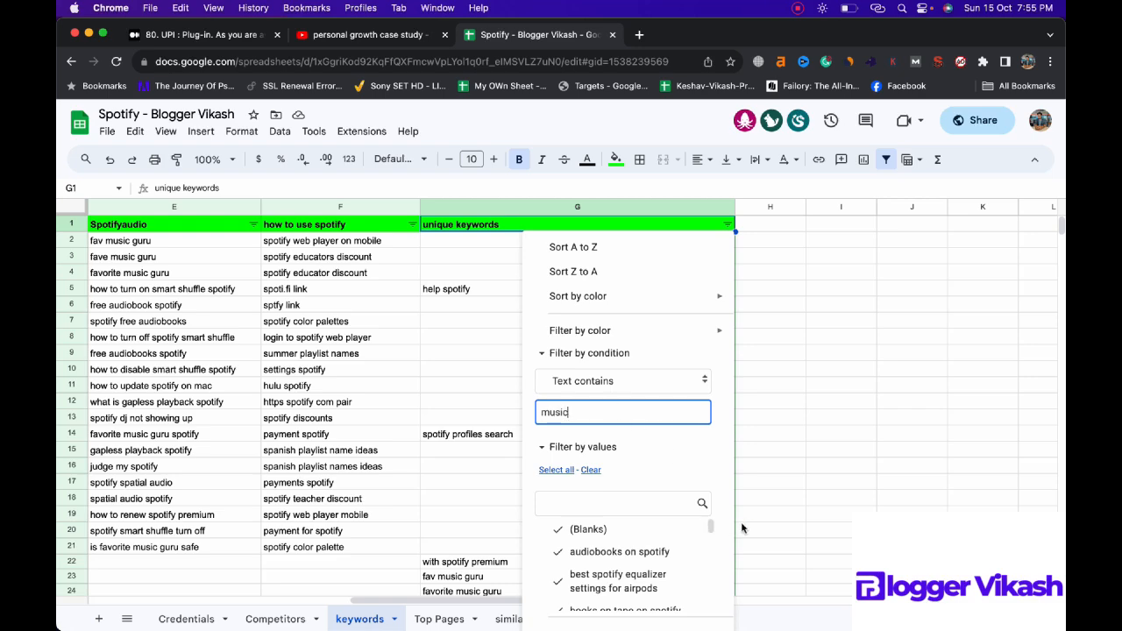
click(733, 244)
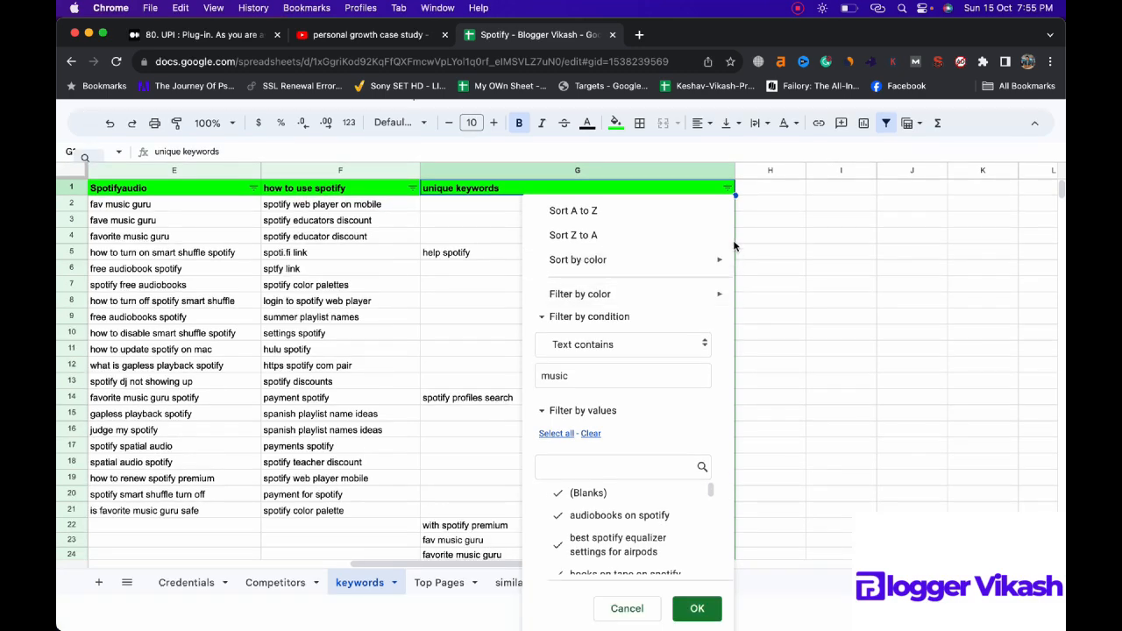
click(711, 611)
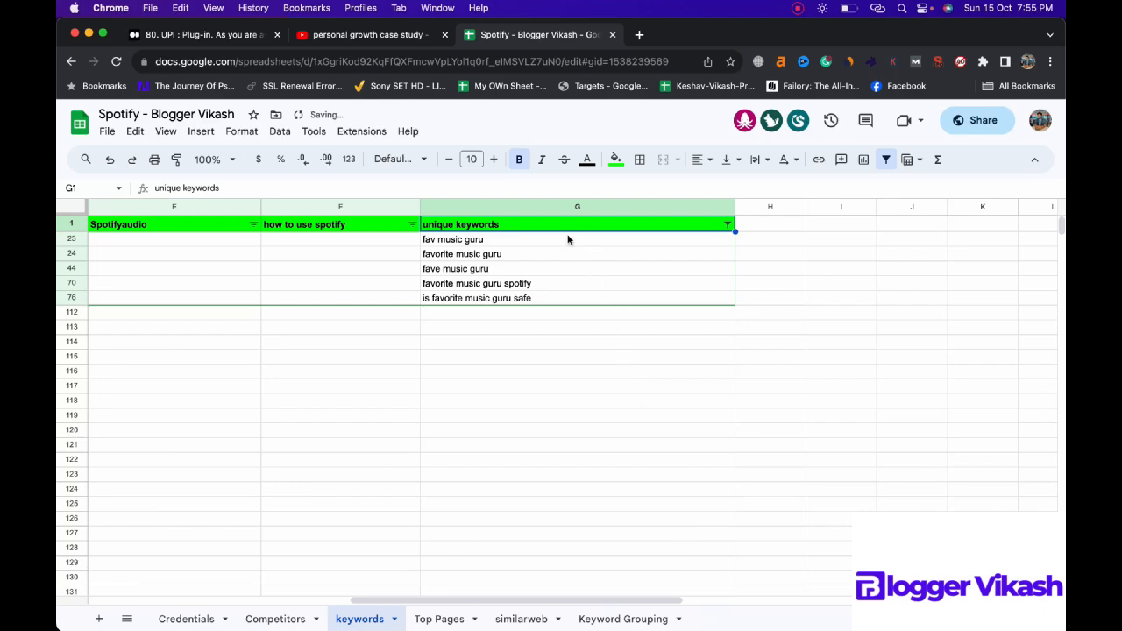
Step: Copy the filtered "music" keywords into the Keyword Grouping sheet from cell A38, under the heading "Music Guru" in A37
drag(567, 238, 562, 298)
key(ctrl+c)
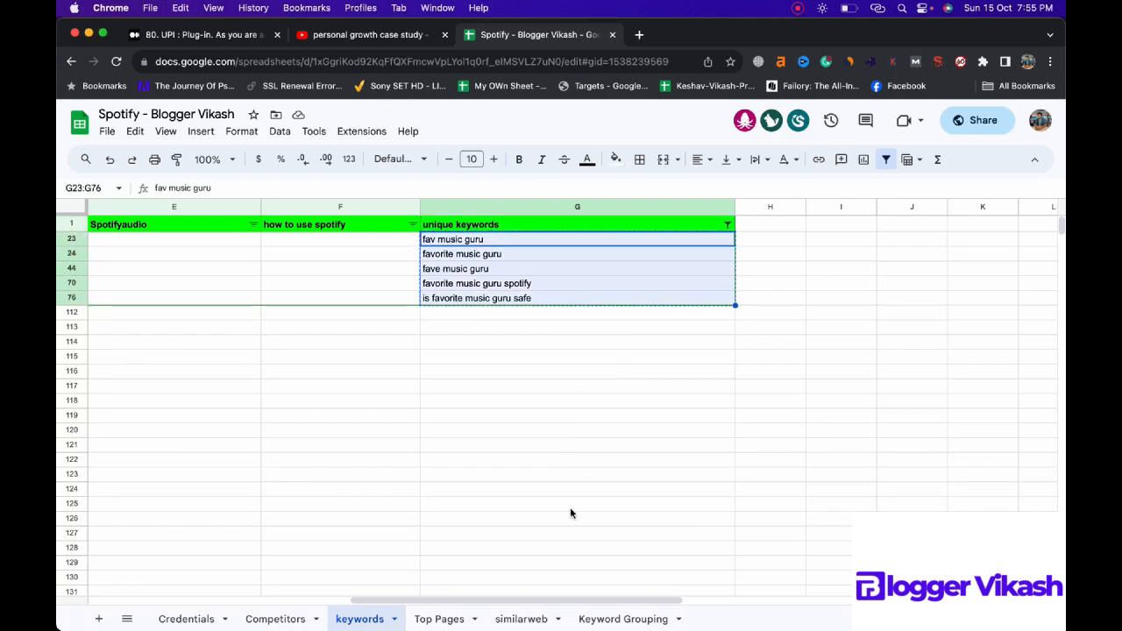
click(601, 618)
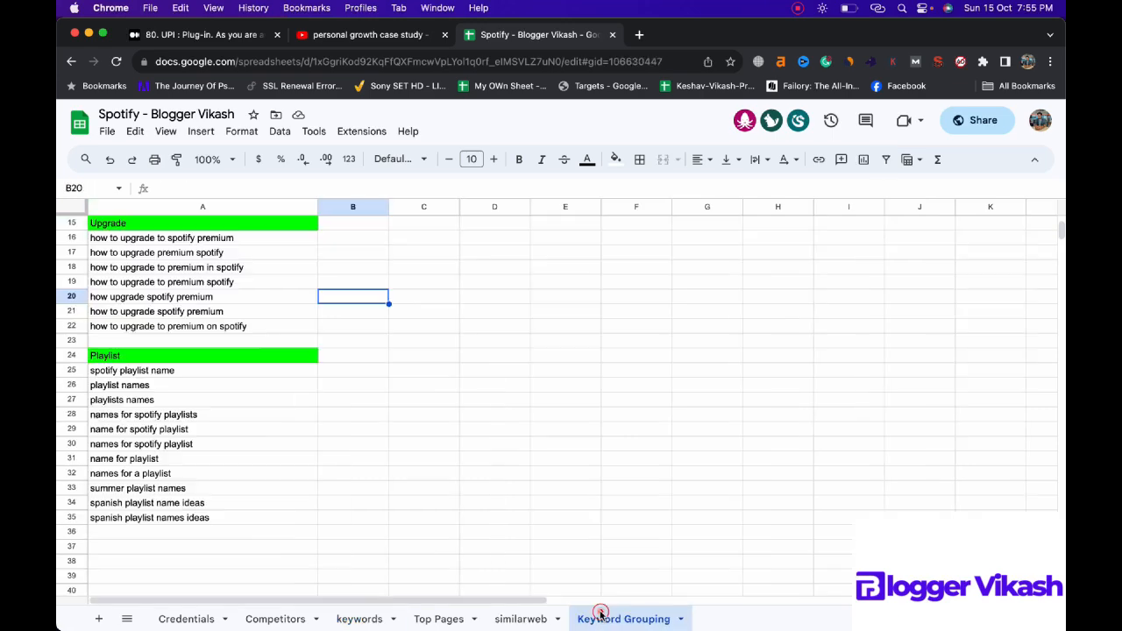
click(240, 533)
click(238, 548)
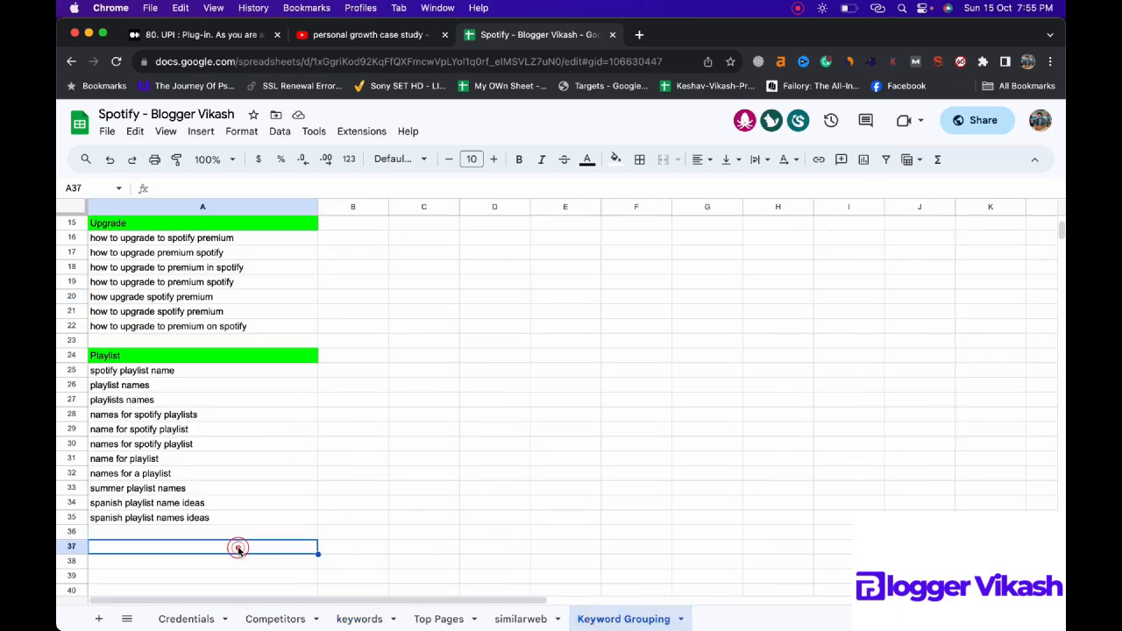
key(super+v)
Step: Fill the "Music Guru" heading in cell A37 with bright green and check the group beneath it
click(244, 545)
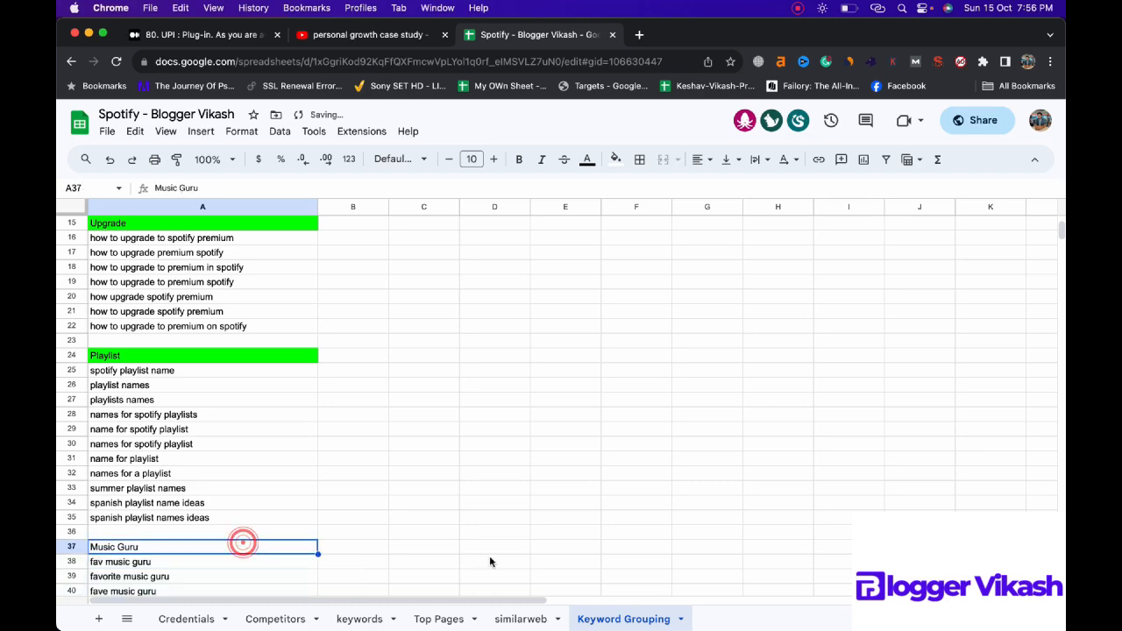
click(618, 165)
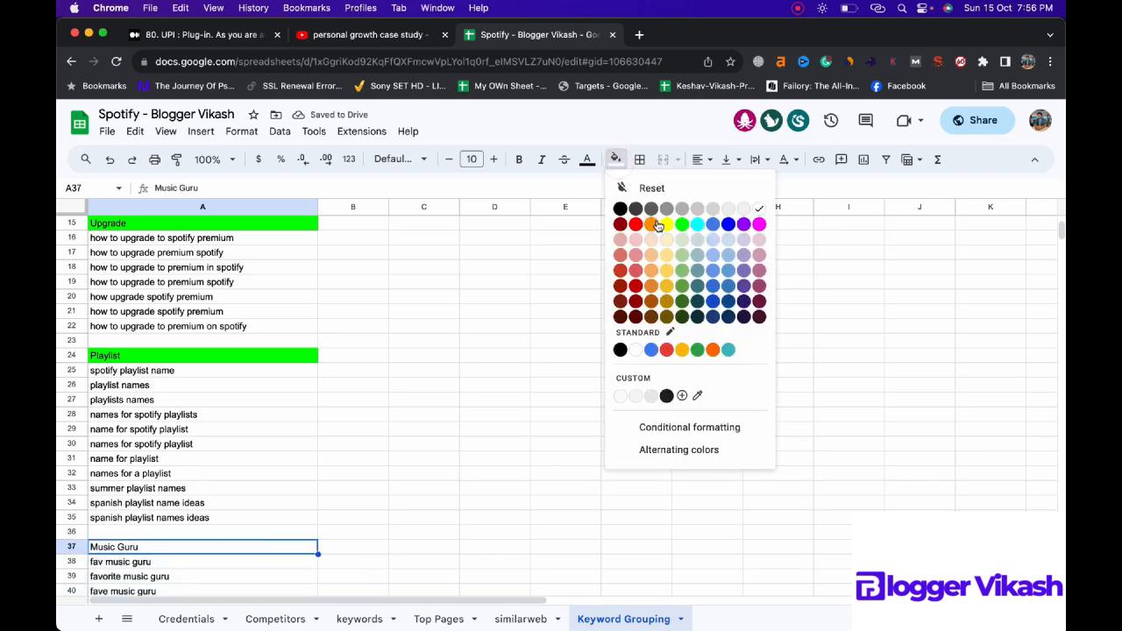
click(684, 227)
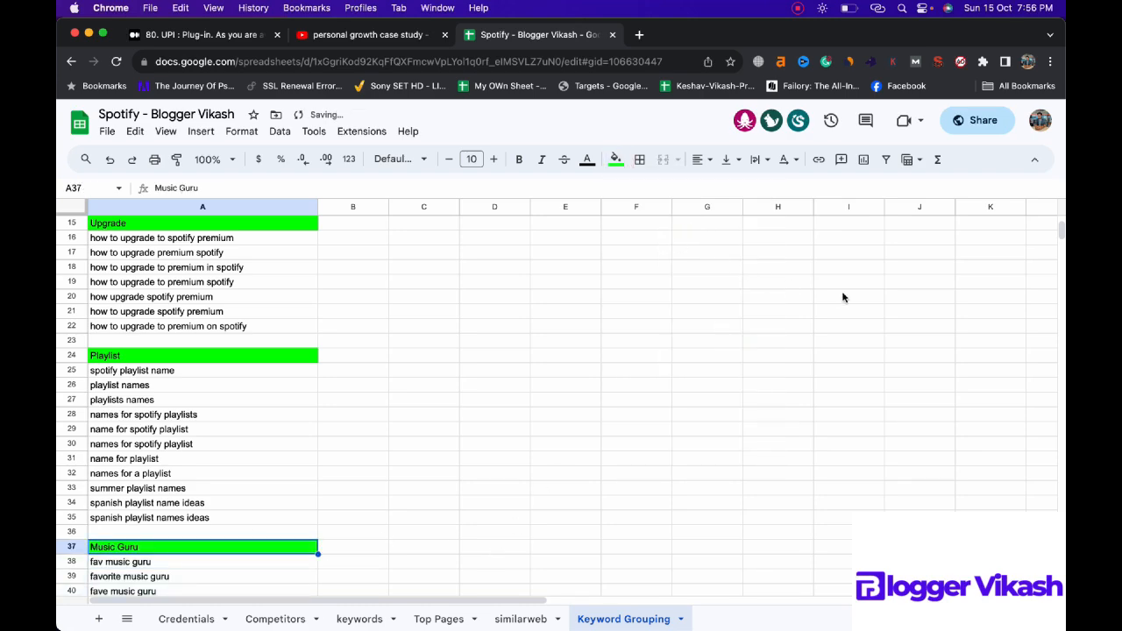
drag(1058, 230, 1059, 236)
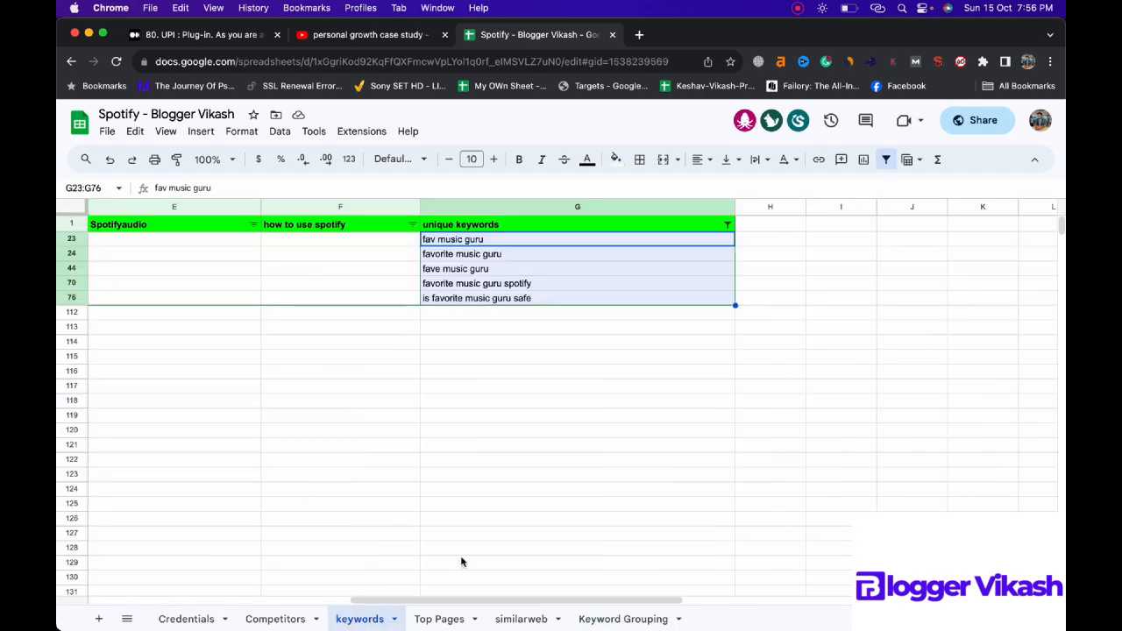
Step: Delete the filtered "music" entries from the unique keywords column of the keywords sheet and reset its filter condition to None
key(Delete)
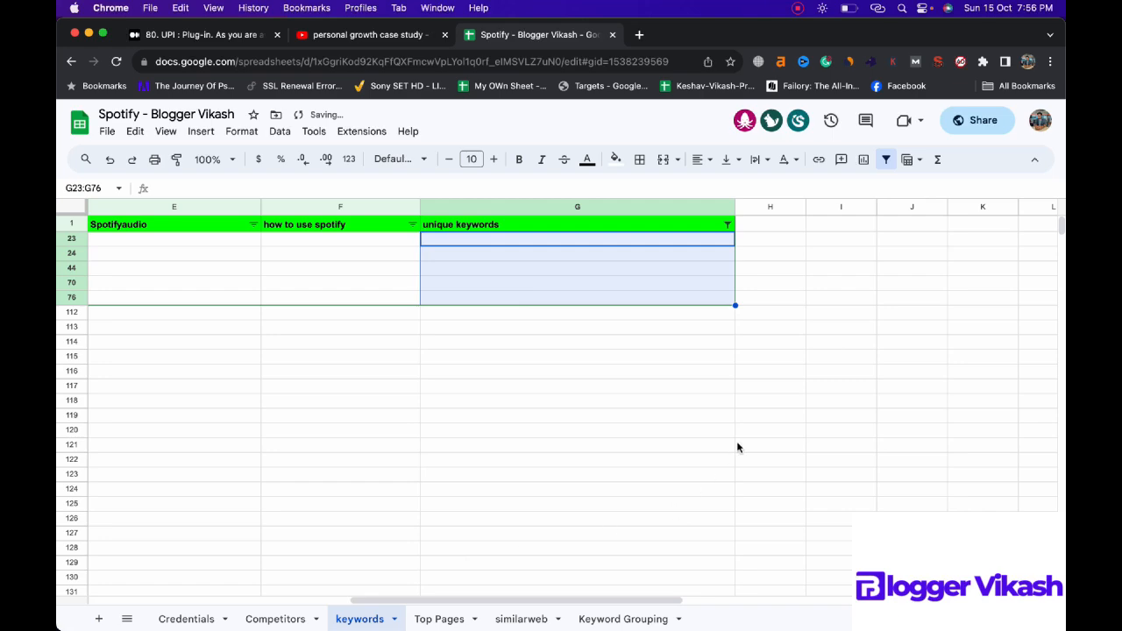
click(728, 225)
click(666, 383)
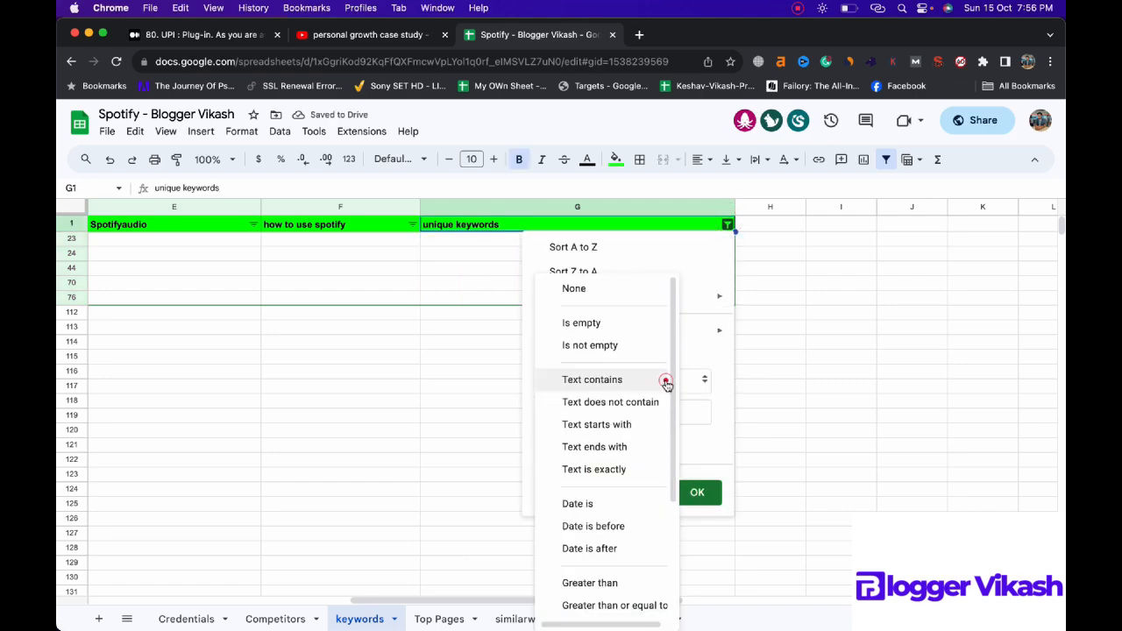
click(591, 288)
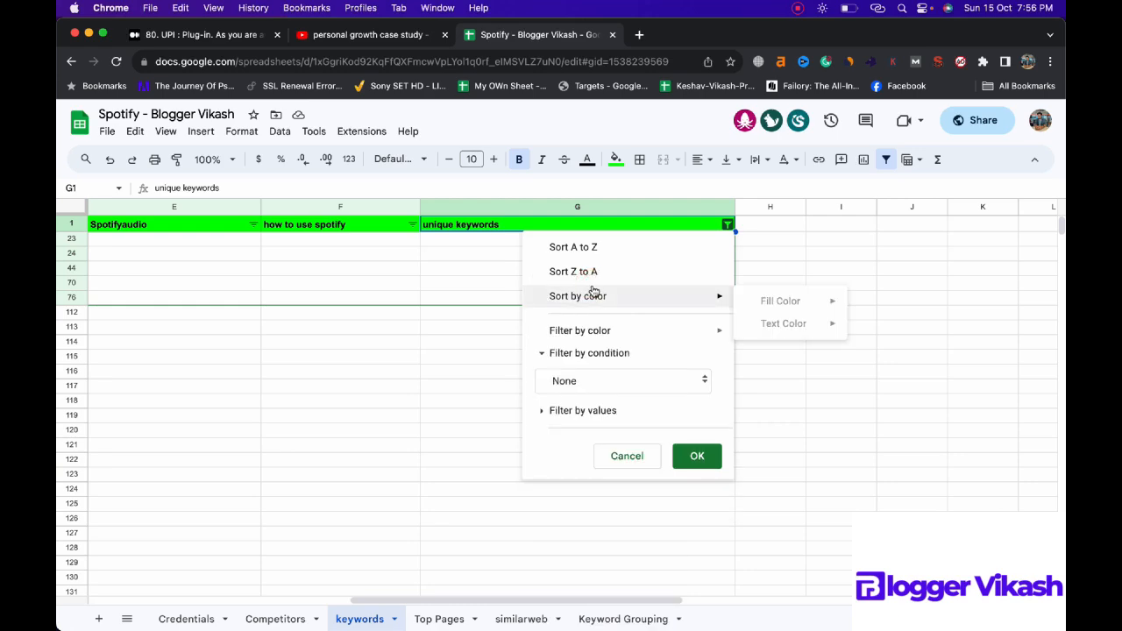
click(697, 455)
Step: Look through the remaining unique keywords and select the word "palette" inside the "spotify color palette" entry in cell G41
scroll(642, 340, down, 1)
scroll(642, 340, down, 10)
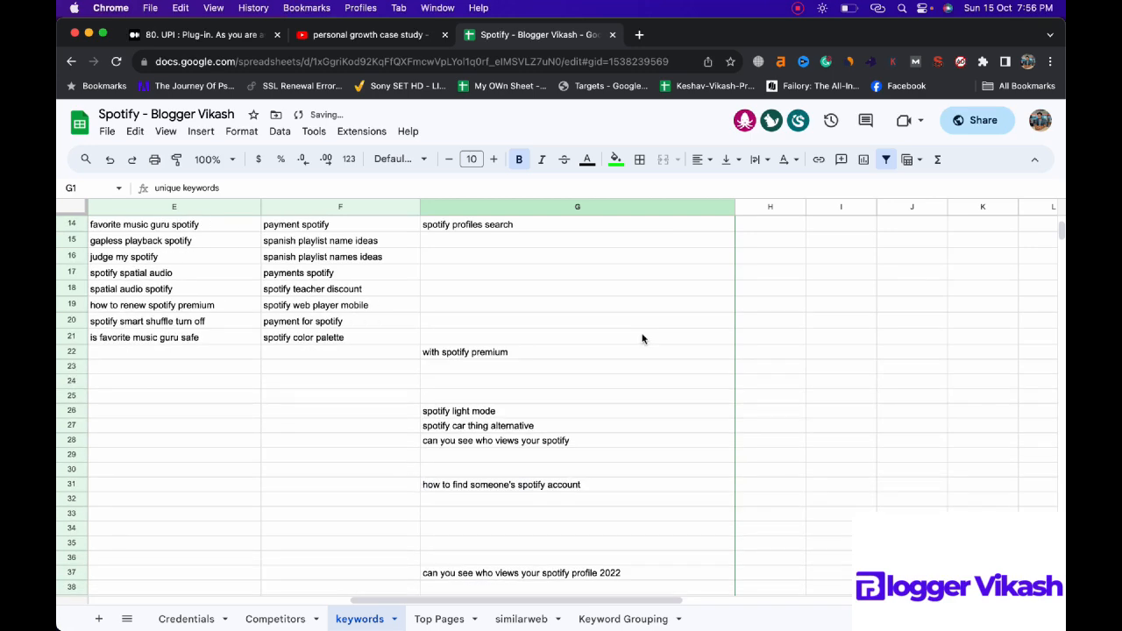
scroll(641, 339, up, 1)
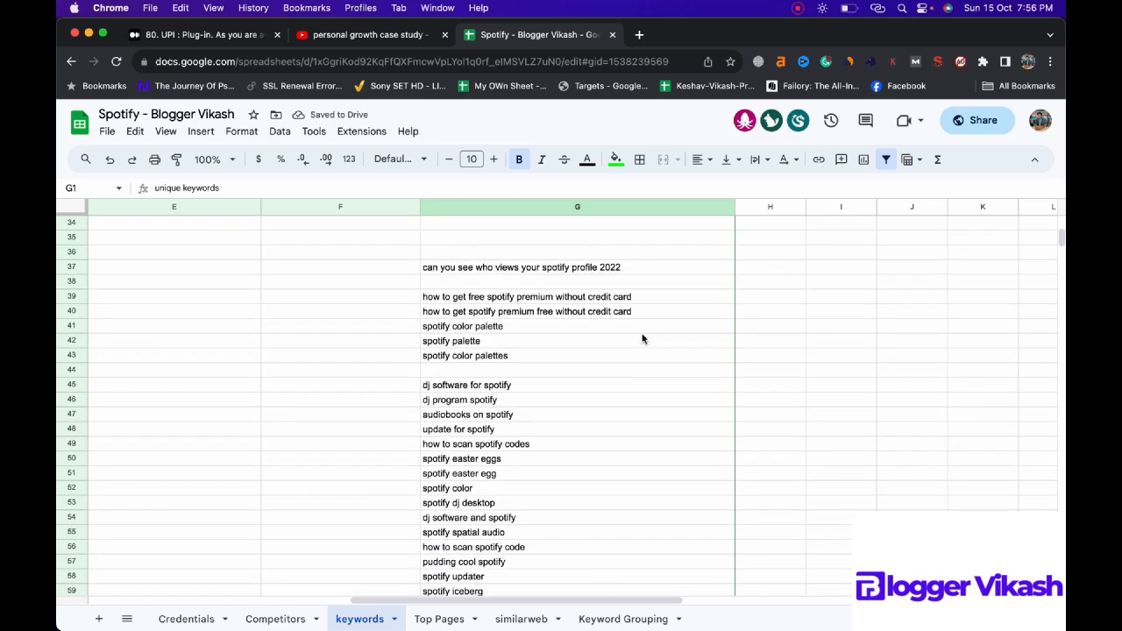
click(495, 331)
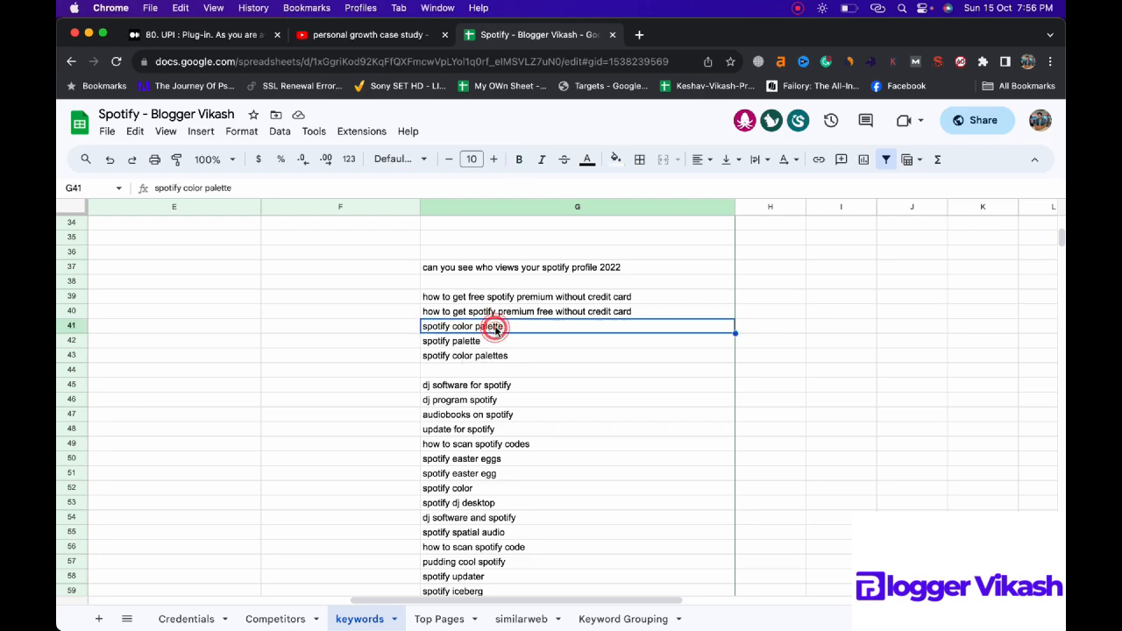
double_click(495, 330)
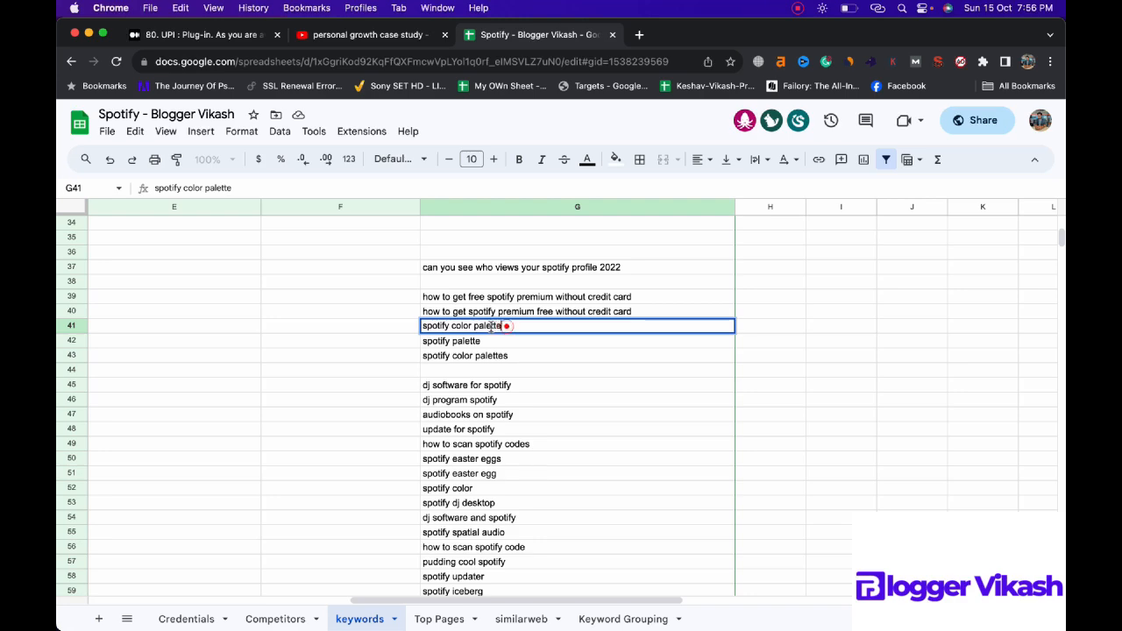
drag(503, 326, 480, 325)
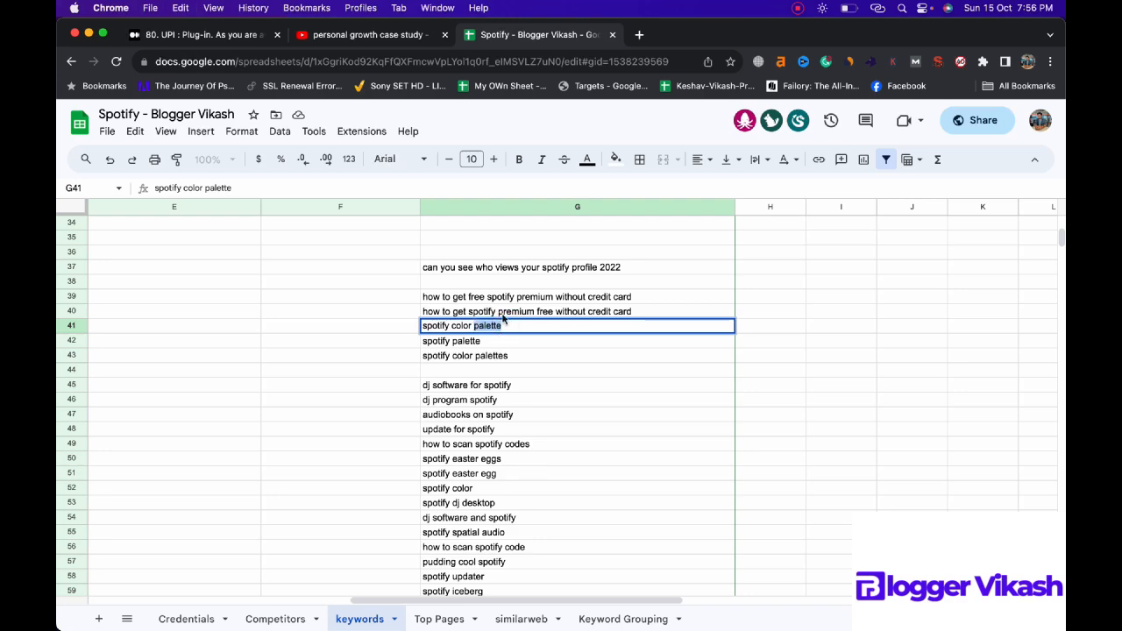
scroll(710, 210, up, 5)
click(726, 206)
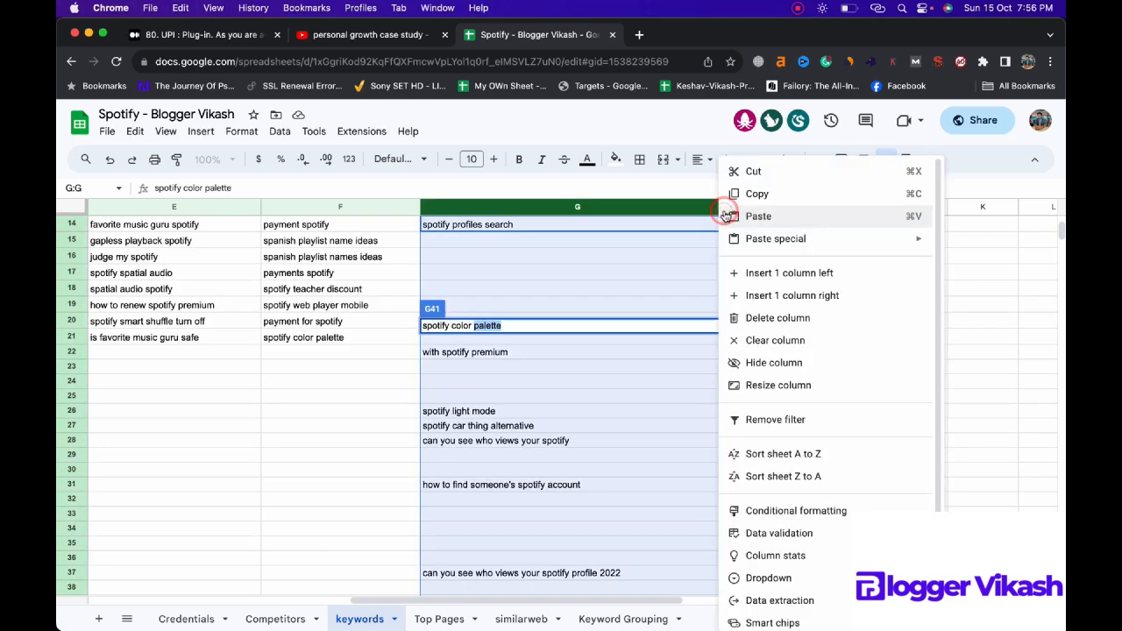
click(637, 256)
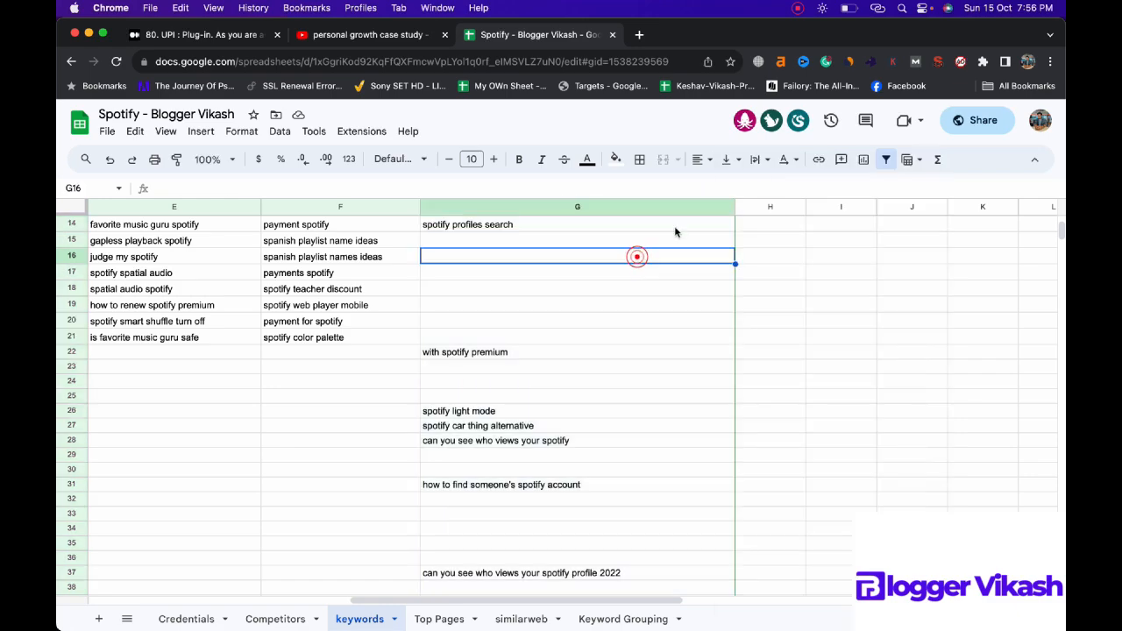
click(725, 211)
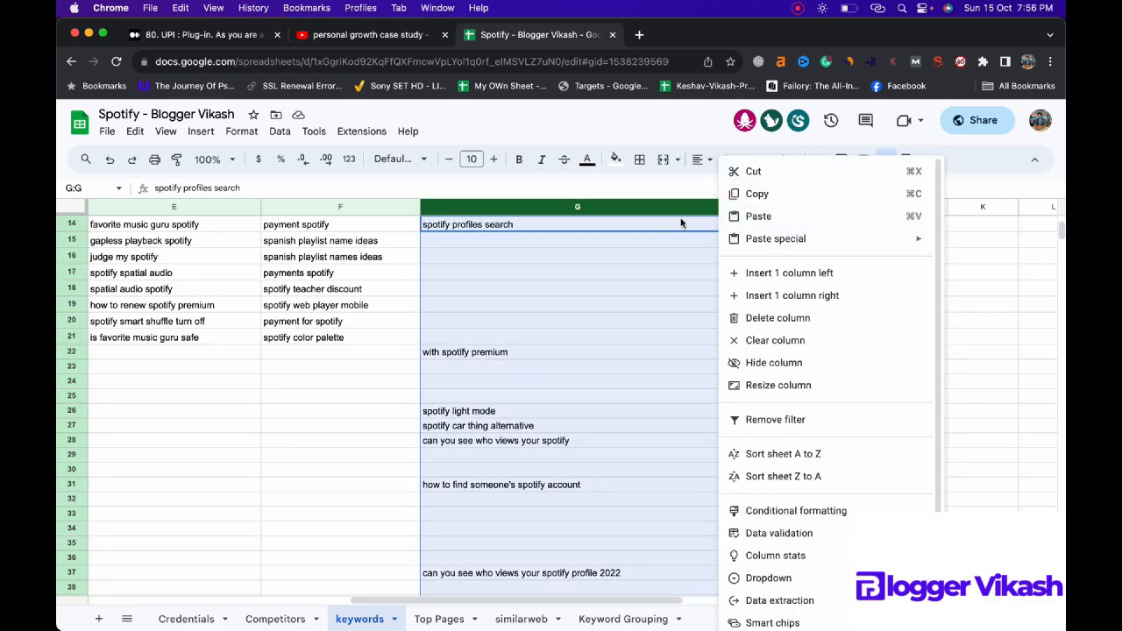
click(680, 220)
Step: Filter the unique keywords column to entries whose text contains "palette"
scroll(636, 250, up, 4)
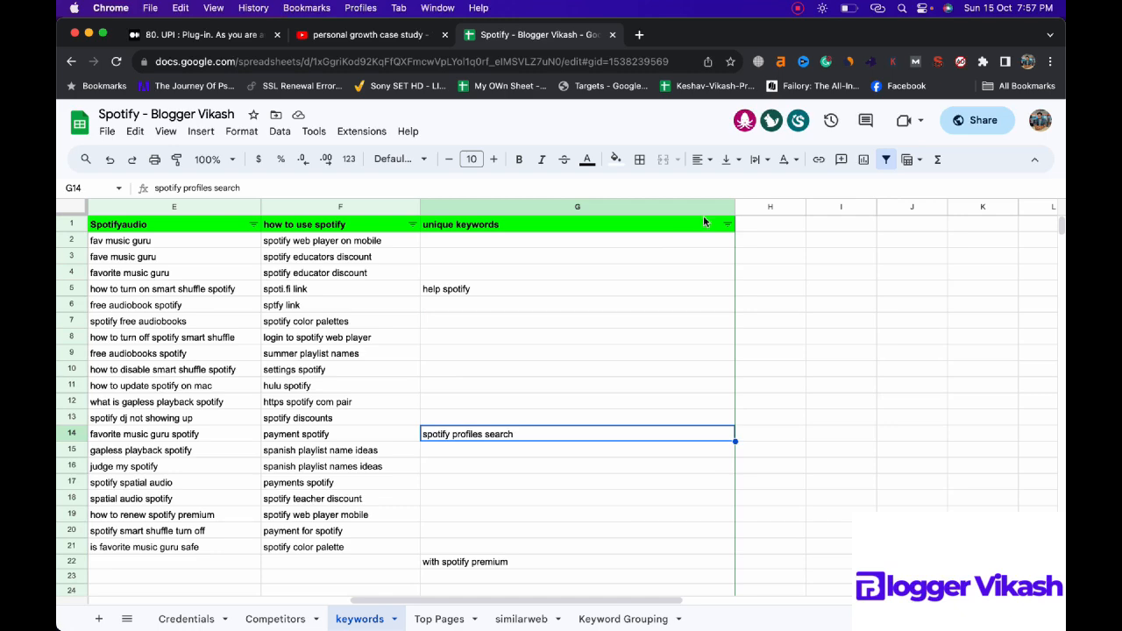
click(727, 224)
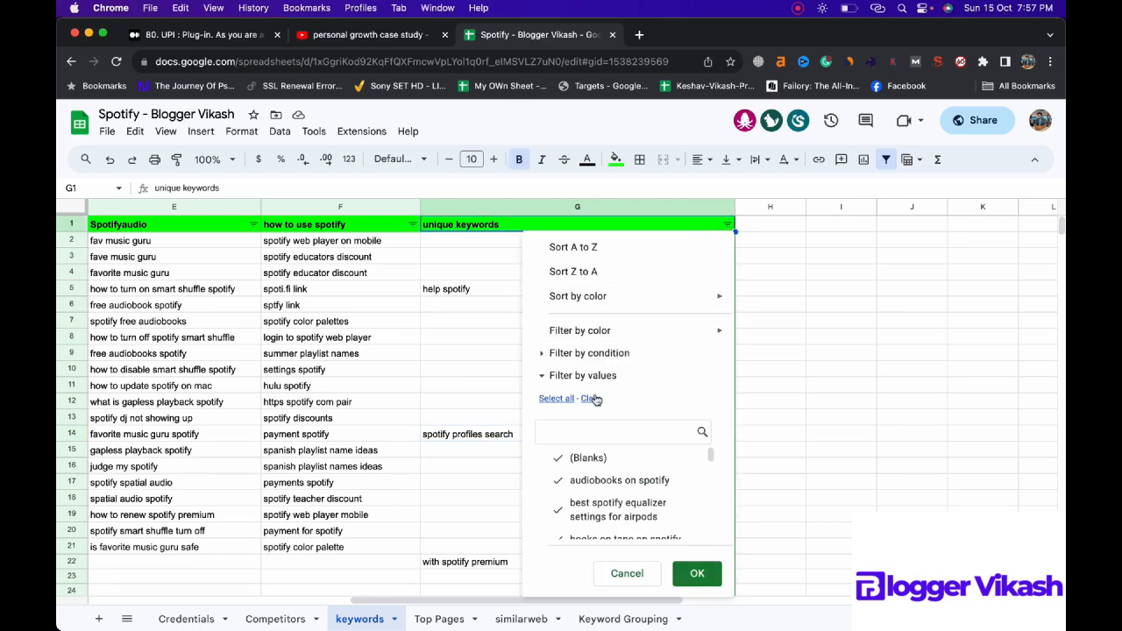
click(546, 353)
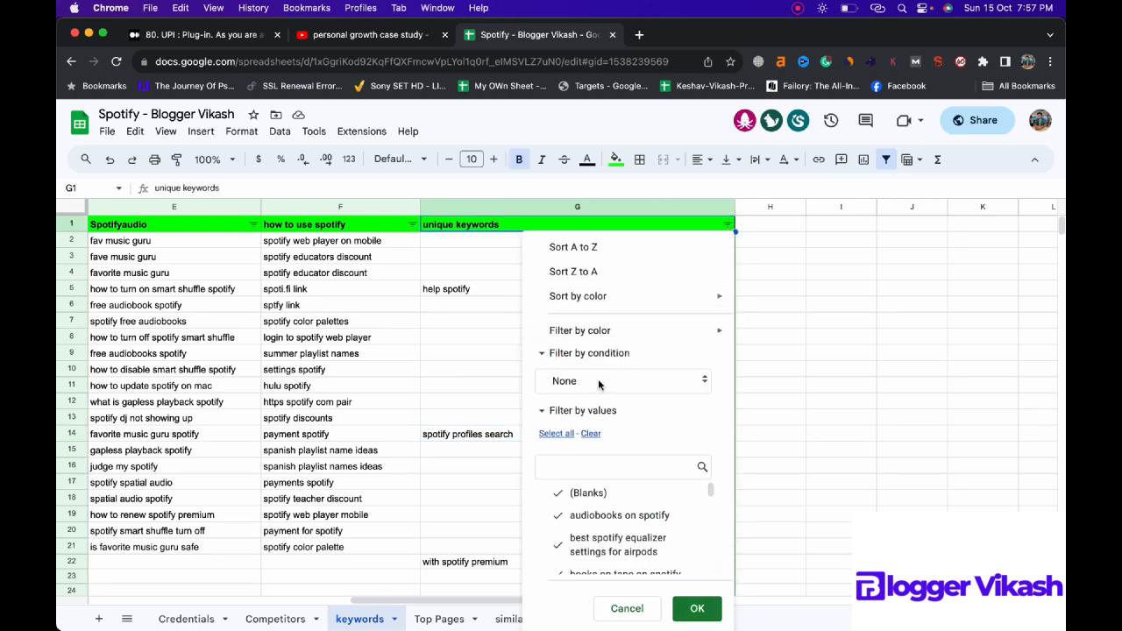
click(603, 380)
click(604, 469)
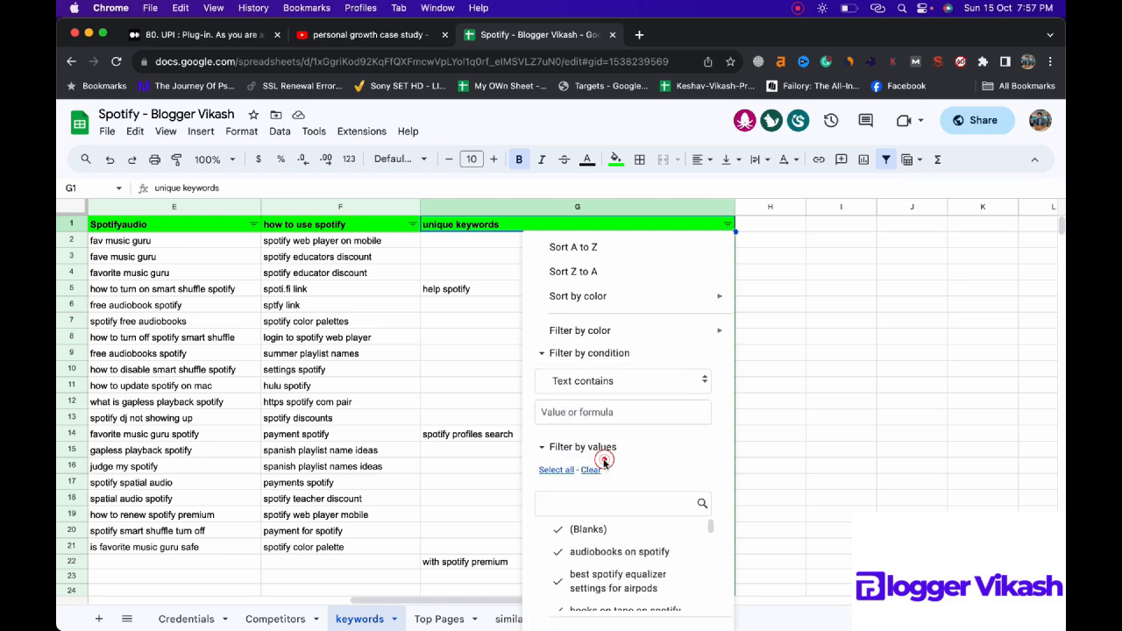
click(591, 413)
text(palette)
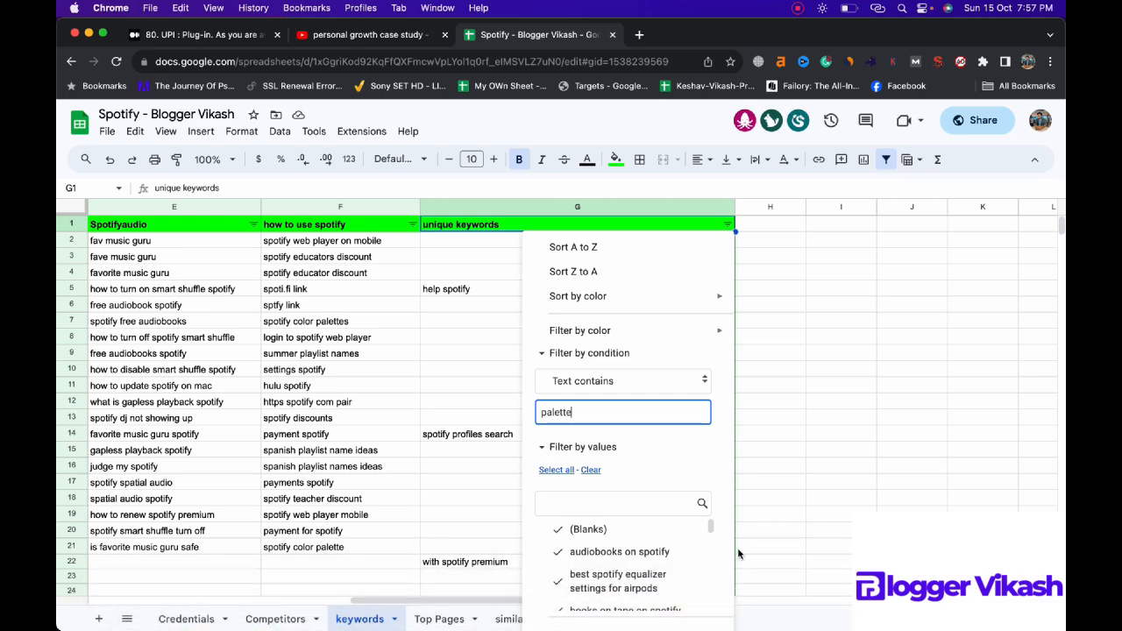
scroll(702, 465, down, 1)
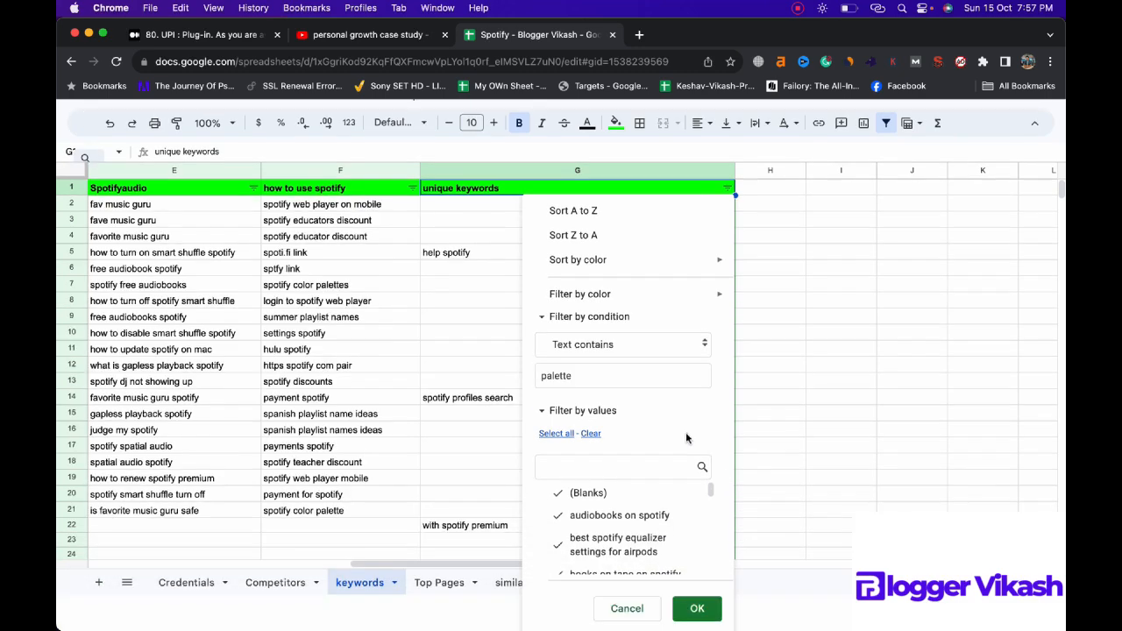
click(694, 606)
Step: Copy the filtered "palette" keywords into the Keyword Grouping sheet, starting at cell A45
drag(524, 242, 523, 268)
key(super+c)
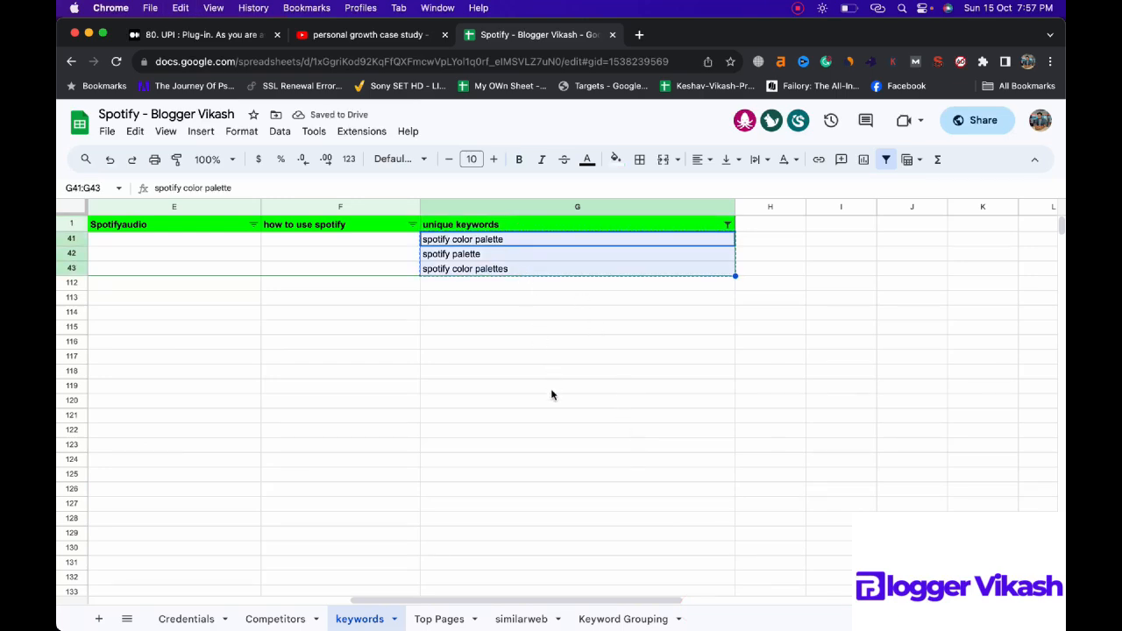
click(594, 620)
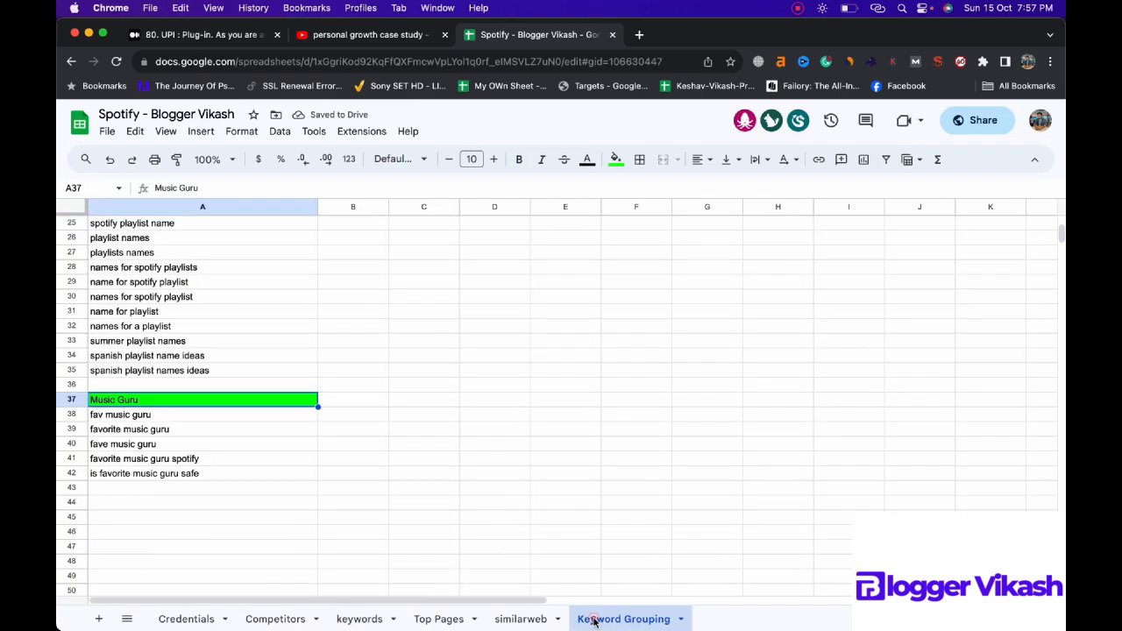
click(191, 514)
key(super+v)
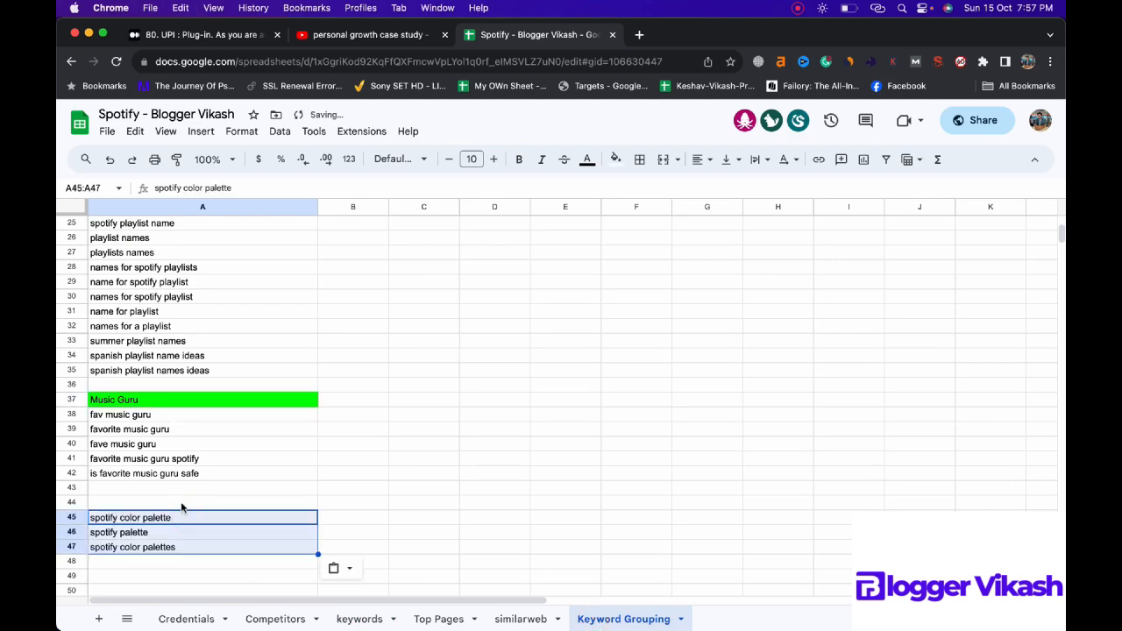
Step: Enter the heading "Color" in cell A44 above the palette keywords and fill it with bright green
click(181, 502)
double_click(182, 502)
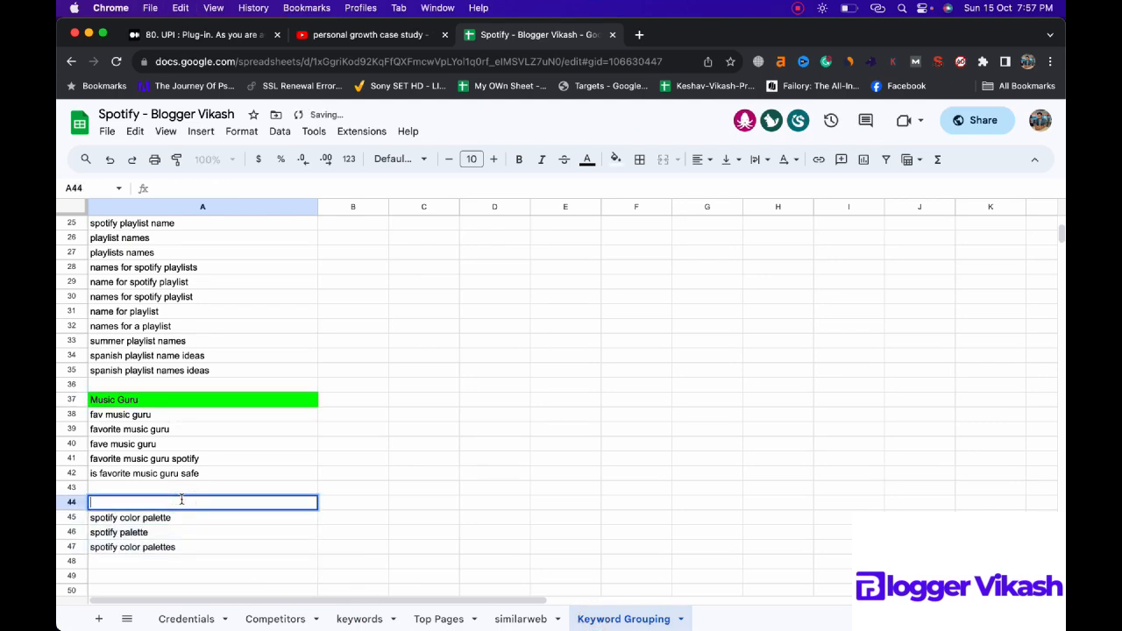
text(Color)
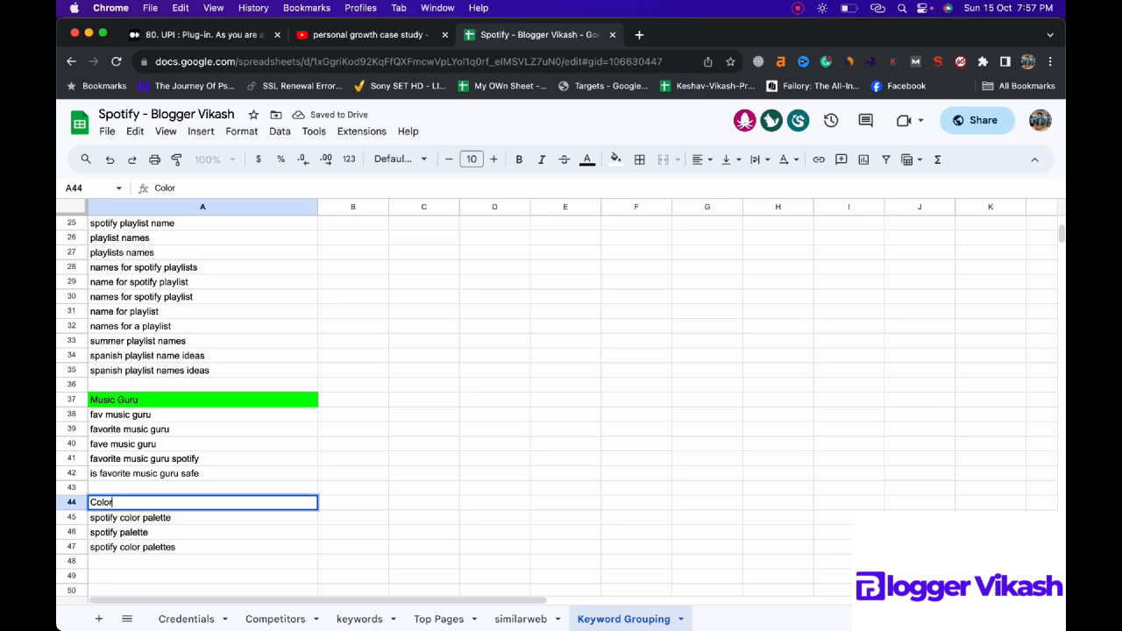
click(616, 158)
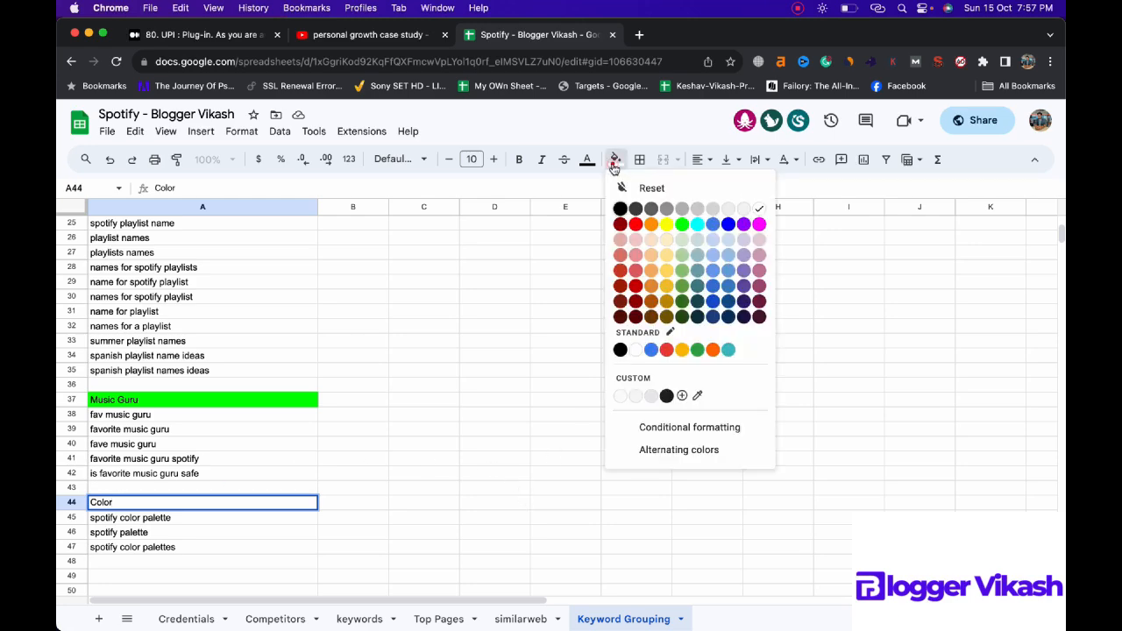
click(682, 224)
click(534, 391)
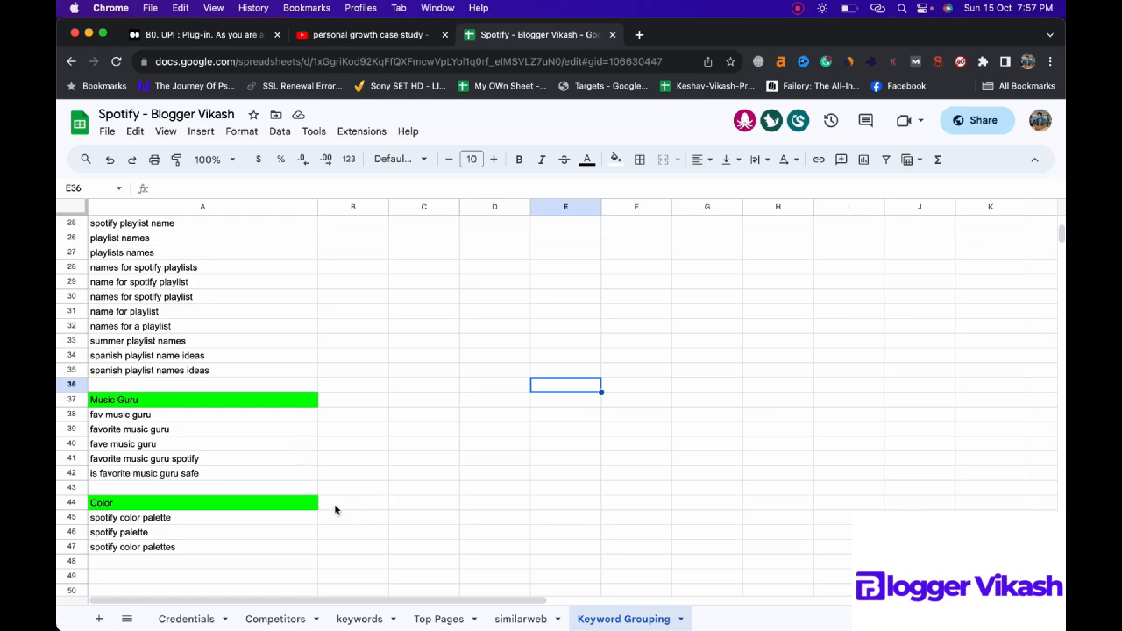
scroll(336, 504, down, 2)
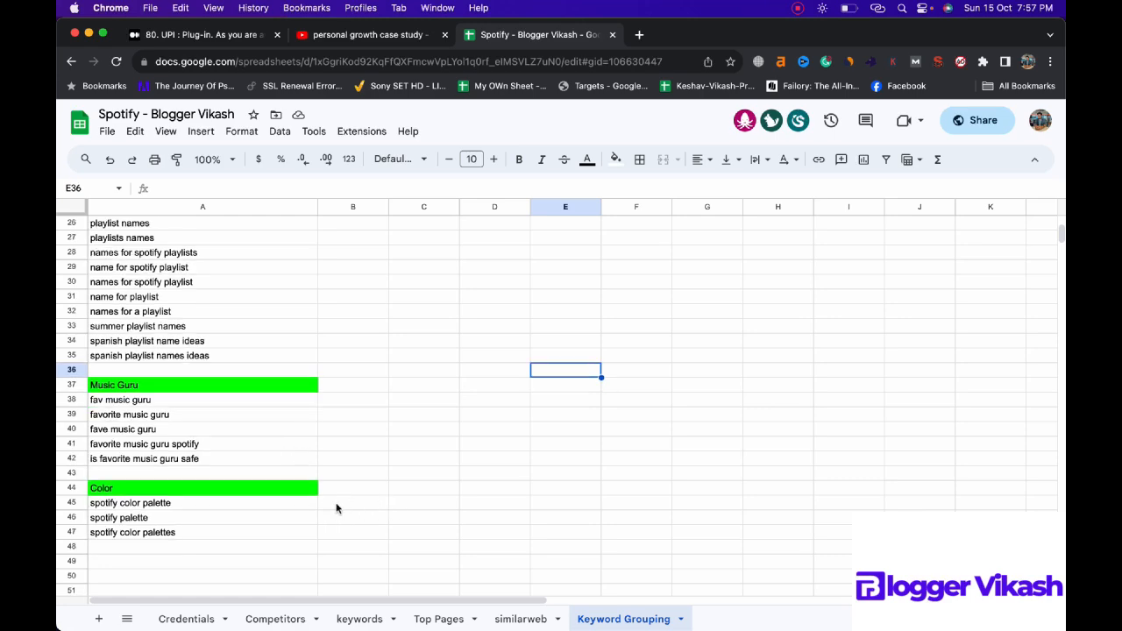
Step: Delete the filtered "palette" entries from the unique keywords column of the keywords sheet and reset its filter condition to None
click(375, 620)
key(Delete)
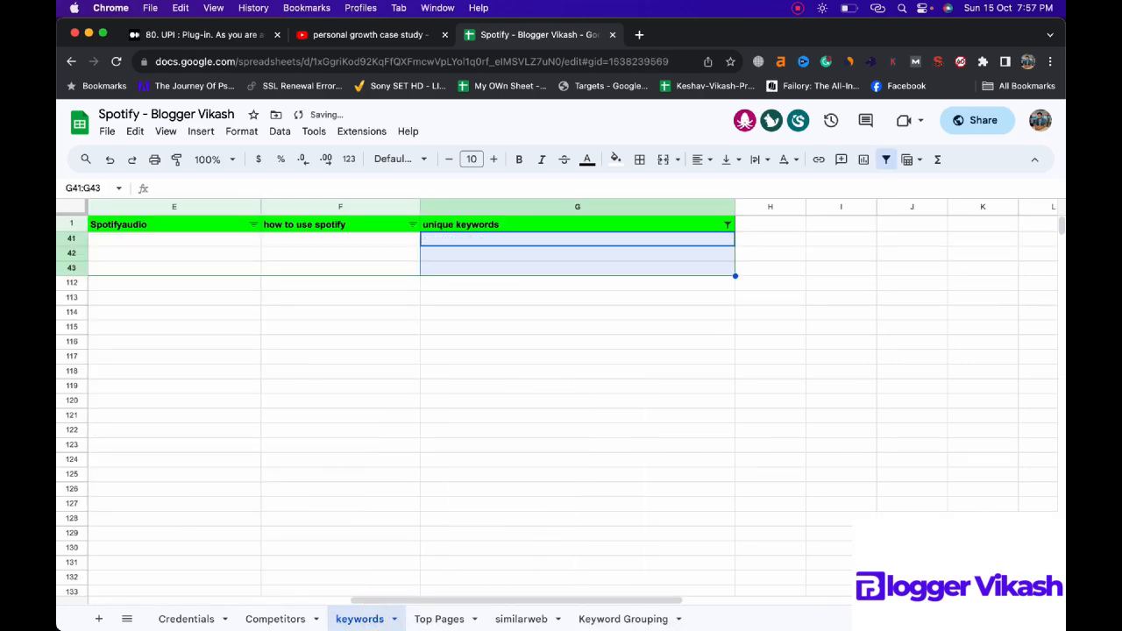
click(728, 225)
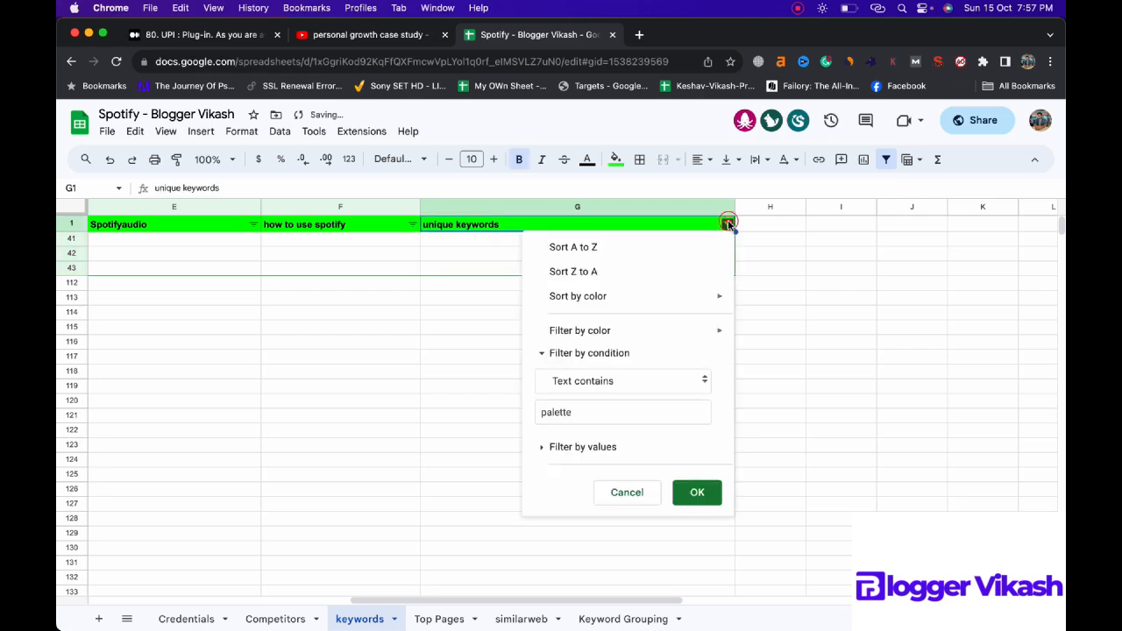
click(630, 378)
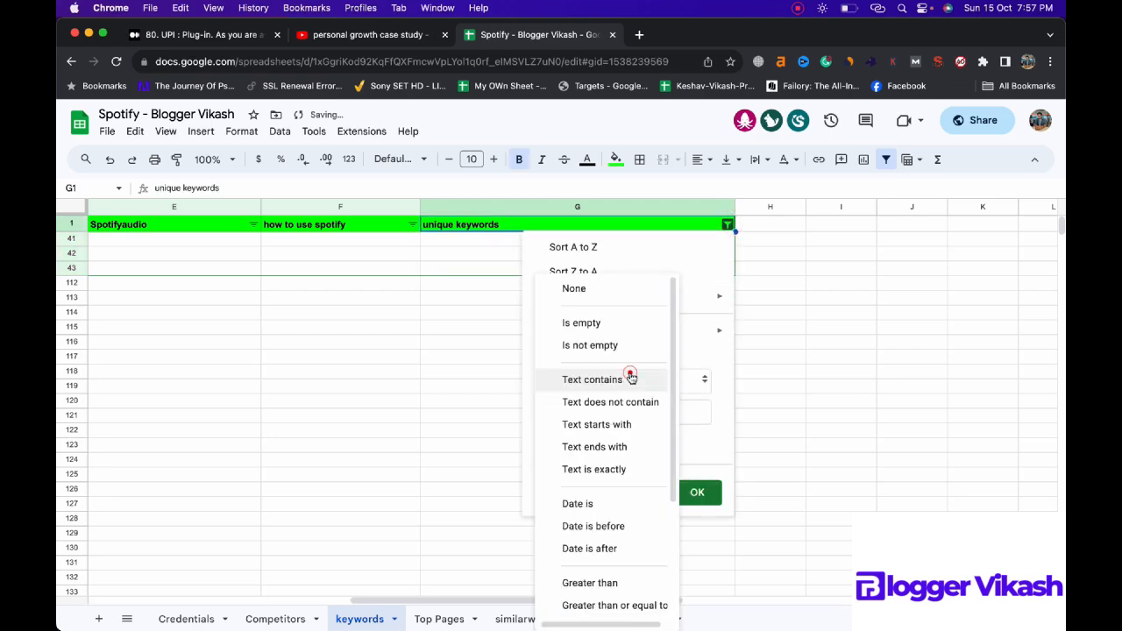
click(600, 283)
click(697, 455)
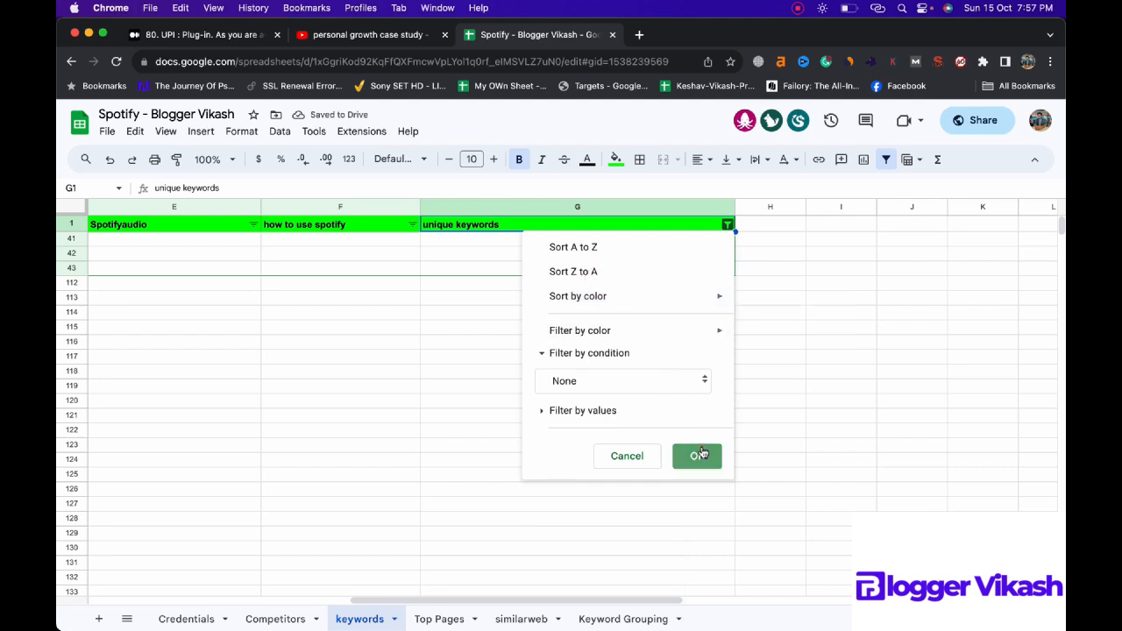
Step: Filter the unique keywords column to entries whose text contains "dj"
scroll(631, 386, down, 1)
scroll(635, 380, down, 8)
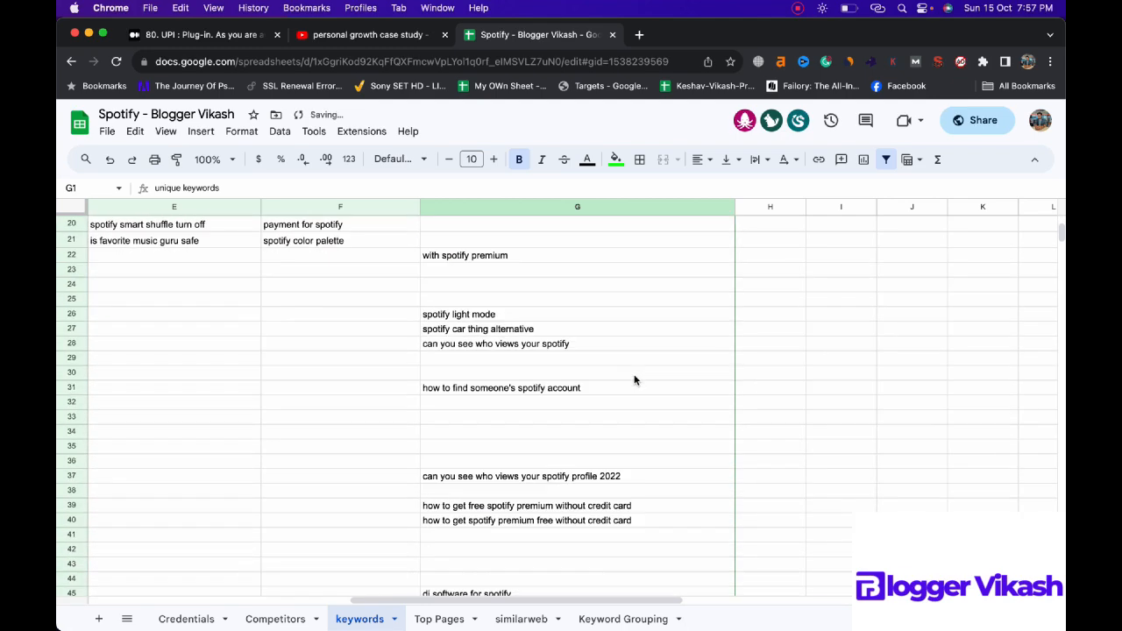
scroll(635, 379, down, 1)
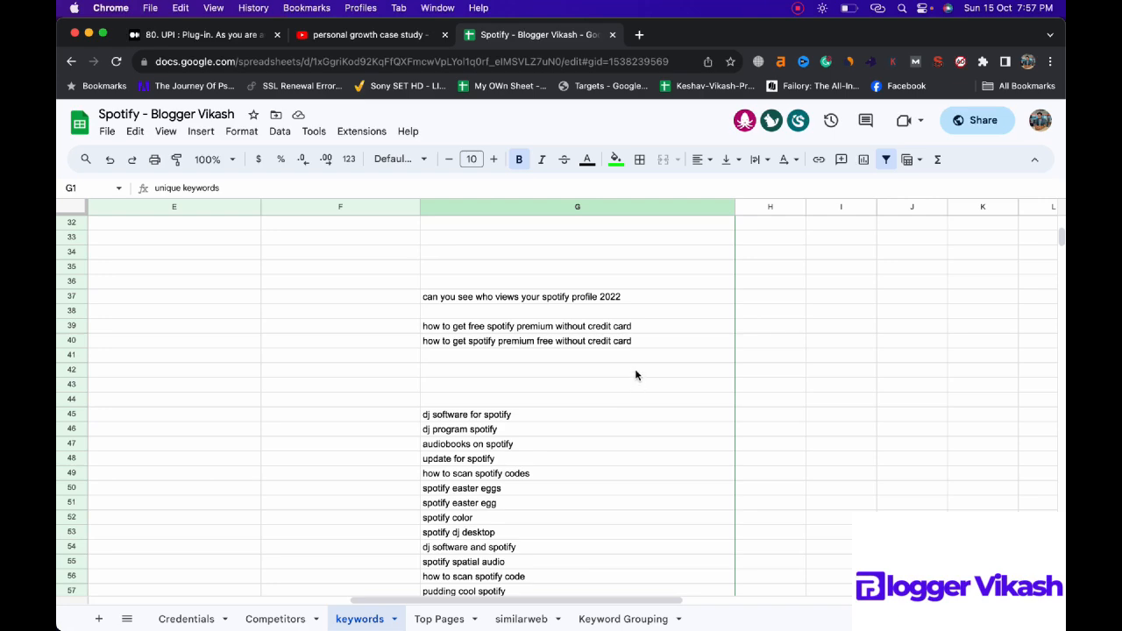
click(627, 326)
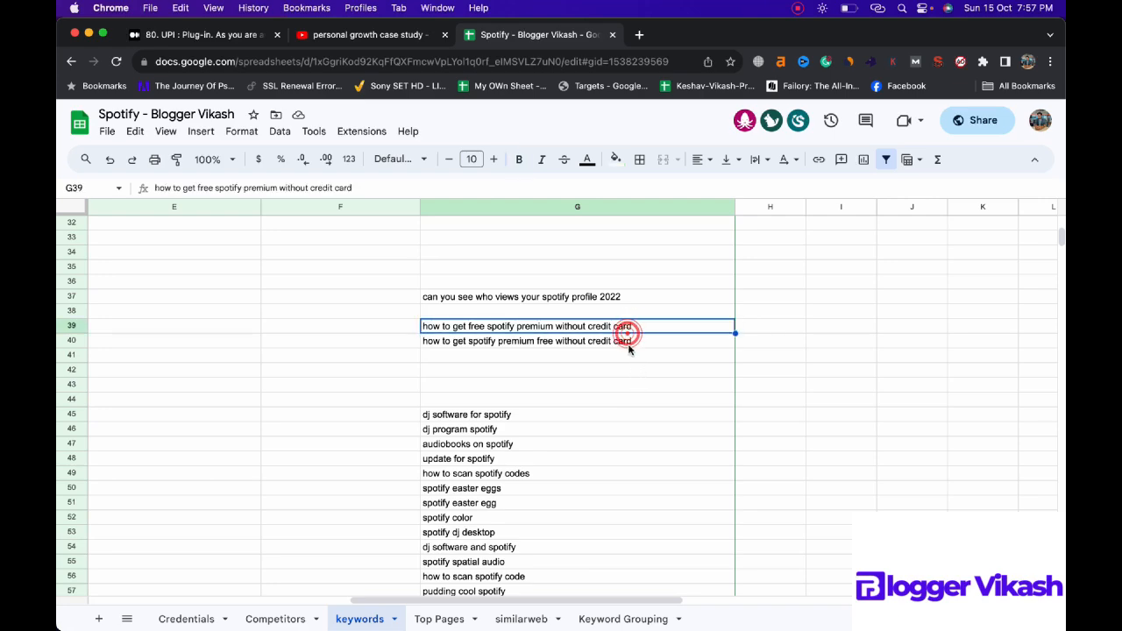
scroll(627, 341, down, 1)
scroll(628, 350, down, 1)
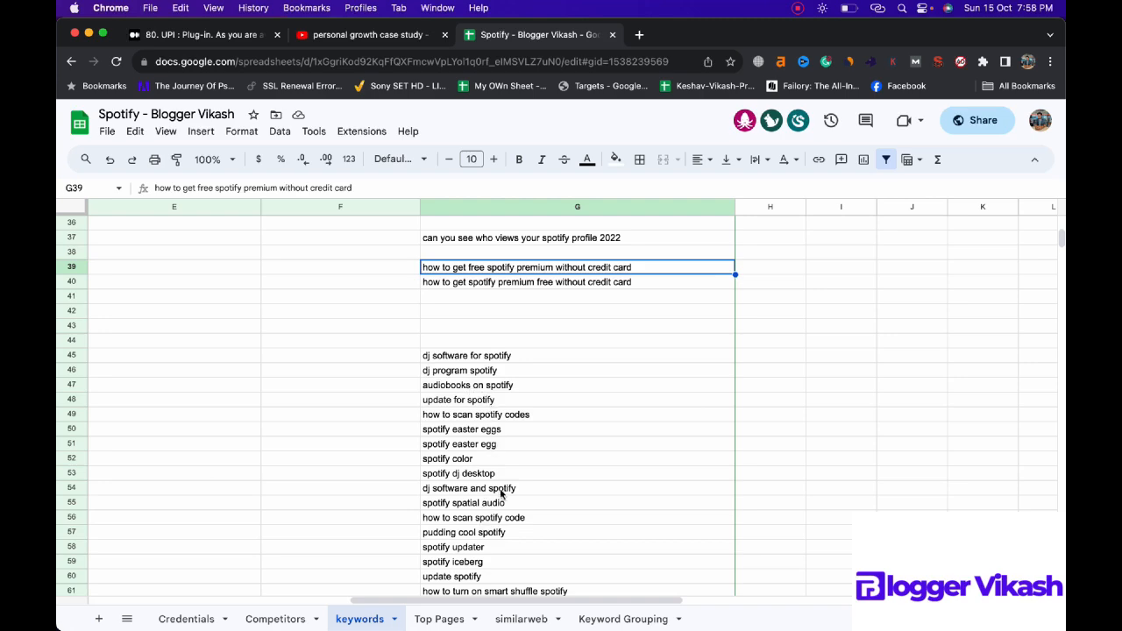
scroll(556, 378, up, 10)
click(728, 225)
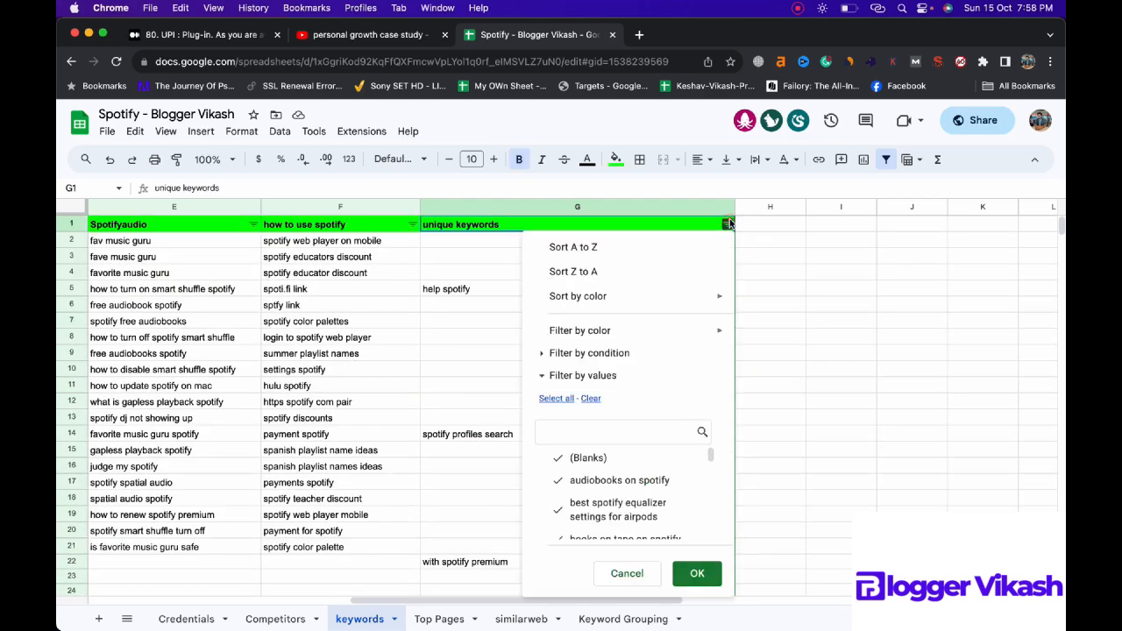
click(608, 355)
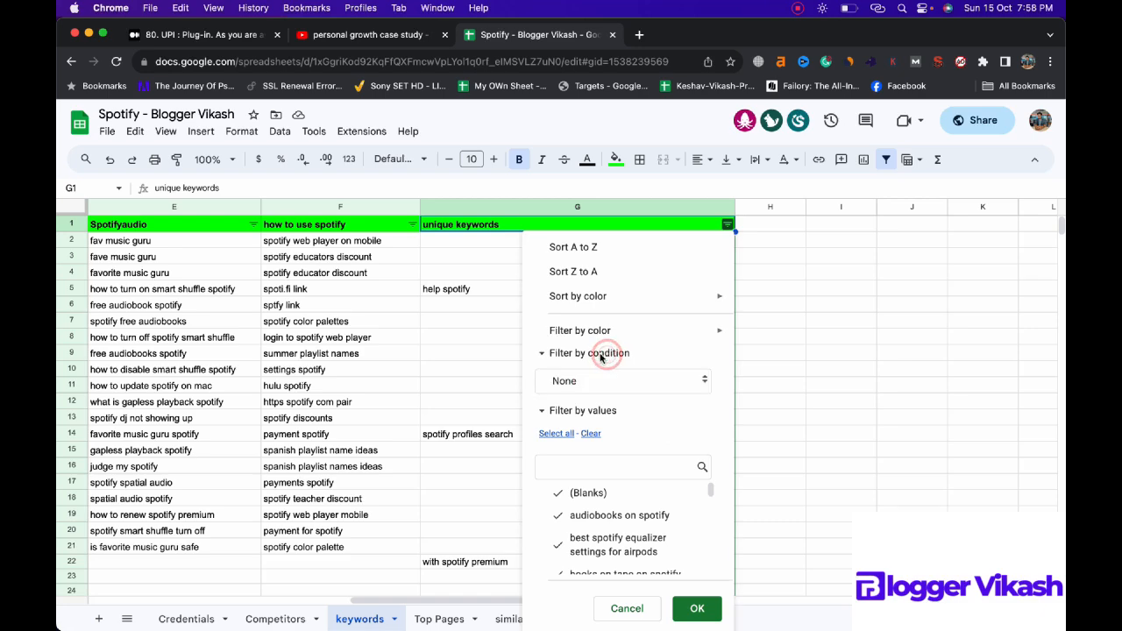
click(615, 386)
click(615, 473)
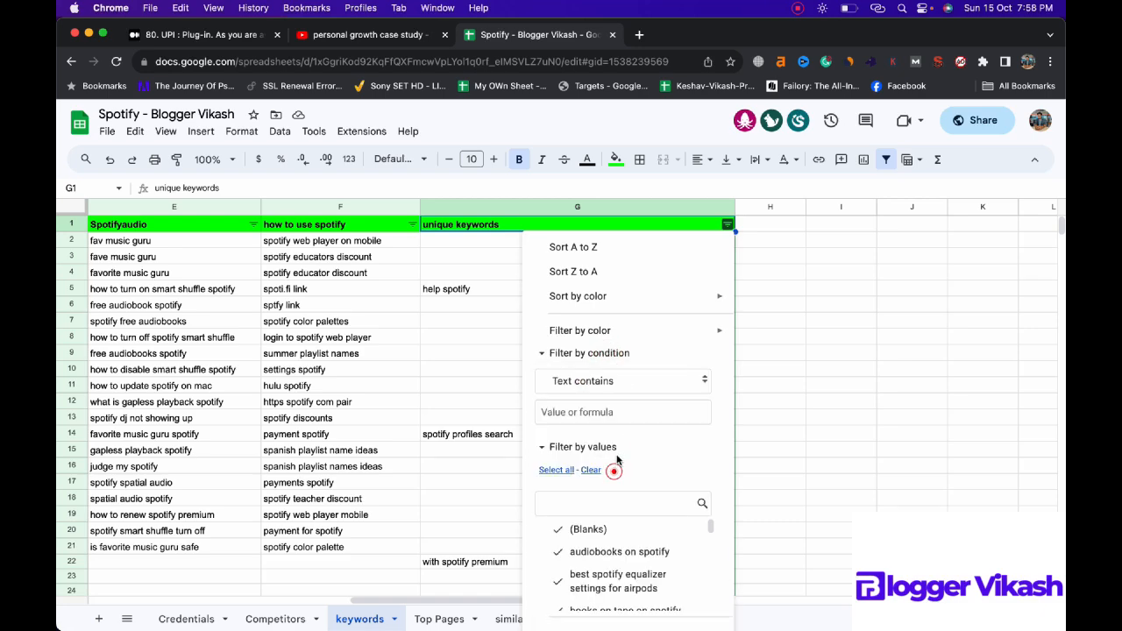
click(605, 414)
text(dj)
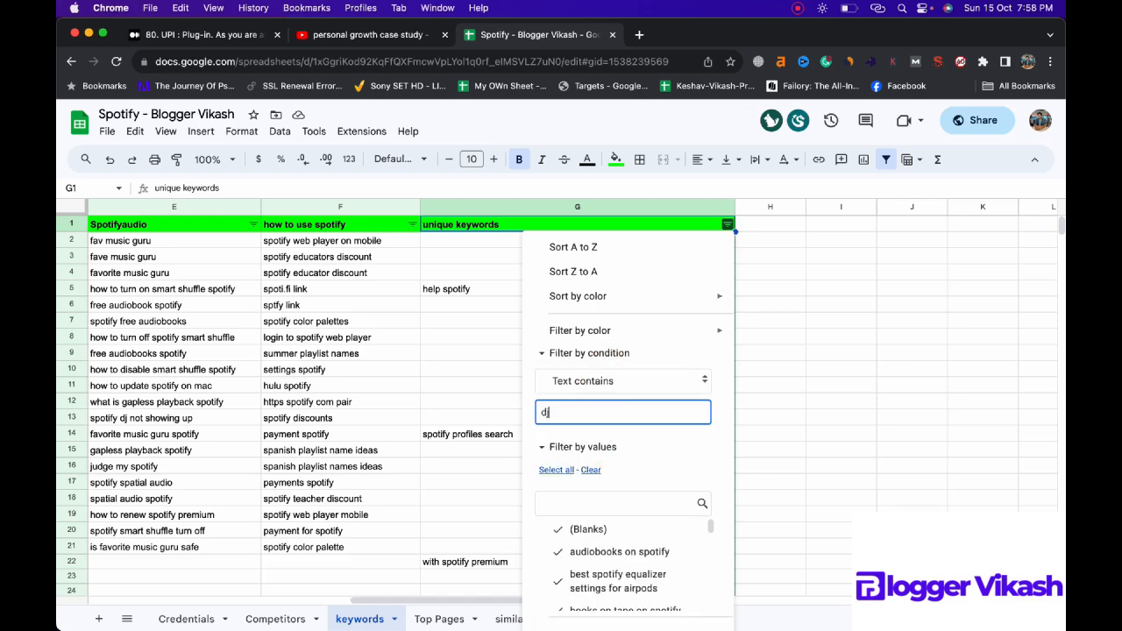
click(720, 428)
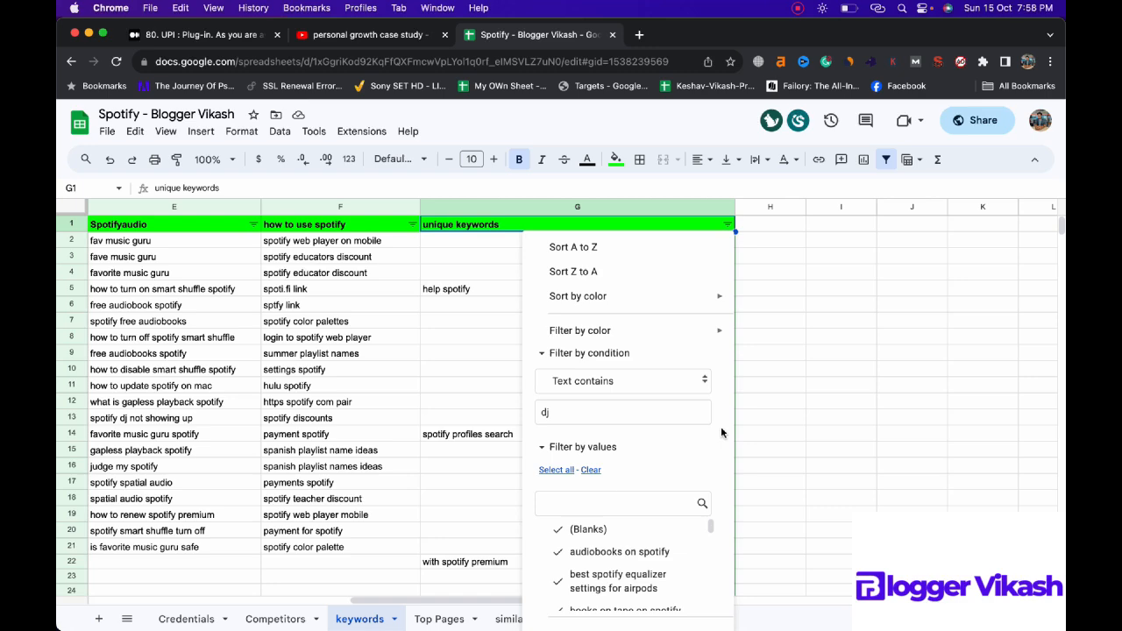
key(Return)
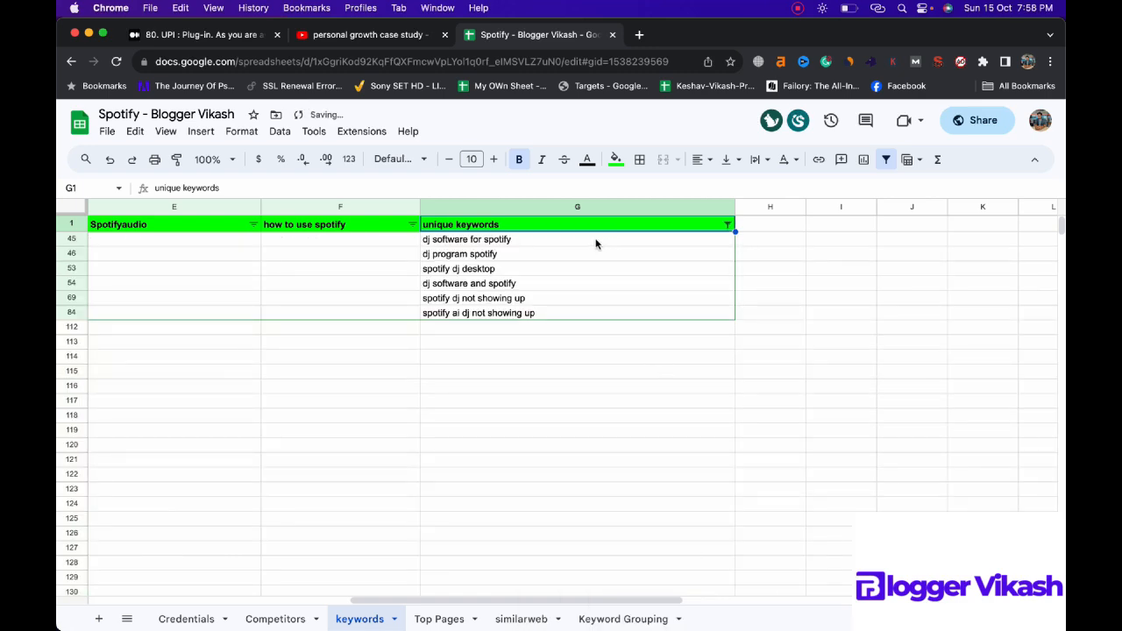
Step: Copy the filtered "dj" keywords into the Keyword Grouping sheet, starting at cell A49
drag(595, 243, 594, 317)
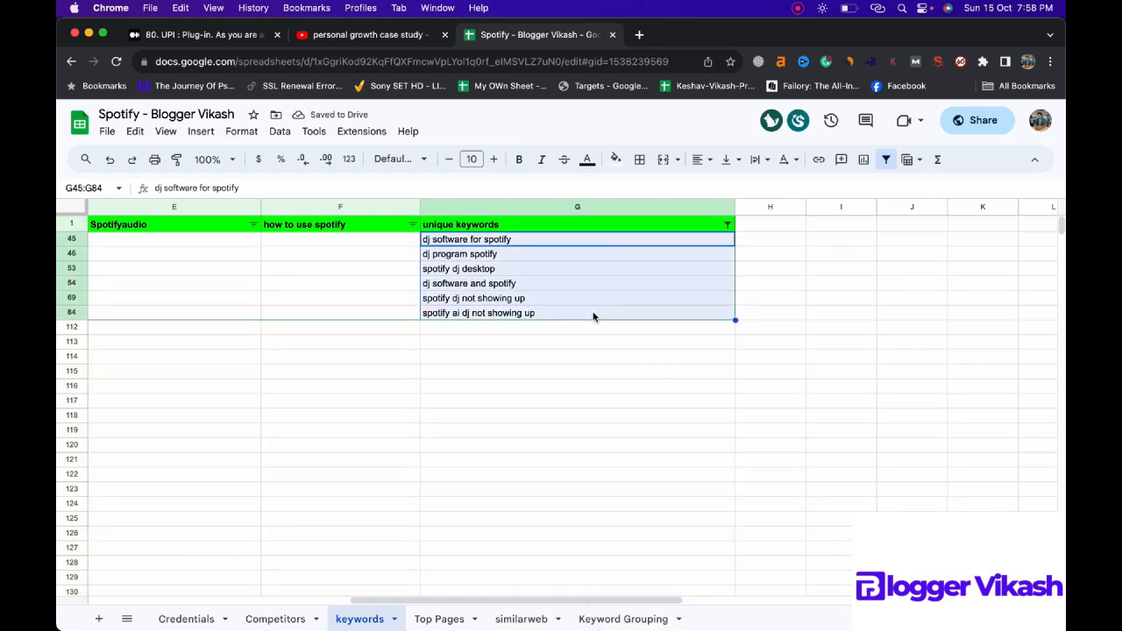
key(super+c)
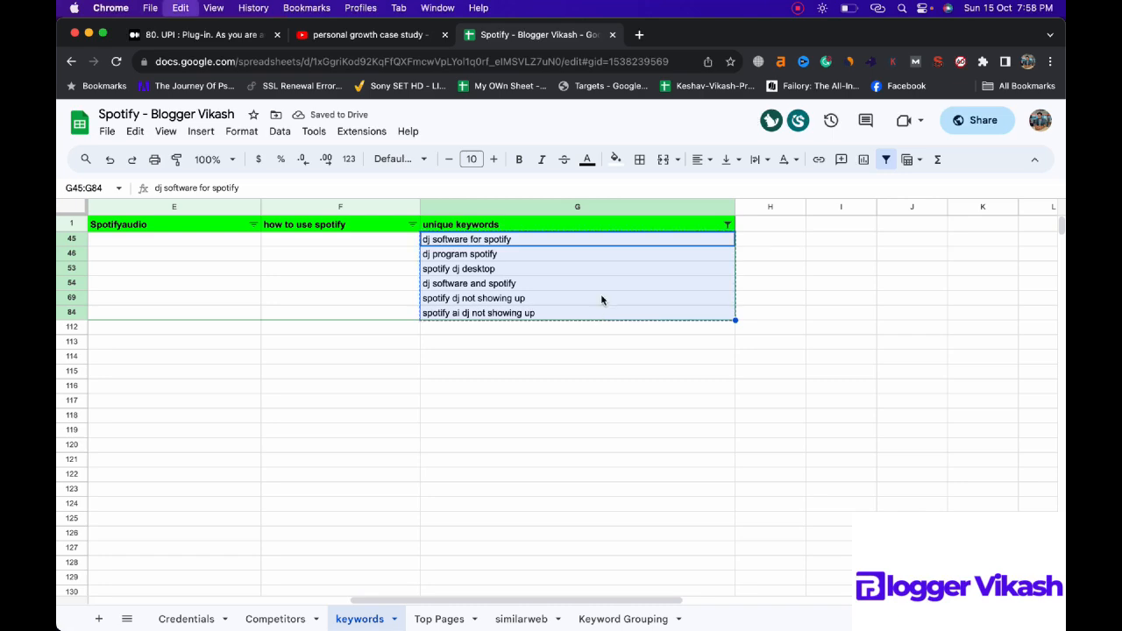
click(618, 616)
click(232, 541)
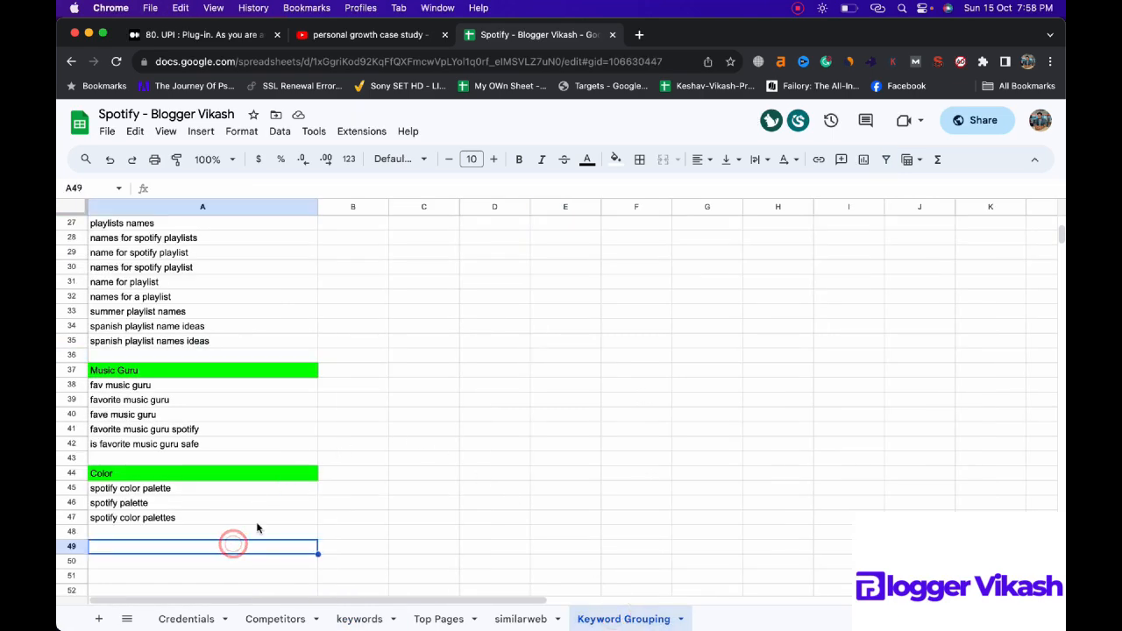
key(super+v)
Step: Enter the heading "Dj" in cell A48 above the dj keywords and fill it with bright green
click(240, 532)
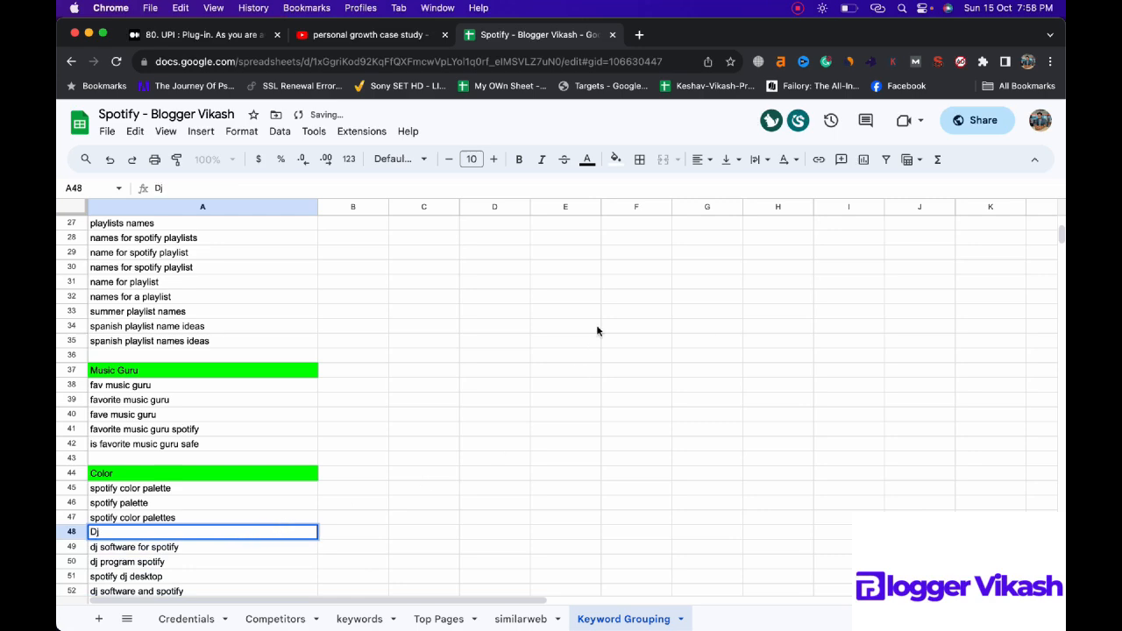
click(616, 159)
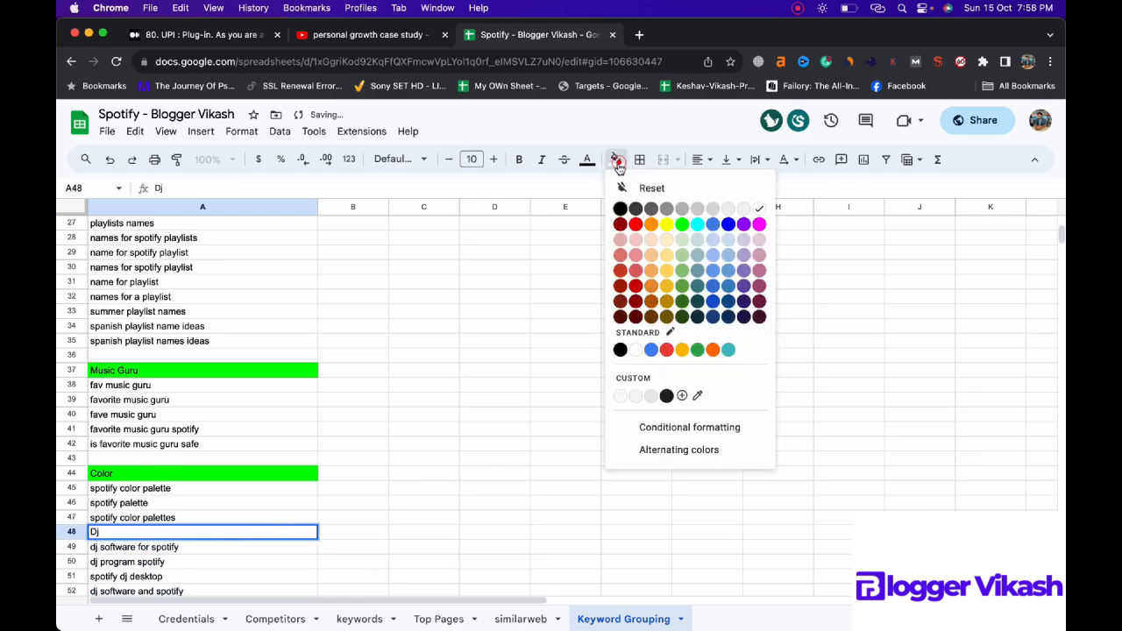
click(681, 224)
scroll(586, 332, up, 10)
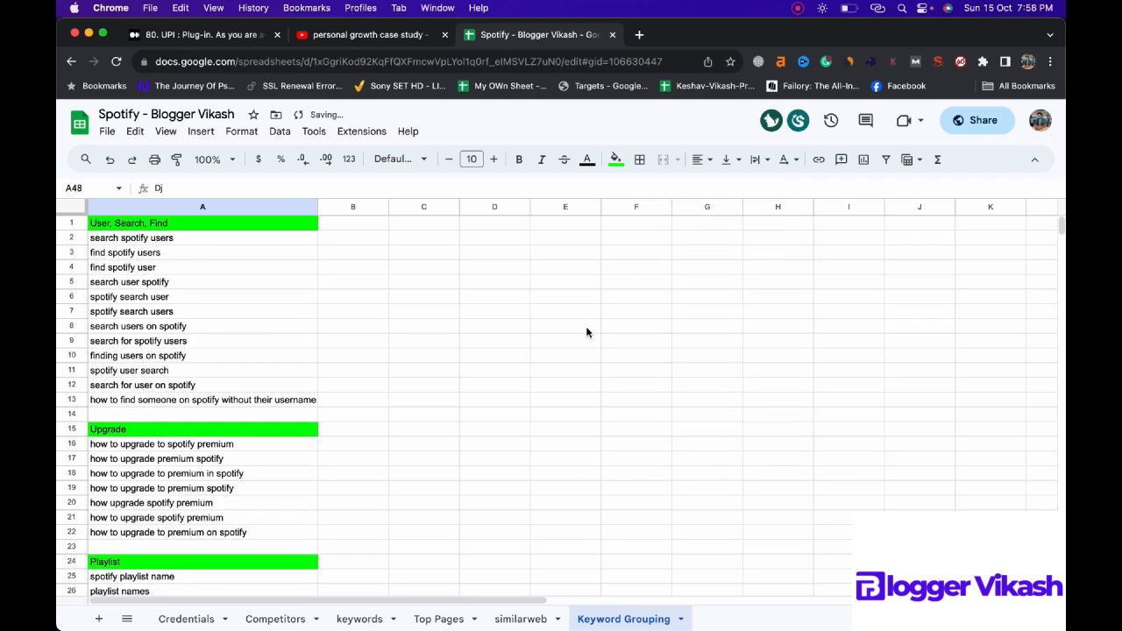
scroll(586, 333, down, 10)
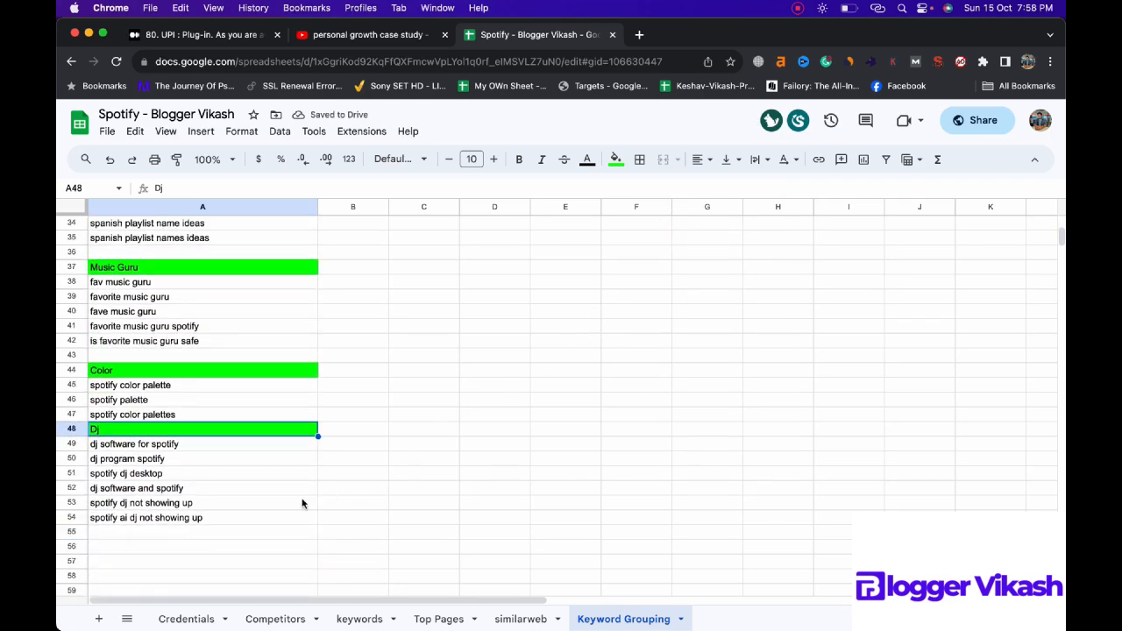
click(242, 548)
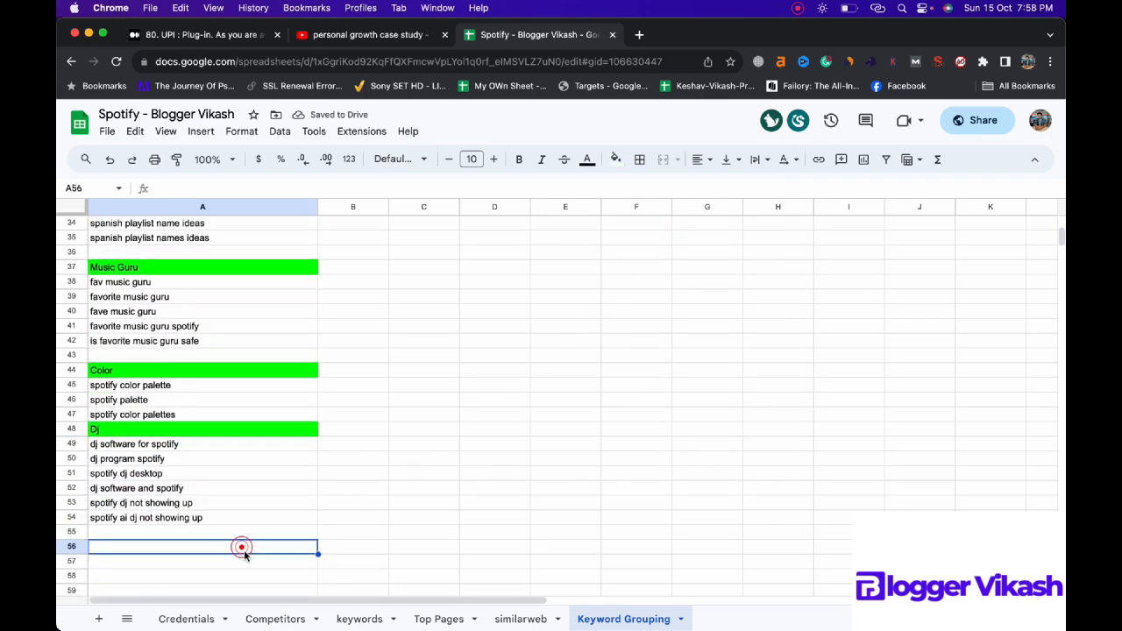
Step: Delete the filtered "dj" entries from the unique keywords column of the keywords sheet and reset its filter condition to None
click(344, 619)
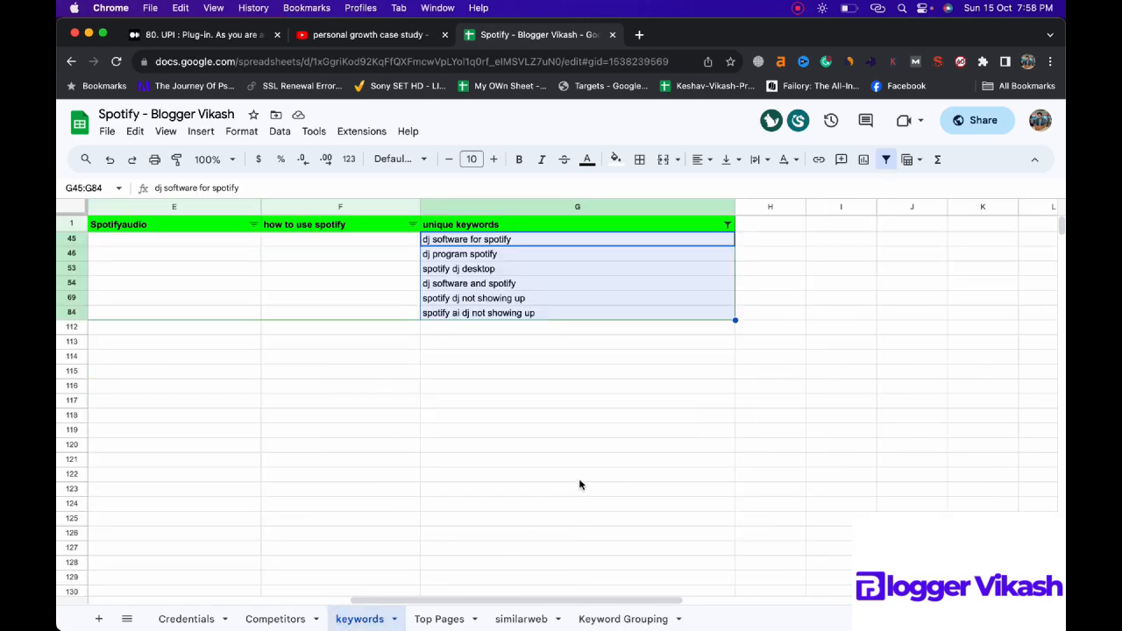
key(Delete)
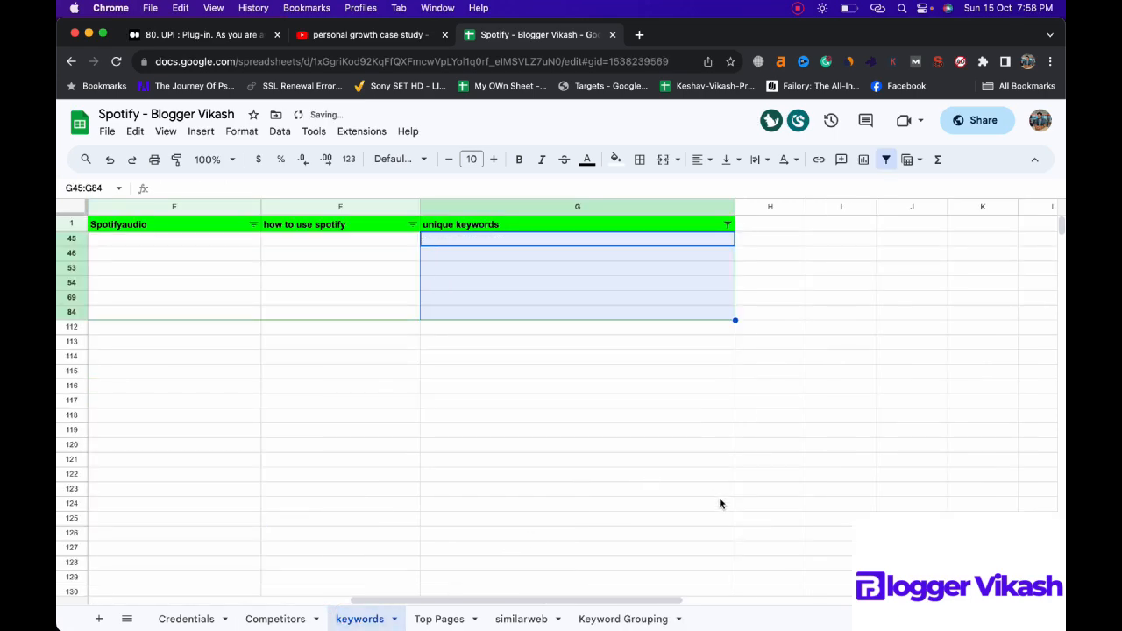
click(727, 224)
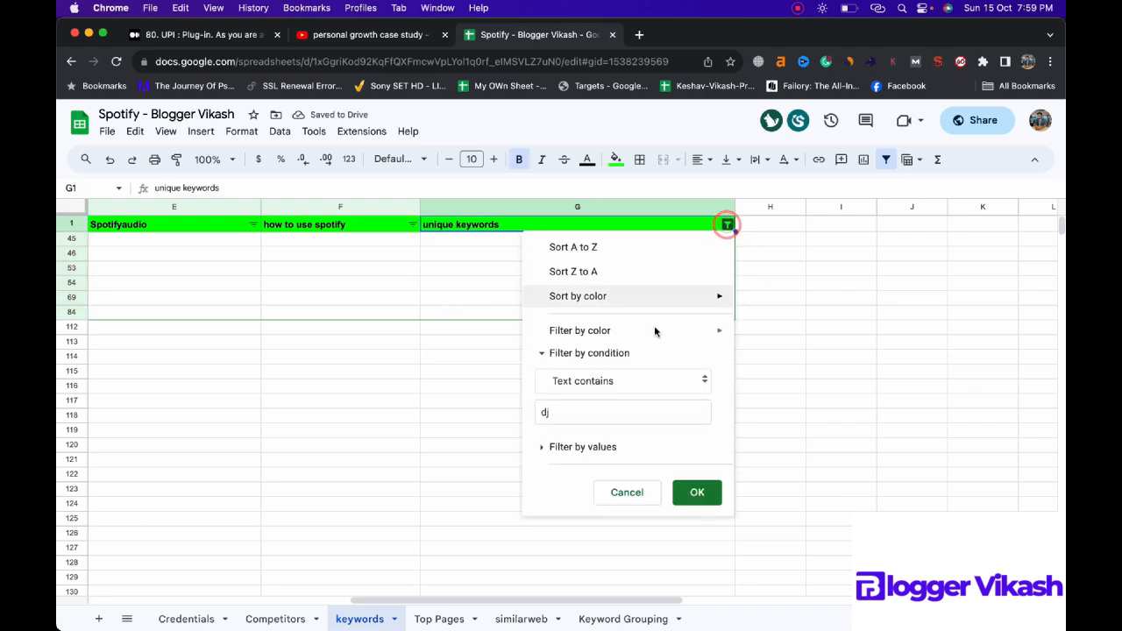
click(635, 381)
click(603, 288)
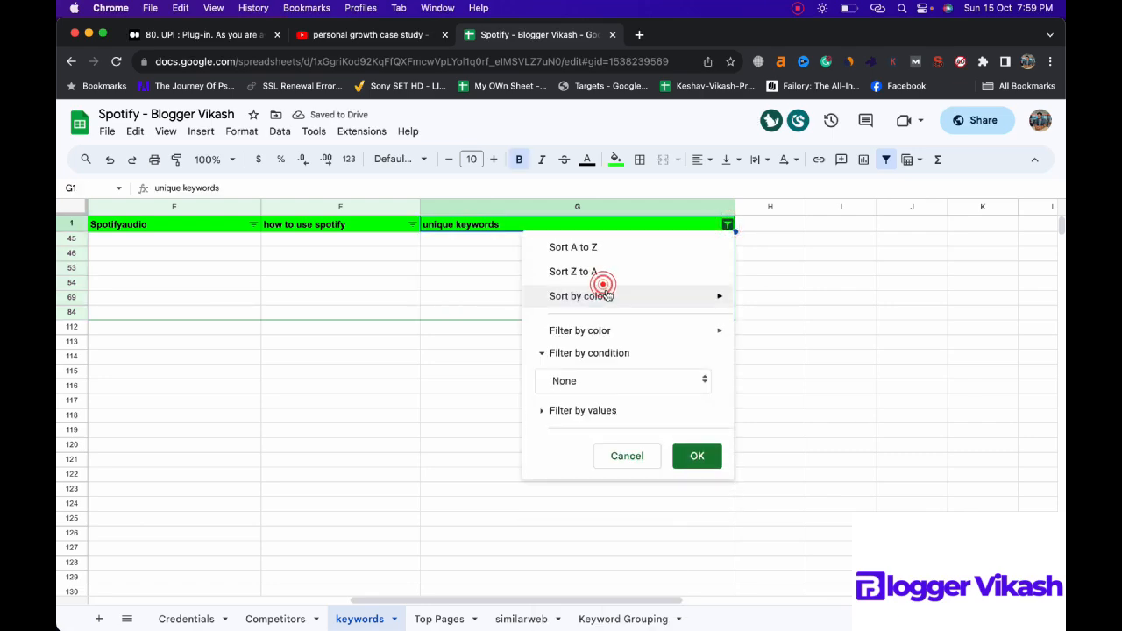
click(697, 456)
Step: Collapse the spreadsheet's header area and filter the unique keywords column to entries whose text contains "payment"
scroll(618, 401, down, 10)
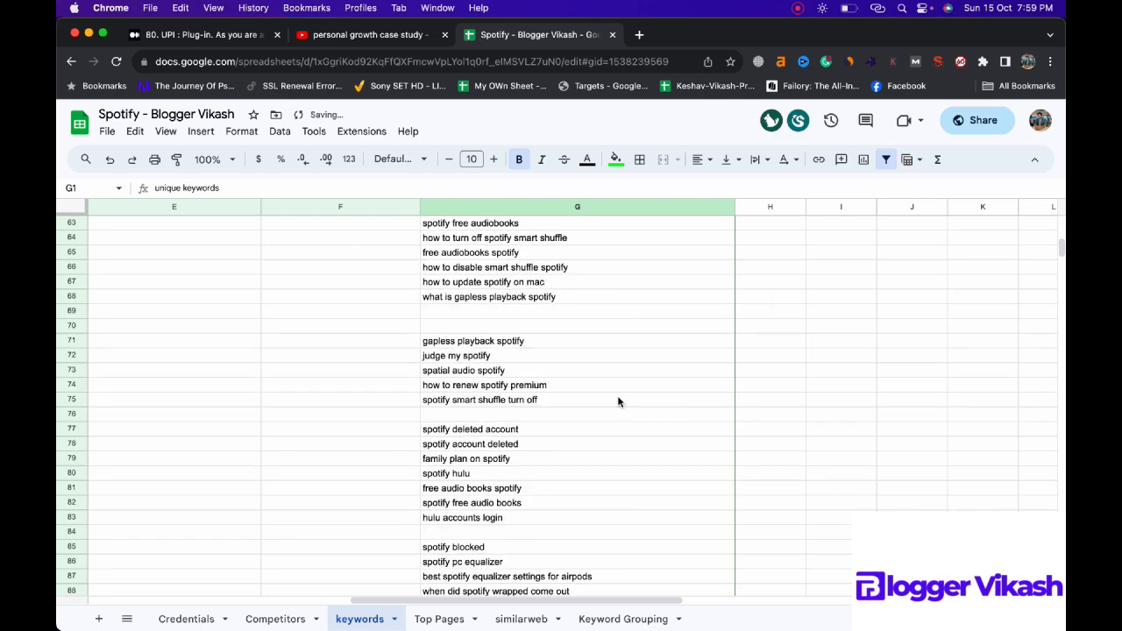
scroll(618, 401, down, 4)
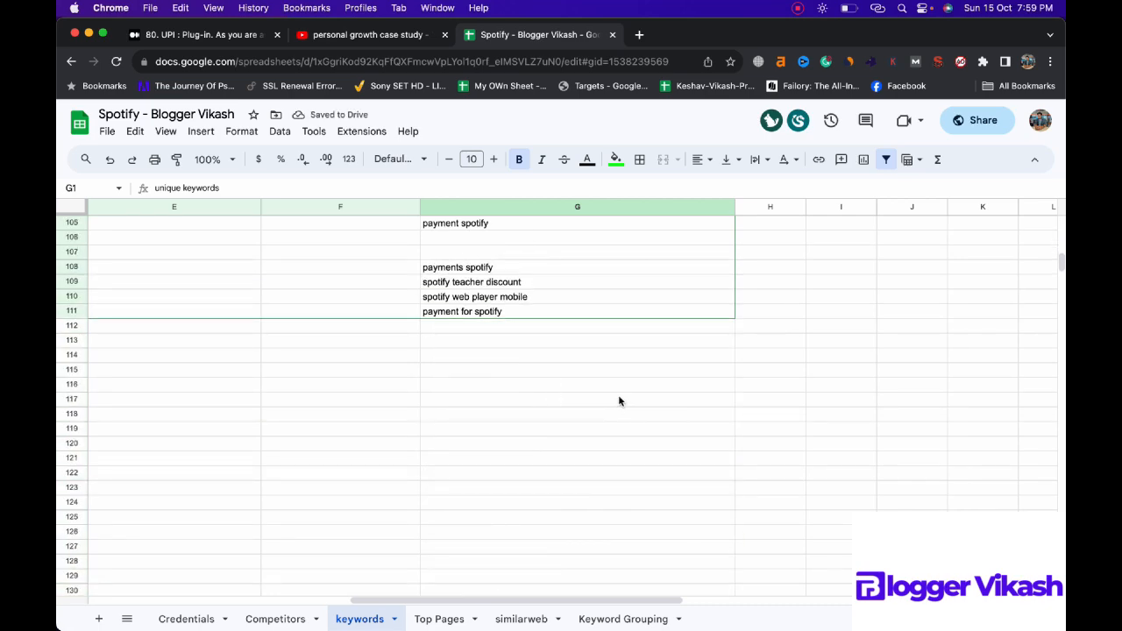
scroll(618, 401, up, 2)
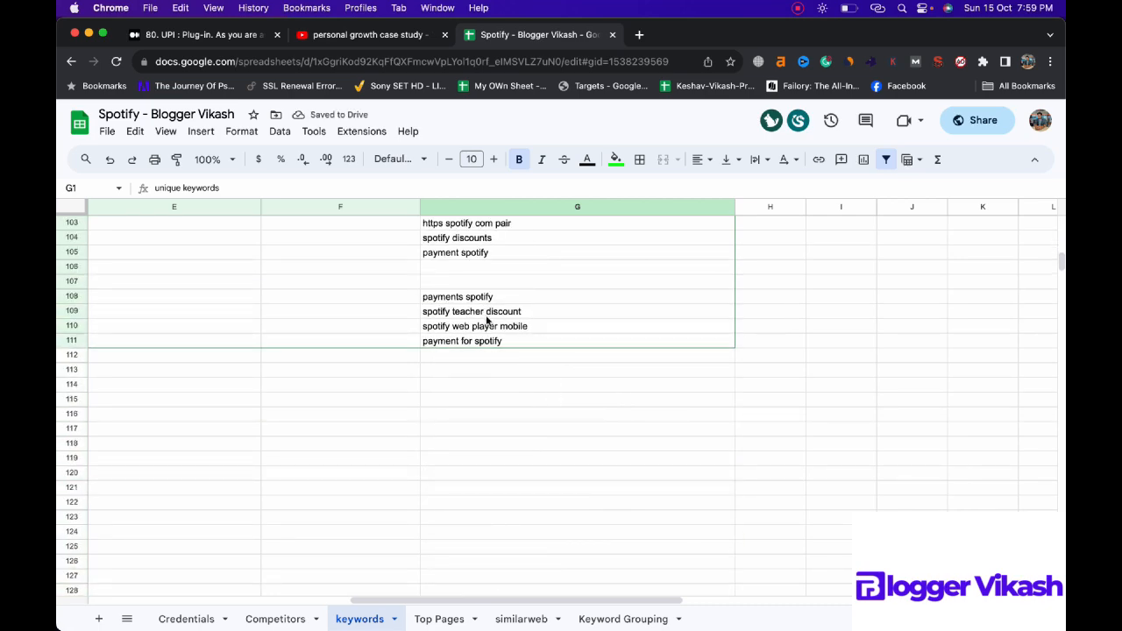
scroll(496, 324, up, 1)
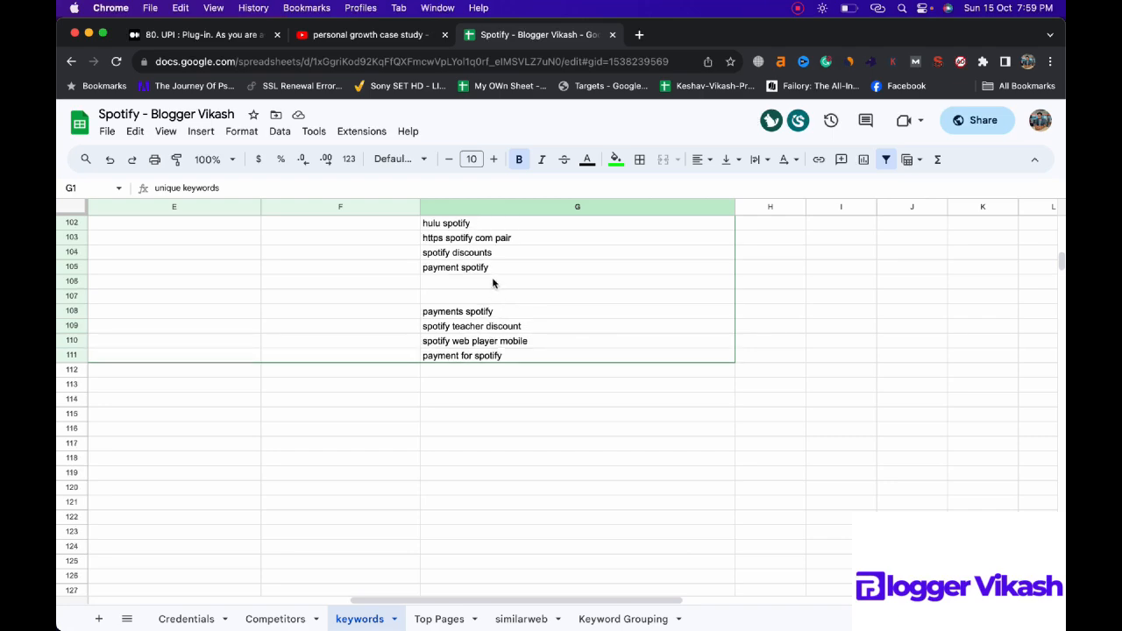
scroll(492, 282, up, 3)
scroll(695, 274, up, 20)
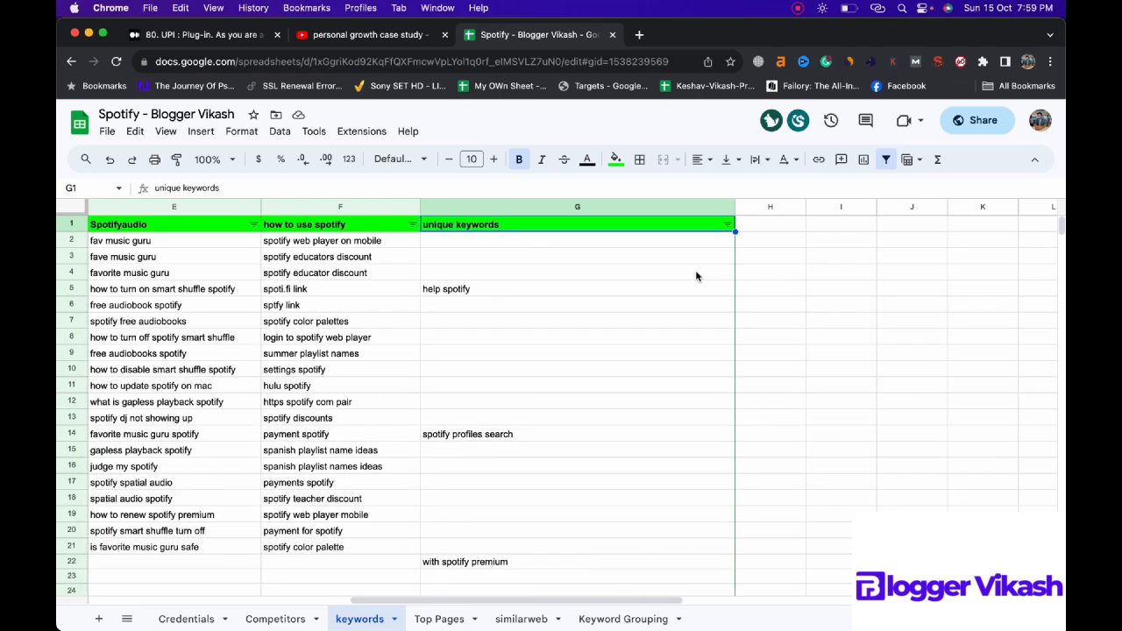
click(729, 225)
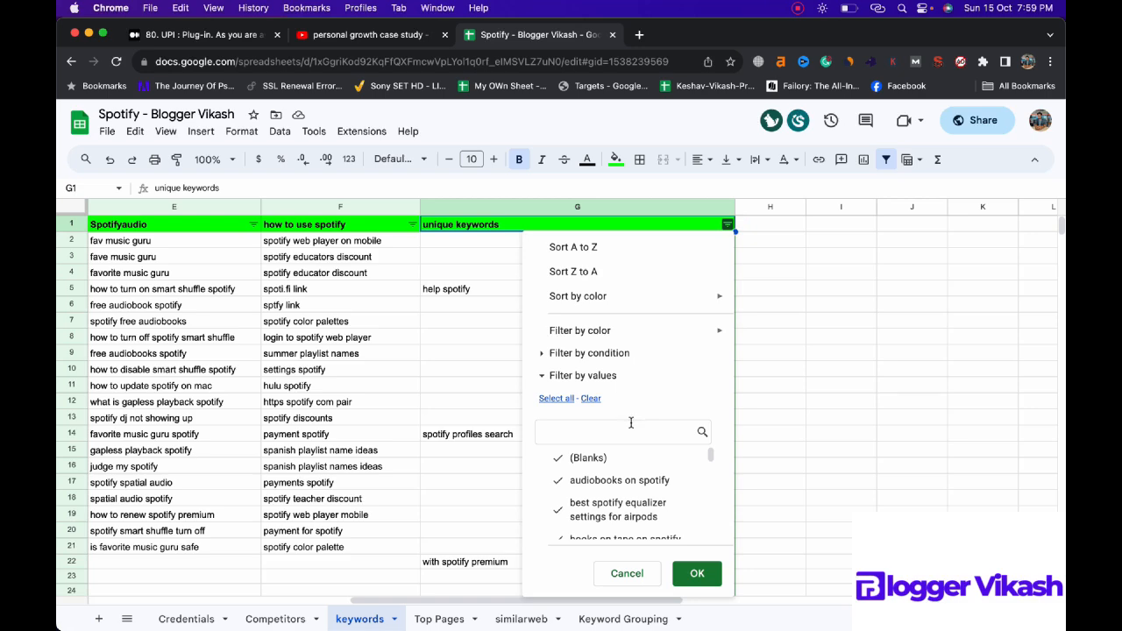
click(560, 353)
click(572, 380)
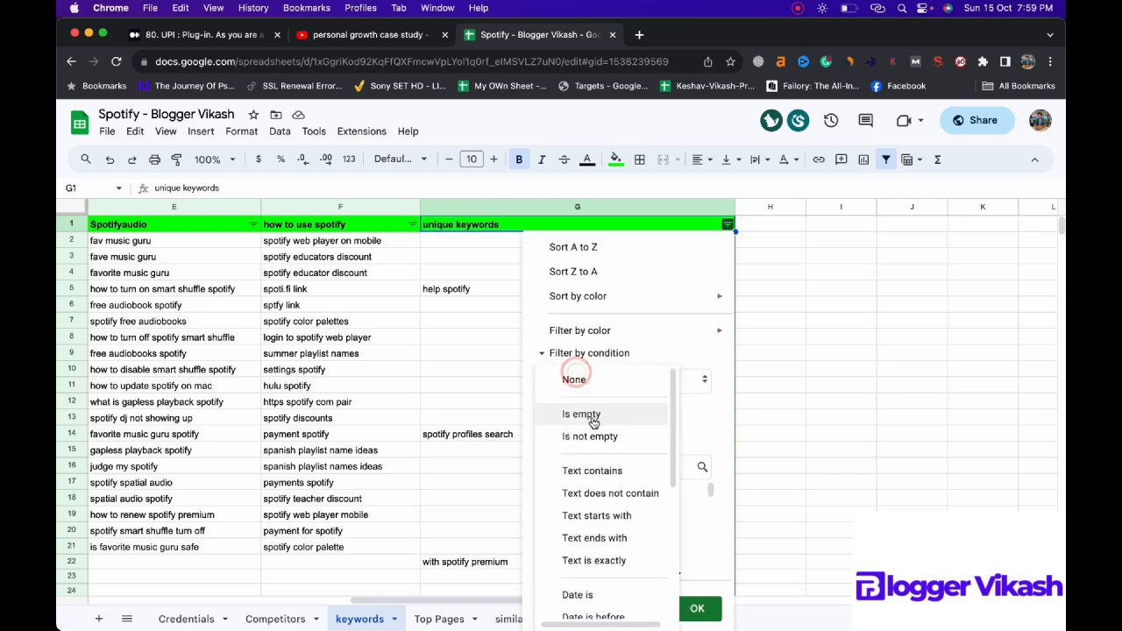
click(592, 473)
click(601, 411)
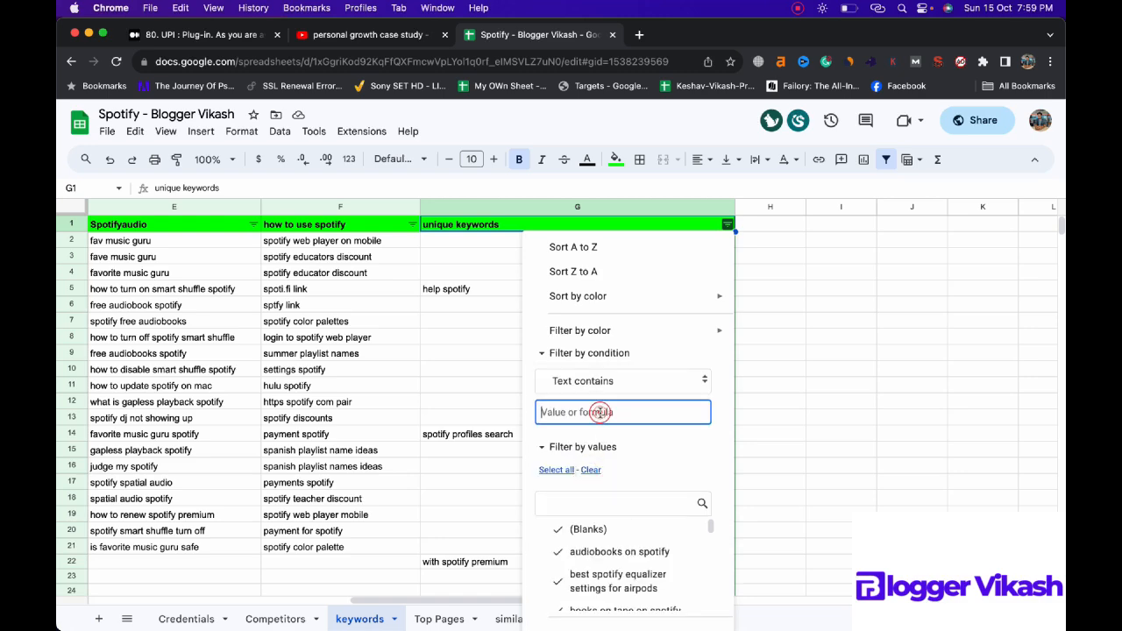
text(payment)
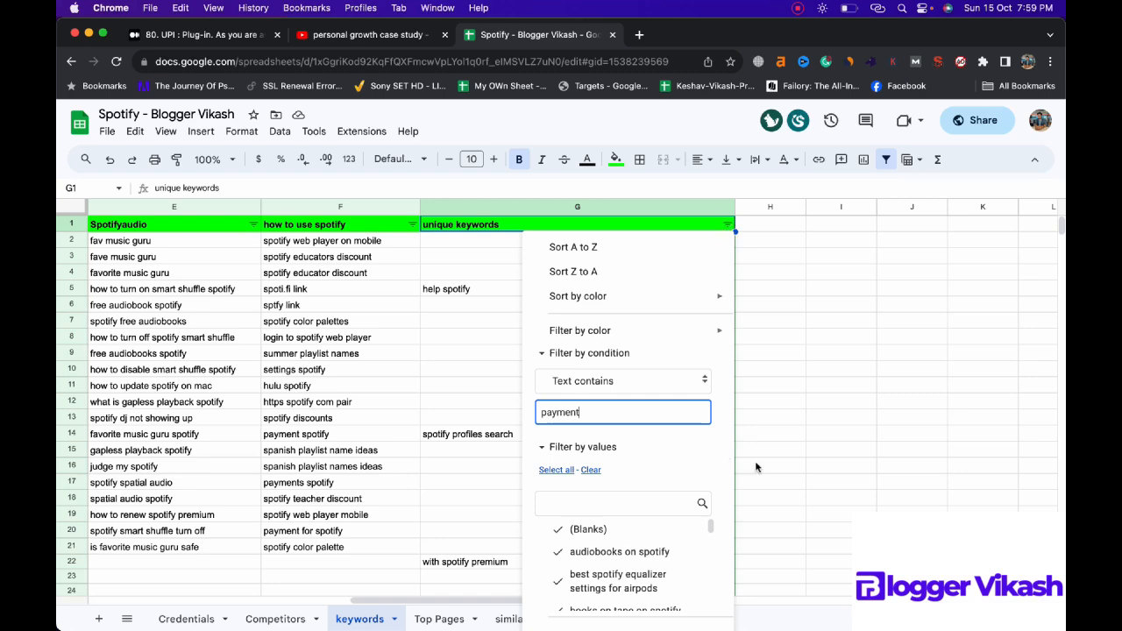
click(728, 466)
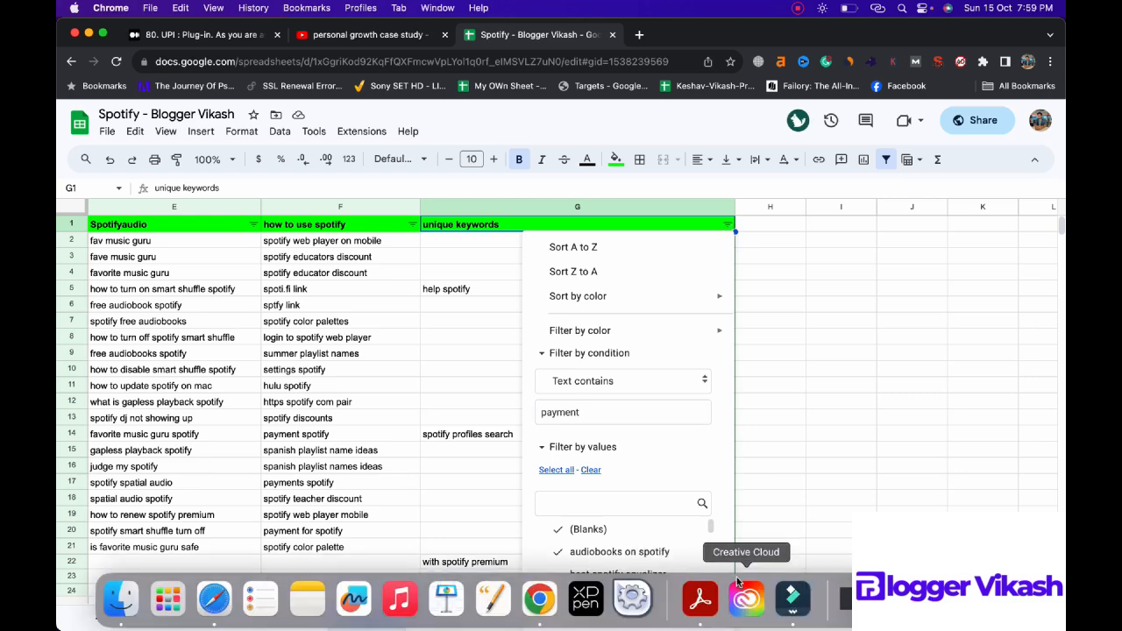
click(1036, 164)
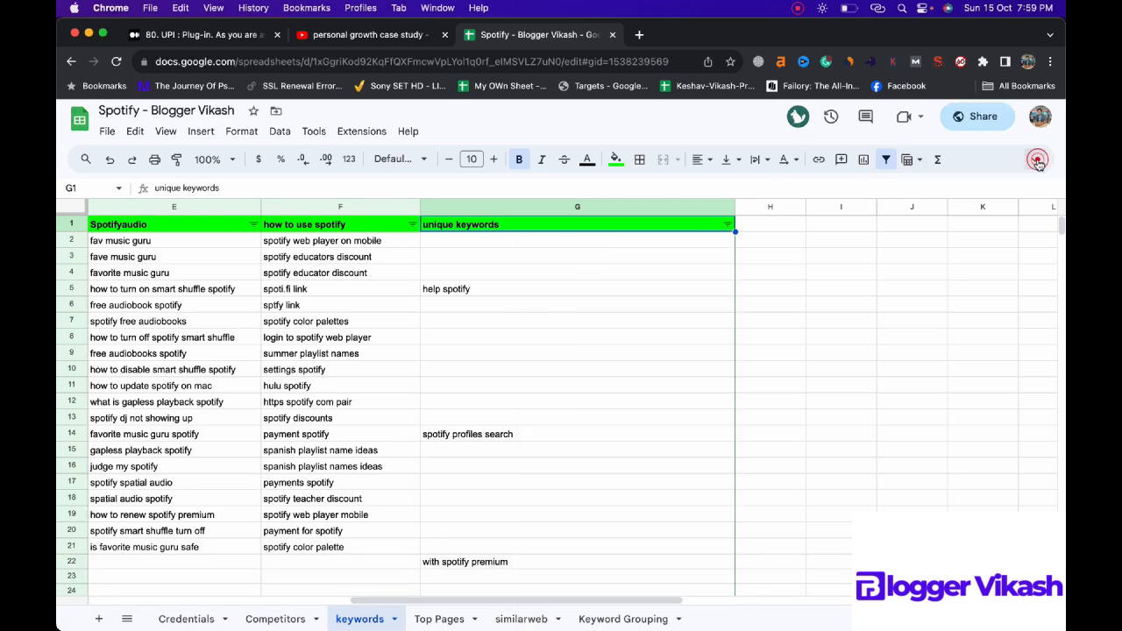
click(728, 182)
Step: Copy the filtered "payment" keywords into the Keyword Grouping sheet, starting at cell A56
drag(575, 197, 578, 227)
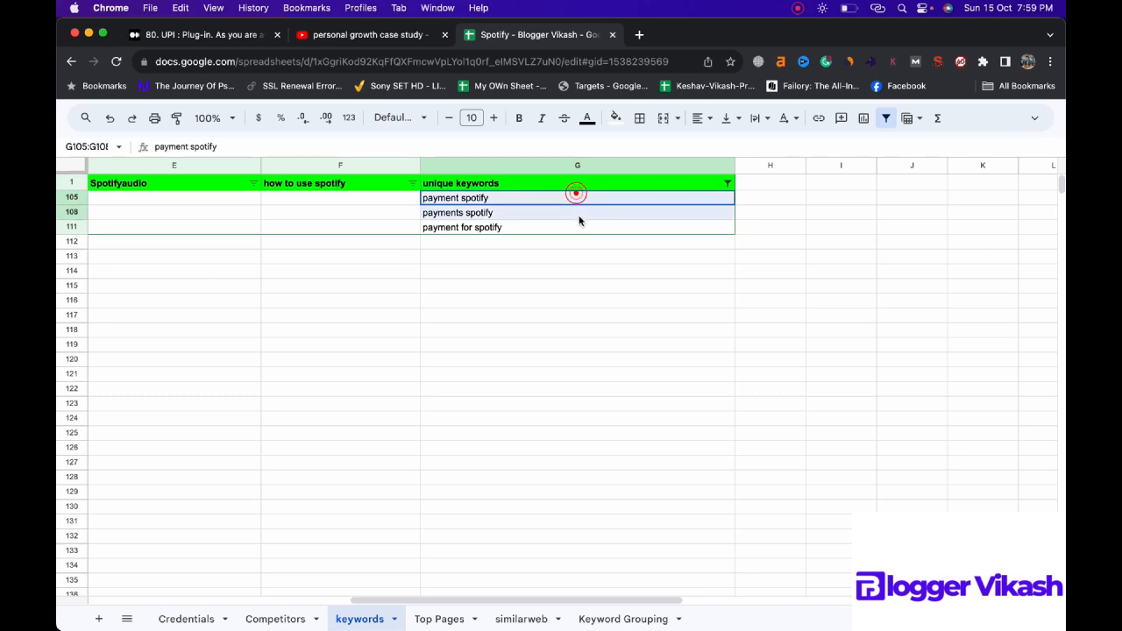
key(super+c)
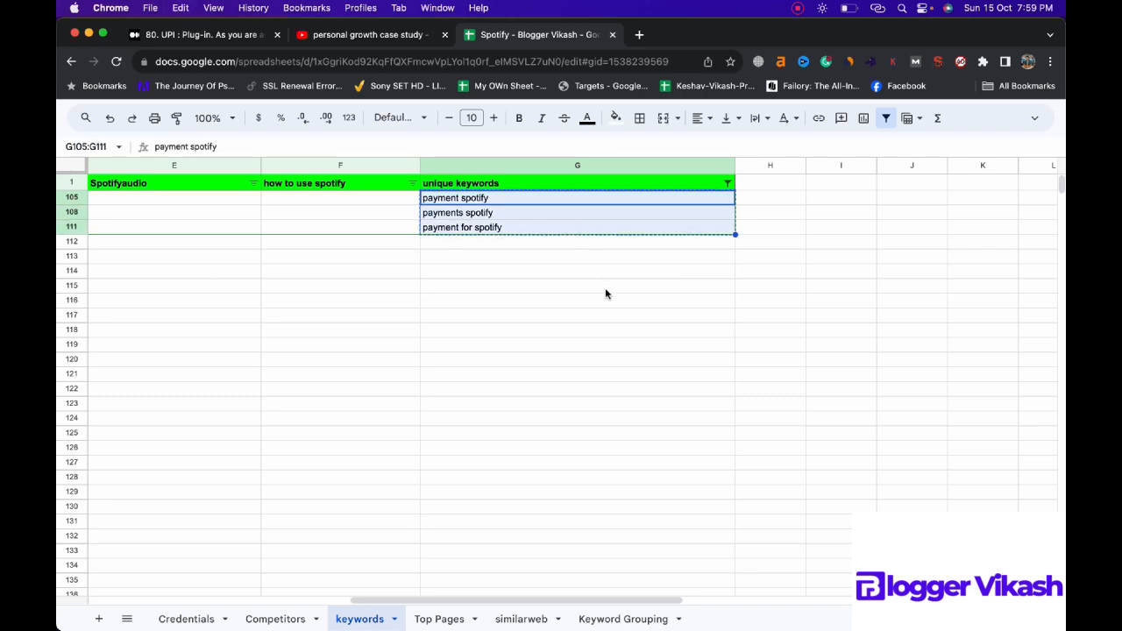
right_click(622, 618)
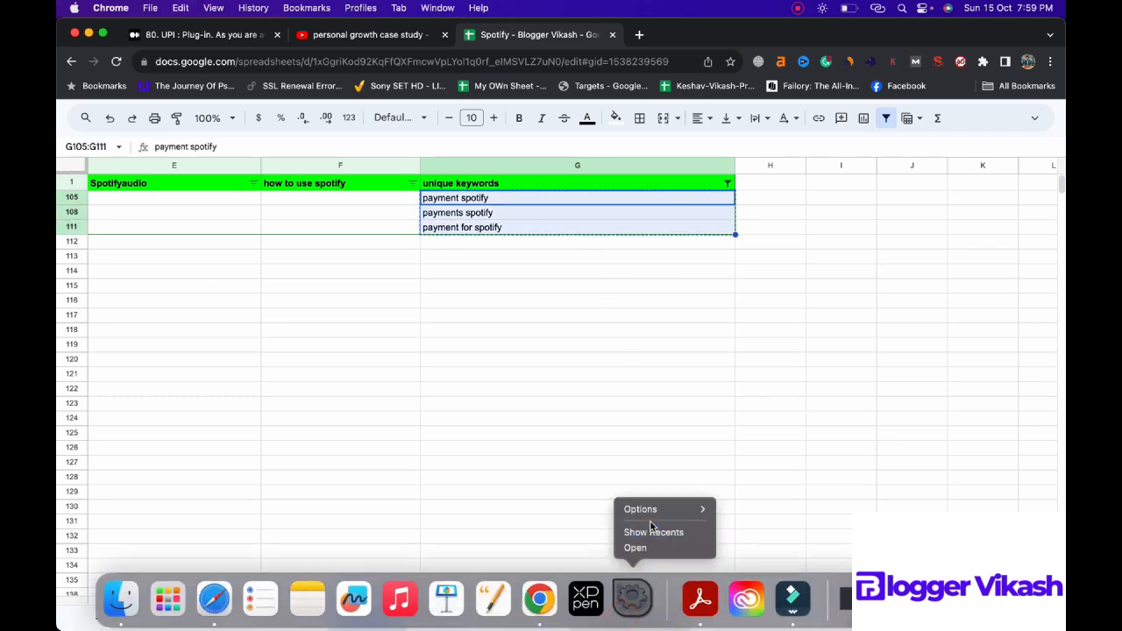
click(624, 460)
click(608, 615)
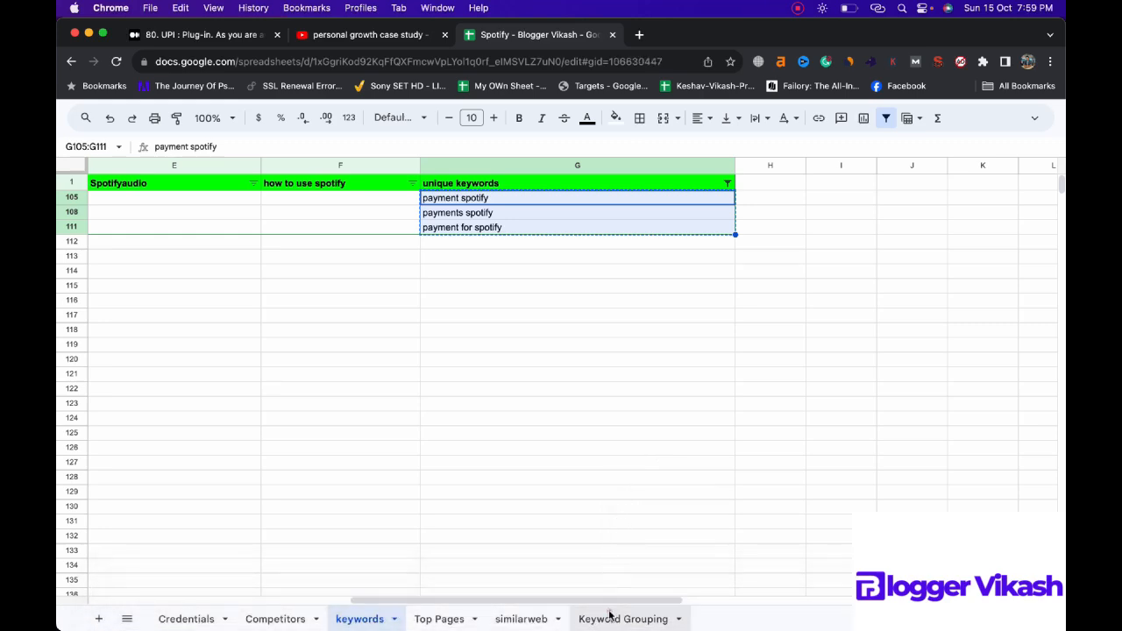
key(super+v)
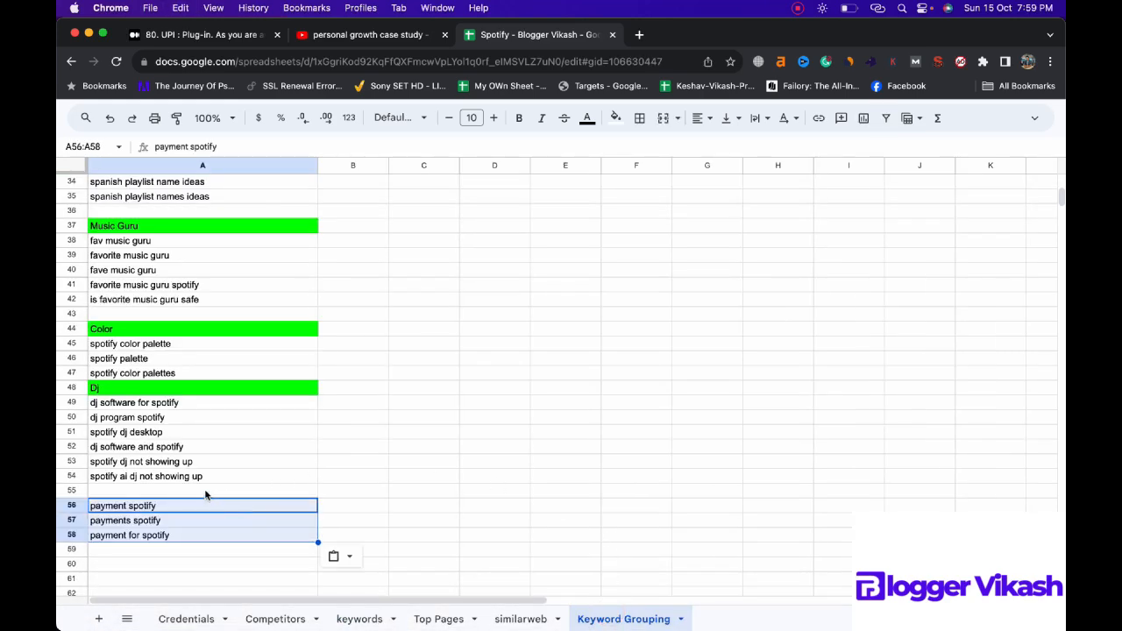
Step: Enter the heading "Payment" in cell A55 above the payment keywords and fill it with bright green
click(205, 490)
text(Payment)
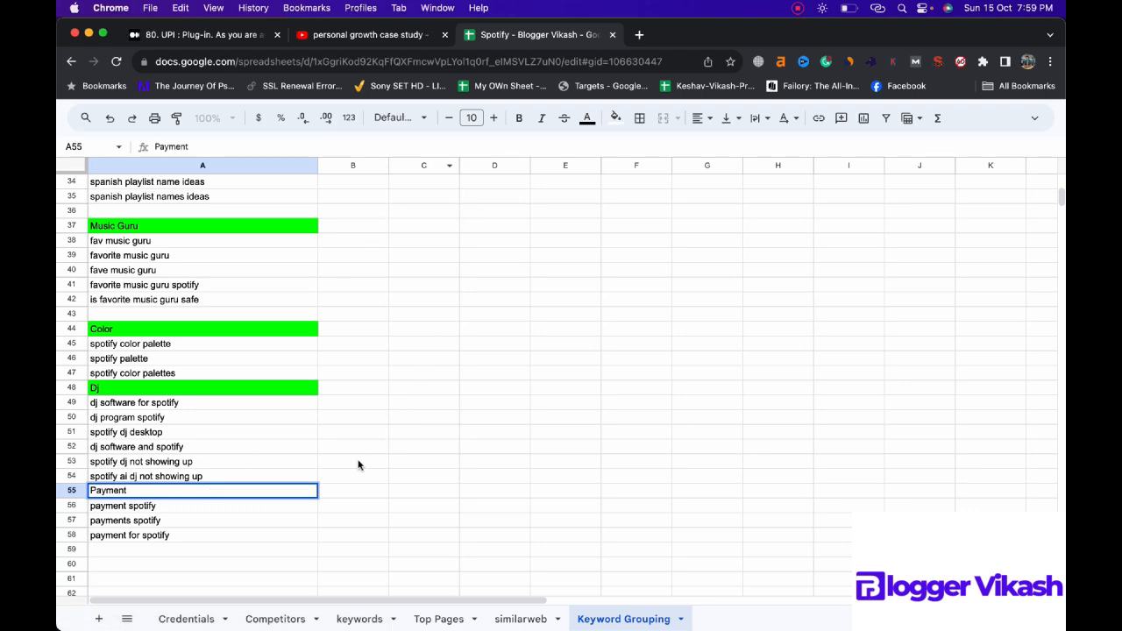
key(Tab)
click(303, 491)
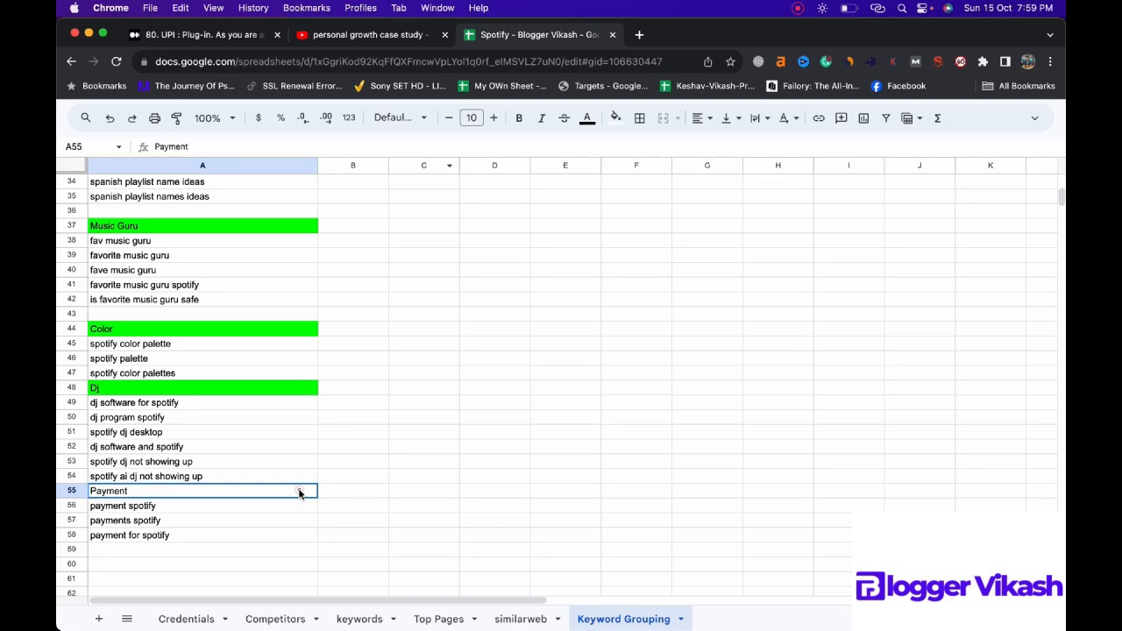
click(616, 117)
click(676, 177)
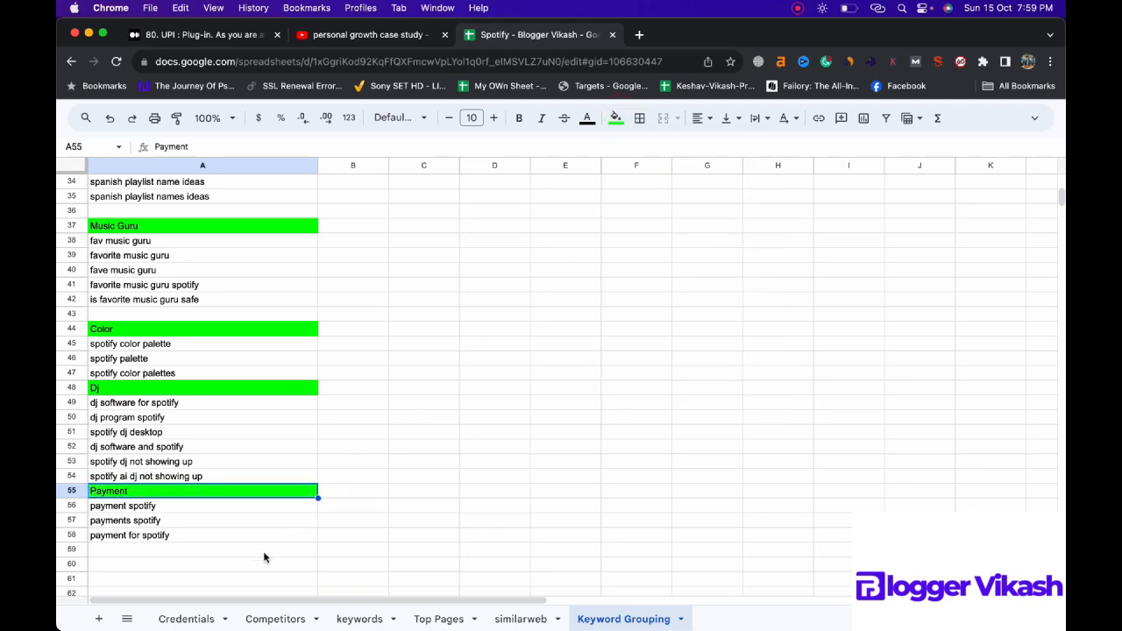
click(232, 550)
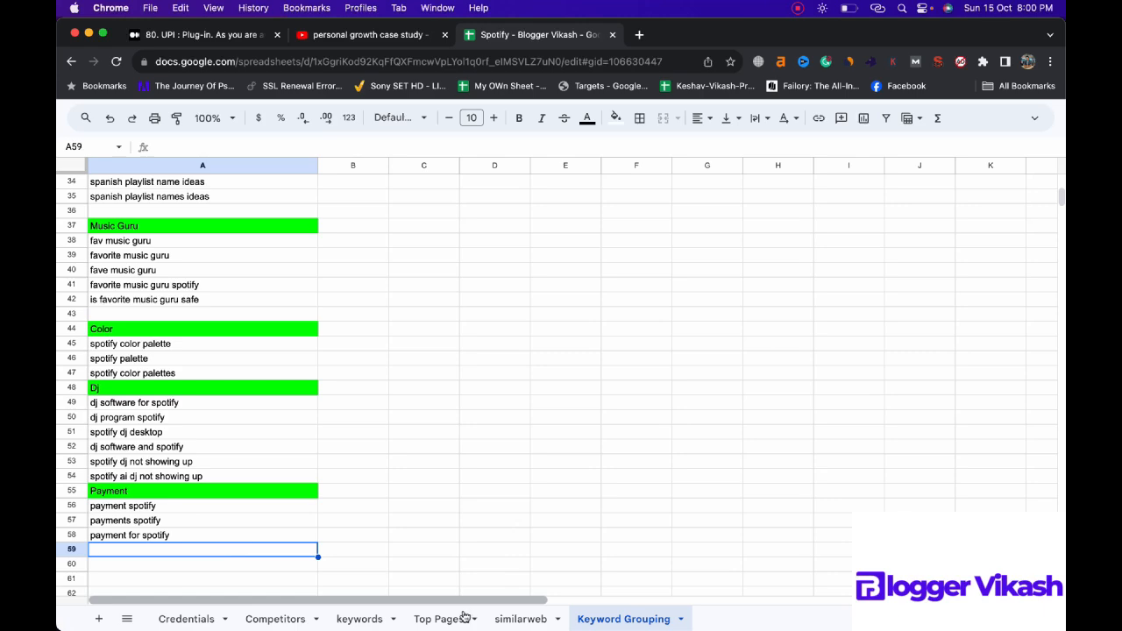
Step: Delete the filtered "payment" entries from the unique keywords column of the keywords sheet and reset its filter condition to None
click(359, 619)
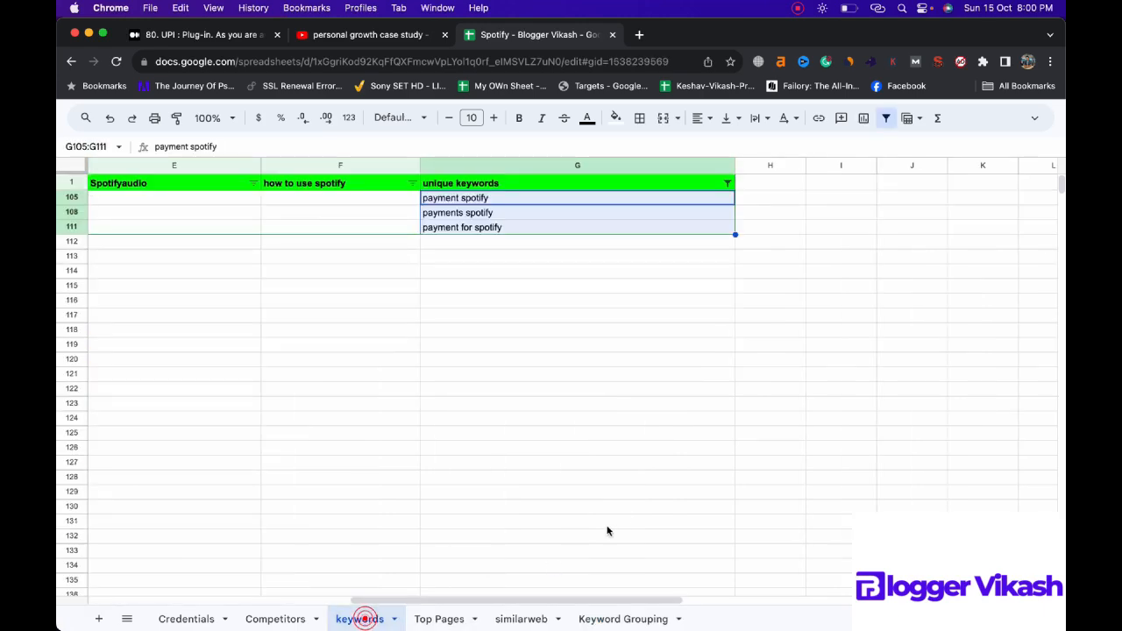
key(Delete)
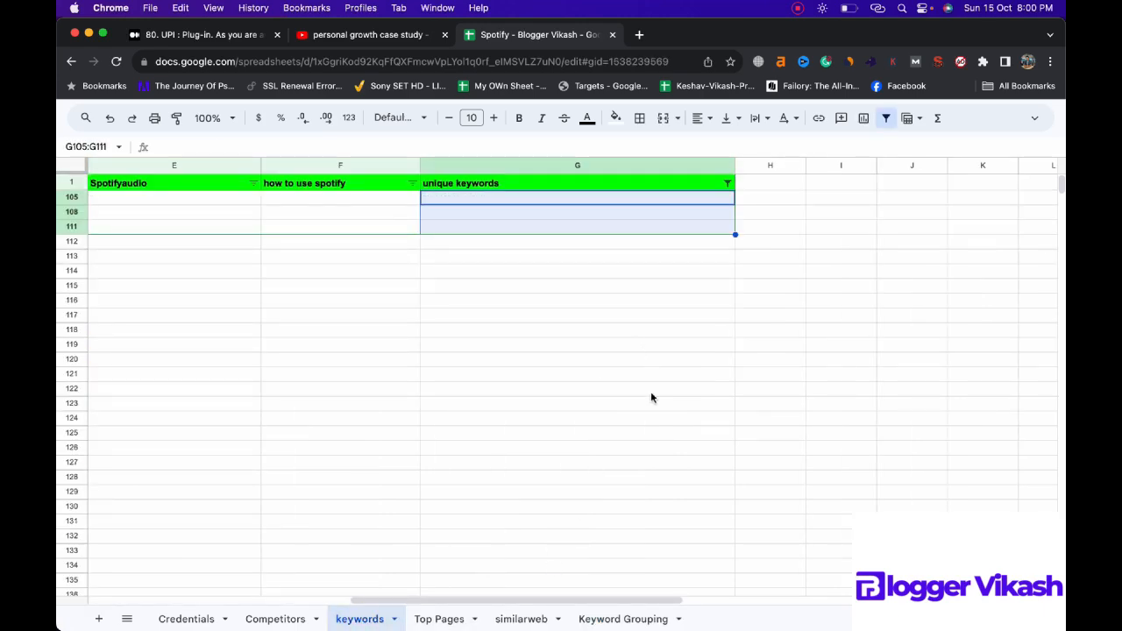
click(727, 183)
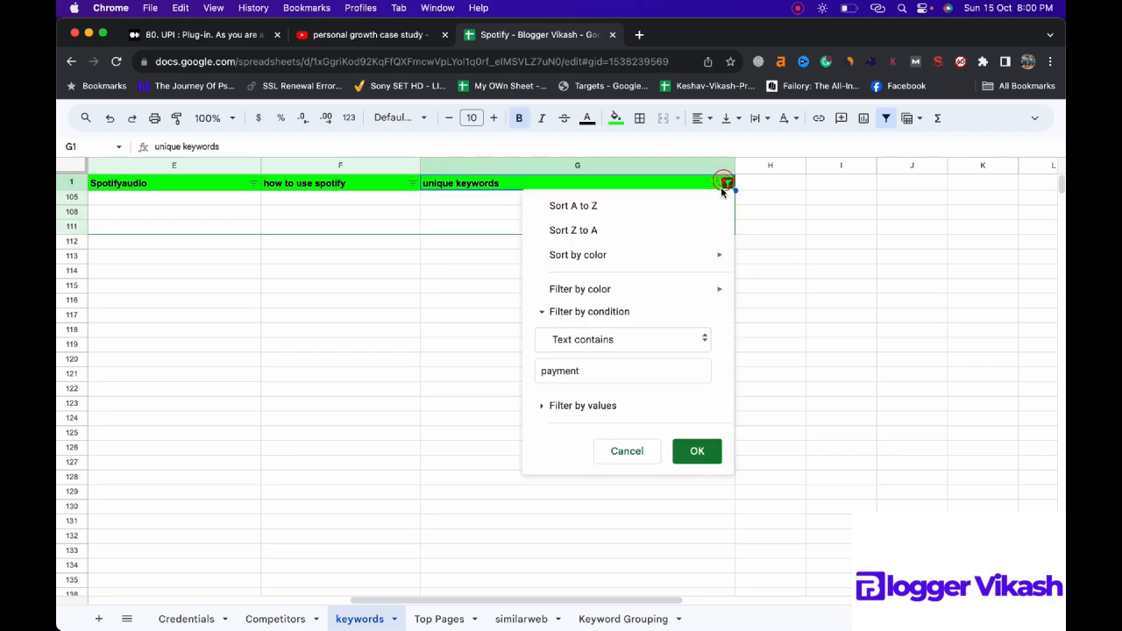
click(673, 336)
click(593, 249)
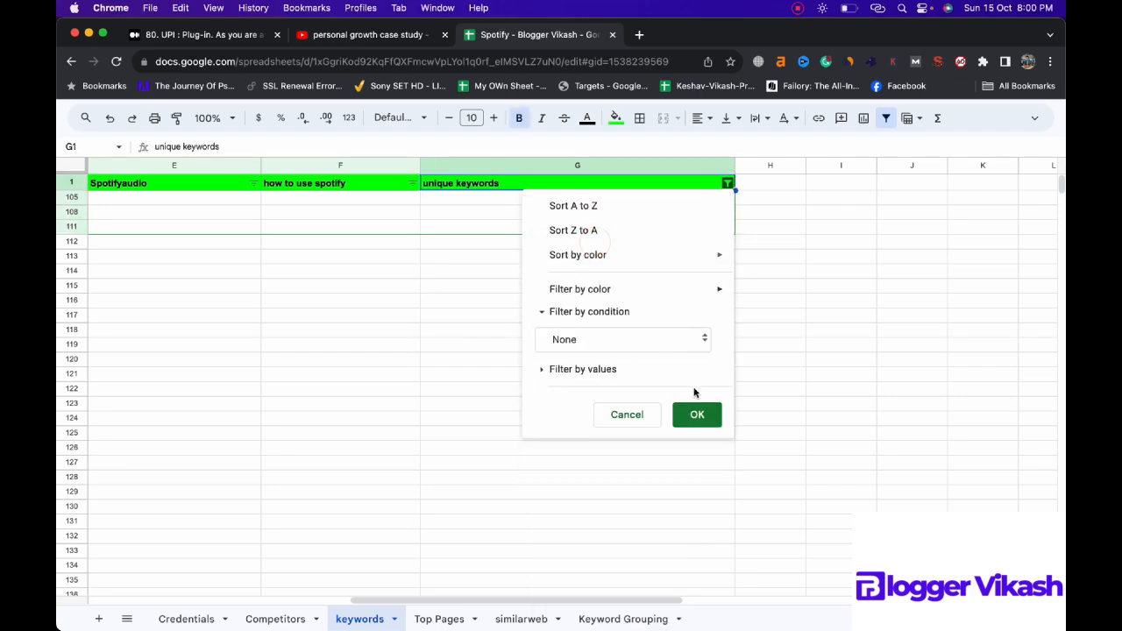
click(696, 413)
Step: Copy the leftover "spotify color" keyword from cell G52 of the unique keywords column and clear that cell
scroll(626, 364, down, 10)
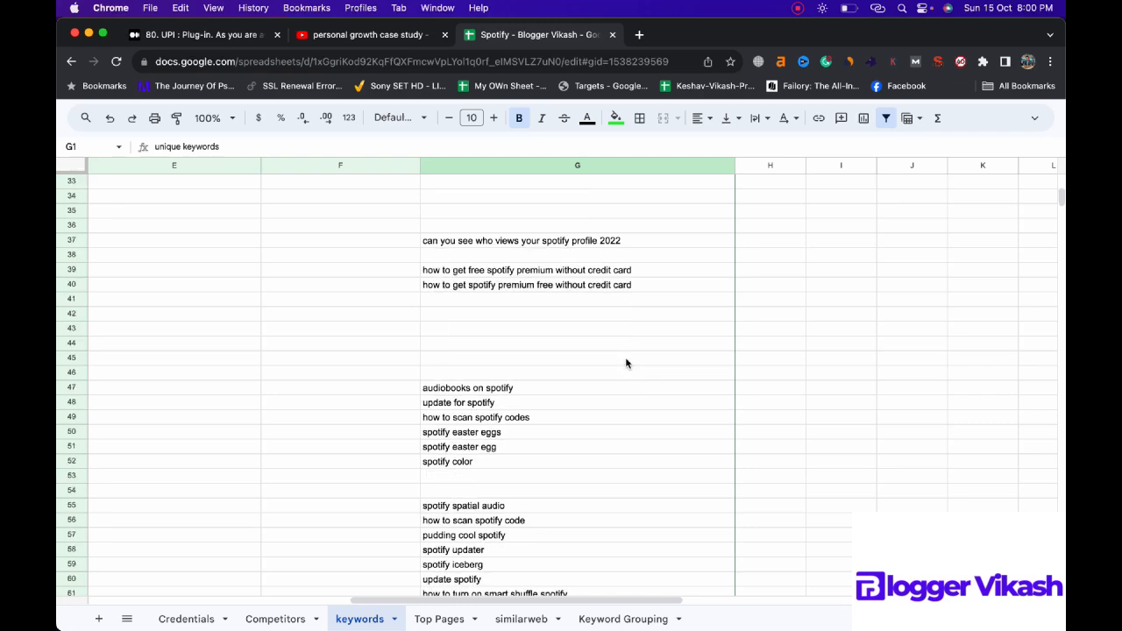
scroll(625, 363, down, 2)
click(488, 402)
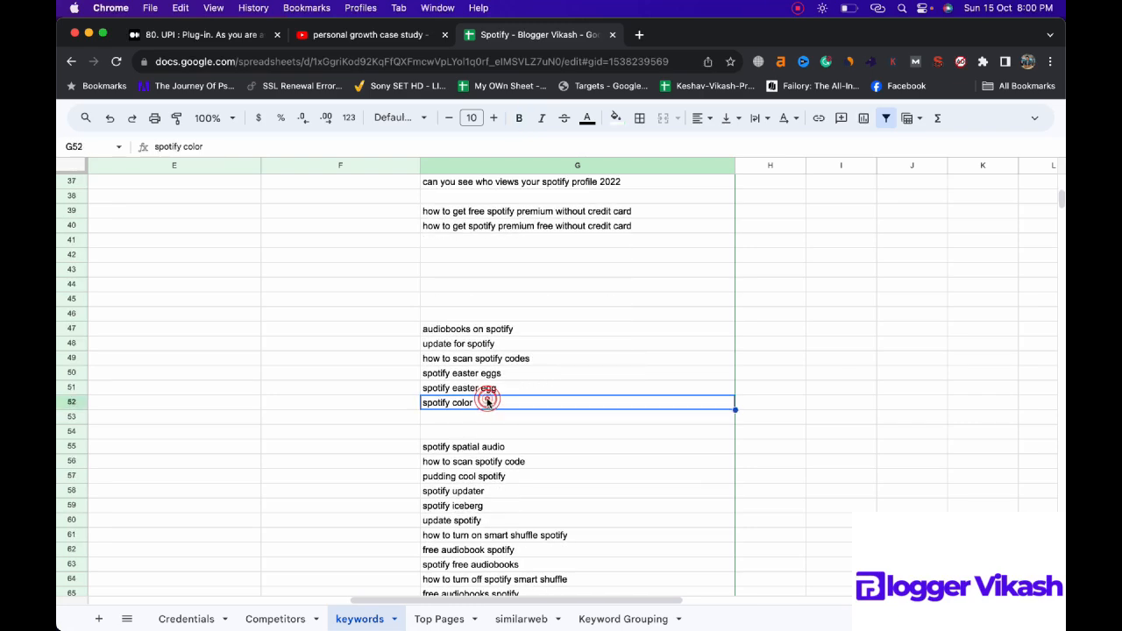
key(super+c)
key(Delete)
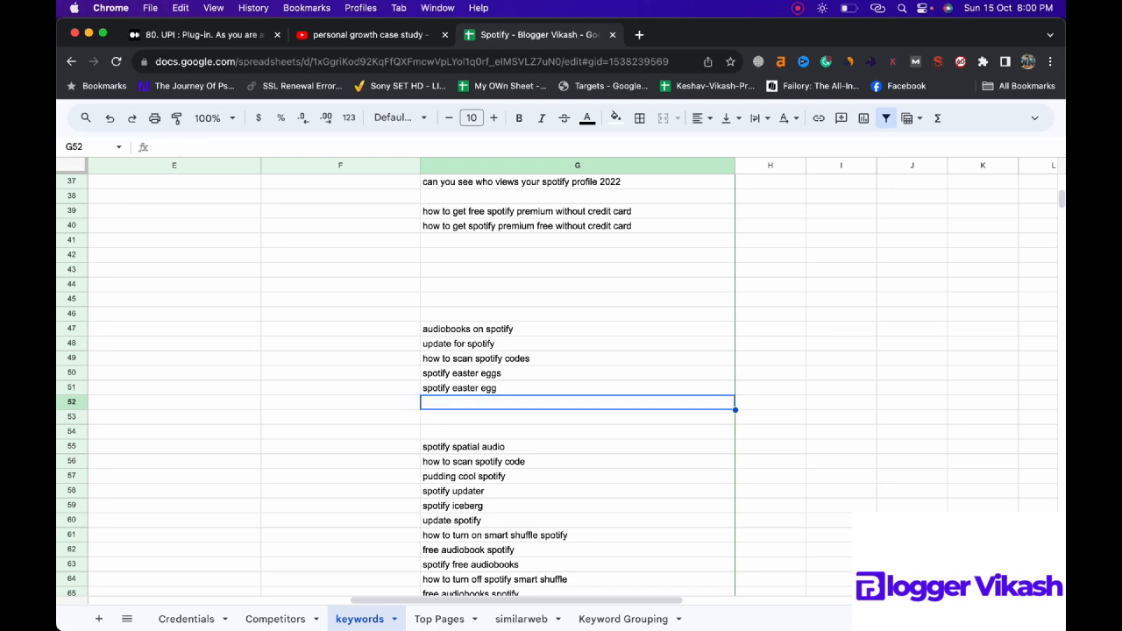
Step: Insert a row below row 47 in the Keyword Grouping sheet's Color group and enter "spotify color" in cell A48
click(597, 618)
click(219, 373)
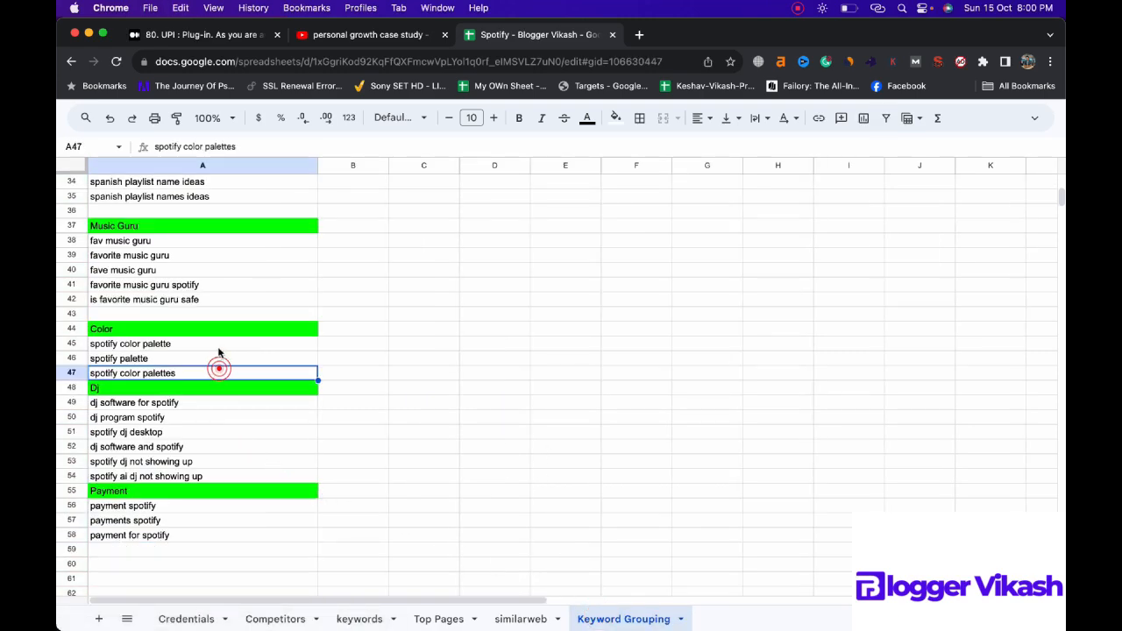
right_click(82, 373)
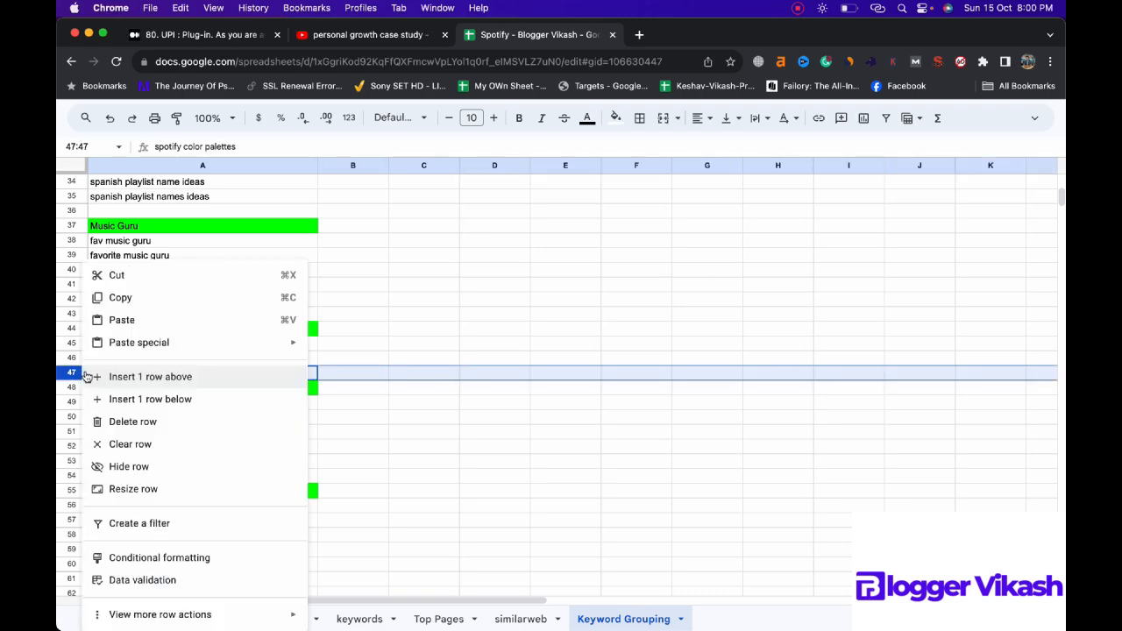
click(139, 399)
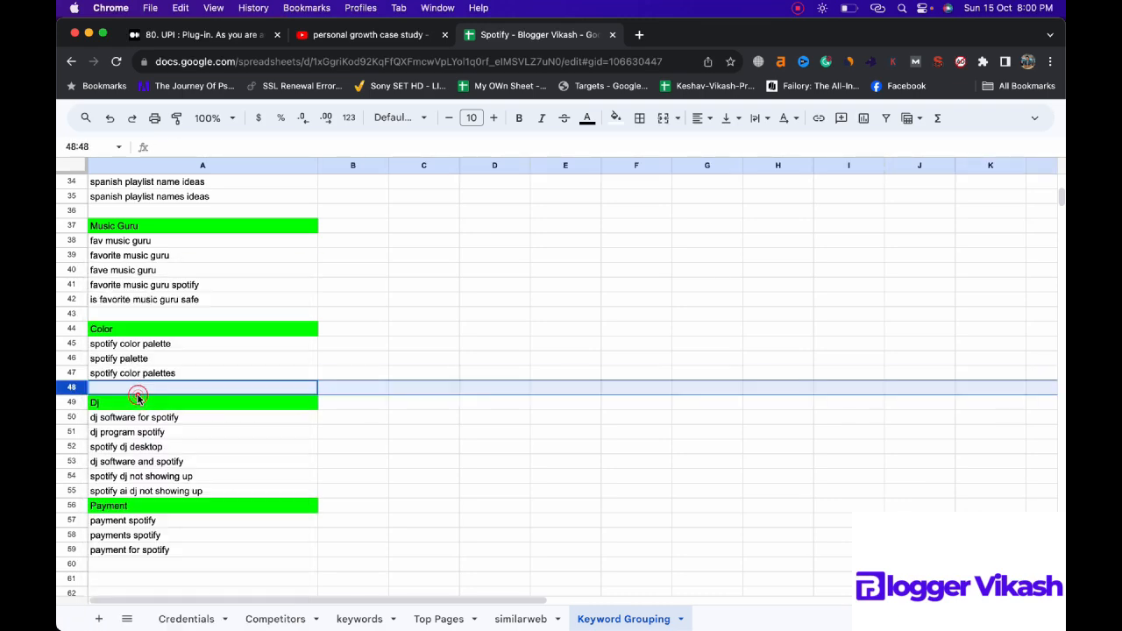
click(150, 389)
text(spotify color)
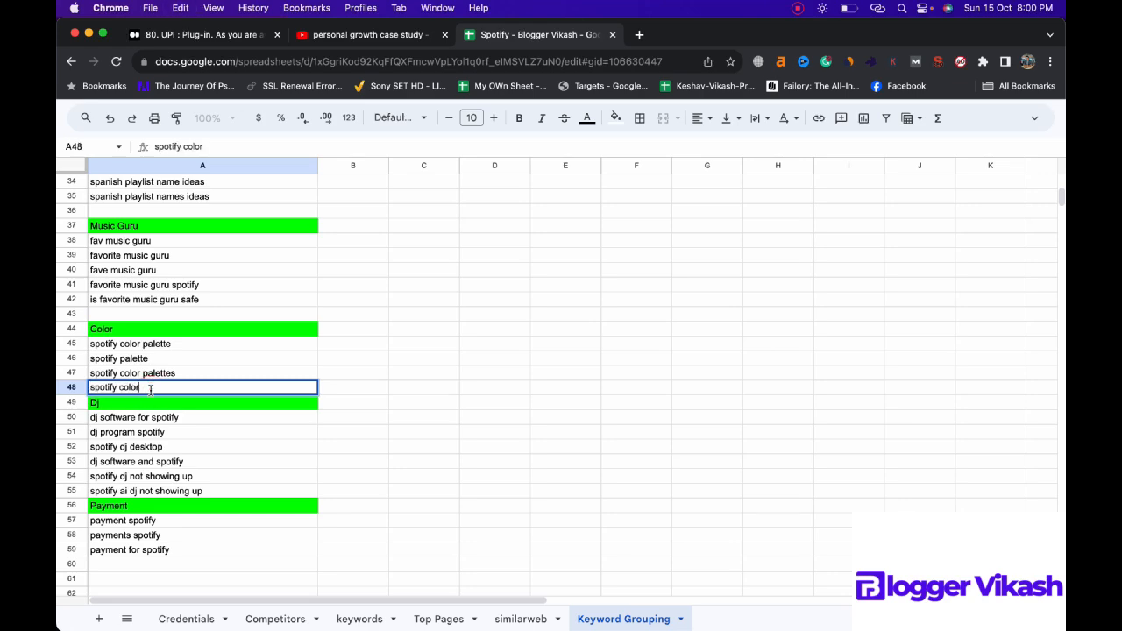
key(Return)
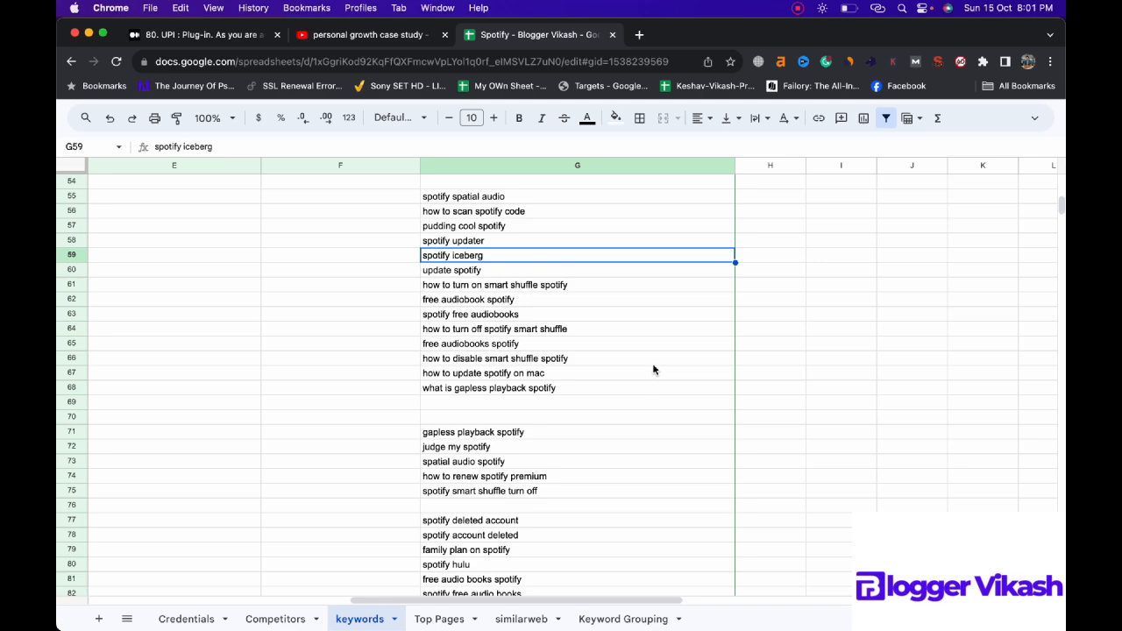
Step: Review the remaining unique keywords in the keywords sheet and filter the column to entries whose text contains "hulu"
scroll(653, 369, down, 1)
scroll(653, 370, down, 3)
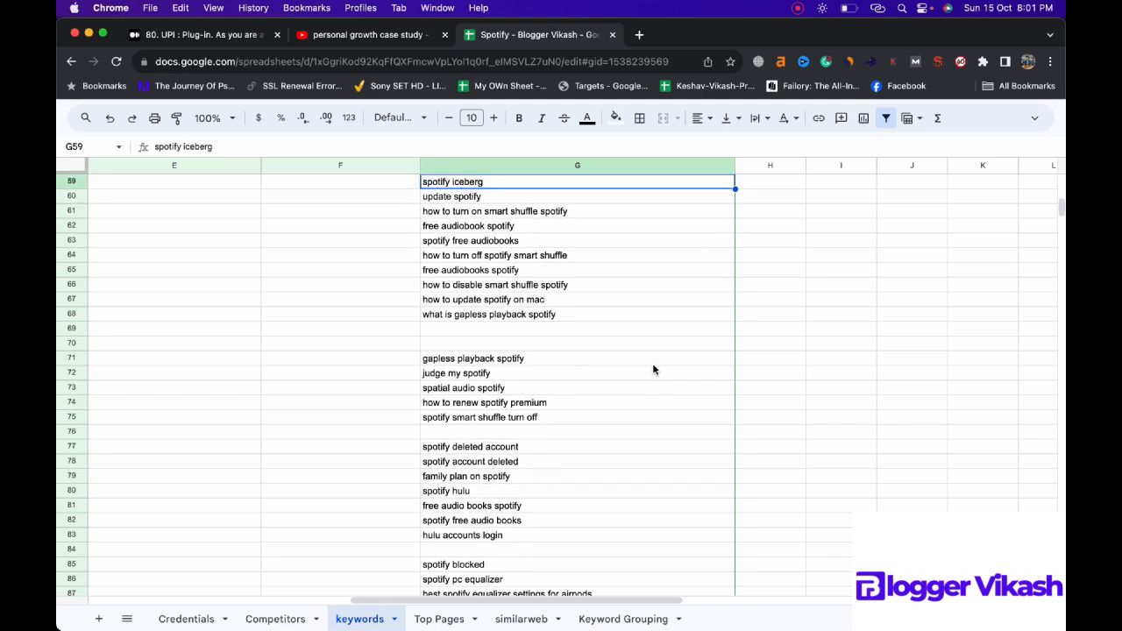
scroll(653, 370, down, 2)
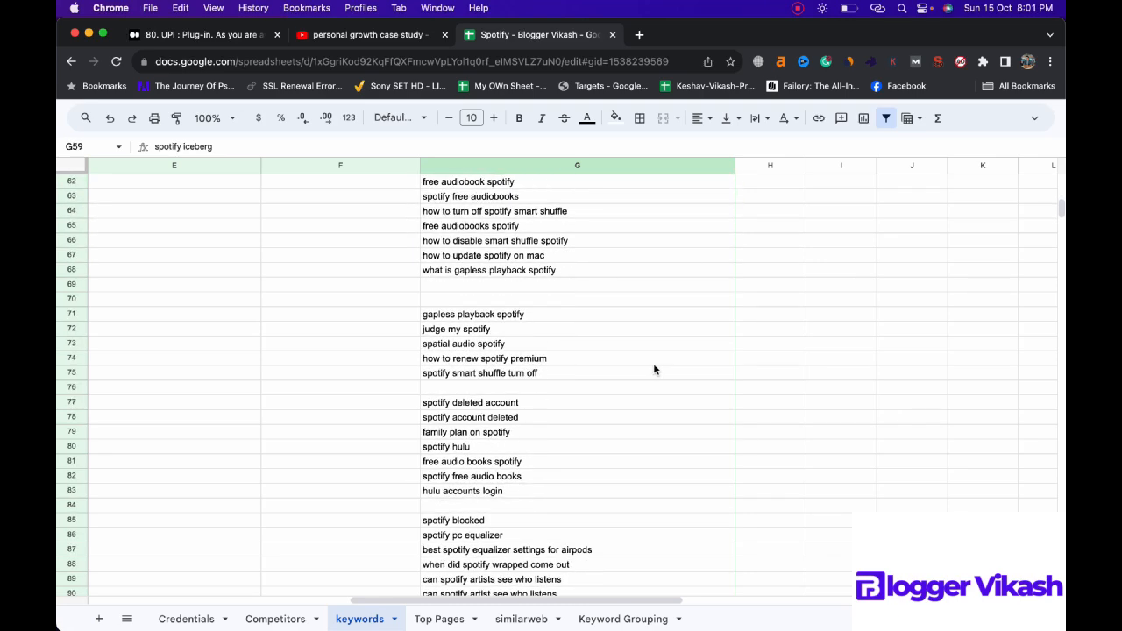
scroll(653, 370, down, 5)
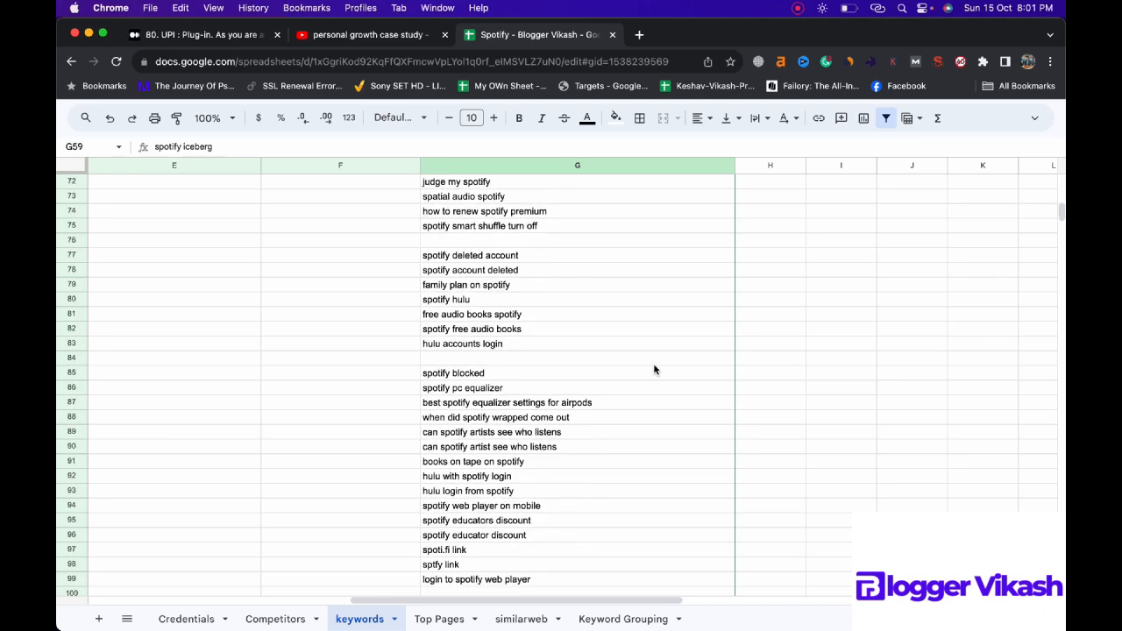
scroll(653, 370, down, 1)
scroll(653, 370, up, 20)
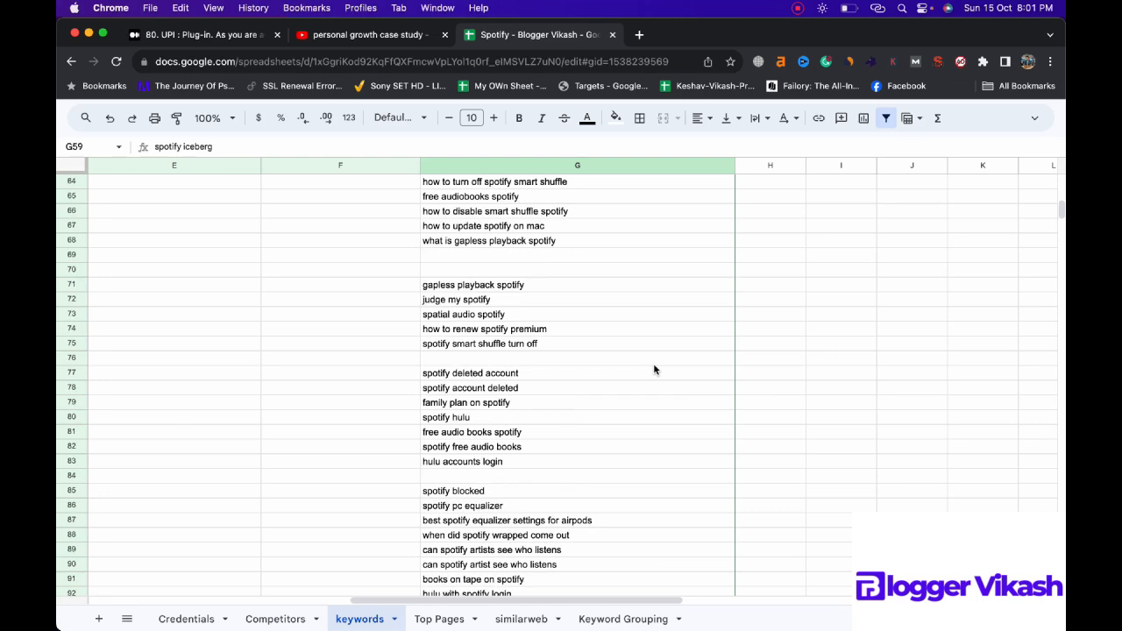
click(726, 184)
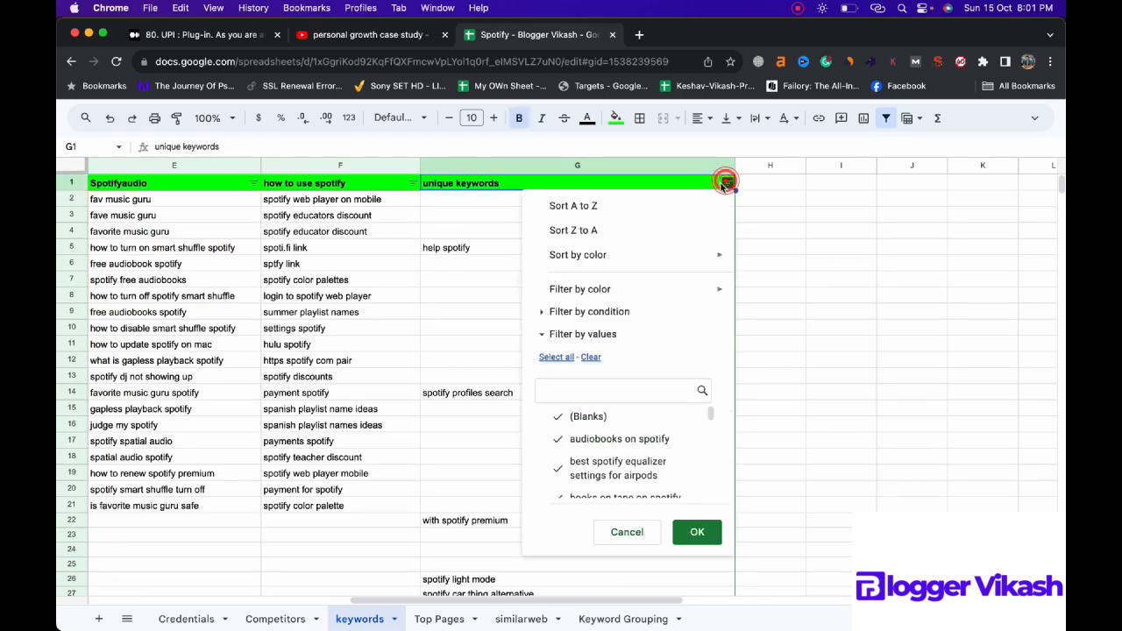
click(558, 314)
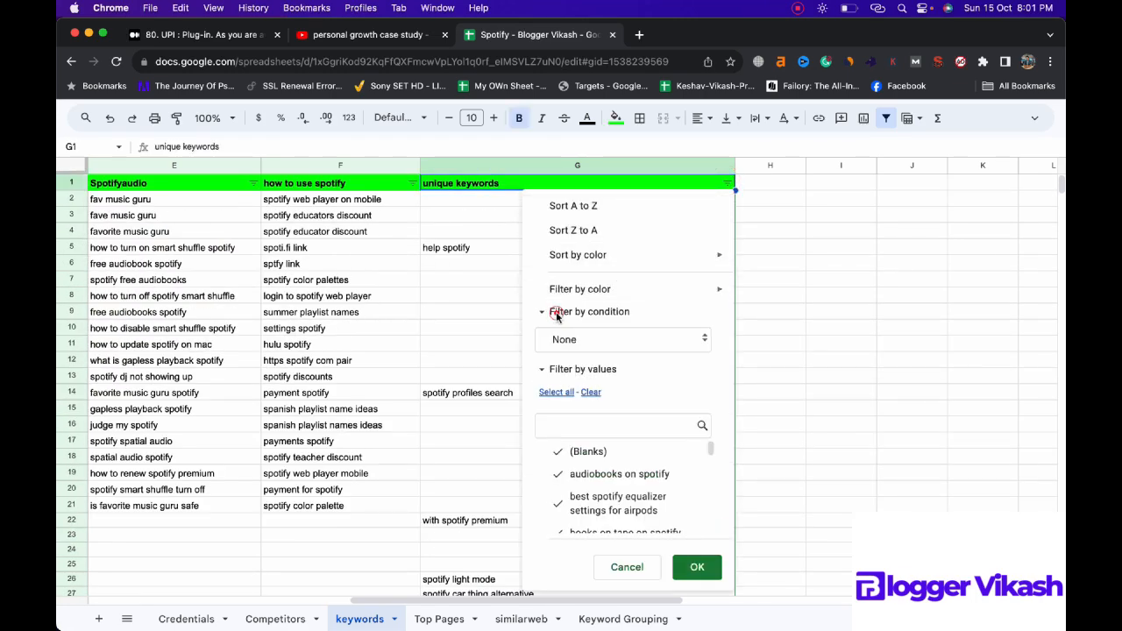
click(575, 342)
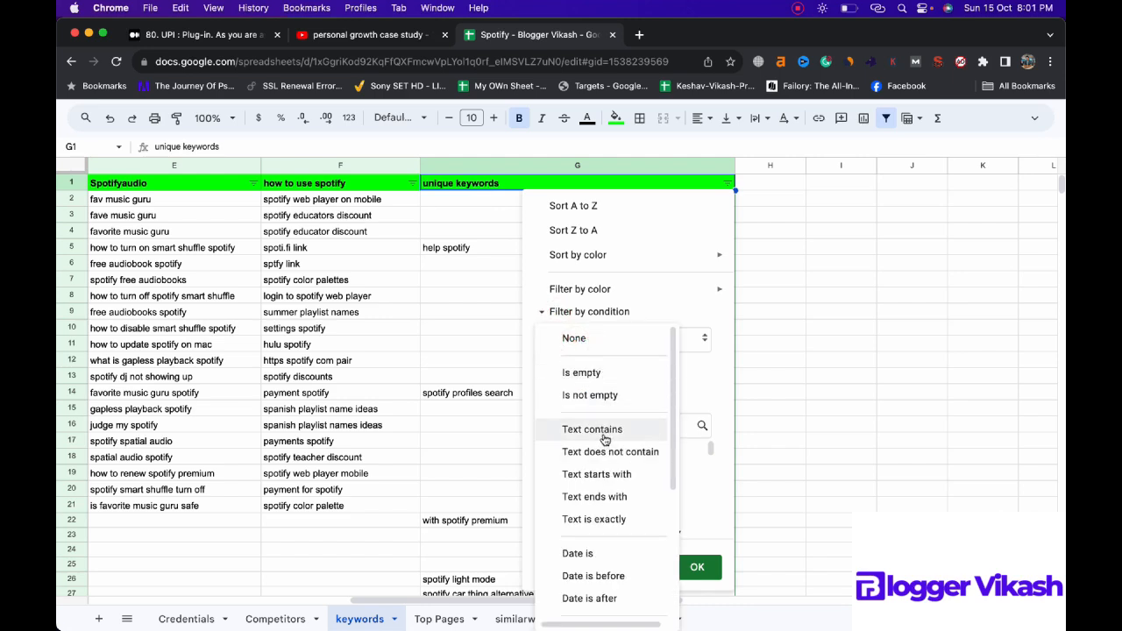
click(601, 430)
click(602, 370)
text(hulu)
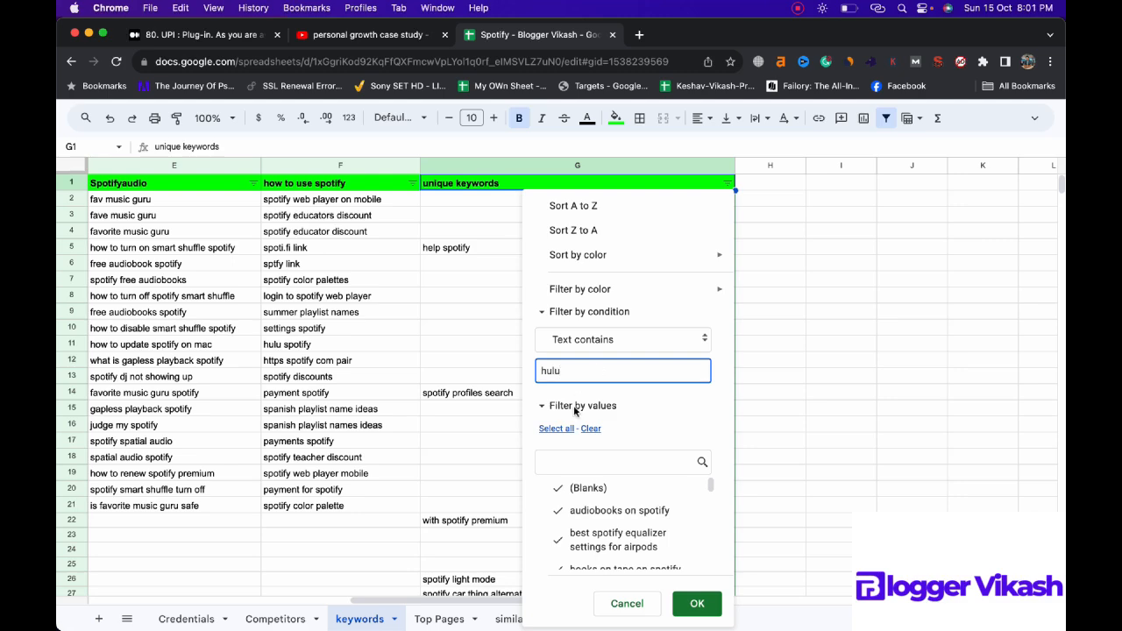
click(694, 604)
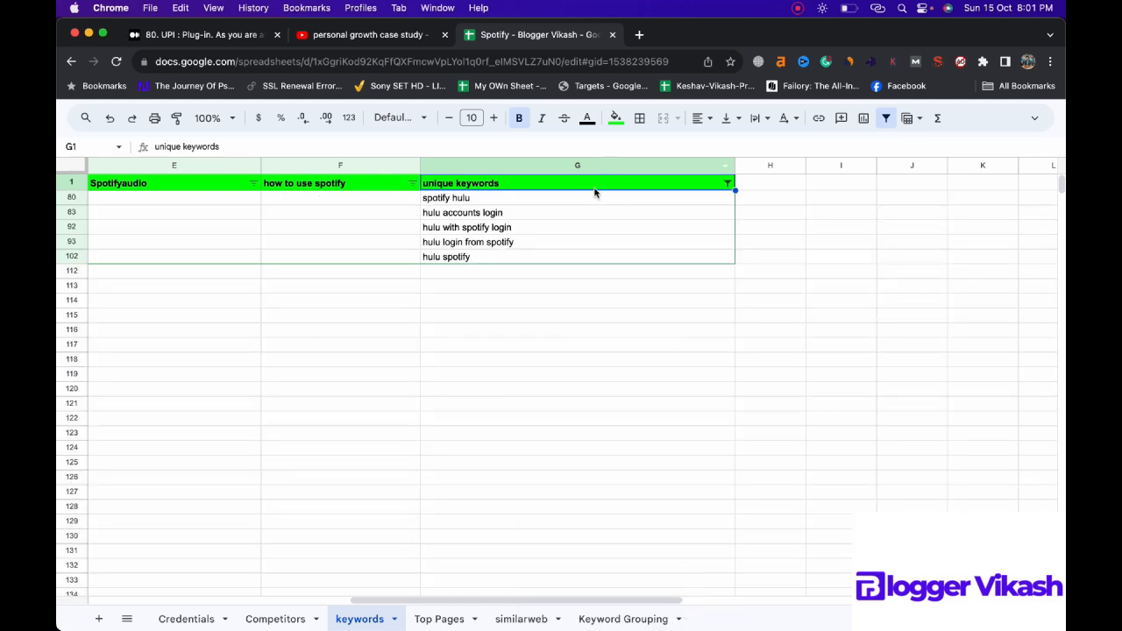
Step: Copy the filtered "hulu" keywords into the Keyword Grouping sheet, starting at cell A61
drag(590, 194, 591, 256)
key(super+c)
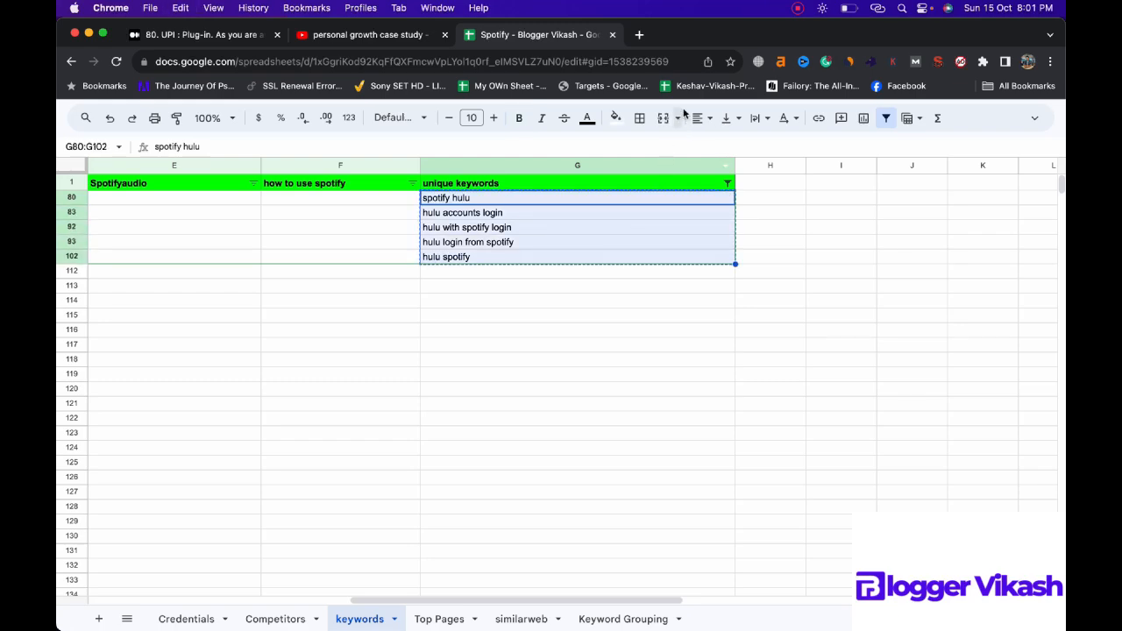
click(603, 617)
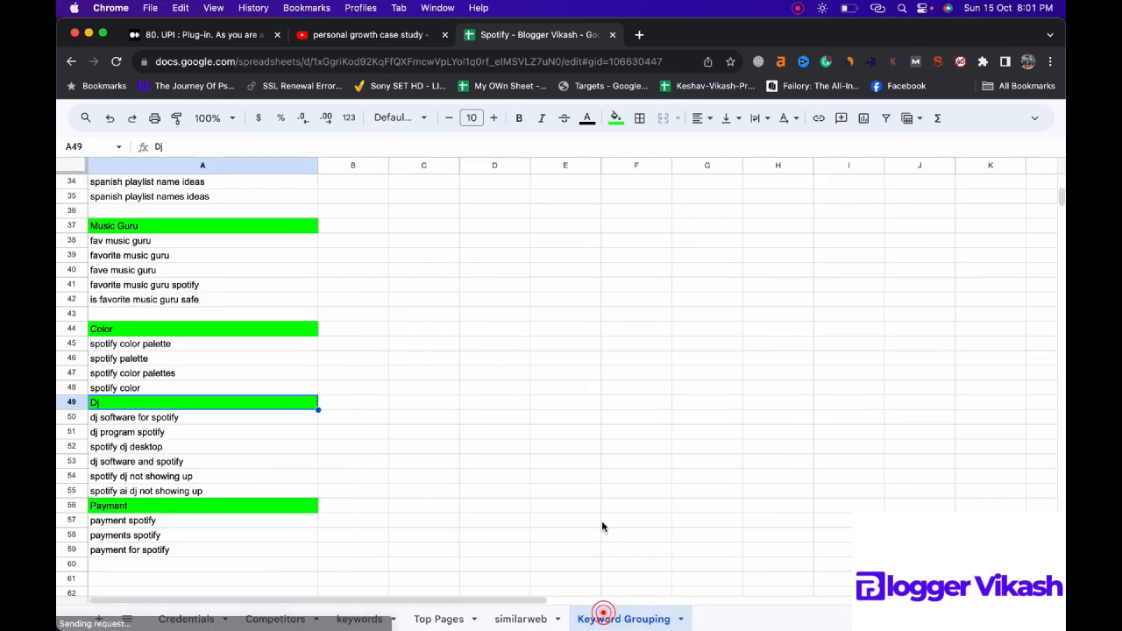
click(222, 580)
key(super+v)
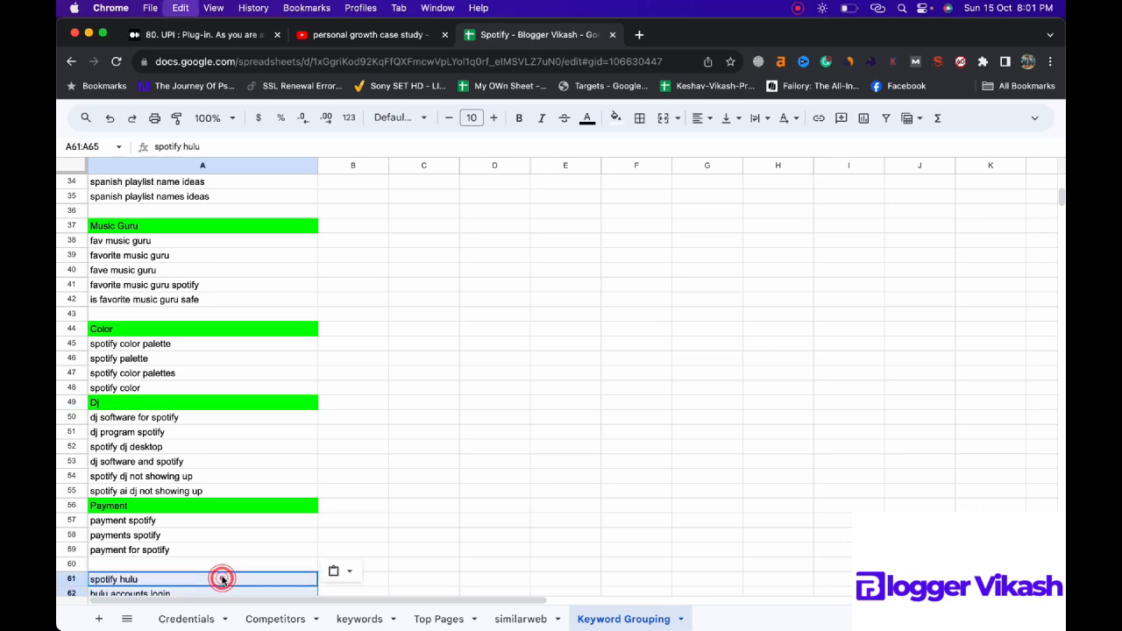
Step: Enter the heading "Hulu" in cell A60 above the hulu keywords and open the fill color choices for it
click(221, 564)
text(H)
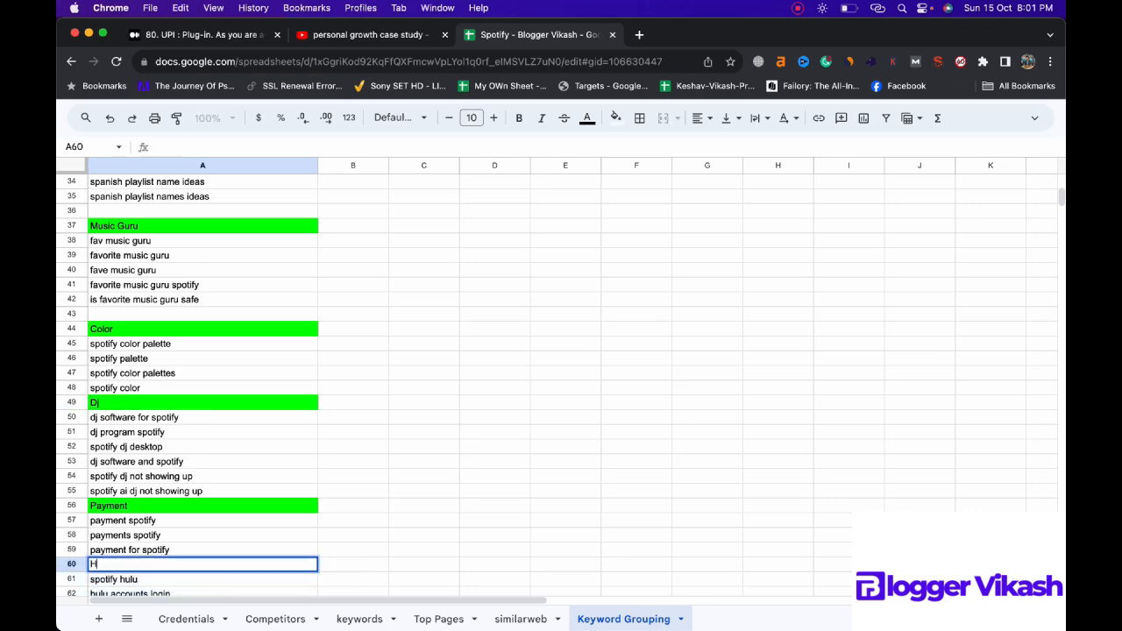
text(ulu)
key(super+a)
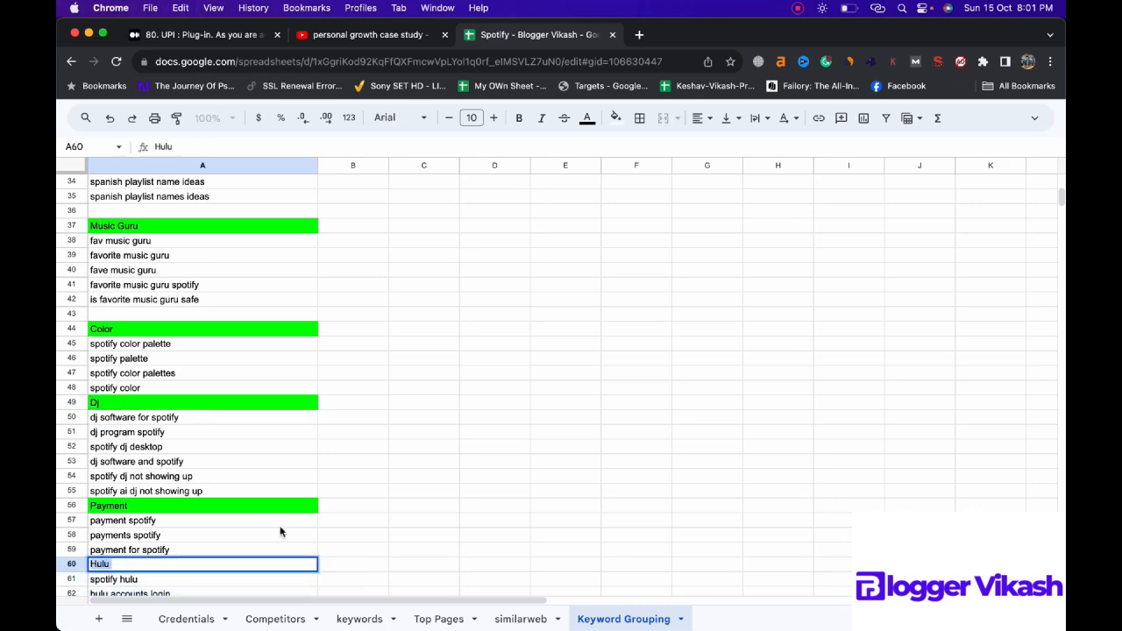
click(616, 117)
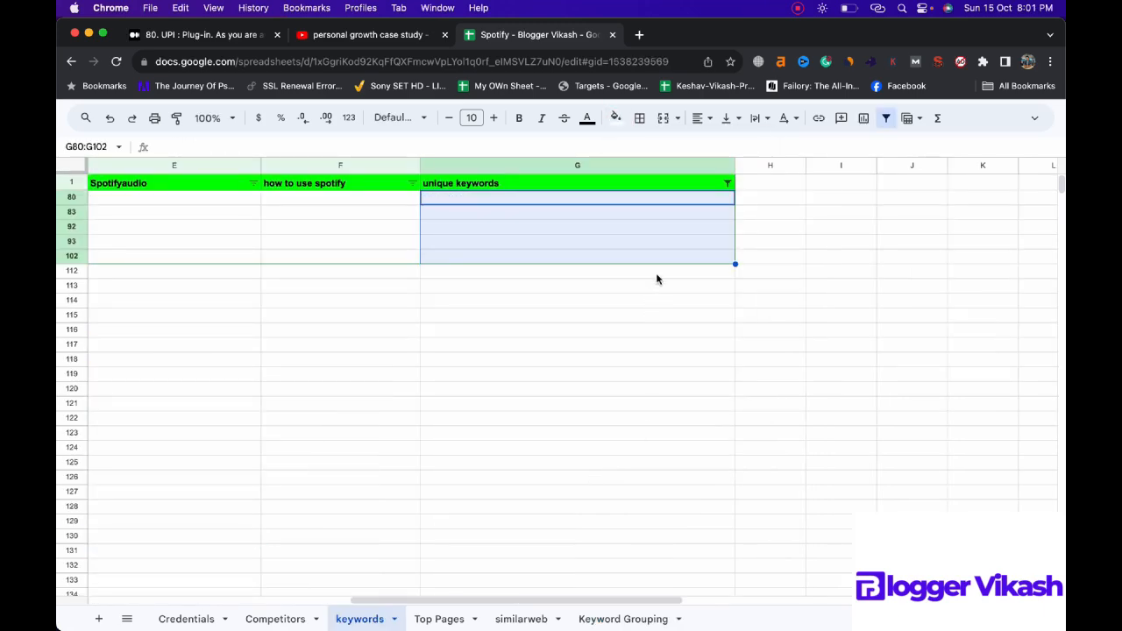
Step: Set the unique keywords column's filter condition to None to remove the "hulu" filter in the keywords sheet
click(727, 183)
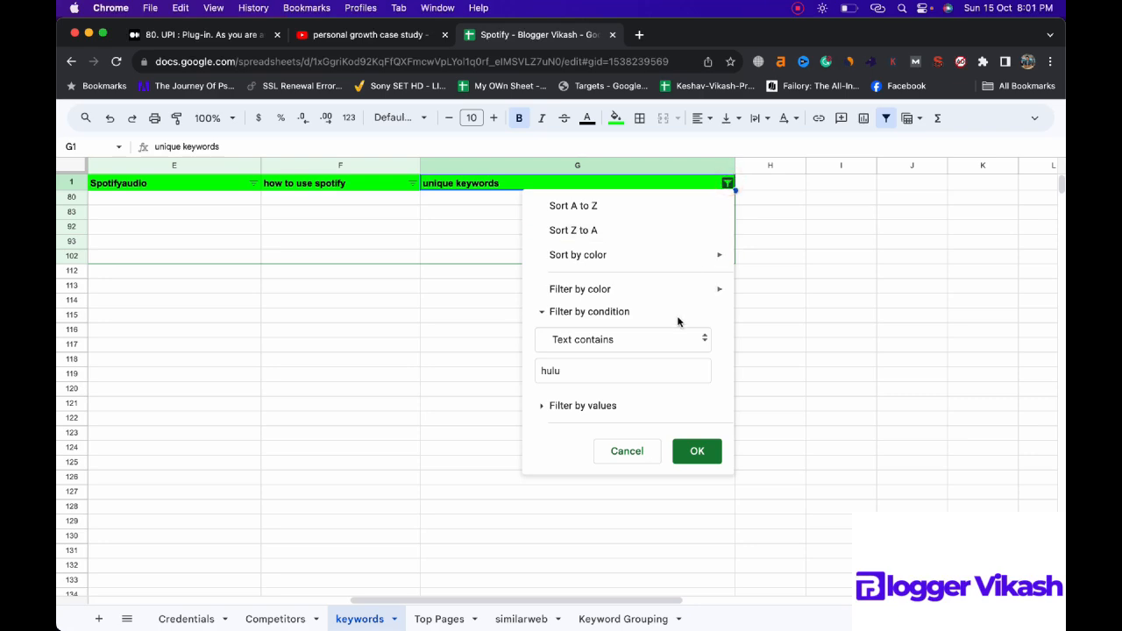
click(668, 338)
click(591, 249)
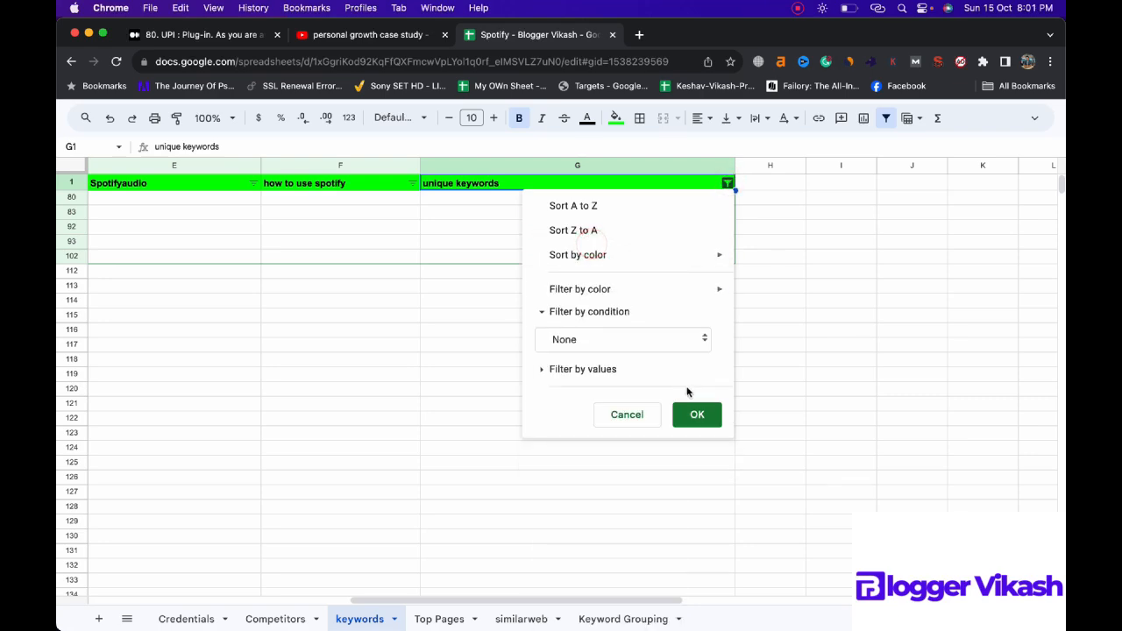
click(697, 414)
Step: Review the remaining ungrouped entries in the unique keywords column for another common topic
scroll(649, 263, down, 5)
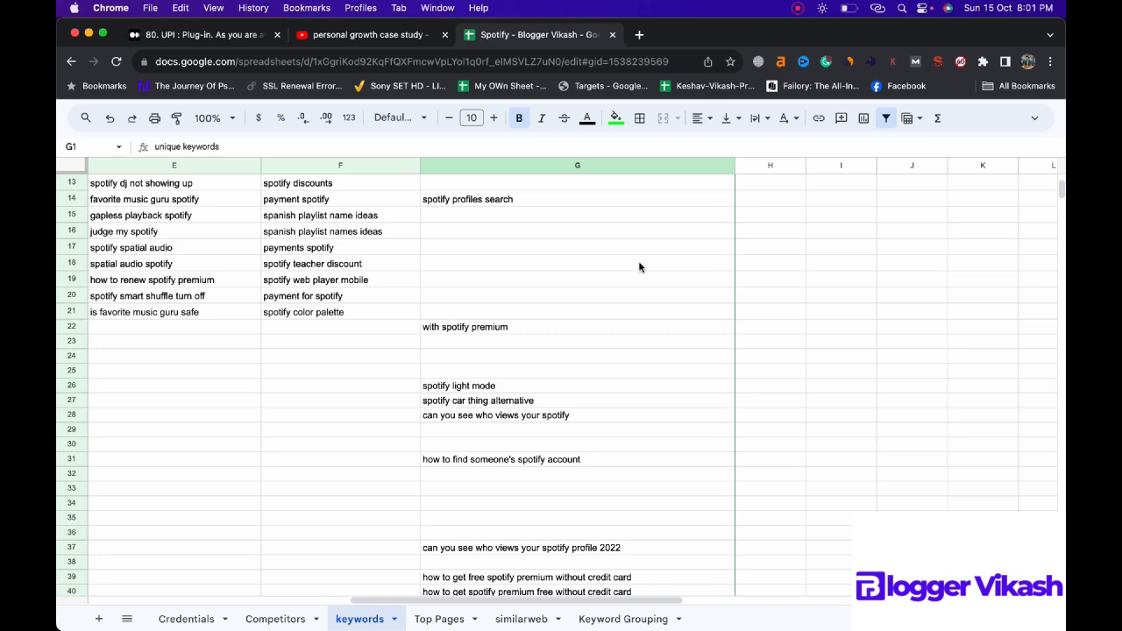
scroll(640, 267, down, 3)
scroll(640, 267, down, 5)
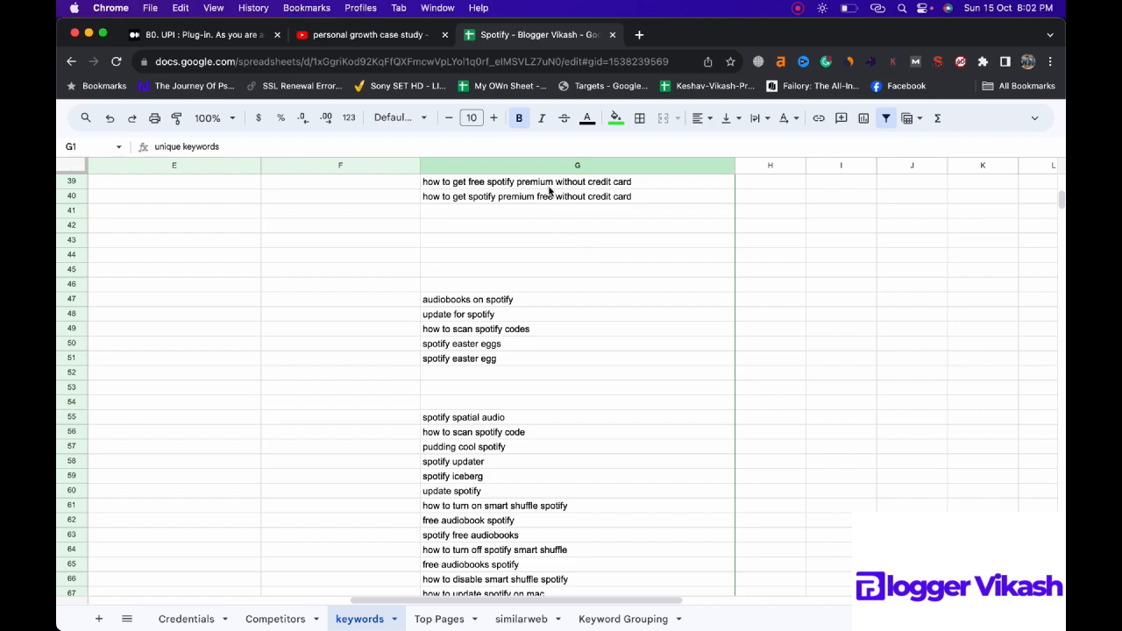
scroll(600, 324, down, 1)
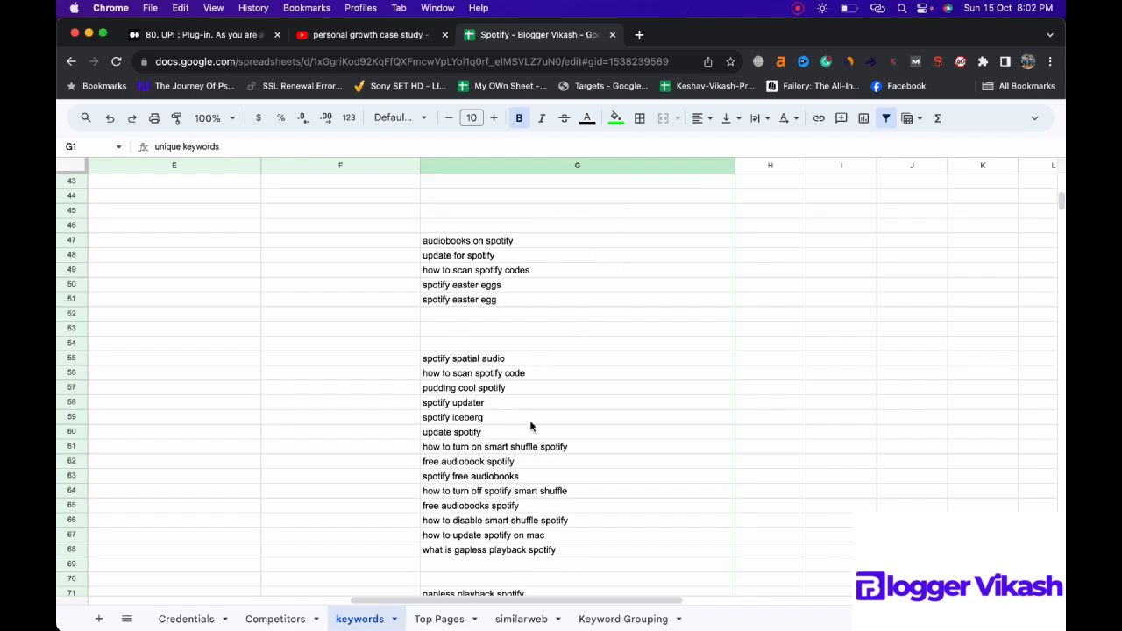
scroll(557, 460, down, 4)
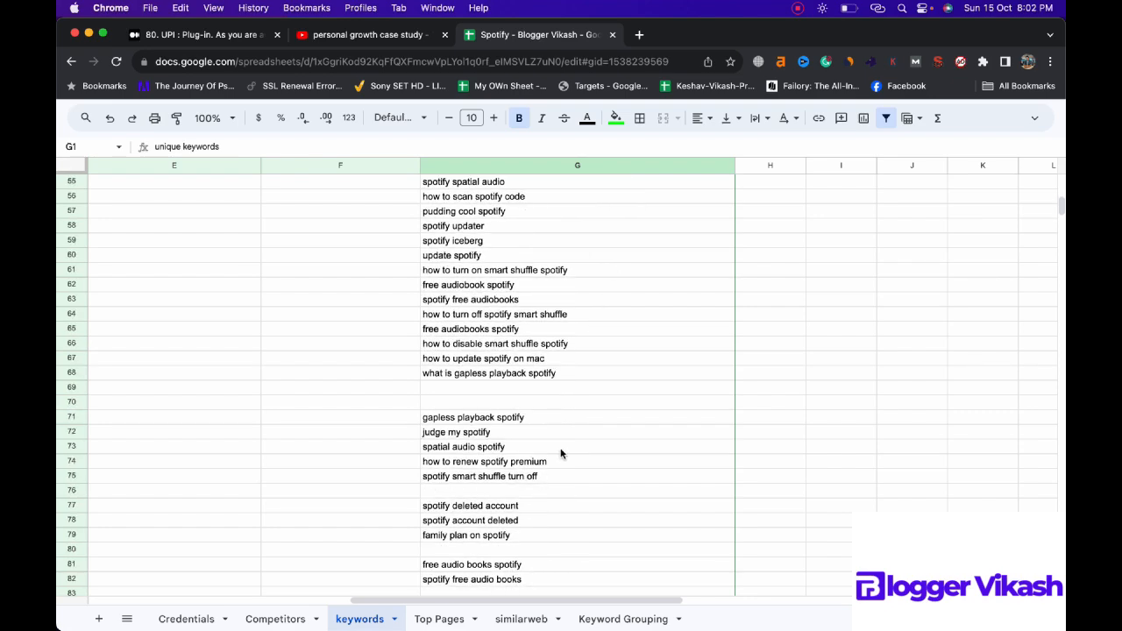
scroll(560, 452, down, 1)
scroll(561, 453, down, 1)
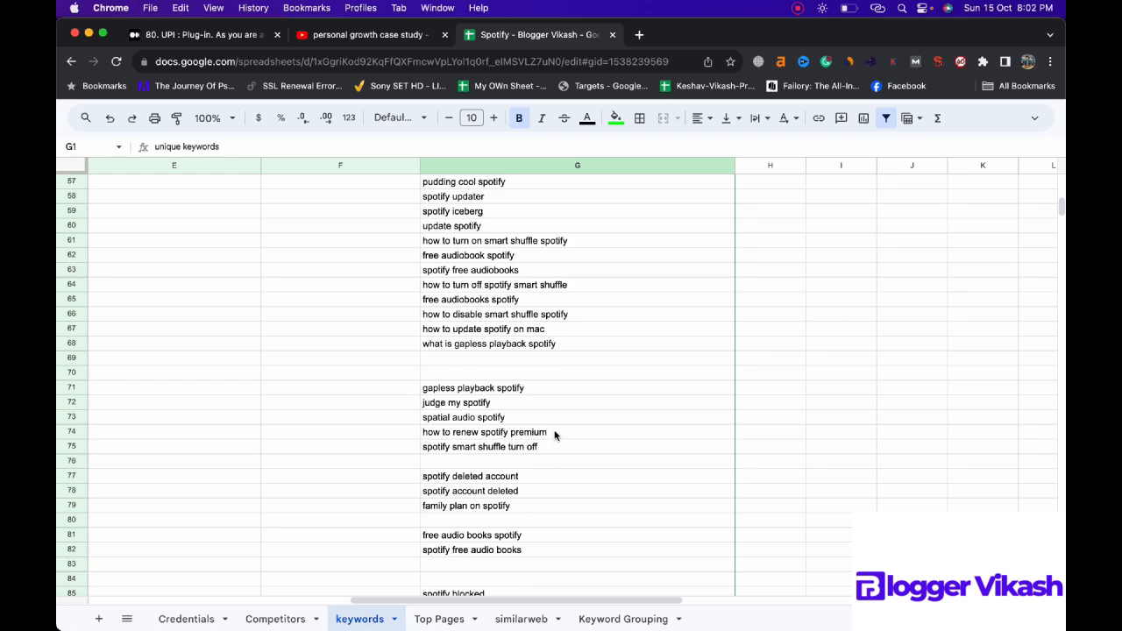
scroll(560, 425, up, 15)
Step: Filter the unique keywords column to entries whose text contains "premium"
click(731, 183)
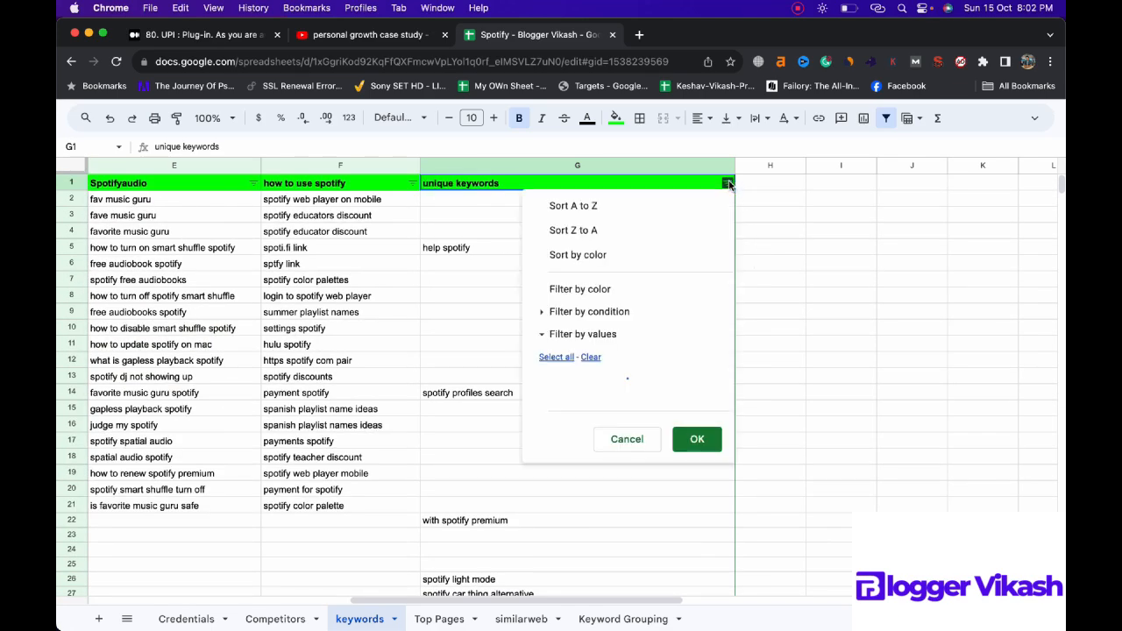
click(621, 313)
click(623, 344)
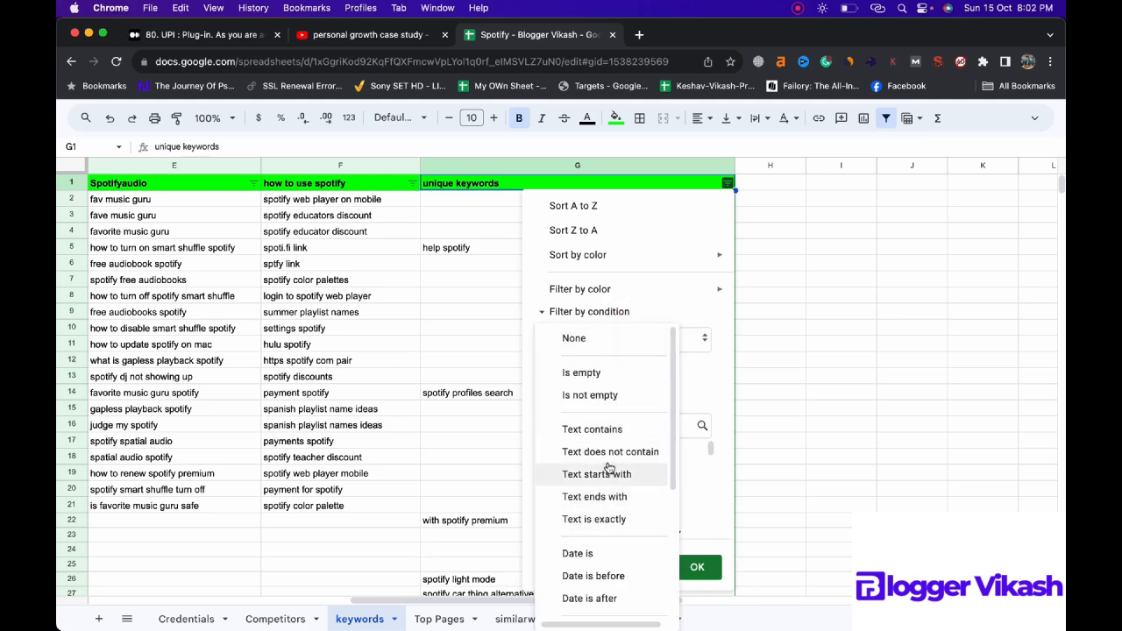
click(601, 429)
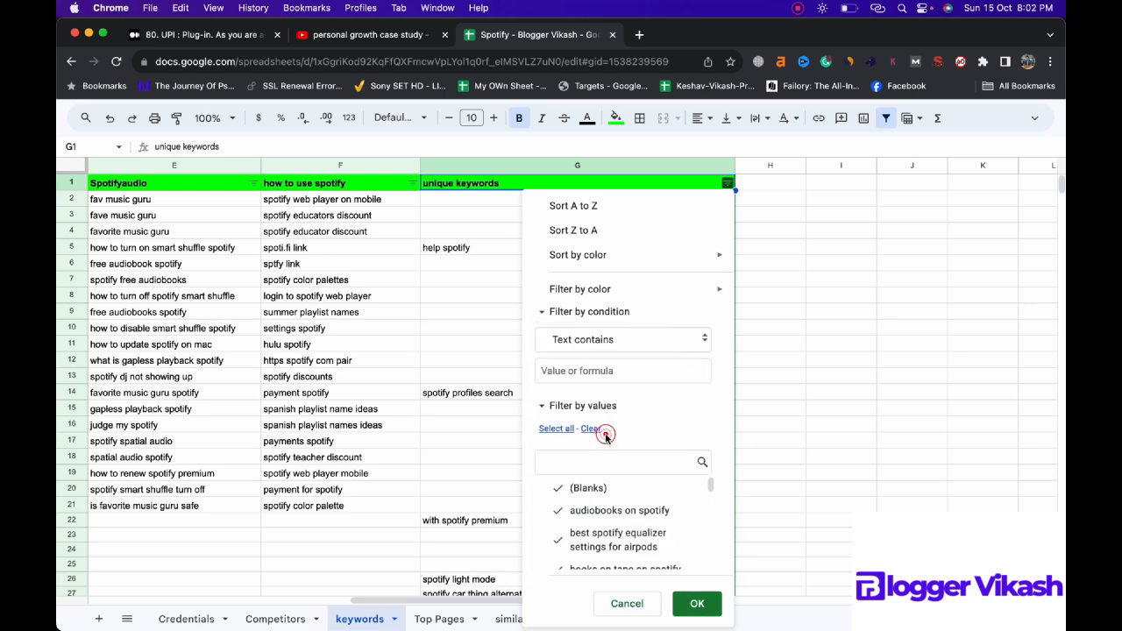
click(596, 371)
text(premium)
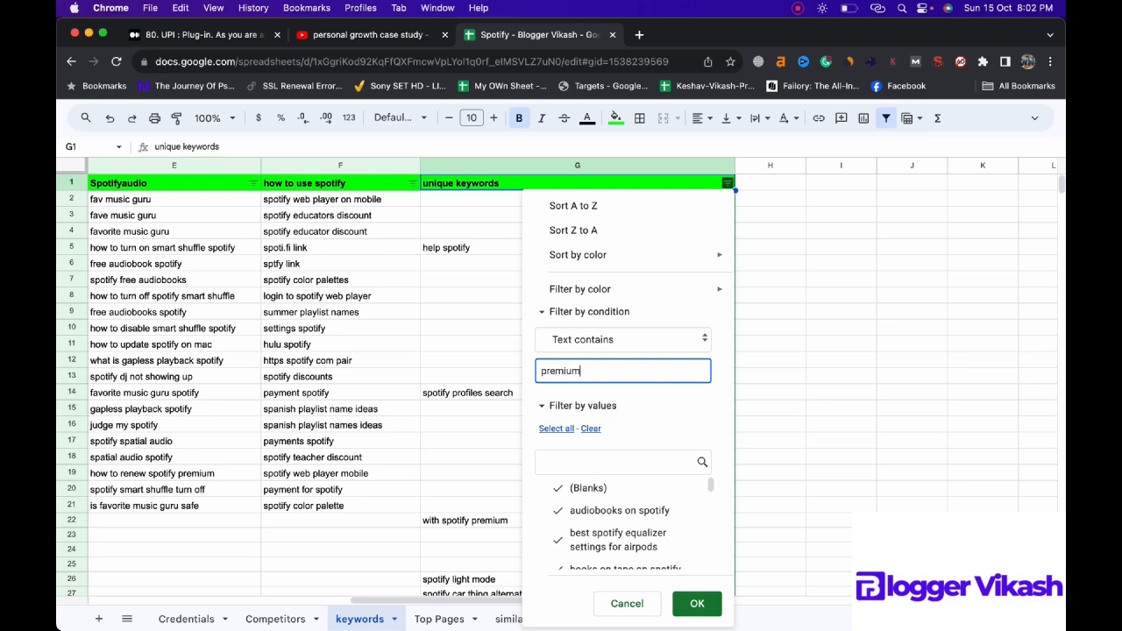
click(696, 603)
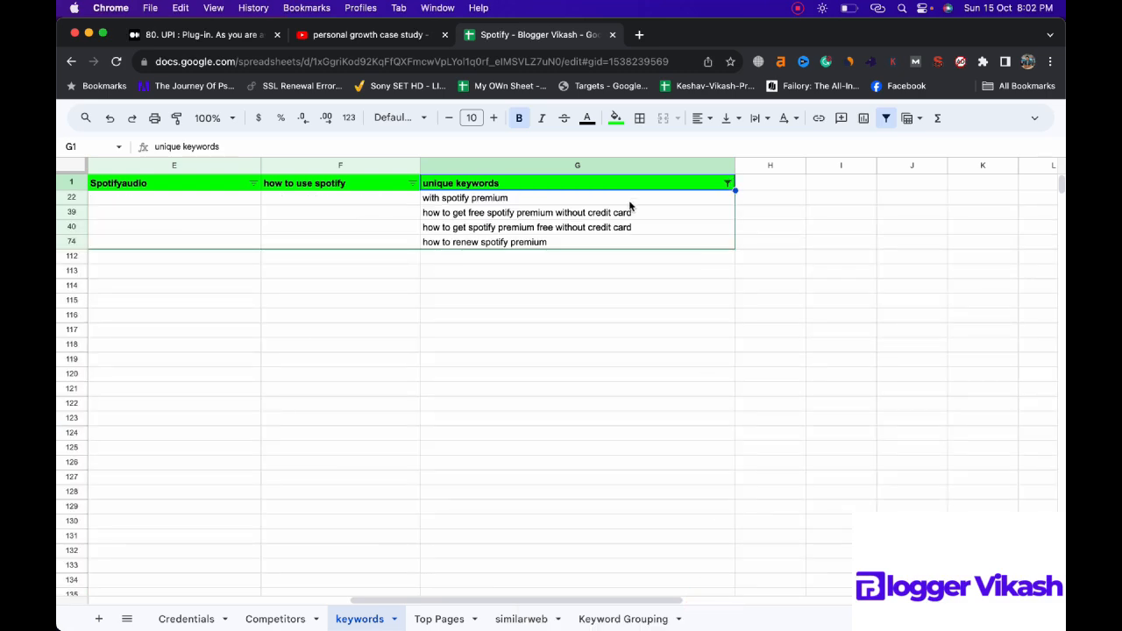
Step: Copy the filtered "premium" keywords into the Keyword Grouping sheet, starting at cell A67
drag(628, 200, 632, 243)
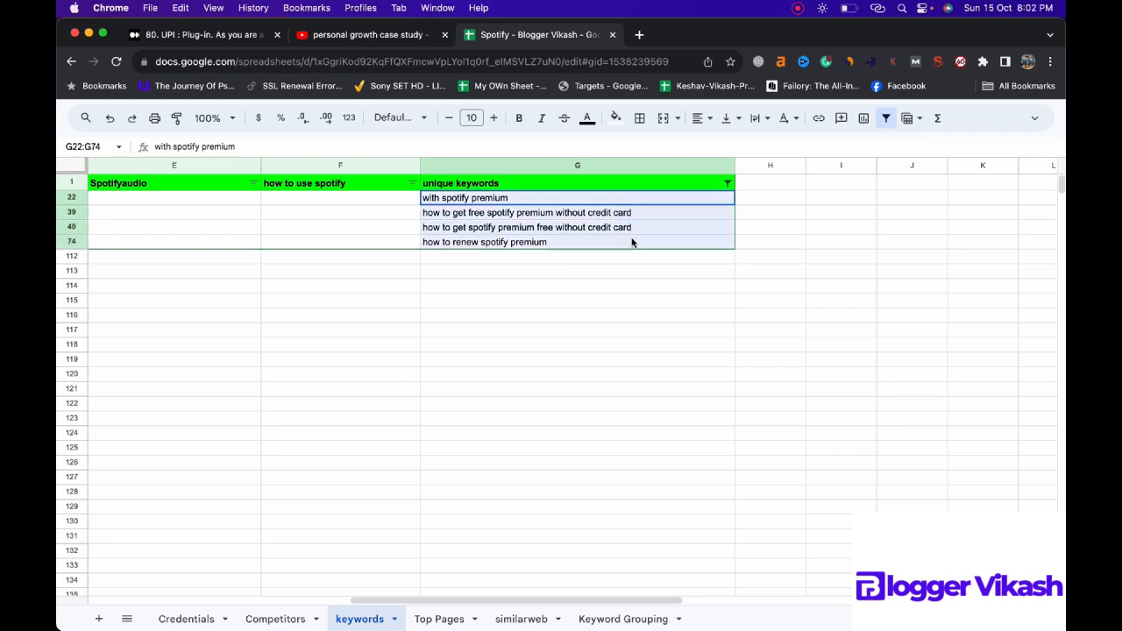
key(super+c)
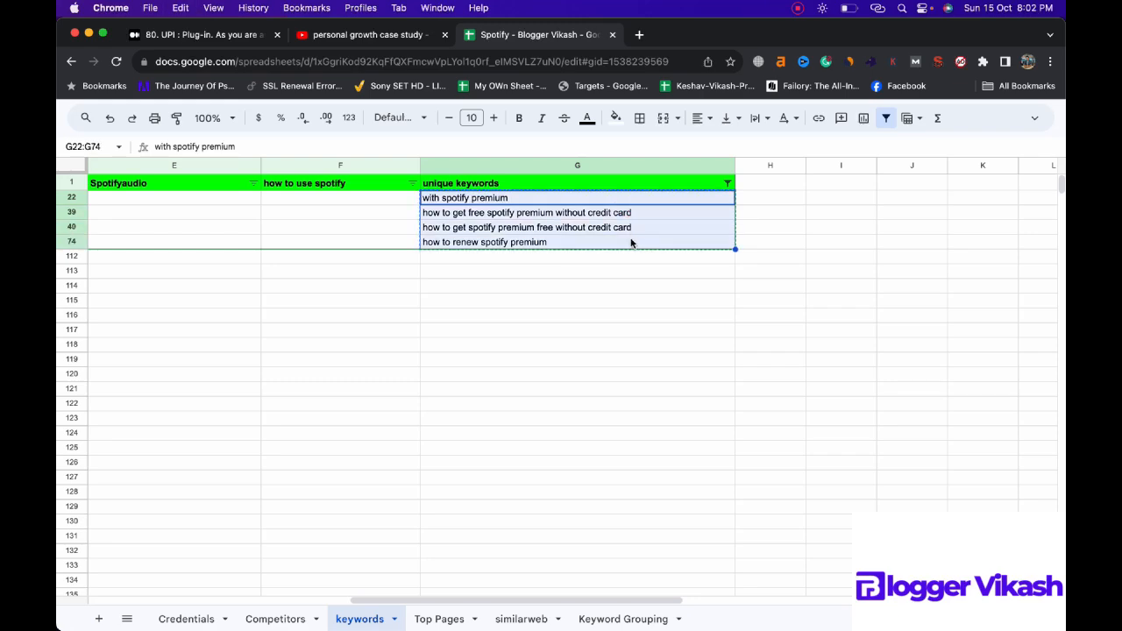
click(623, 619)
scroll(394, 324, down, 10)
scroll(389, 324, up, 2)
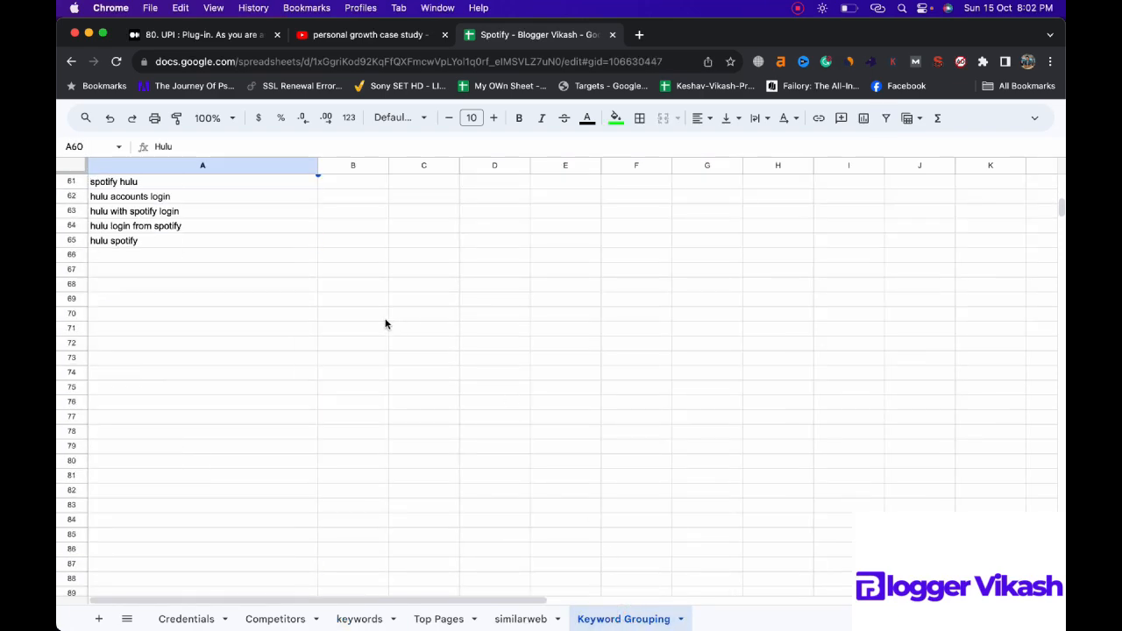
click(174, 271)
key(super+v)
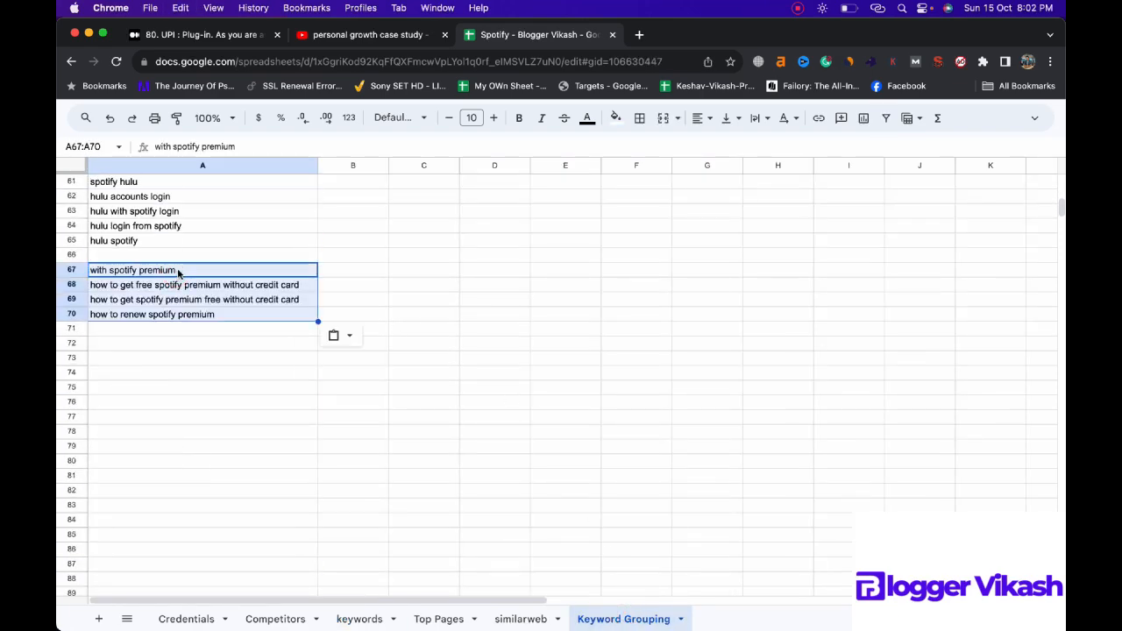
Step: Enter the heading "Premium" in cell A66 above the premium keywords and fill the cell green
click(185, 258)
key(Return)
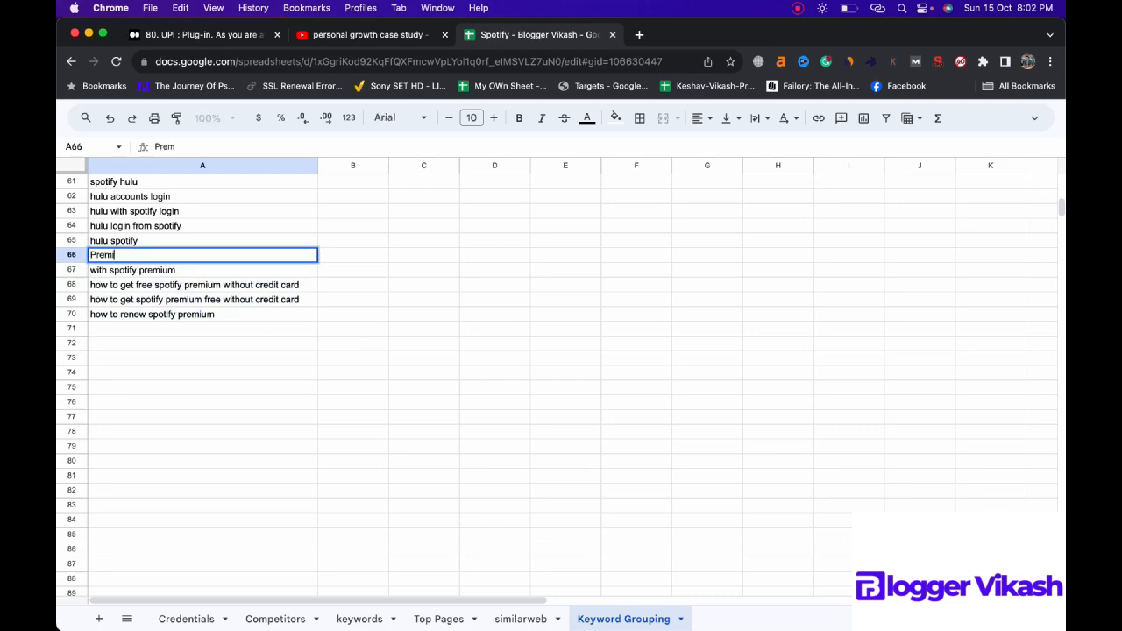
text(Premium)
click(333, 272)
click(281, 255)
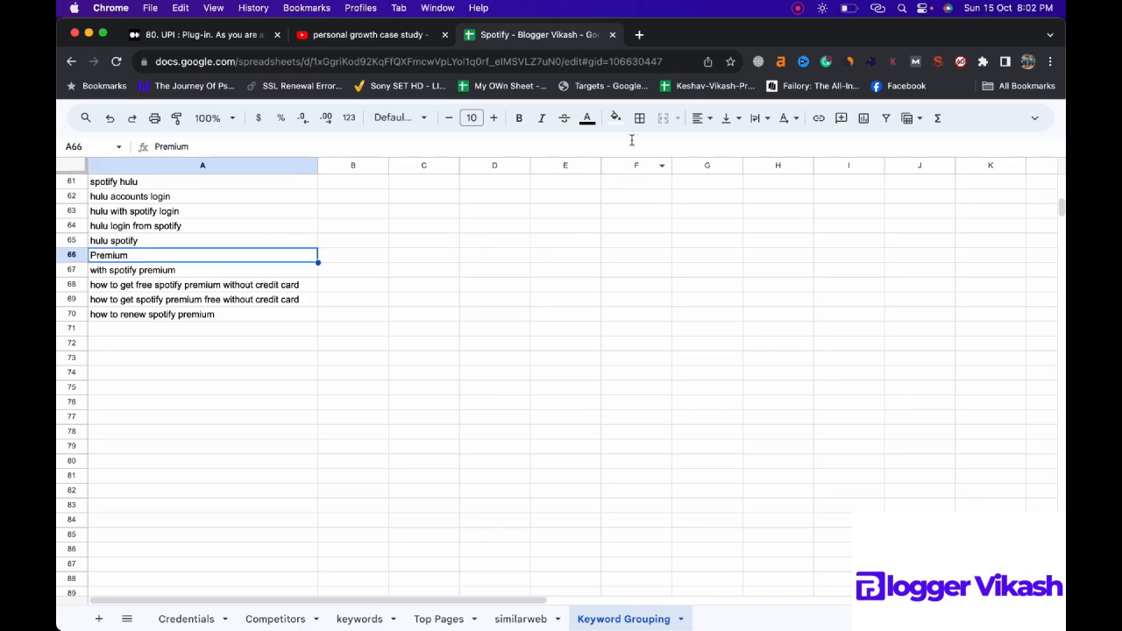
click(614, 118)
click(682, 182)
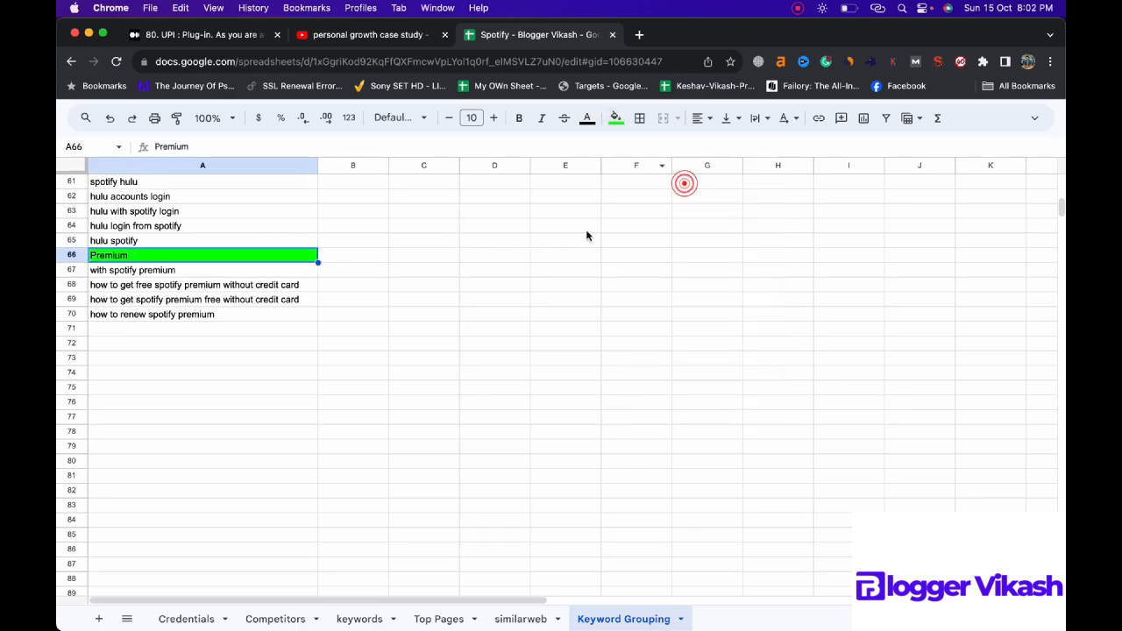
Step: Return to the keywords sheet and examine the leftover unique keywords, including those in rows 47 to 85, for the next grouping topic
click(359, 619)
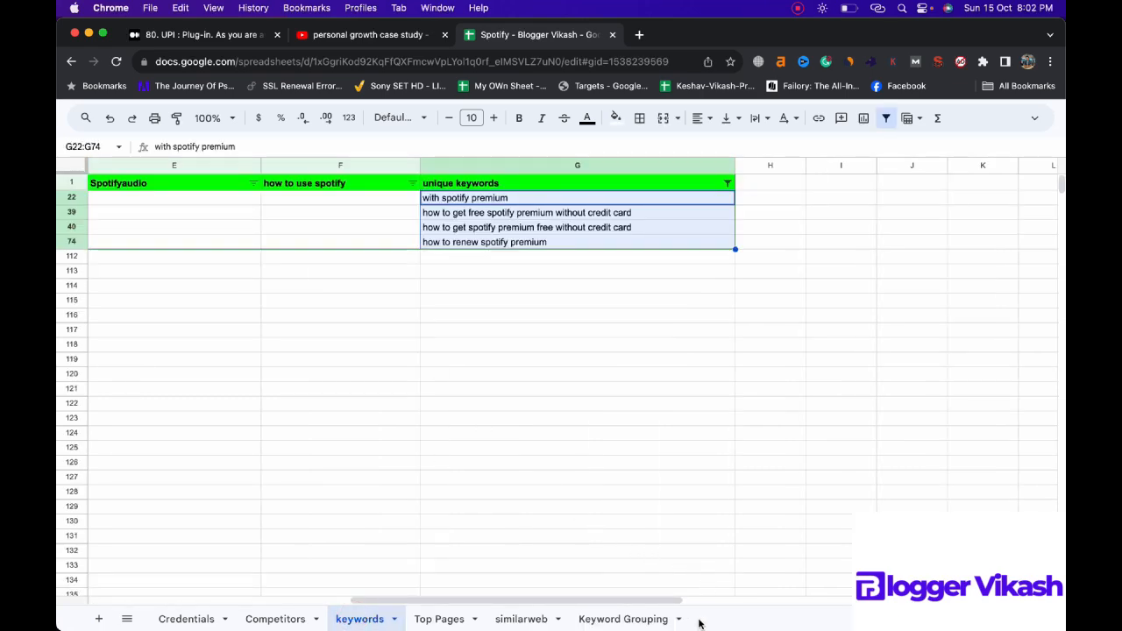
drag(631, 598, 250, 564)
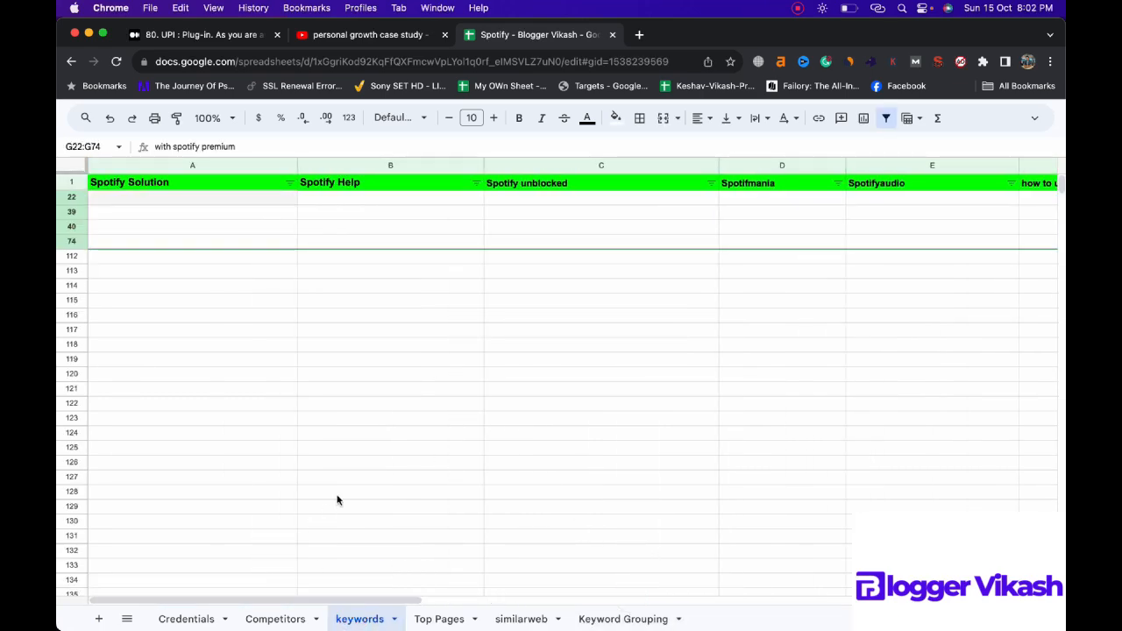
scroll(340, 498, down, 2)
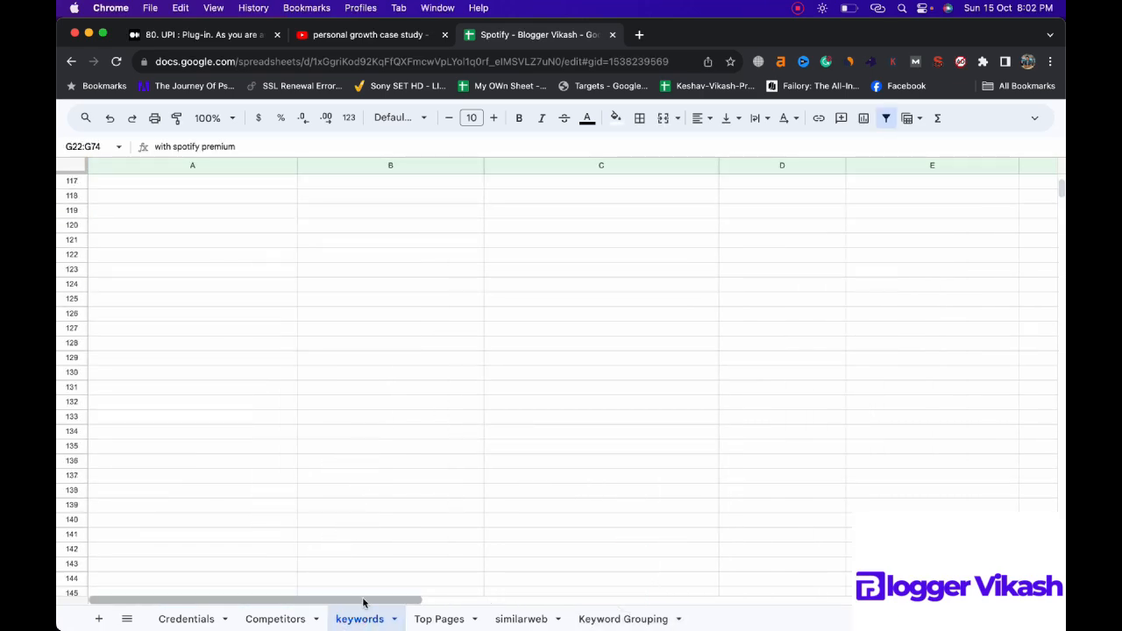
drag(363, 602, 675, 596)
scroll(677, 544, up, 3)
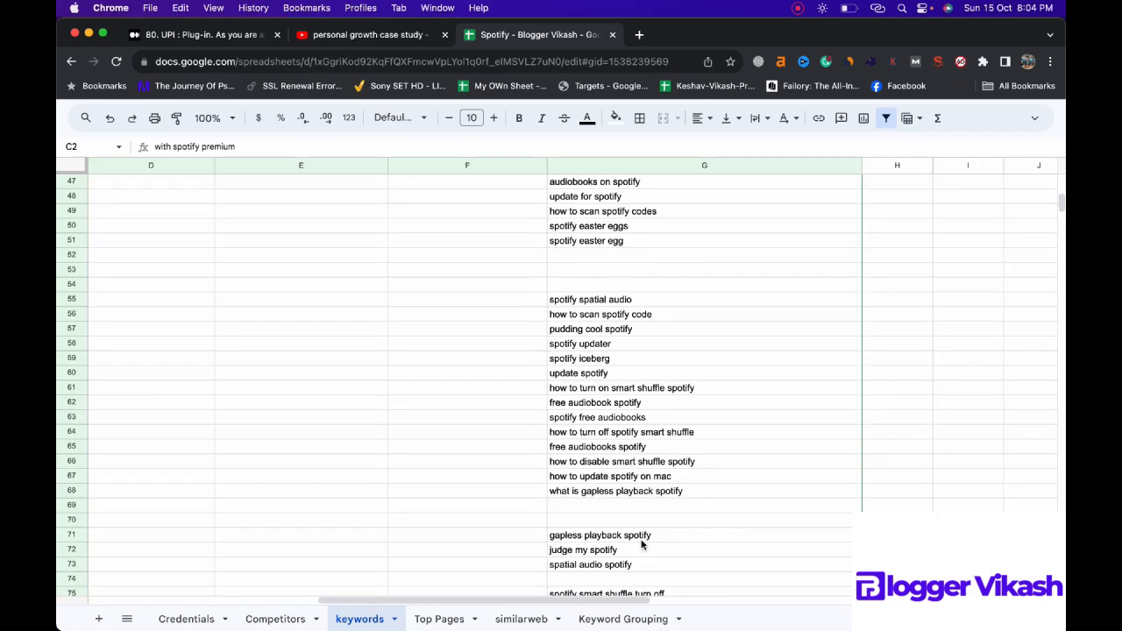
scroll(641, 544, down, 1)
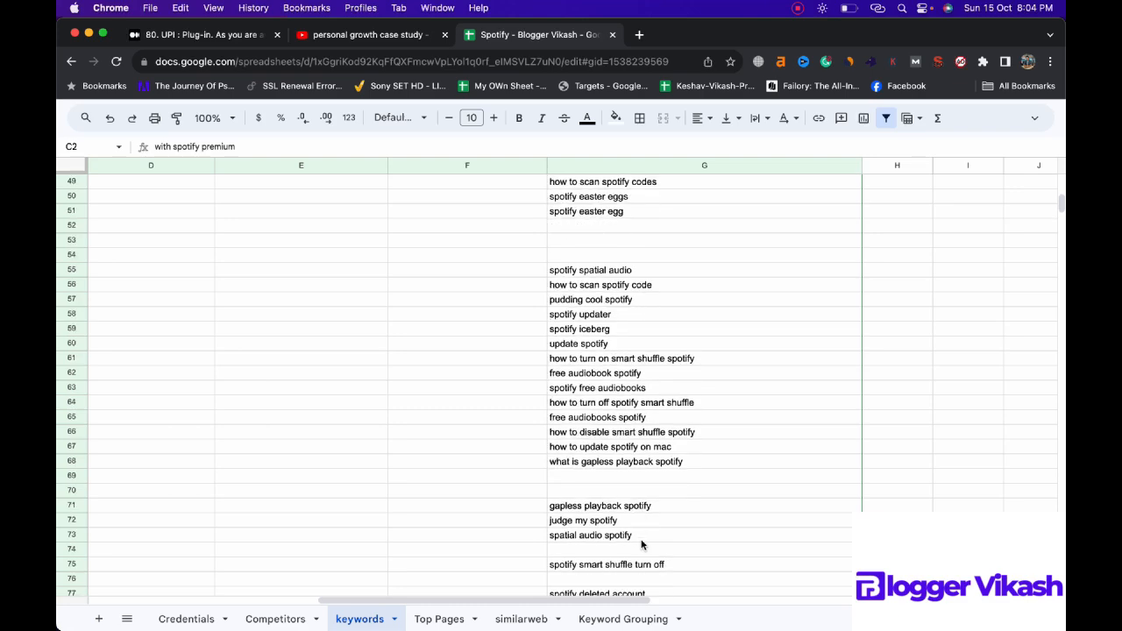
scroll(641, 545, down, 2)
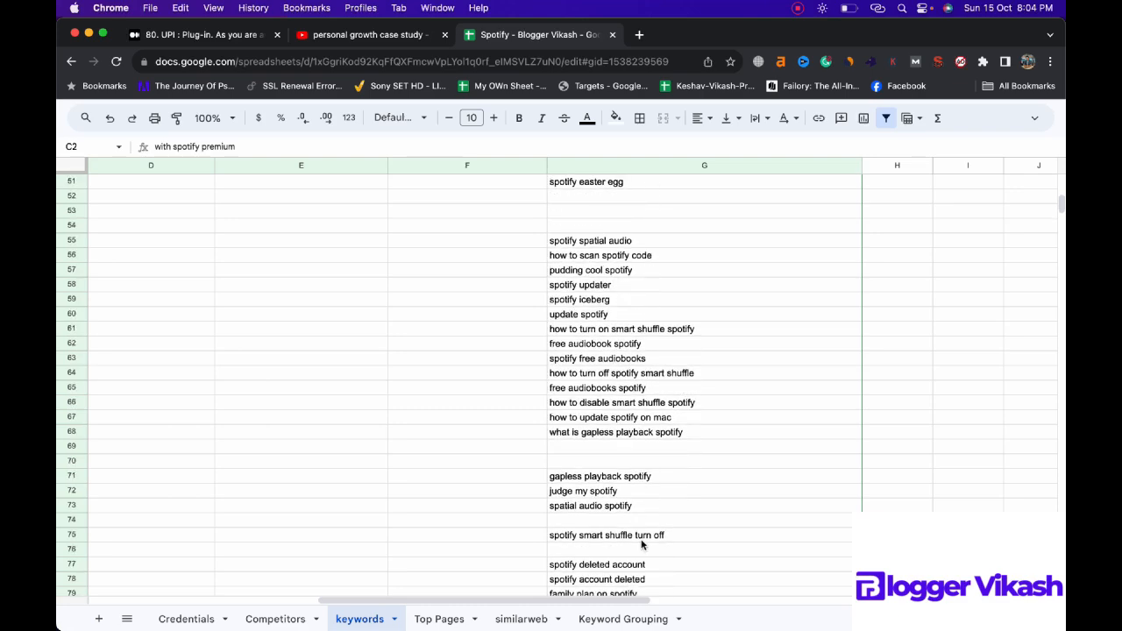
click(650, 537)
scroll(648, 552, down, 1)
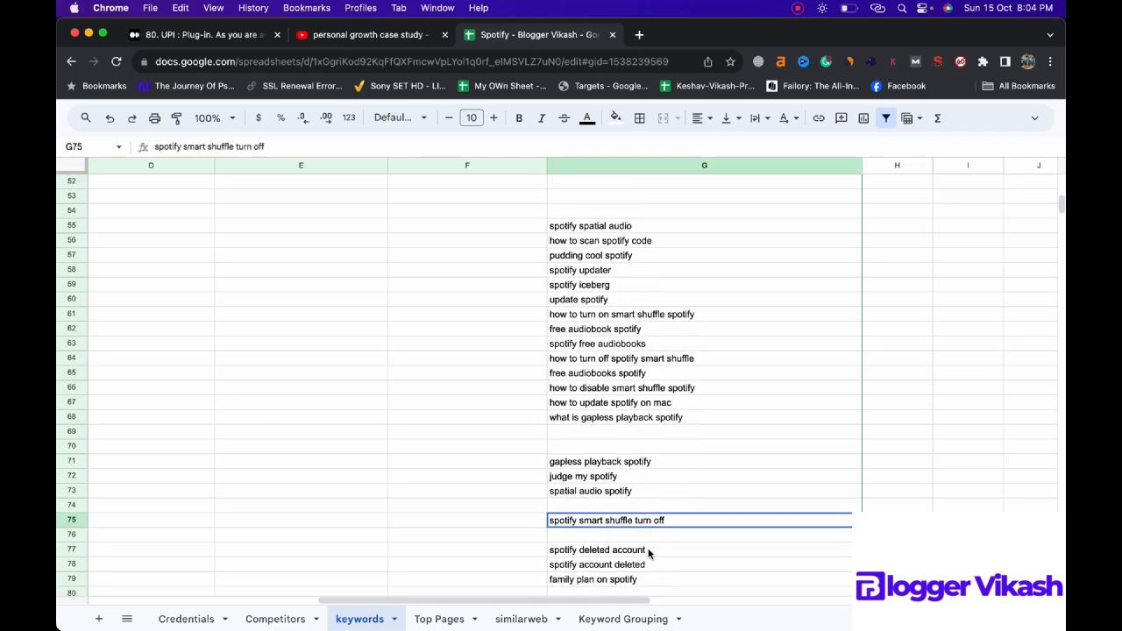
click(646, 549)
click(653, 564)
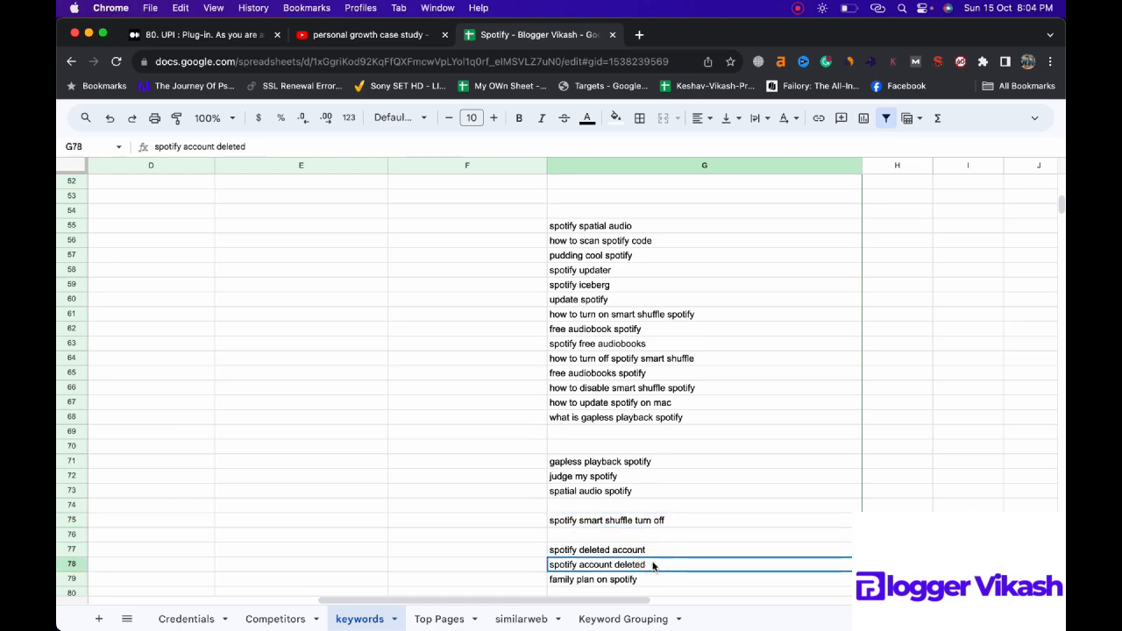
scroll(652, 567, down, 2)
scroll(653, 565, down, 2)
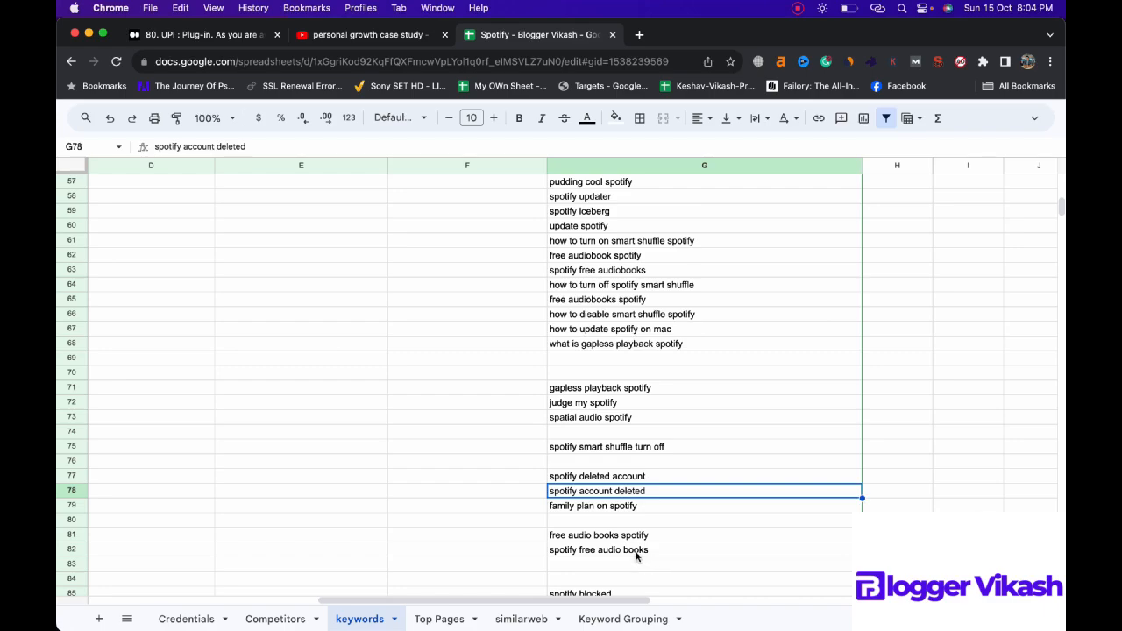
scroll(666, 542, up, 20)
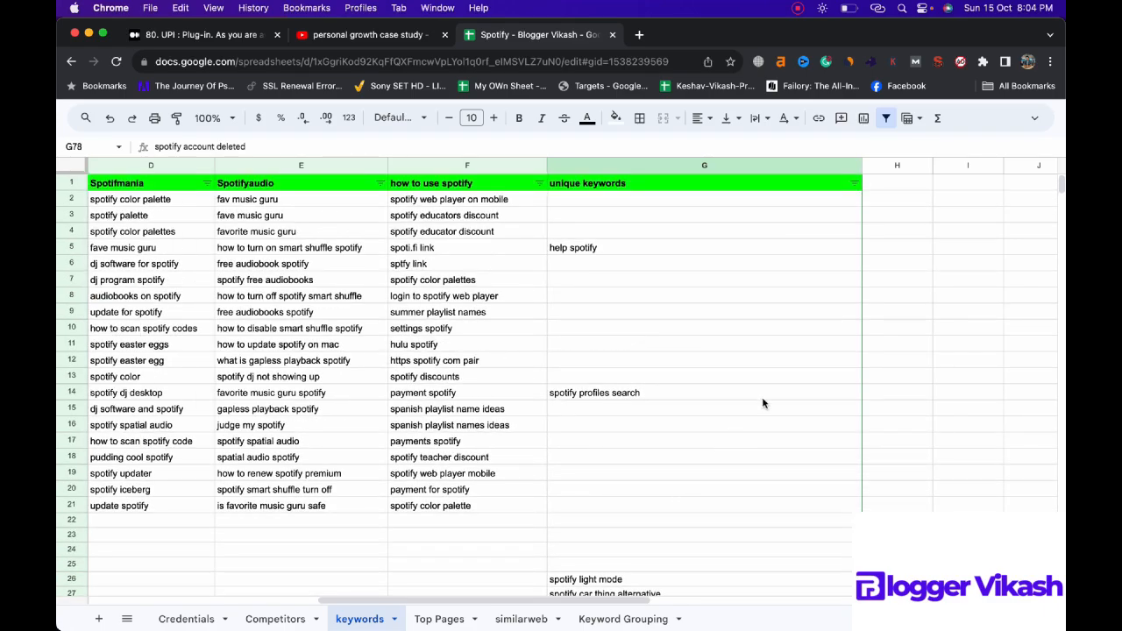
Step: Filter the unique keywords column to entries whose text contains "audio"
click(854, 184)
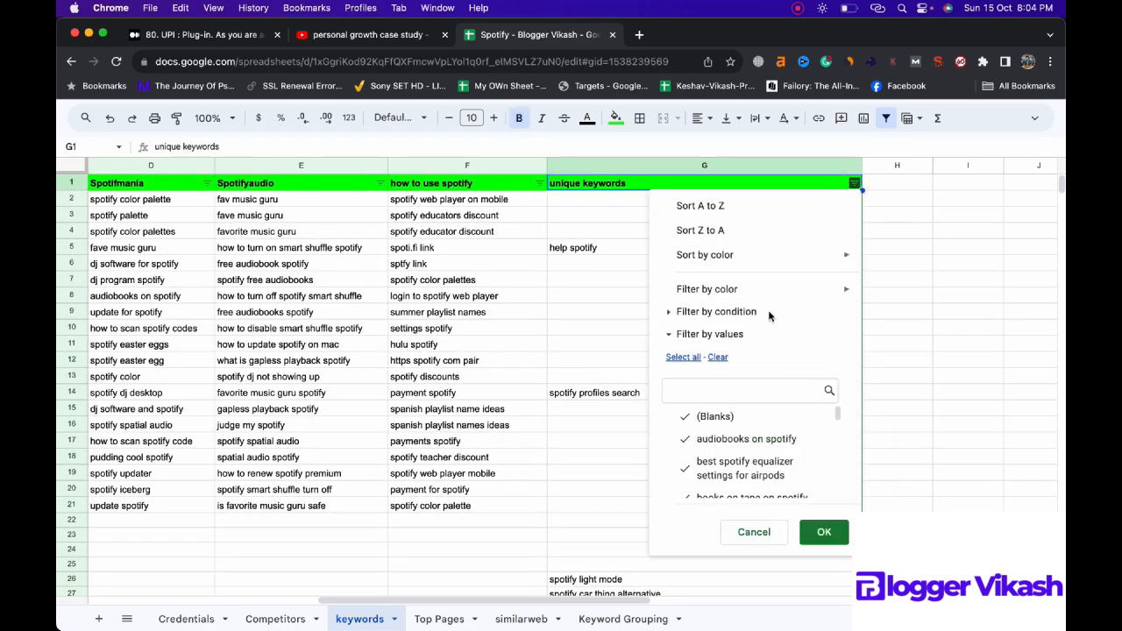
click(741, 311)
click(712, 338)
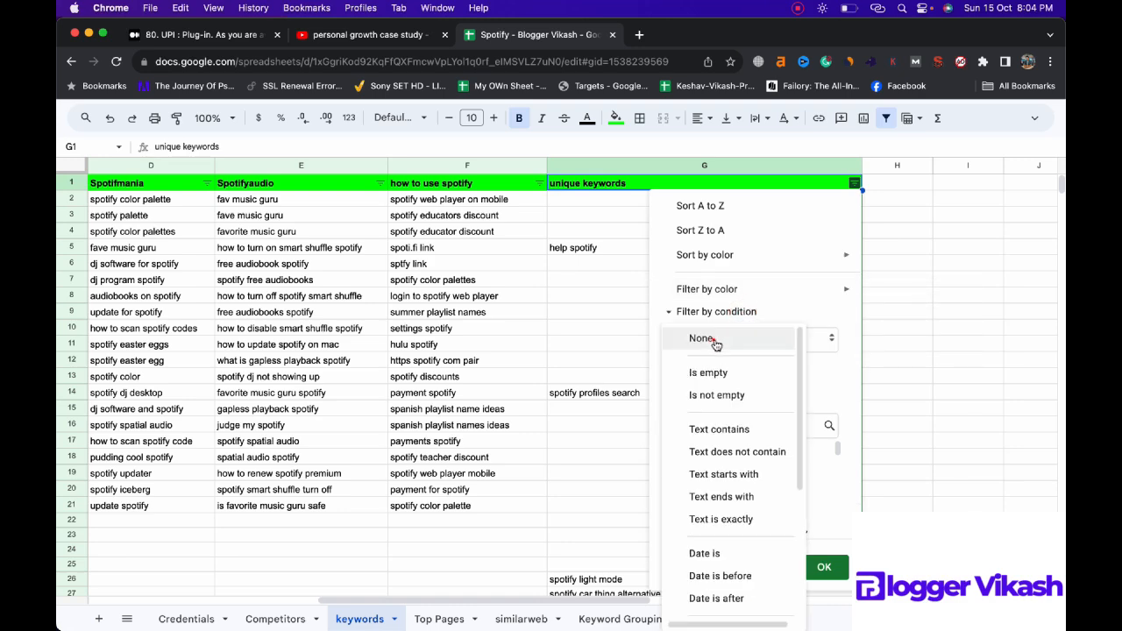
click(718, 429)
click(721, 371)
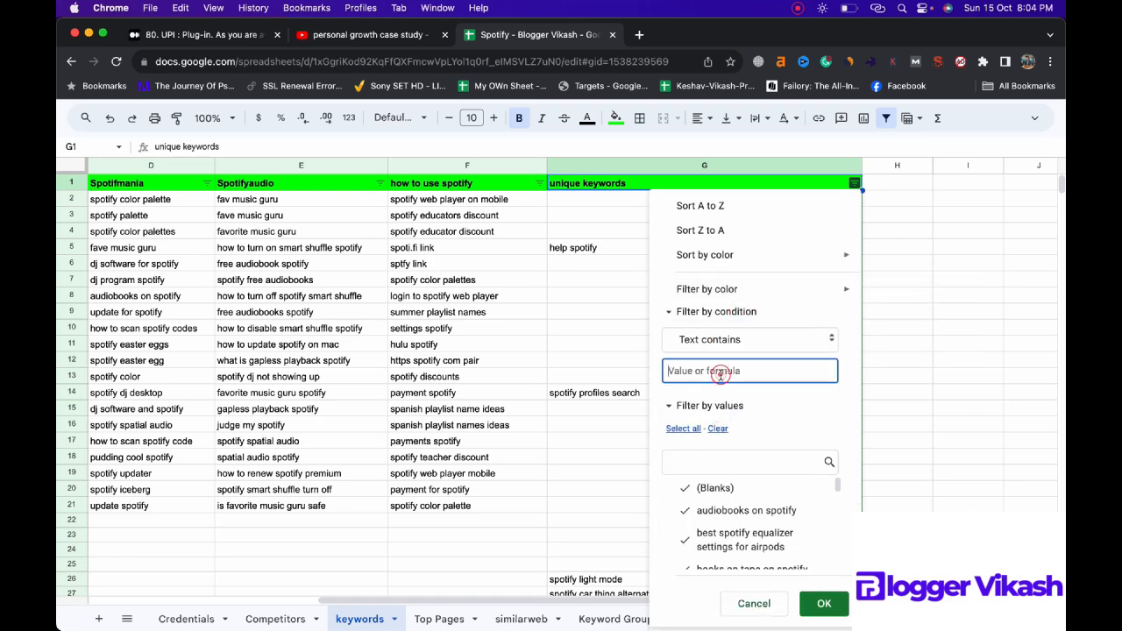
text(audio)
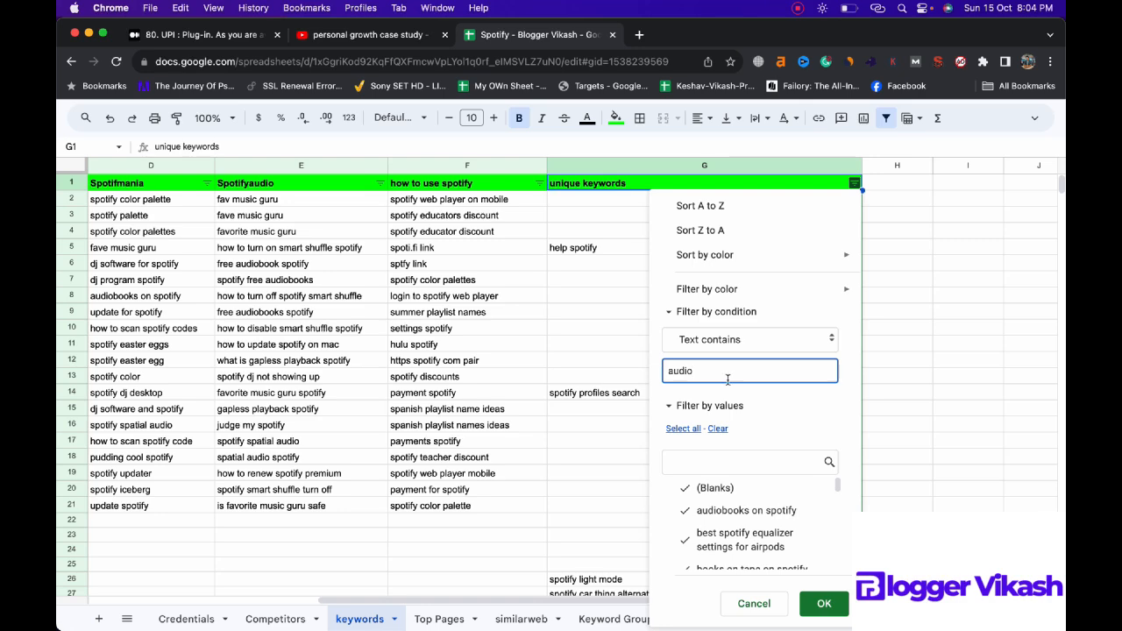
click(824, 603)
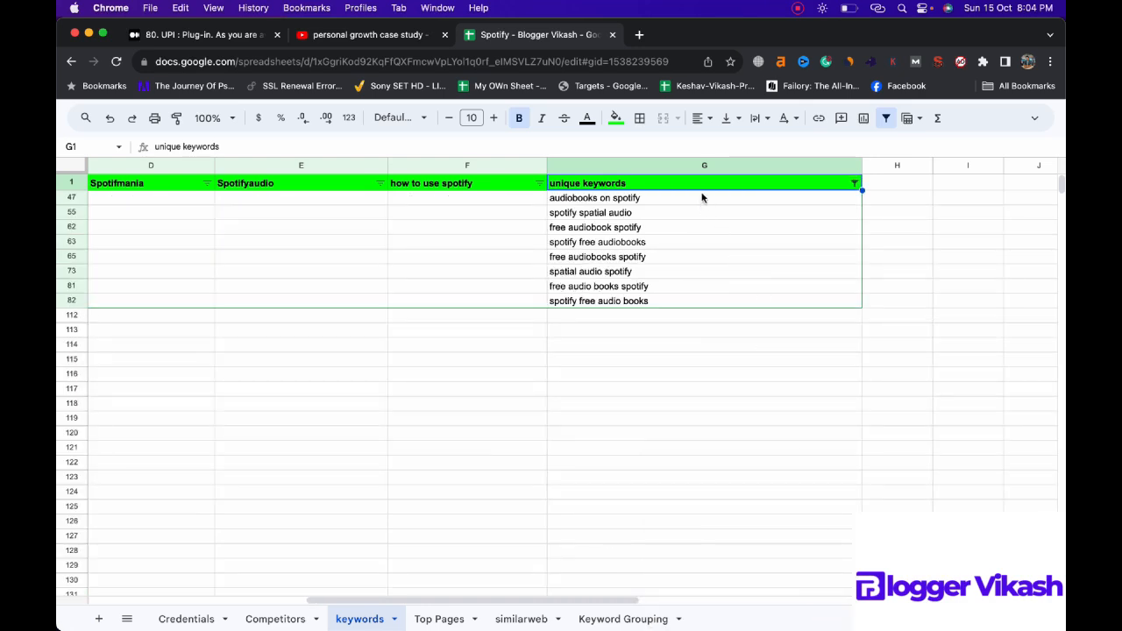
Step: Copy the filtered "audio" keywords from the unique keywords column into the Keyword Grouping sheet, starting at cell A73
drag(701, 197, 695, 301)
key(cmd+c)
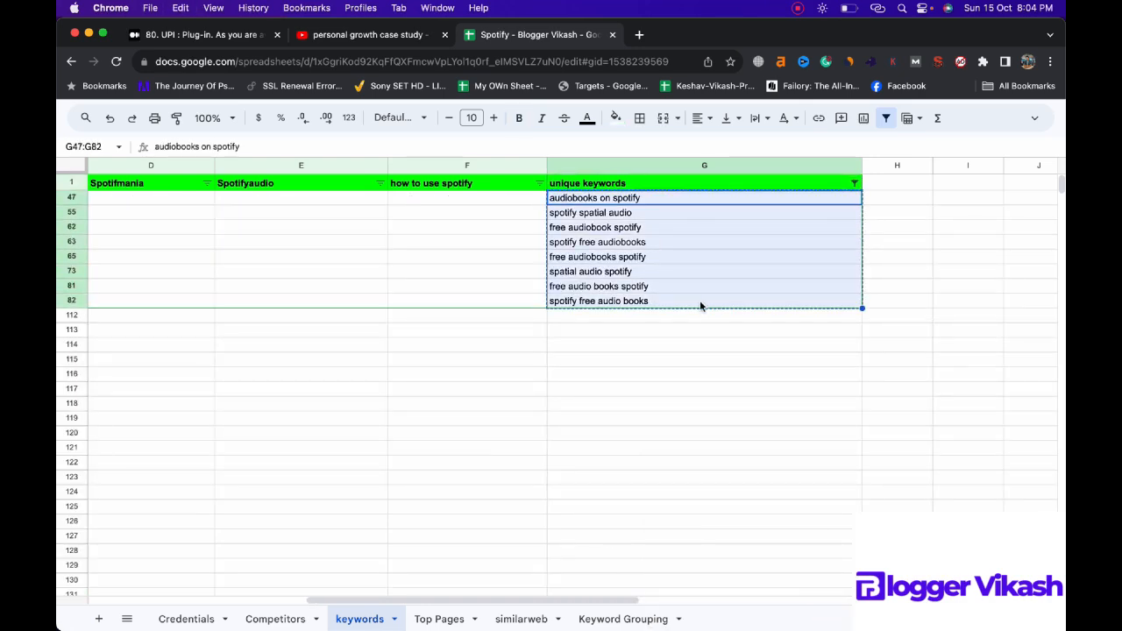
click(603, 617)
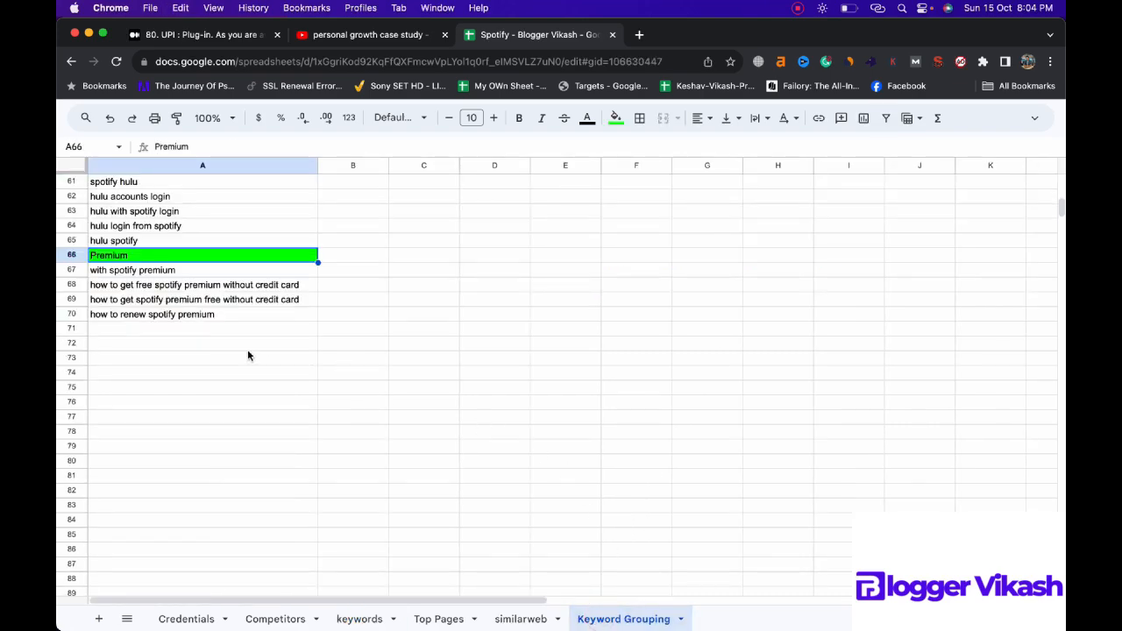
click(201, 358)
key(super+v)
Step: Enter the heading "Audio" in cell A72 above the audio keywords and fill the cell green
click(200, 342)
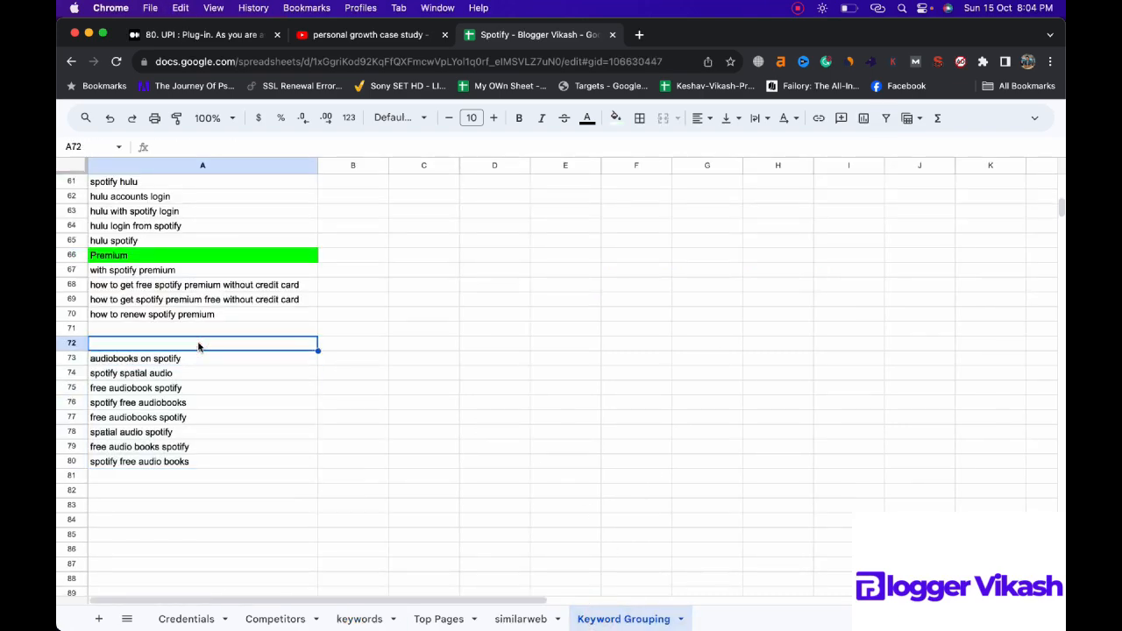
text(Audio)
key(BackSpace)
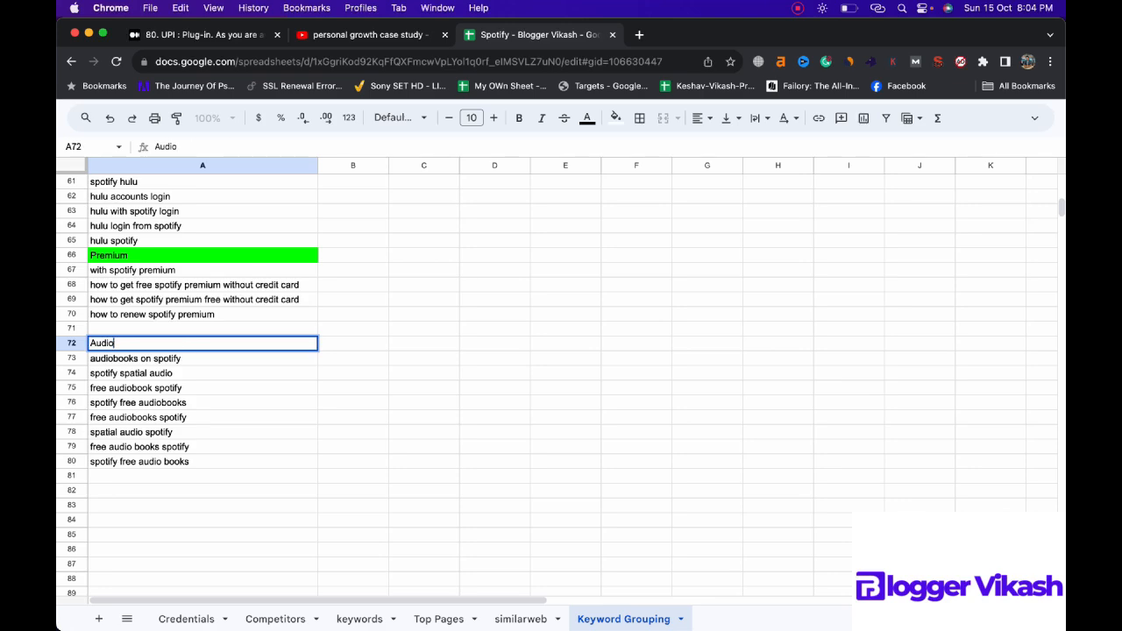
drag(322, 414, 321, 408)
click(267, 342)
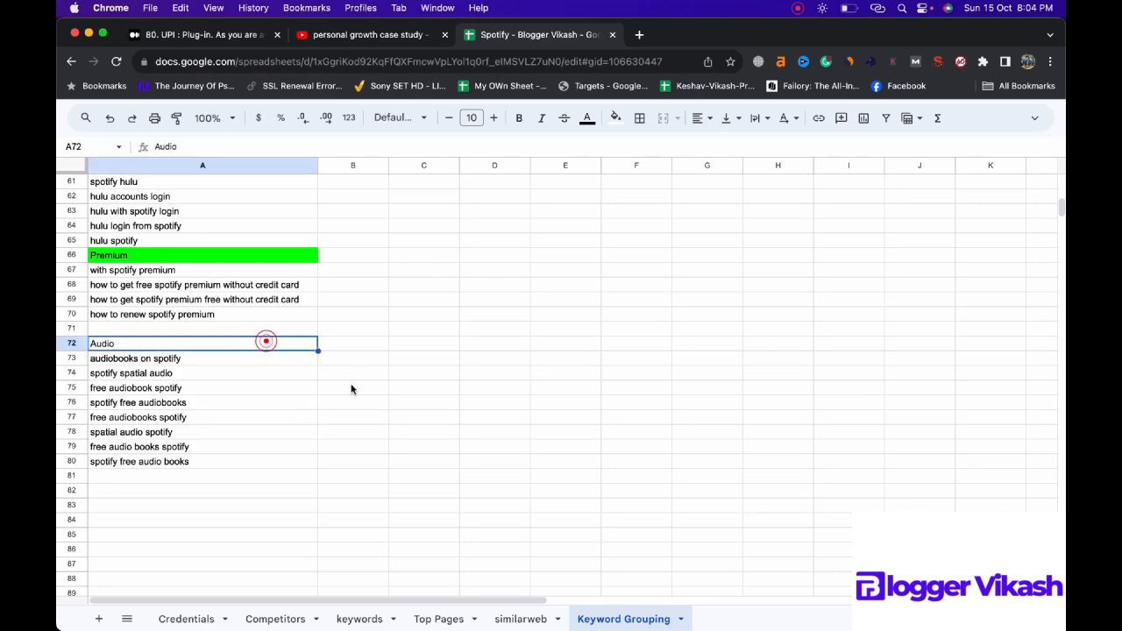
click(616, 117)
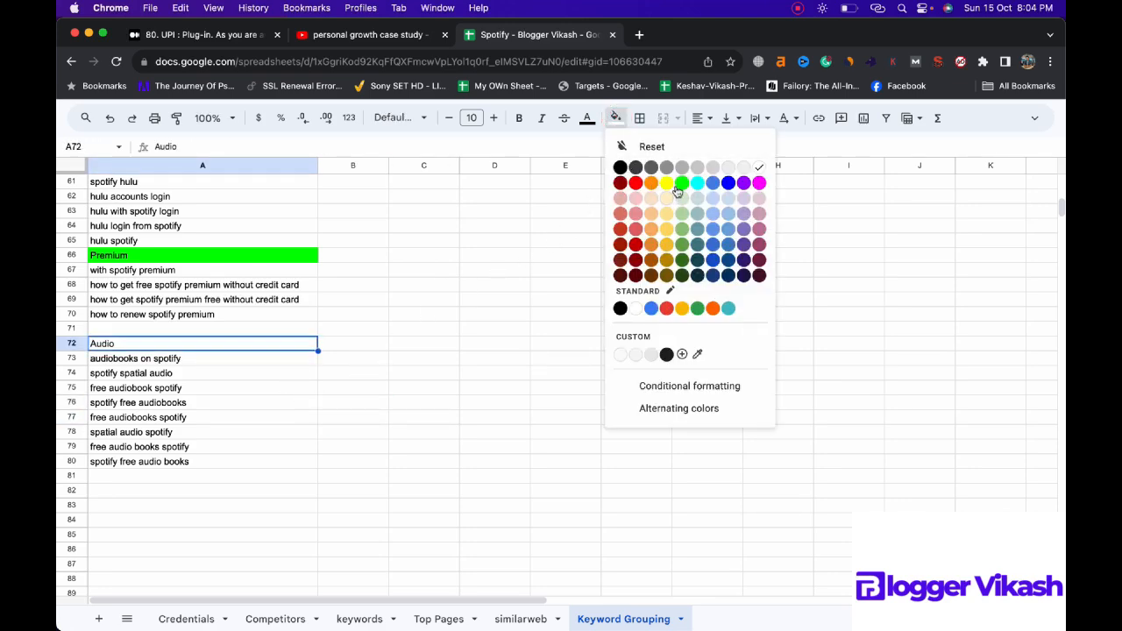
click(675, 186)
scroll(295, 418, up, 2)
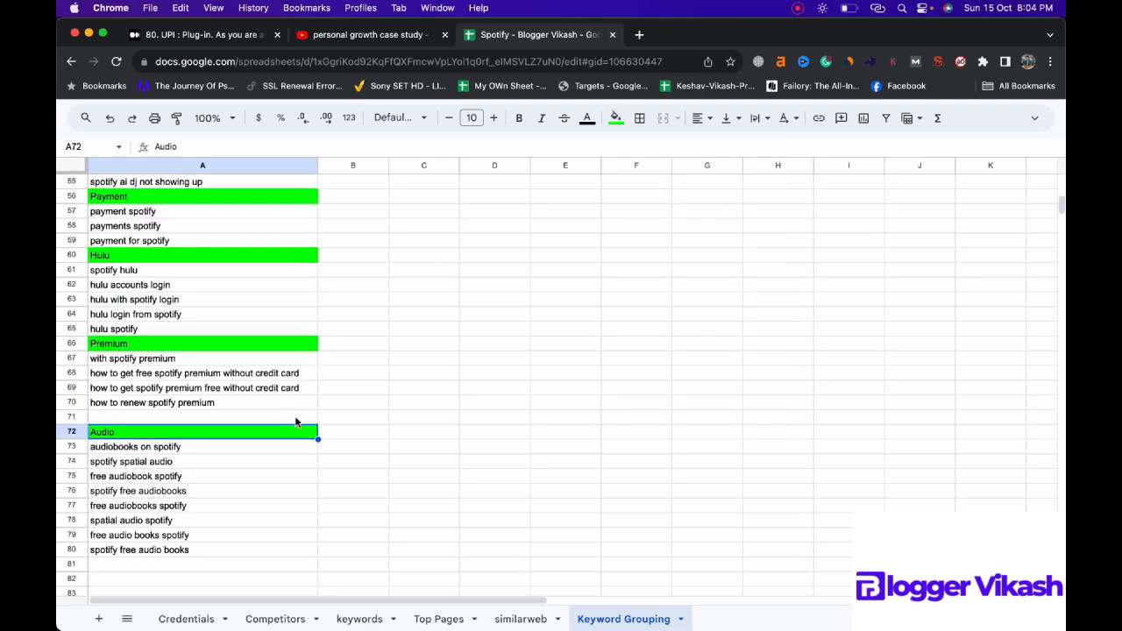
scroll(298, 418, down, 3)
click(183, 465)
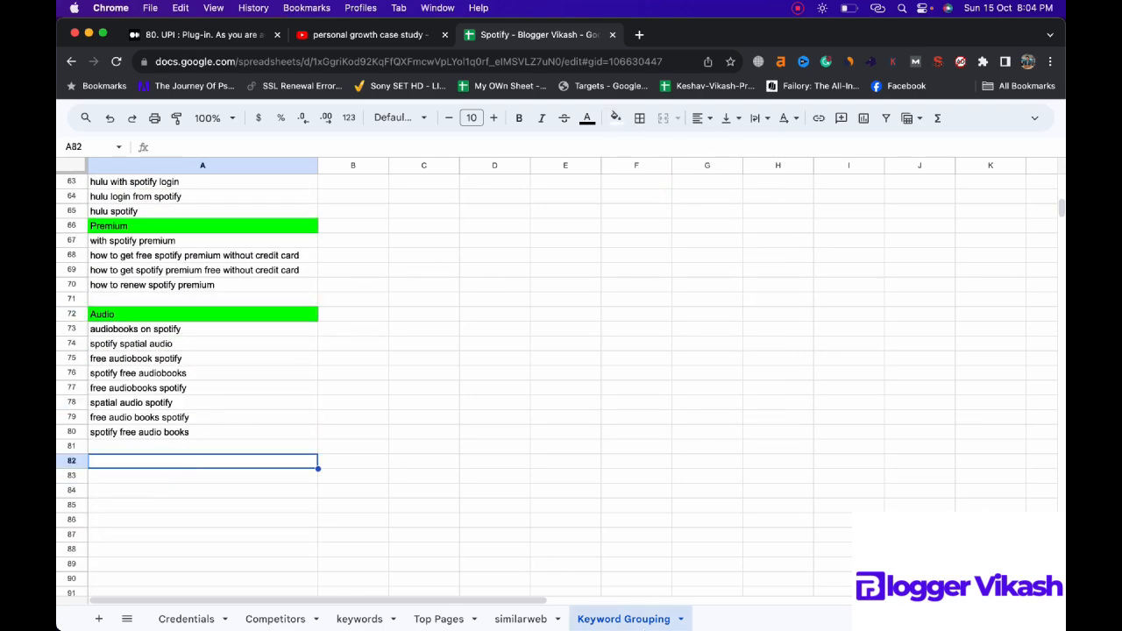
Step: Delete the filtered audio keywords from the keywords sheet's unique keywords column and remove the column's filter condition
click(361, 619)
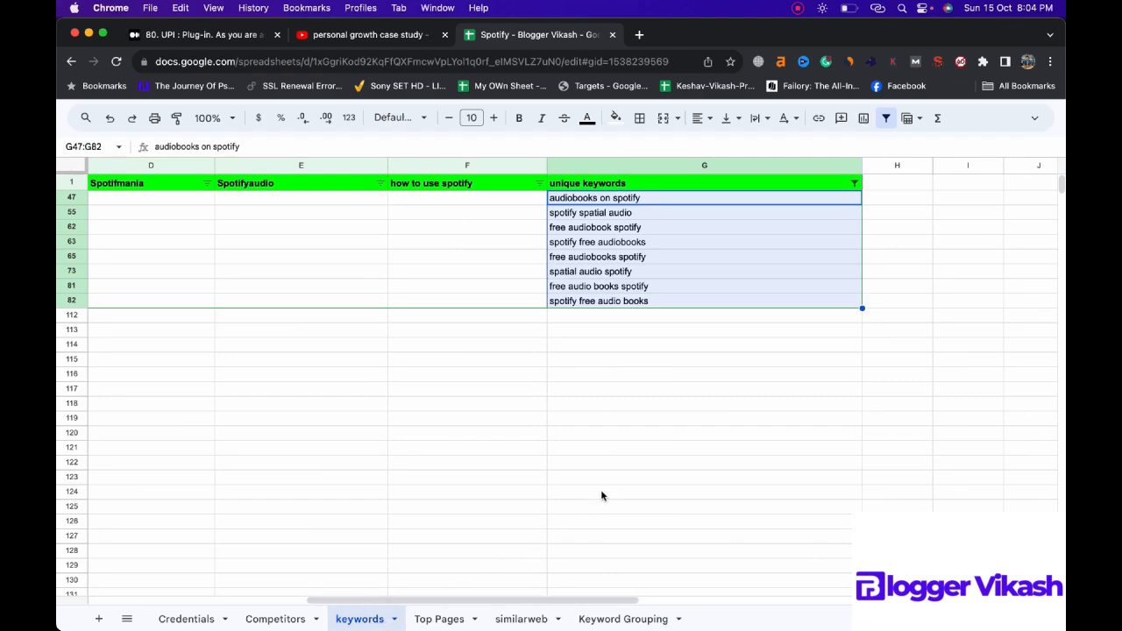
key(Delete)
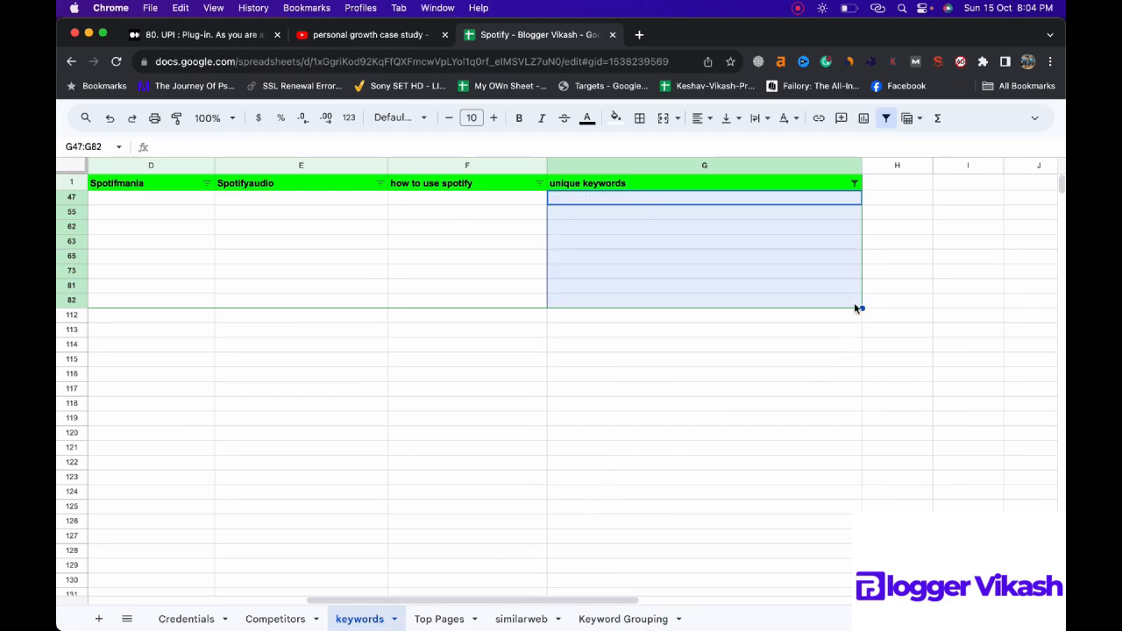
click(853, 183)
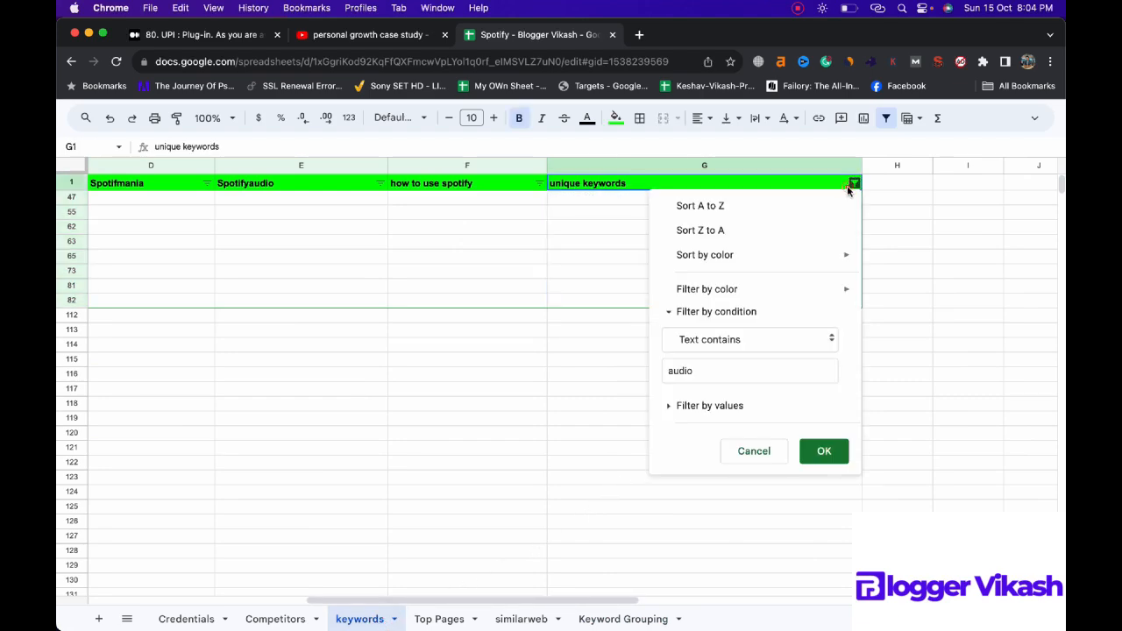
click(751, 335)
click(710, 251)
click(821, 414)
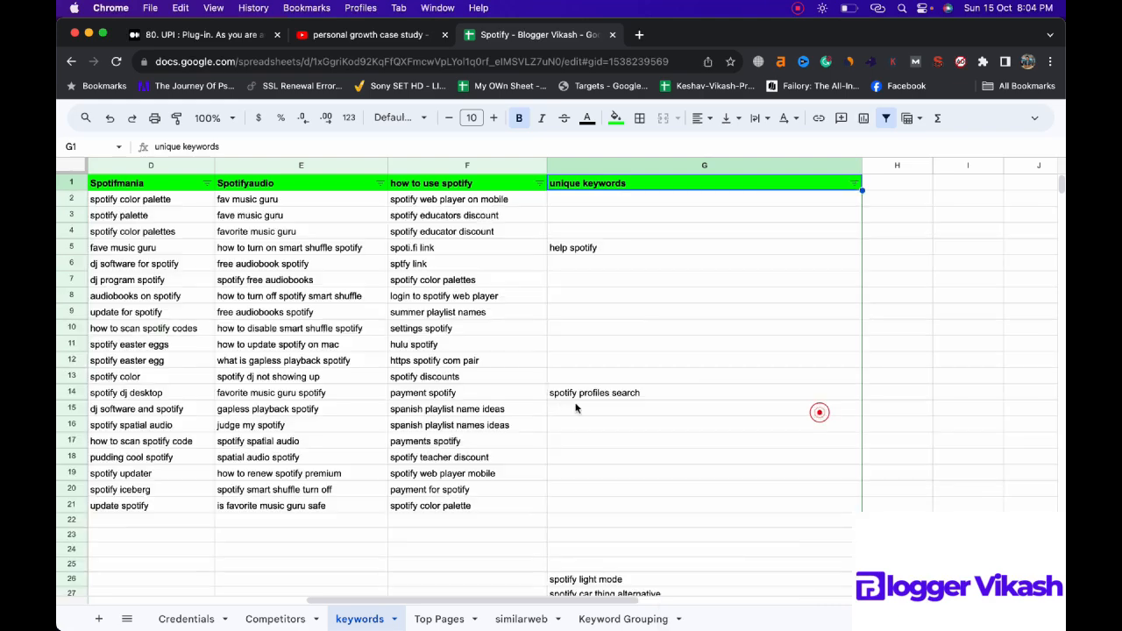
Step: Examine the remaining unique keywords down to about row 79 for the next grouping topic
scroll(646, 380, down, 10)
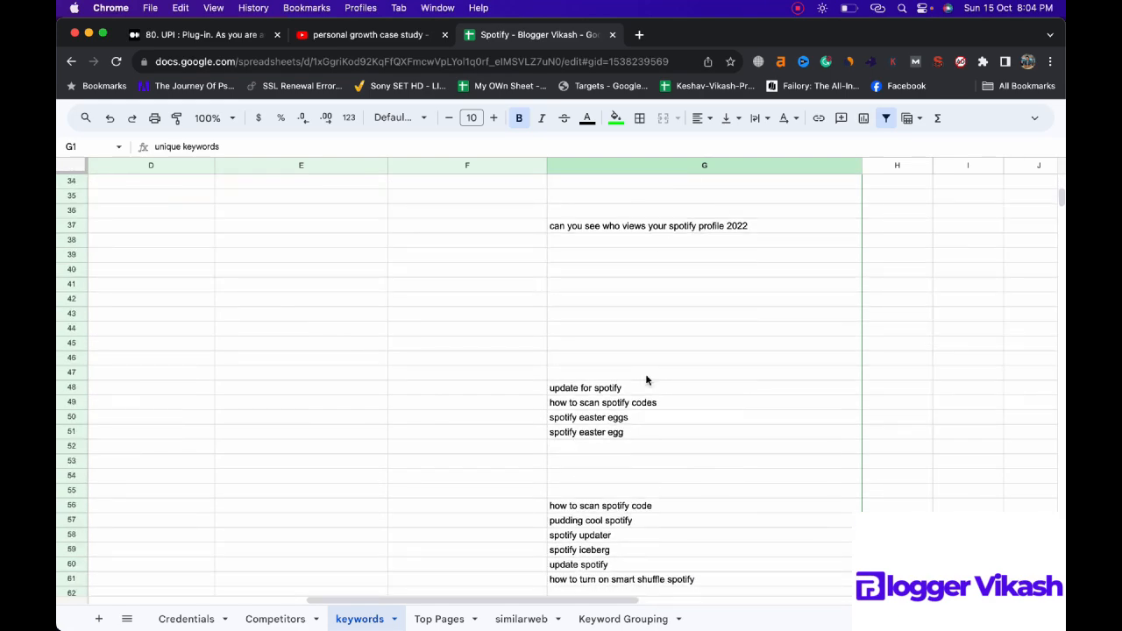
scroll(646, 380, down, 2)
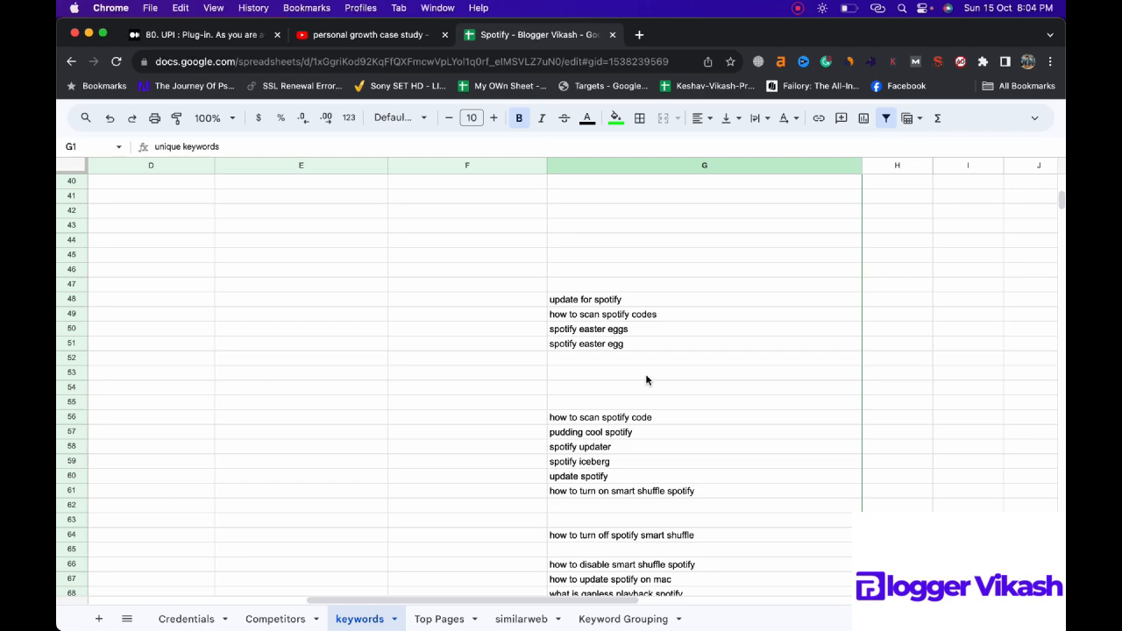
scroll(646, 380, down, 3)
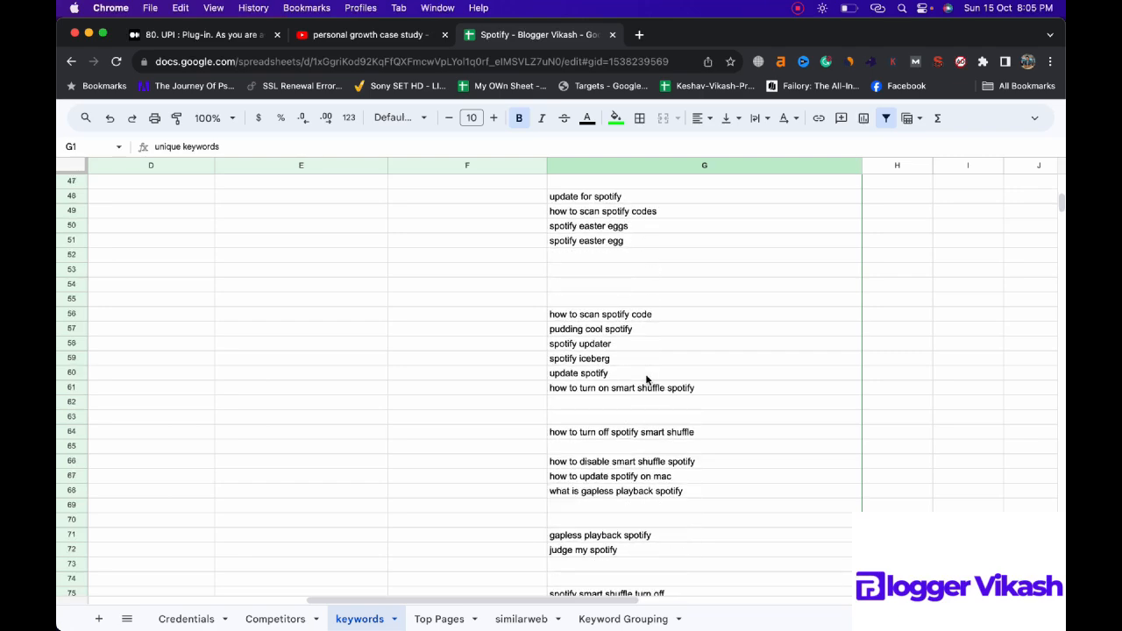
scroll(646, 380, down, 2)
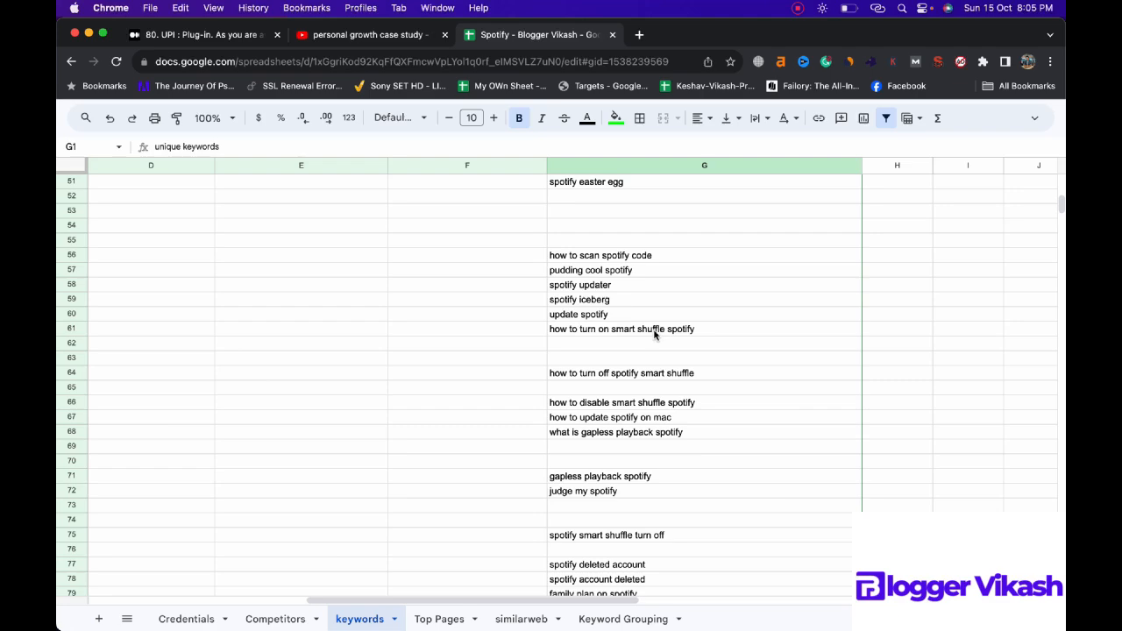
Step: Filter the unique keywords column to show only entries whose text contains "shuffle"
scroll(681, 380, down, 3)
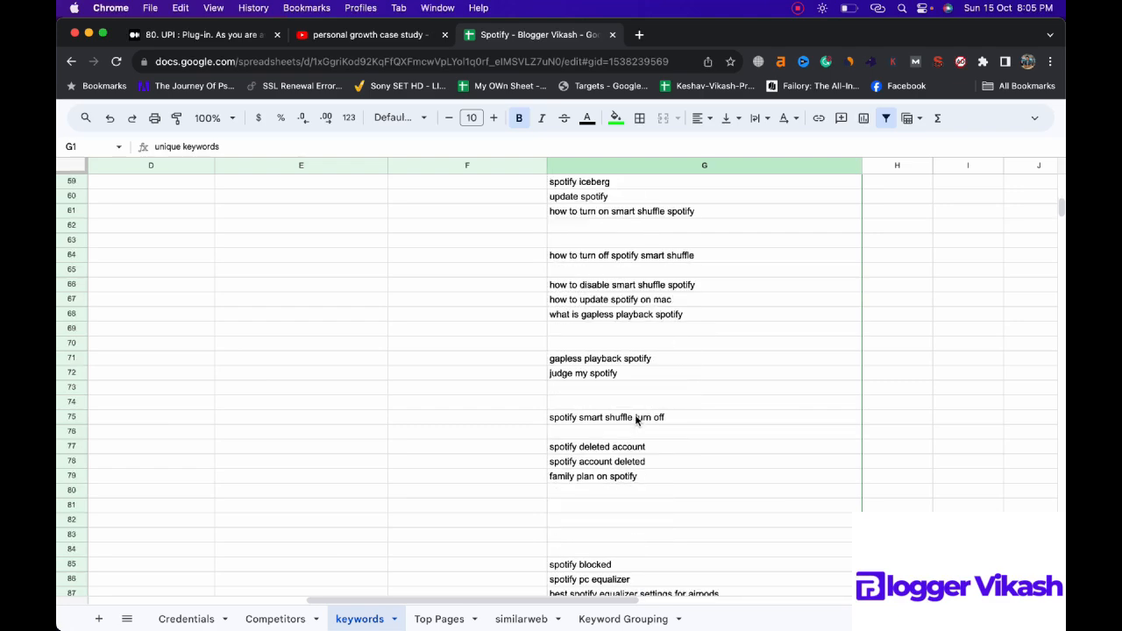
scroll(637, 419, down, 5)
scroll(637, 419, up, 20)
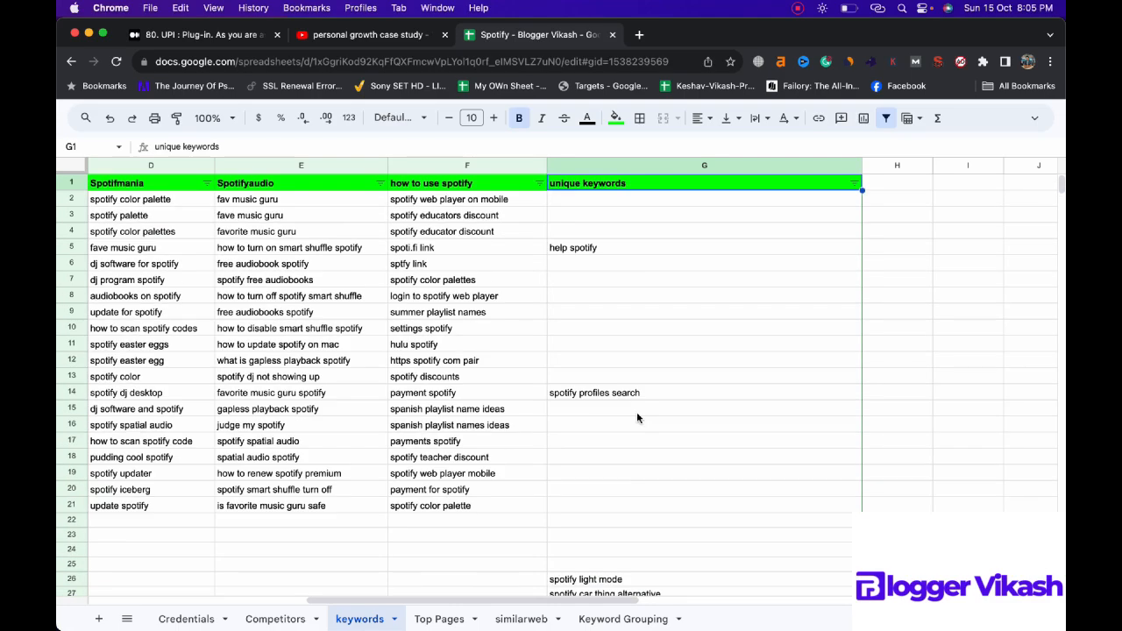
scroll(637, 418, down, 6)
scroll(637, 418, down, 9)
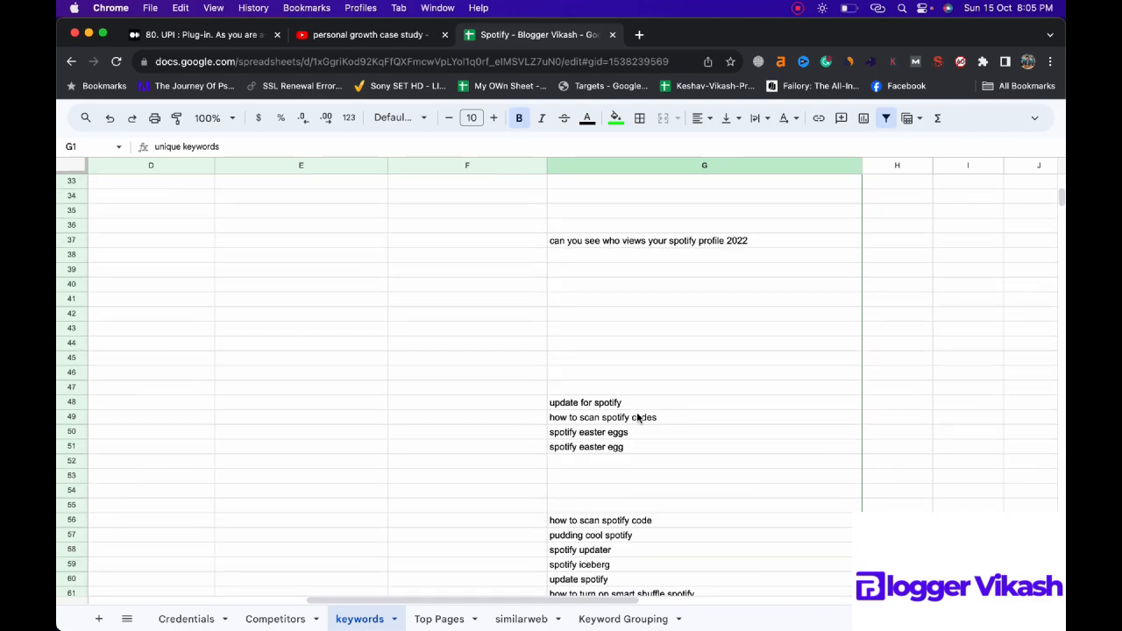
scroll(637, 418, up, 15)
click(853, 183)
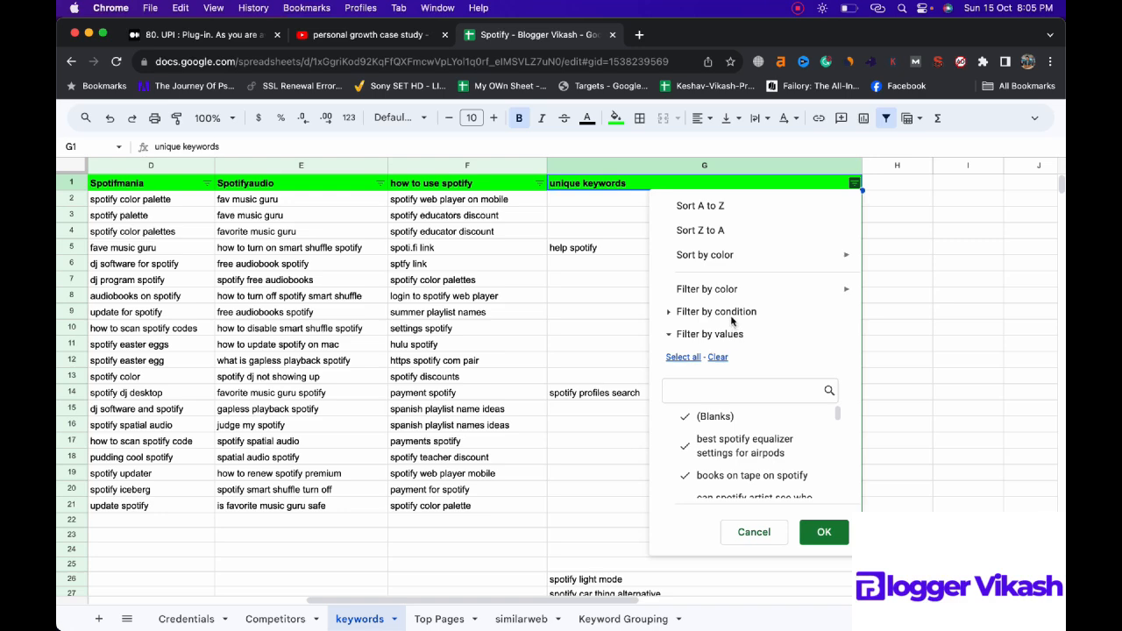
click(716, 311)
click(755, 339)
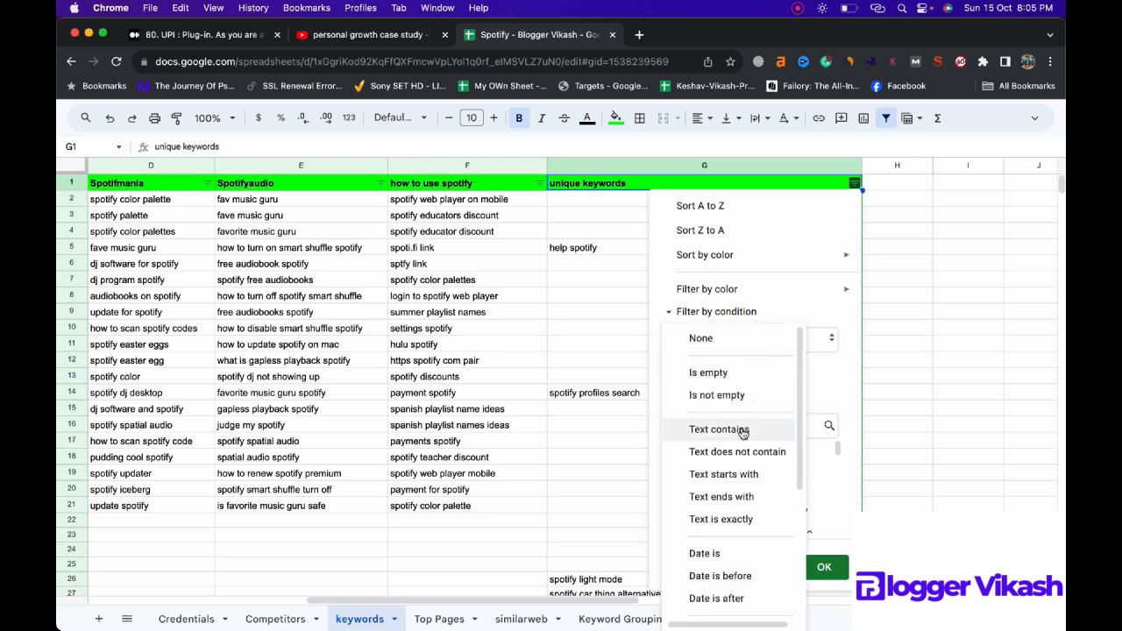
click(734, 359)
text(shuffle)
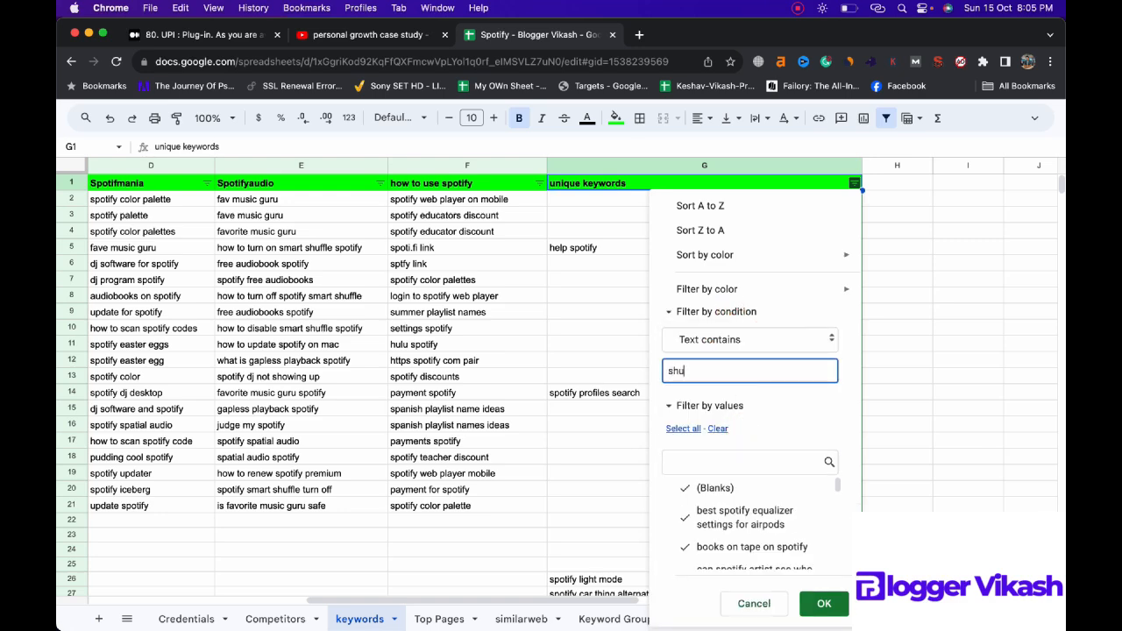
click(817, 603)
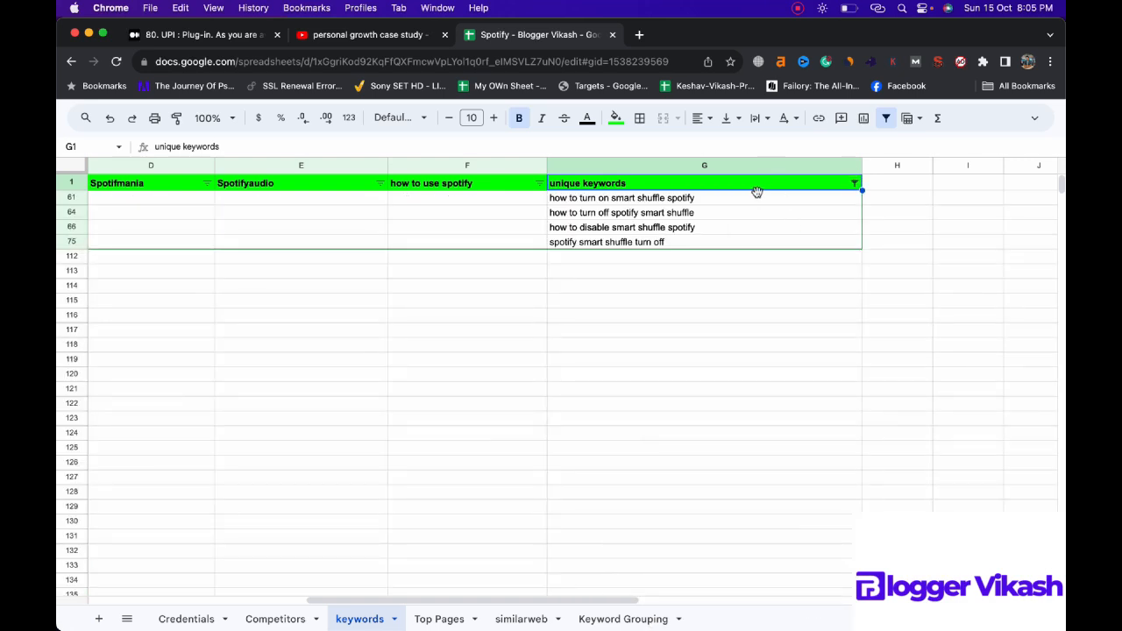
Step: Copy the filtered "shuffle" keywords from the unique keywords column into the Keyword Grouping sheet, starting at cell A82
drag(756, 198, 758, 247)
key(super+c)
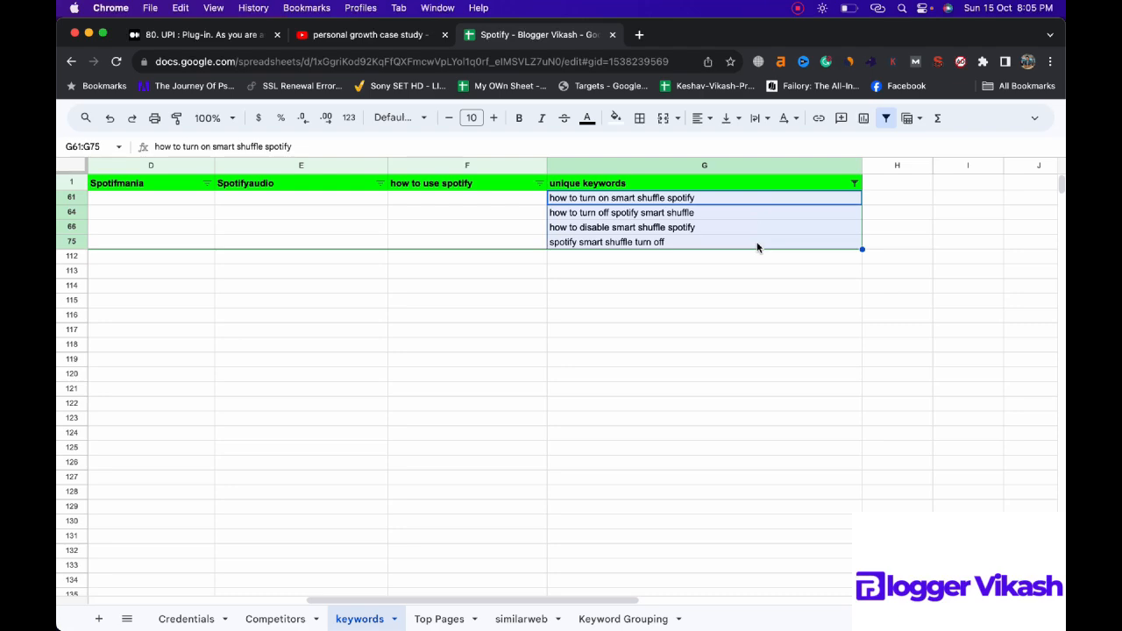
click(608, 617)
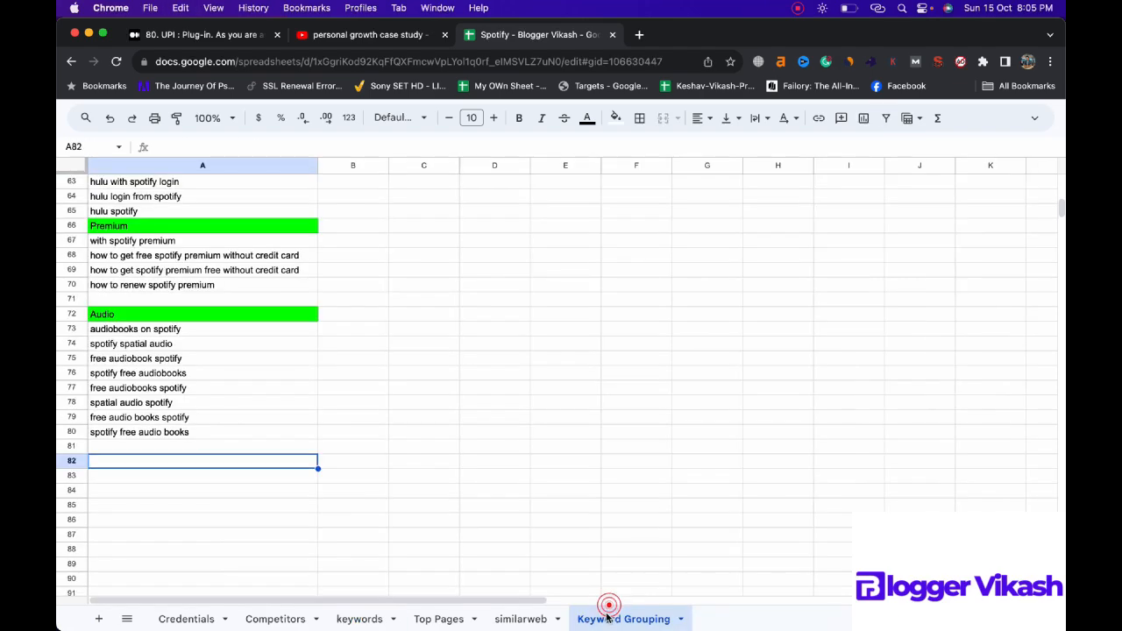
key(super+v)
Step: Enter the heading "Shuffle" in cell A81 above the shuffle keywords and fill the cell green
click(222, 447)
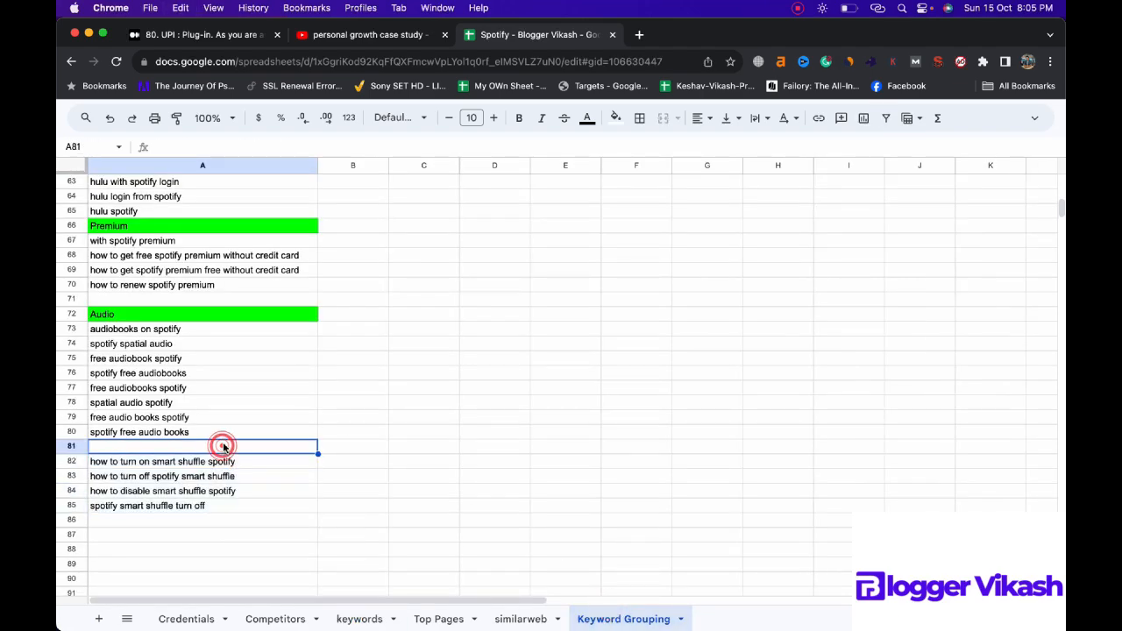
text(S)
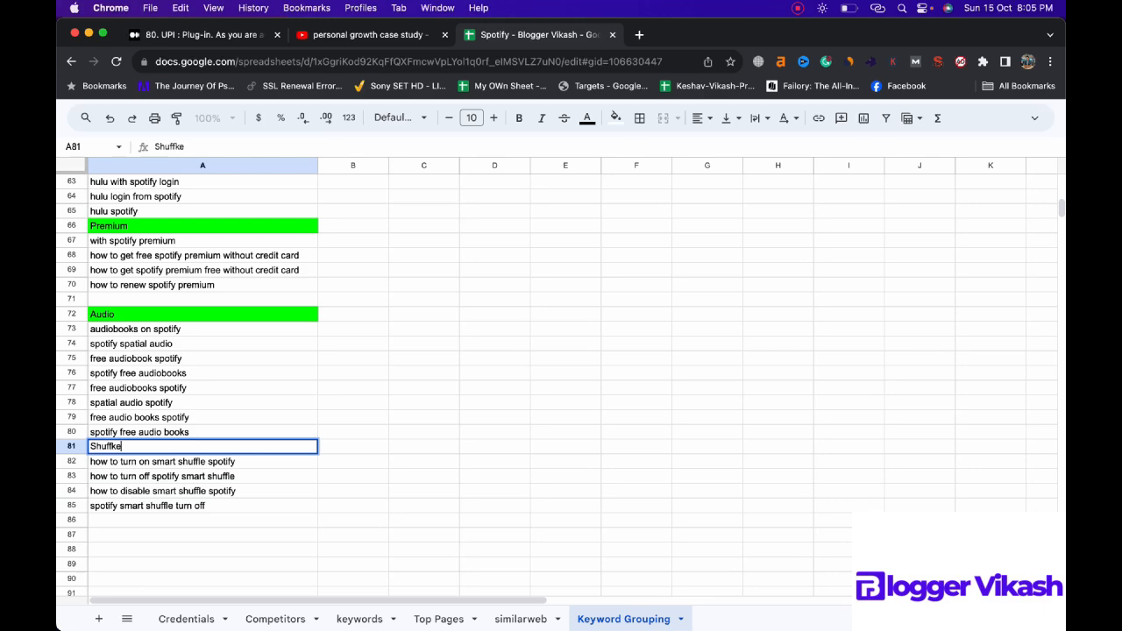
text(huffle)
drag(370, 487, 363, 479)
click(299, 448)
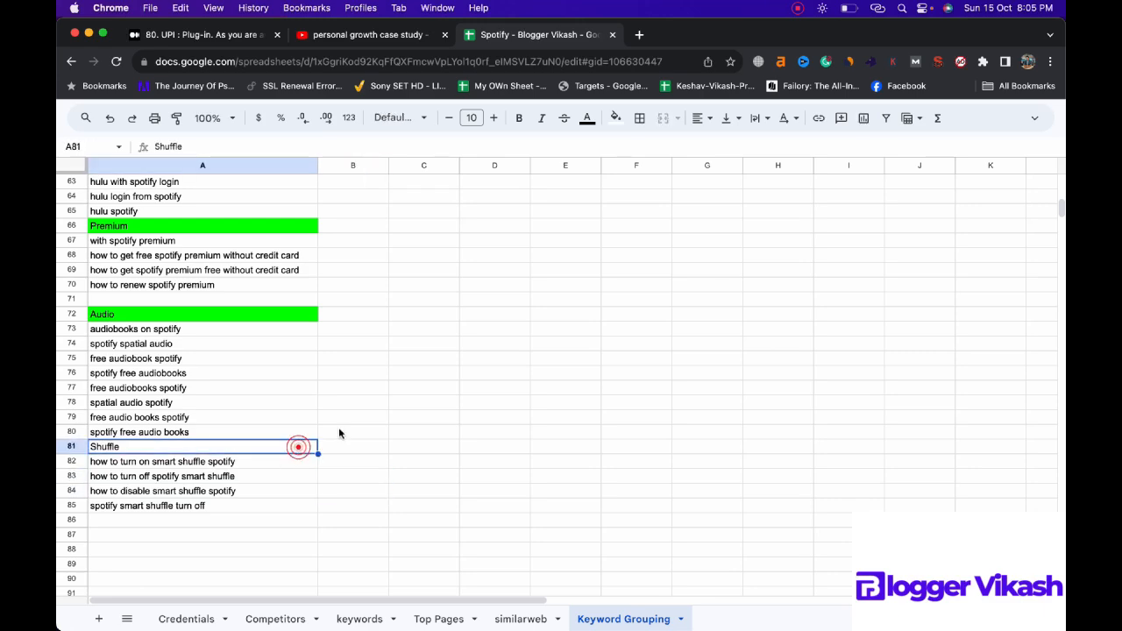
click(615, 117)
click(683, 183)
click(431, 349)
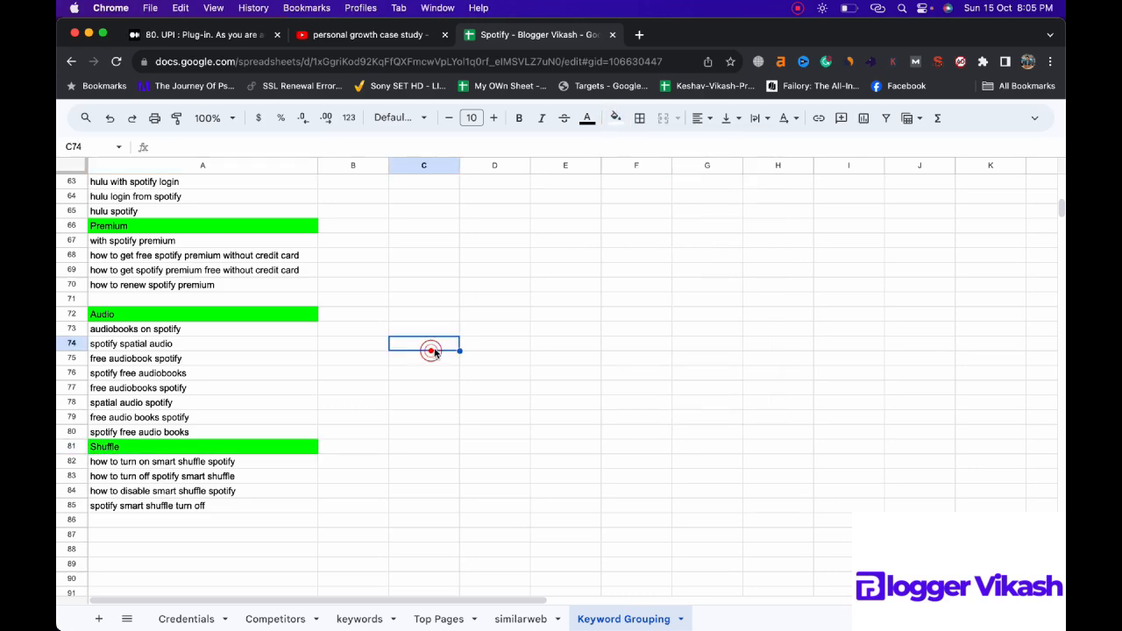
Step: Delete the filtered shuffle keywords from the keywords sheet's unique keywords column and set the column's filter condition to None
click(380, 619)
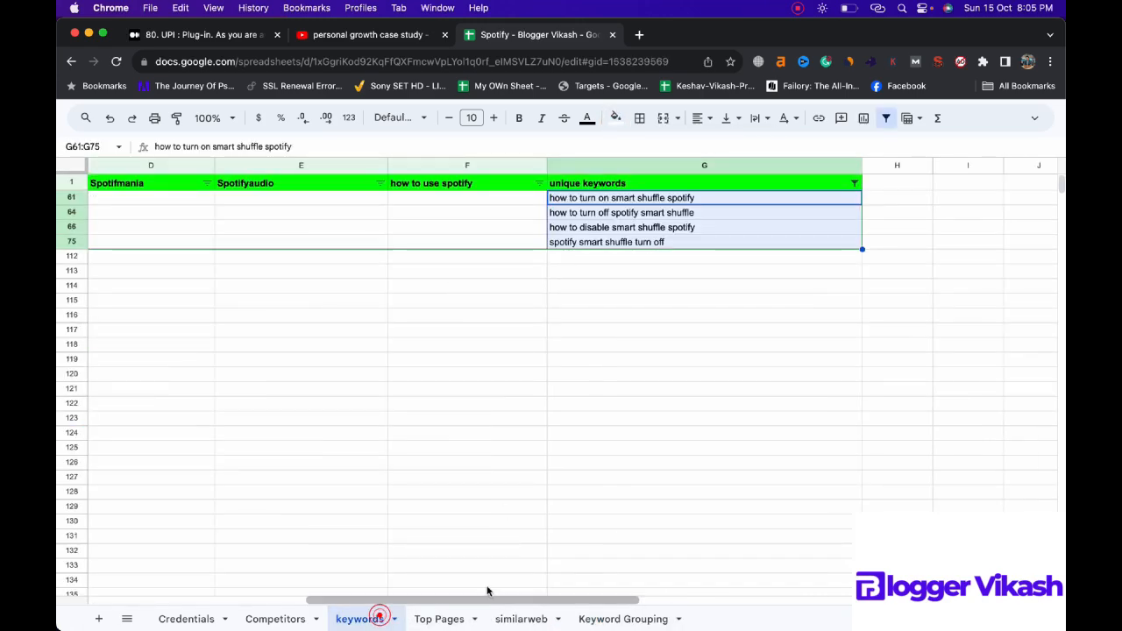
key(Delete)
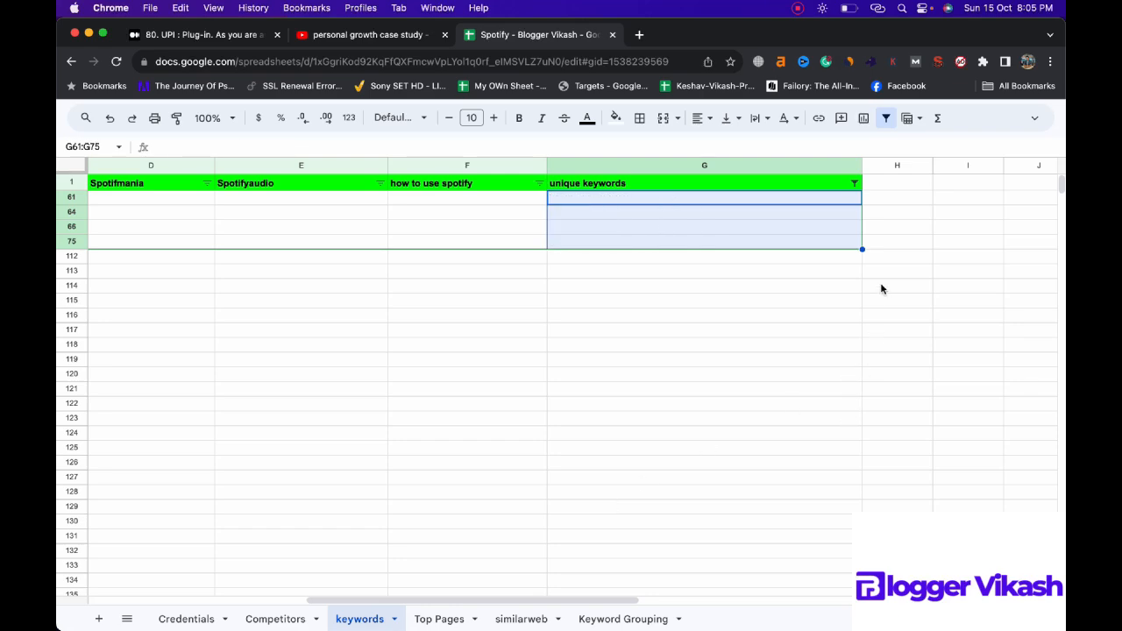
click(854, 183)
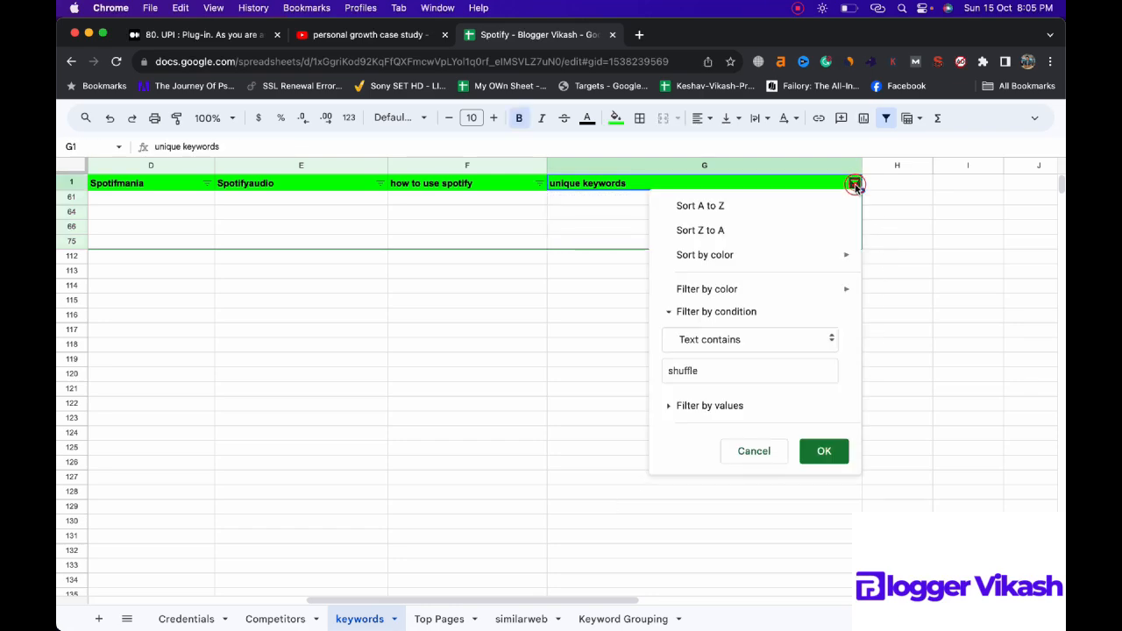
click(768, 338)
click(726, 254)
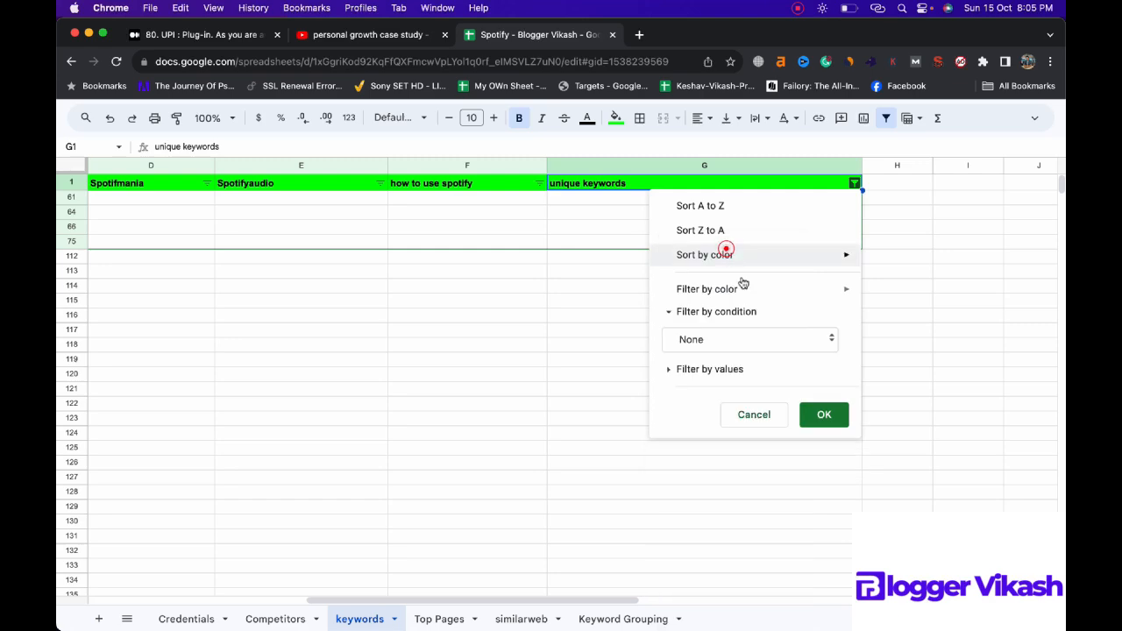
click(821, 411)
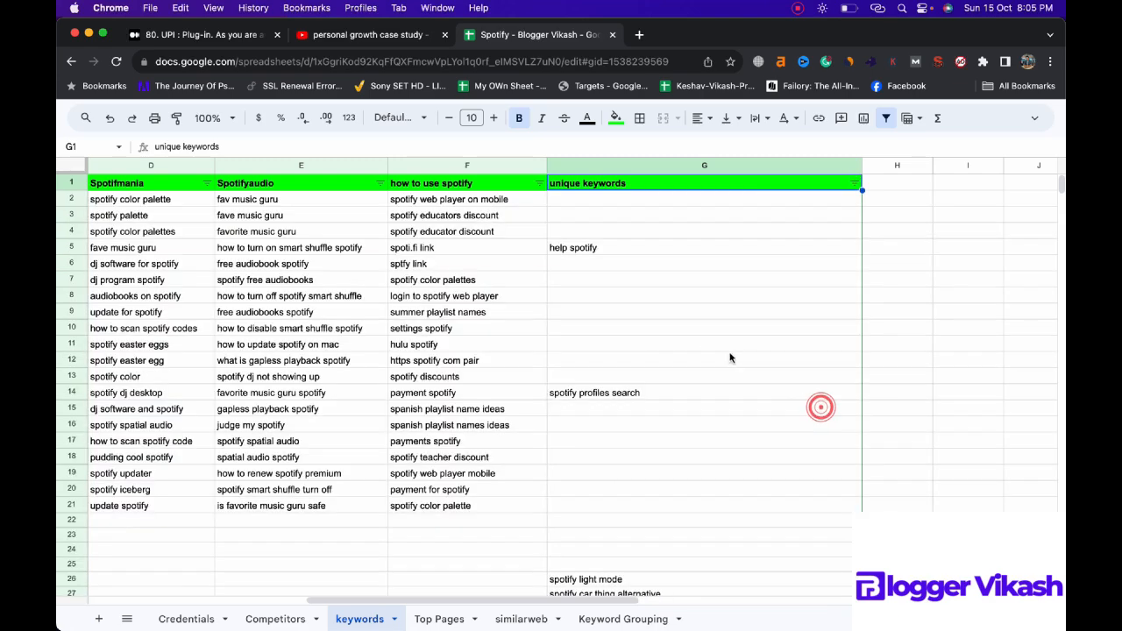
Step: Examine the remaining unique keywords down to about row 101 for another grouping topic and open the column's filter options
scroll(708, 341, down, 4)
scroll(709, 341, down, 6)
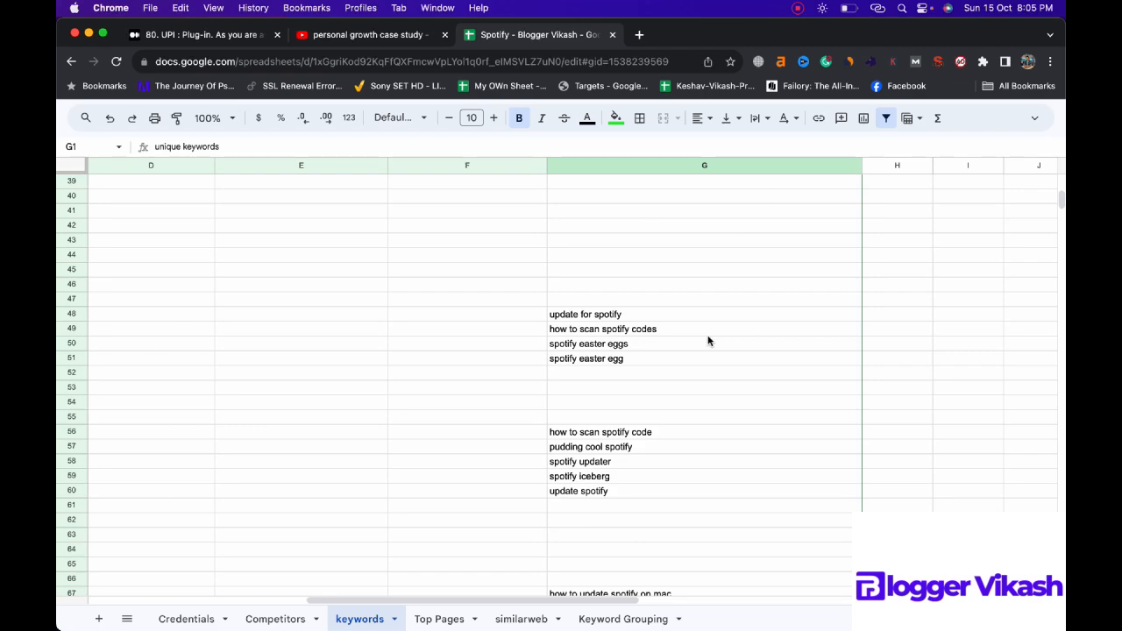
scroll(709, 341, down, 5)
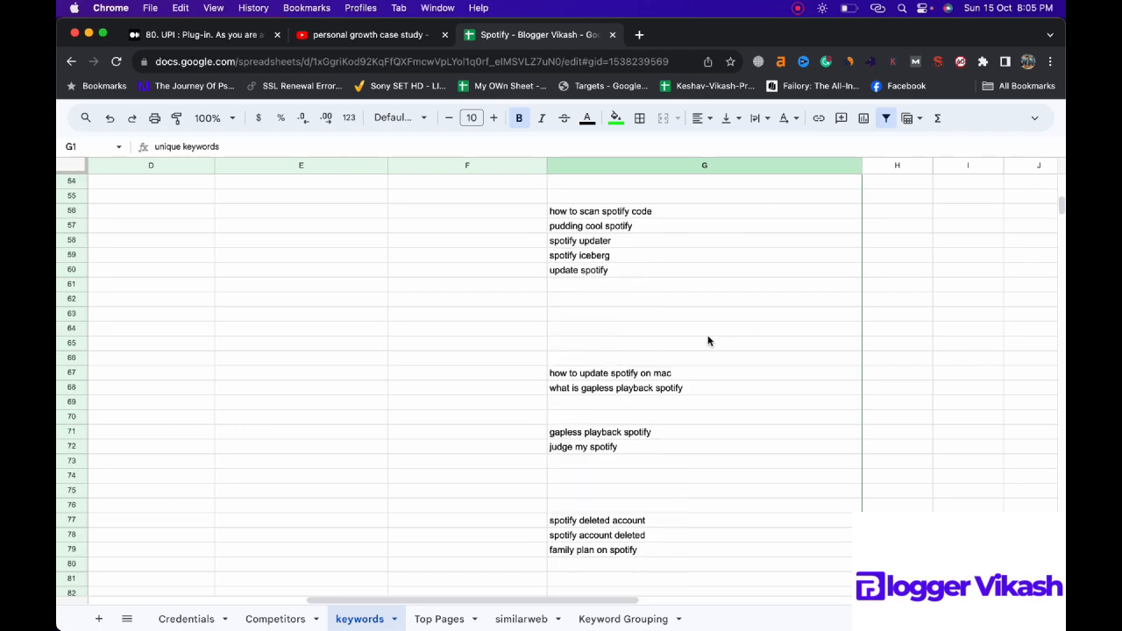
scroll(709, 341, down, 2)
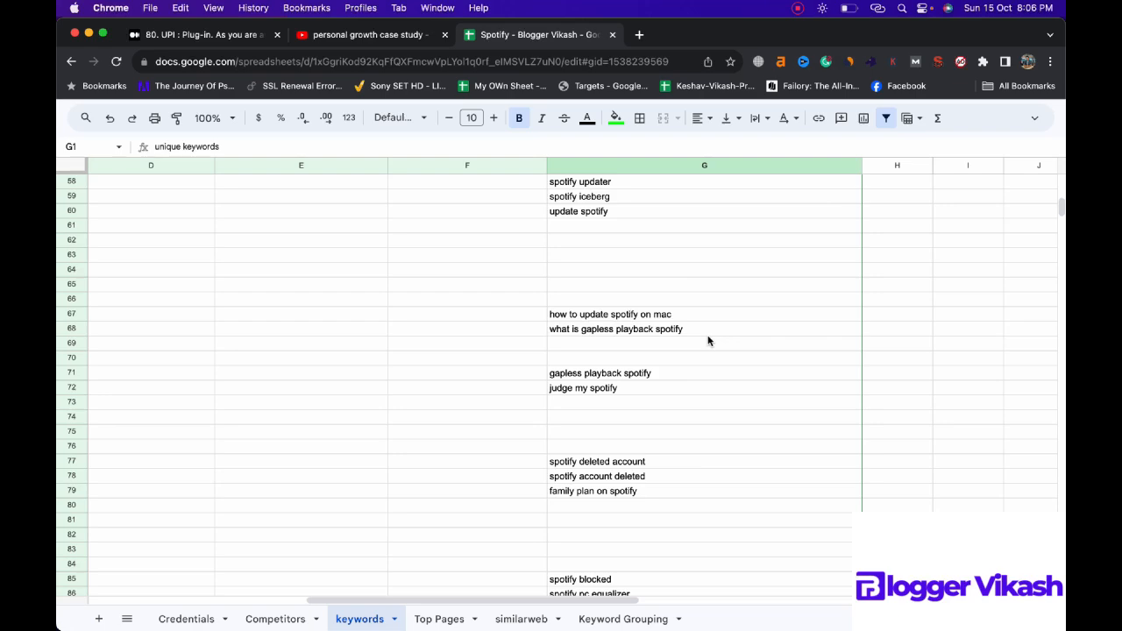
scroll(708, 341, down, 2)
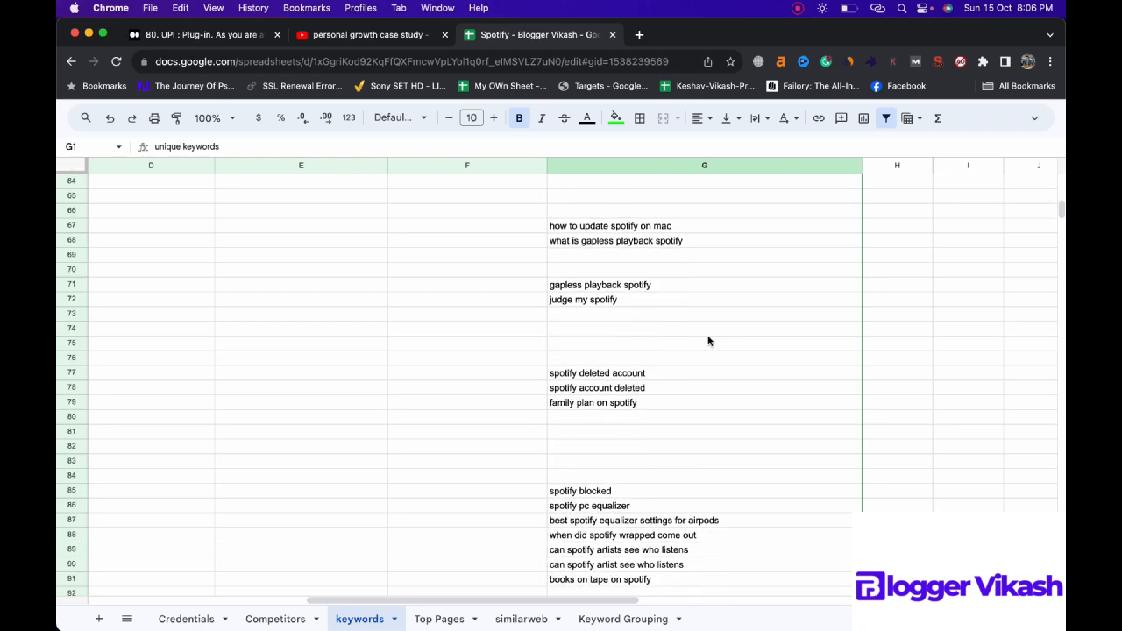
scroll(708, 341, down, 3)
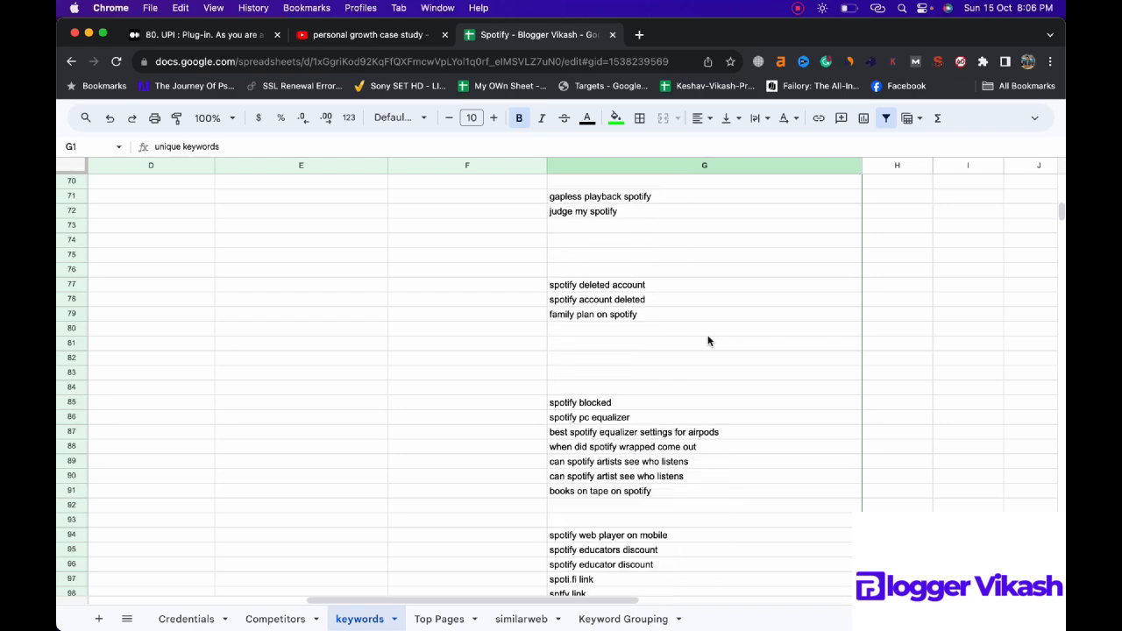
scroll(708, 341, down, 1)
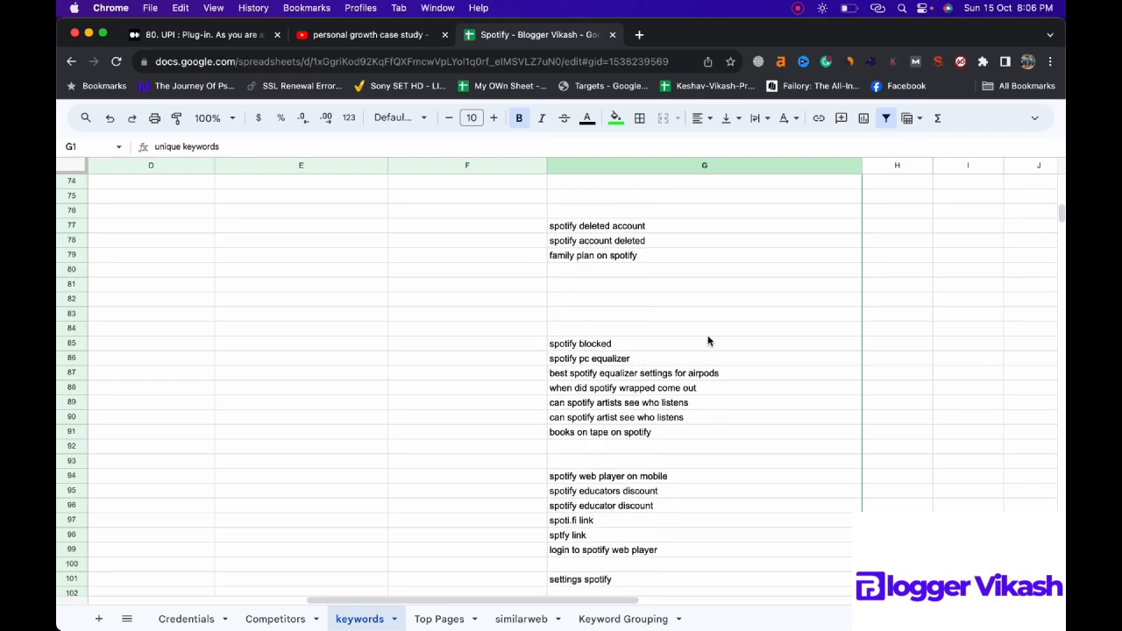
scroll(709, 341, up, 15)
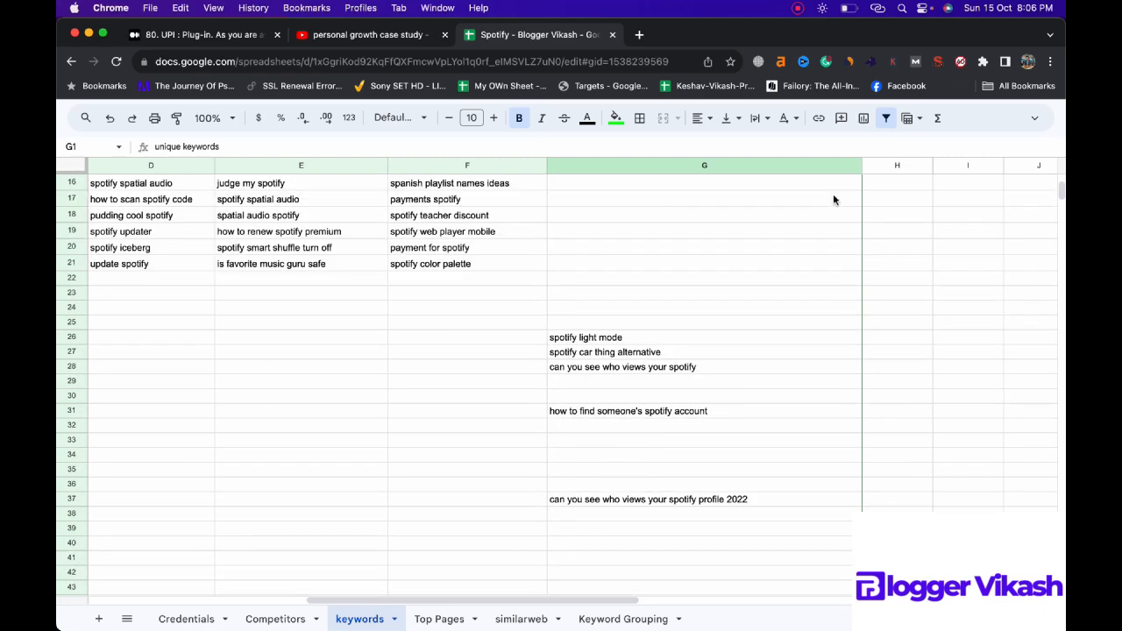
click(854, 183)
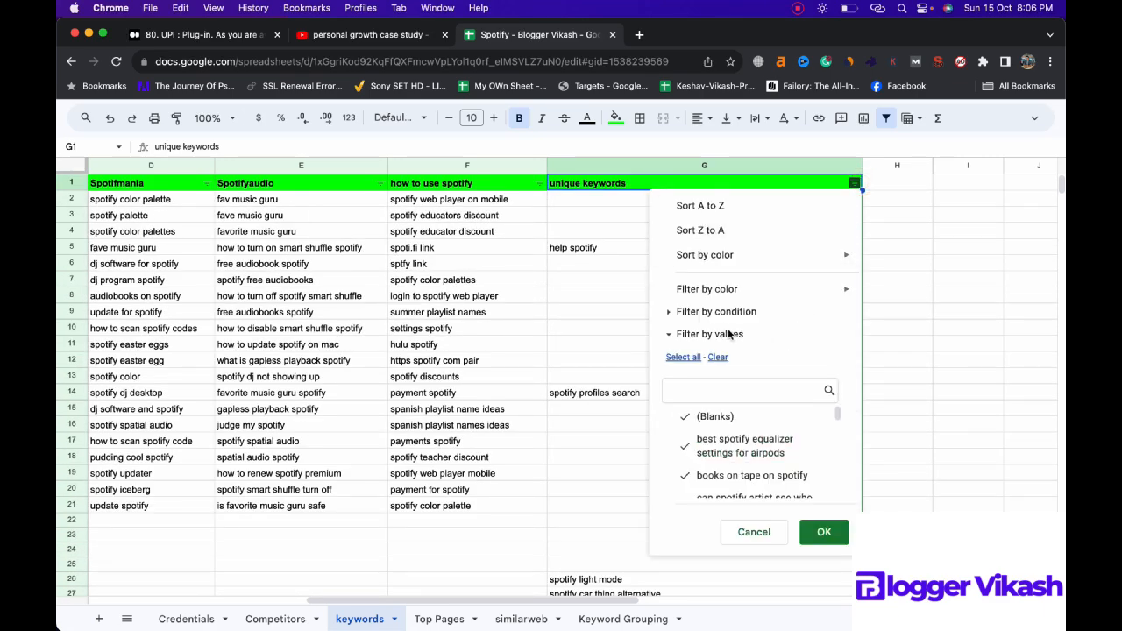
Step: Examine the unique keywords still ungrouped from row 48 to row 103, including the two "how to scan spotify code" entries, for related topics
scroll(701, 346, down, 14)
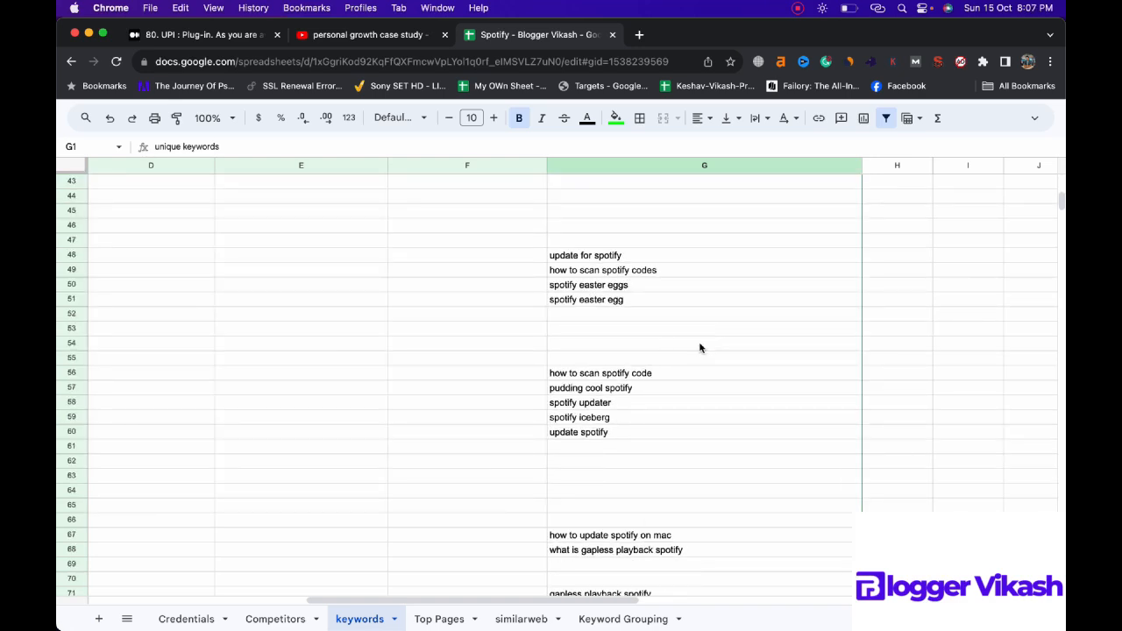
scroll(700, 348, down, 1)
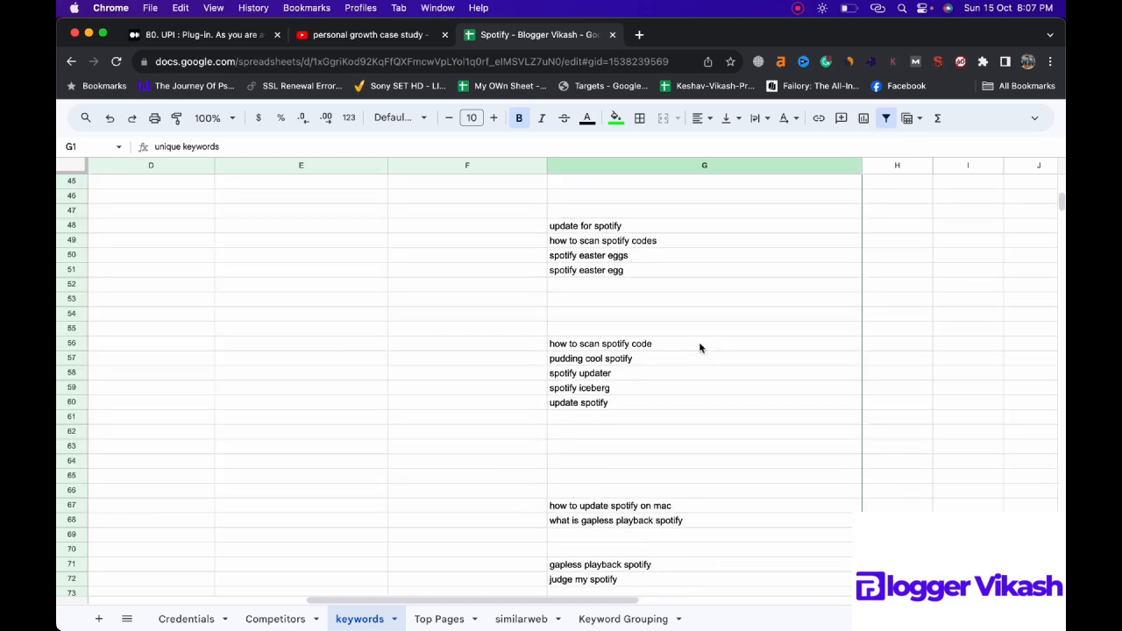
click(655, 241)
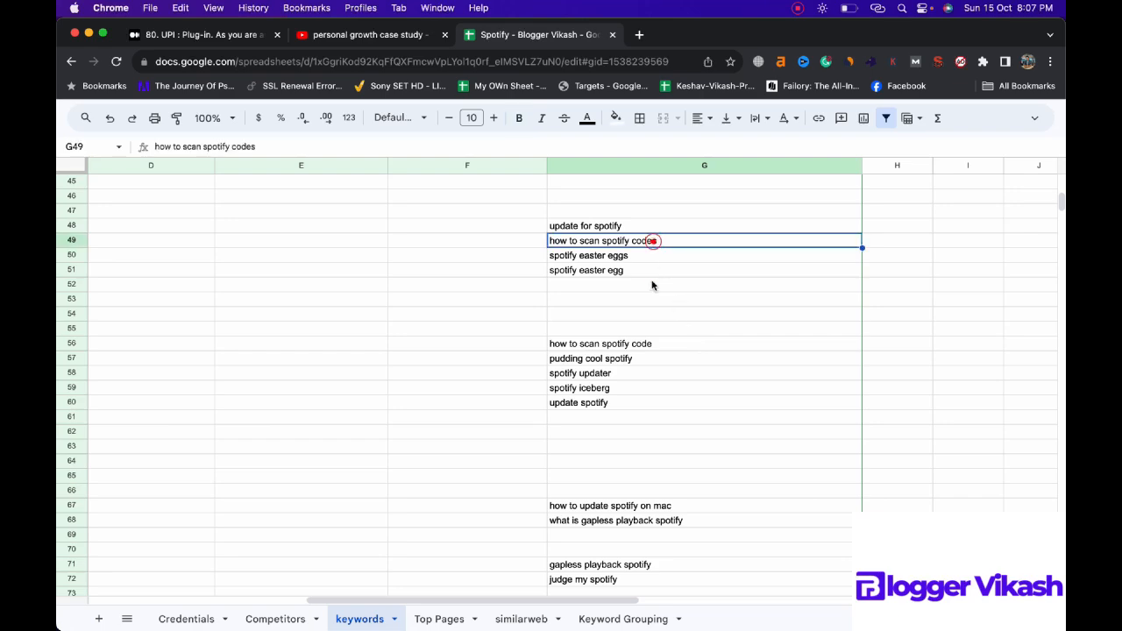
click(656, 345)
scroll(657, 347, down, 2)
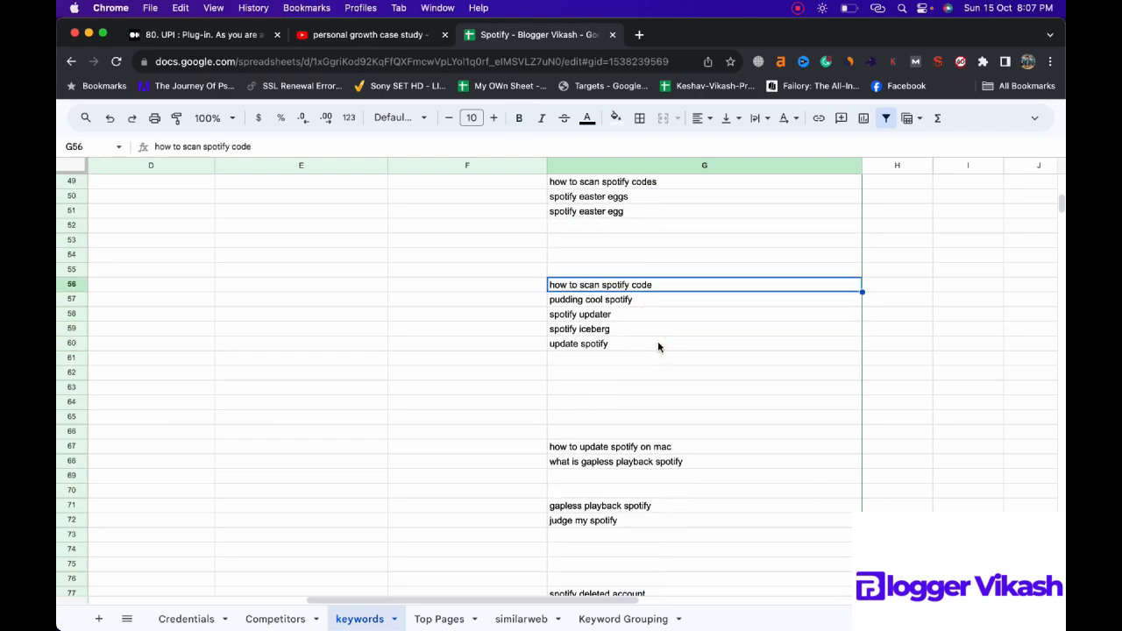
scroll(658, 346, down, 5)
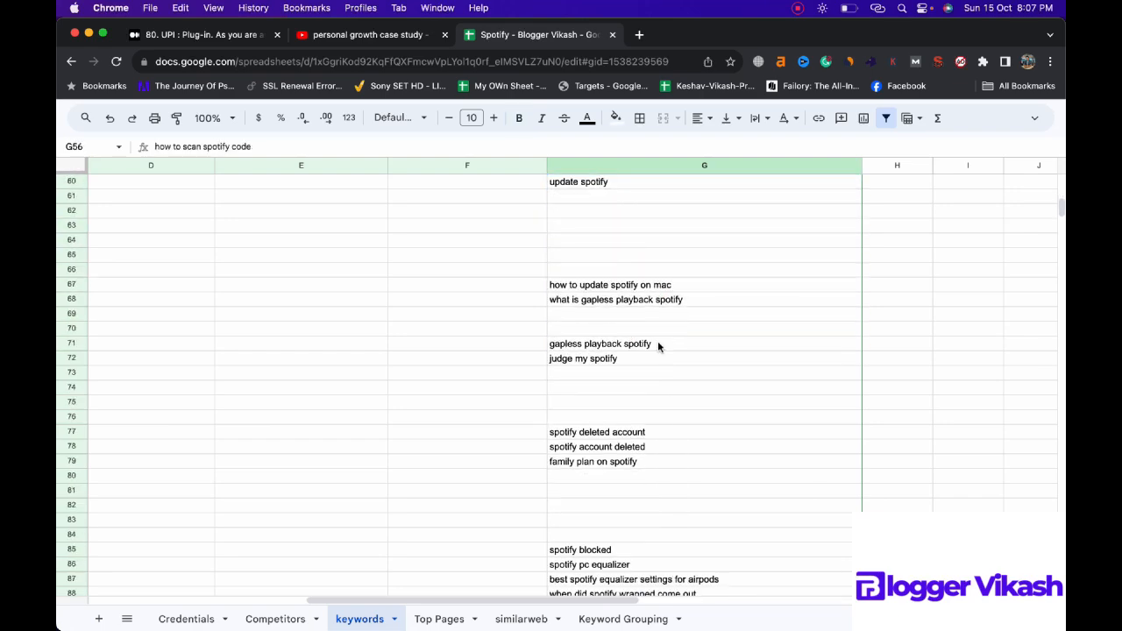
scroll(658, 347, down, 2)
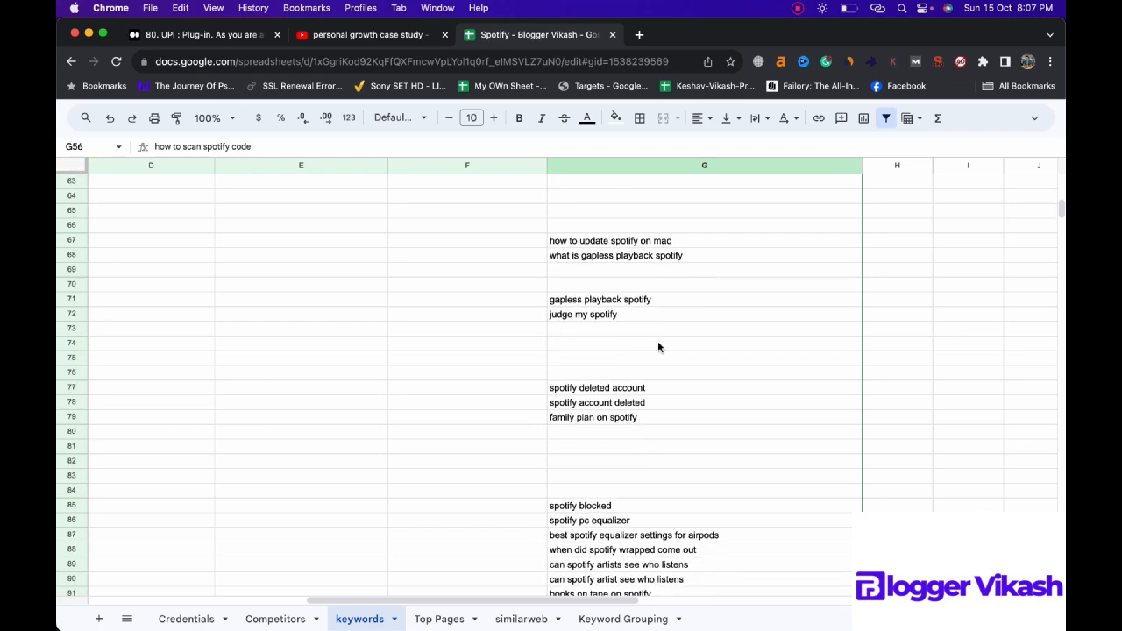
scroll(659, 348, down, 3)
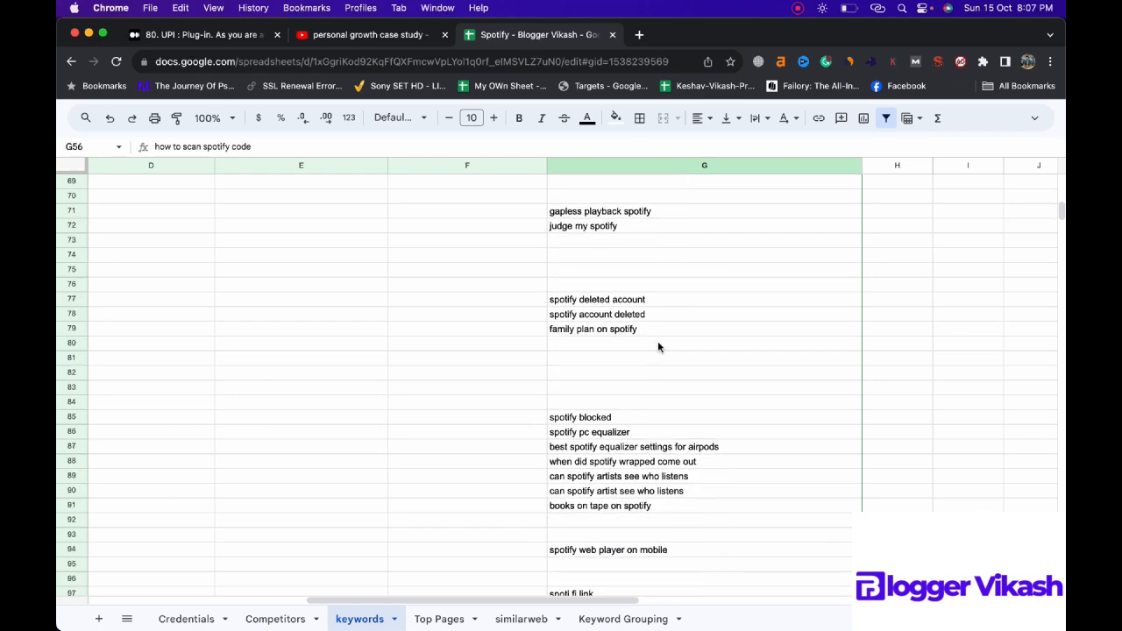
scroll(659, 347, down, 4)
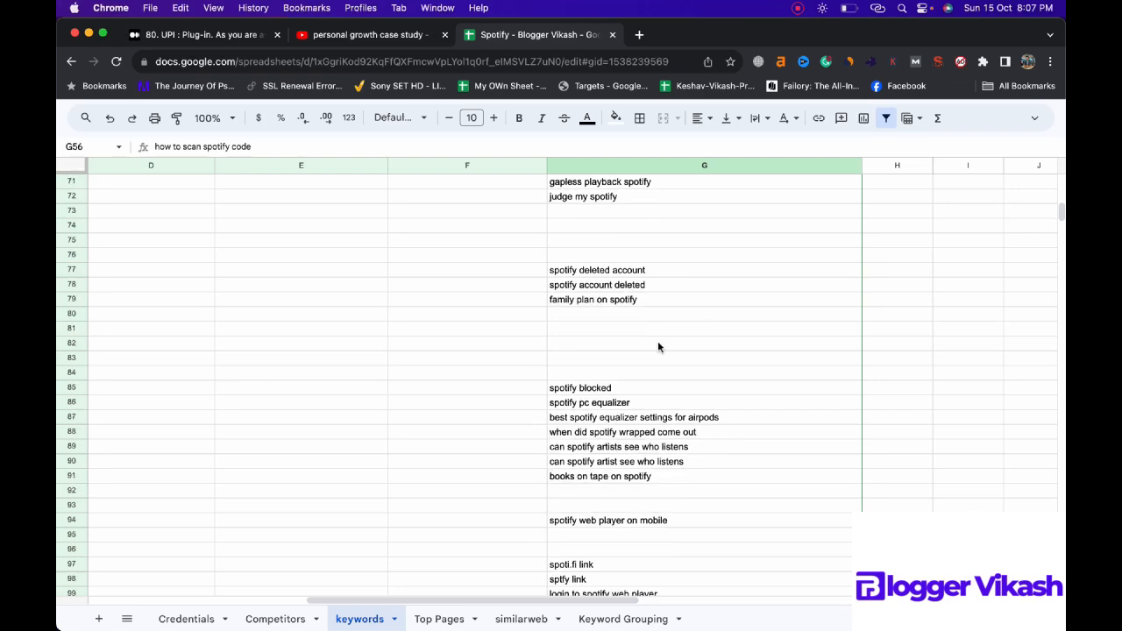
scroll(658, 346, down, 3)
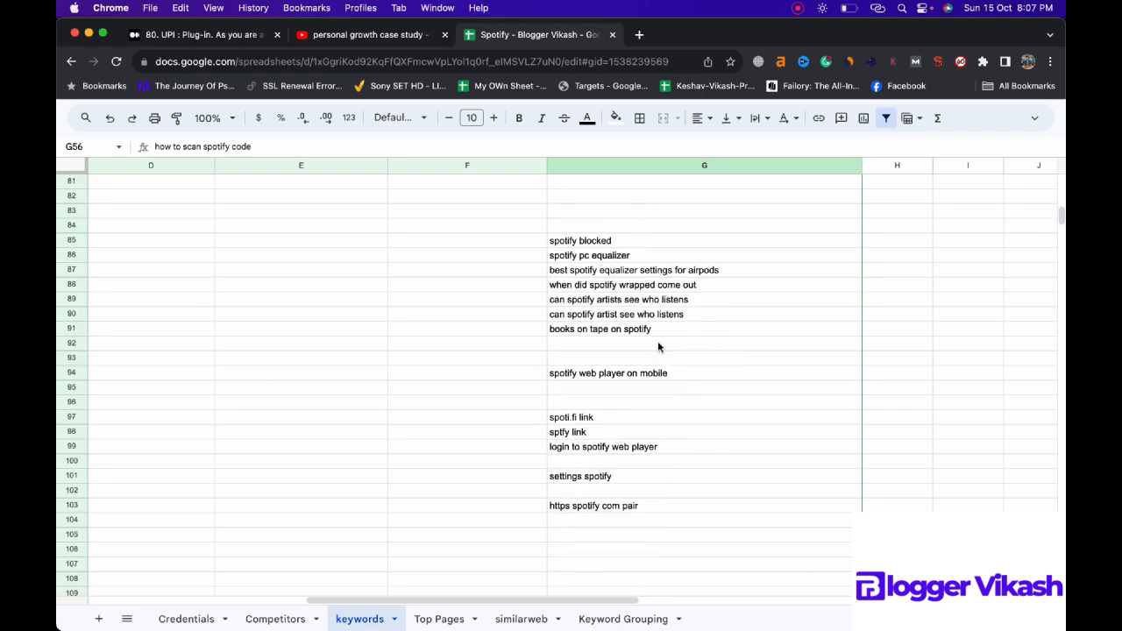
Step: Filter the unique keywords column by the condition Text contains "account"
scroll(659, 346, down, 5)
scroll(659, 346, up, 6)
scroll(658, 346, up, 20)
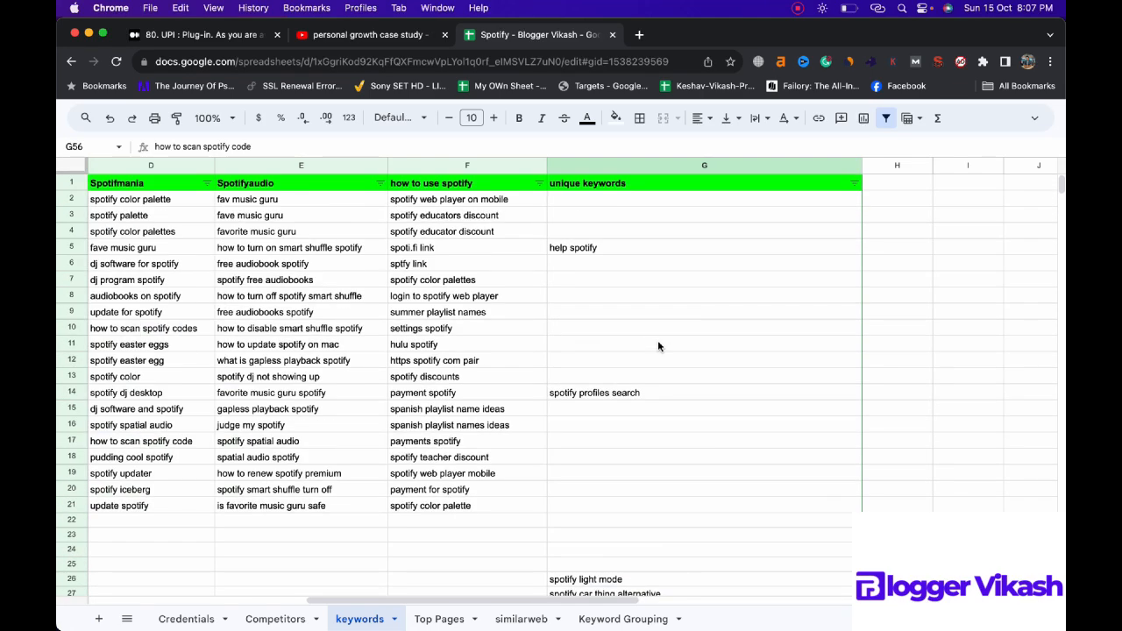
click(854, 184)
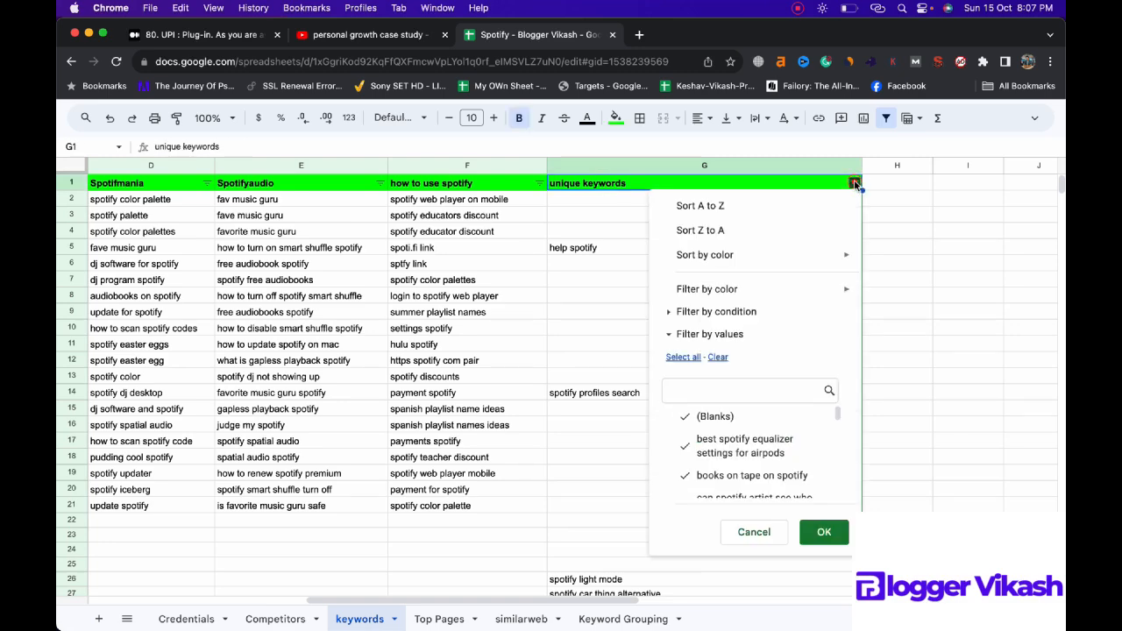
click(756, 312)
click(755, 312)
click(754, 313)
click(751, 334)
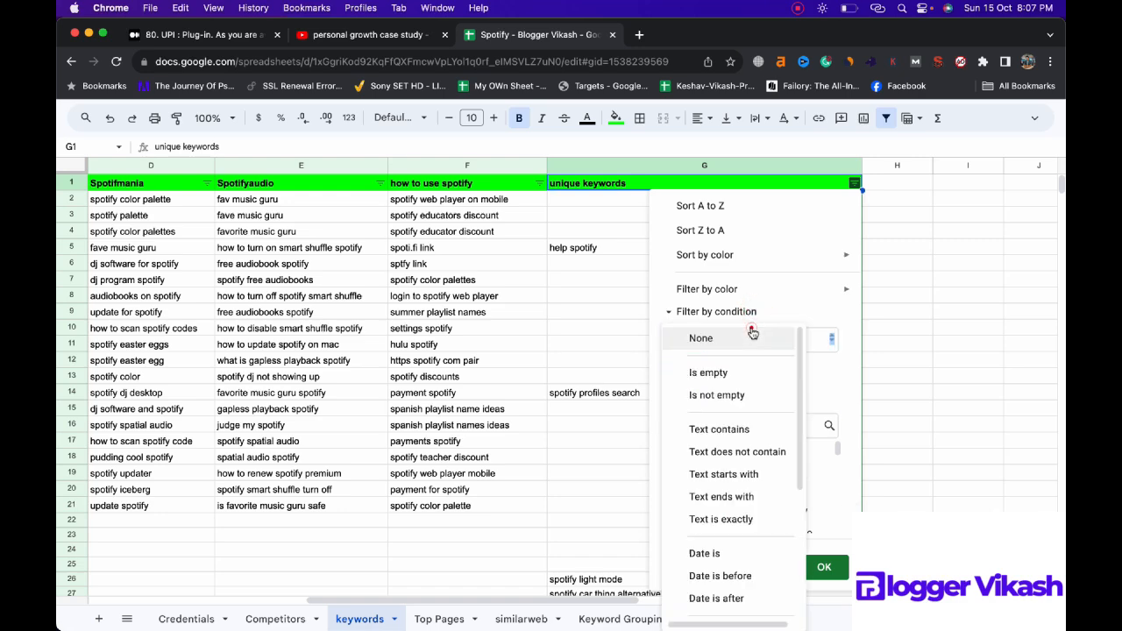
click(741, 429)
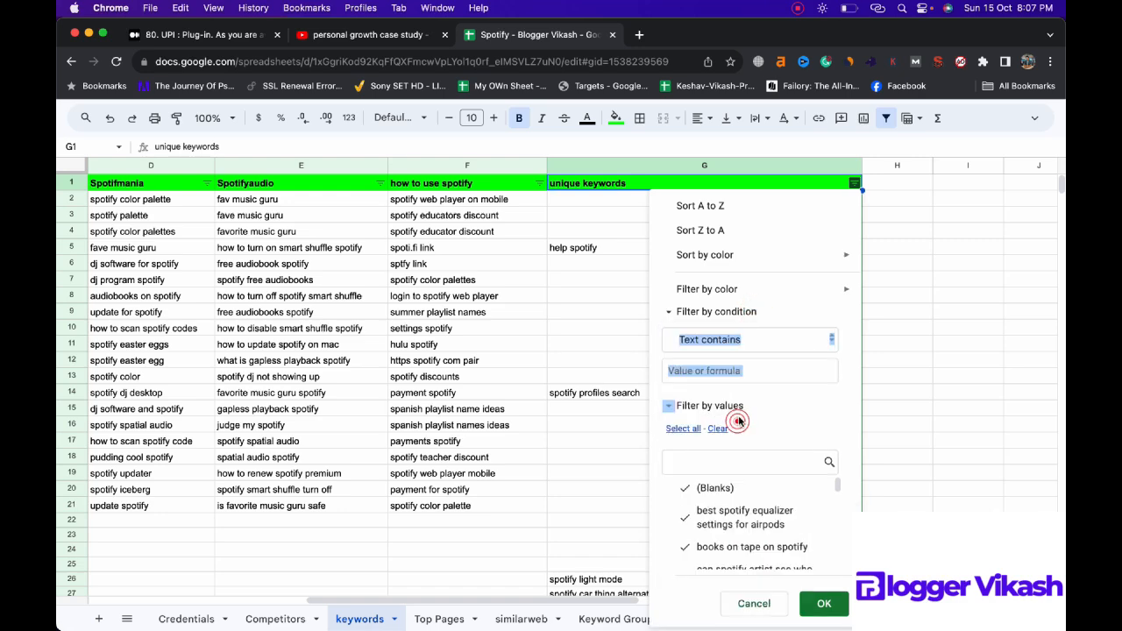
click(738, 367)
text(account)
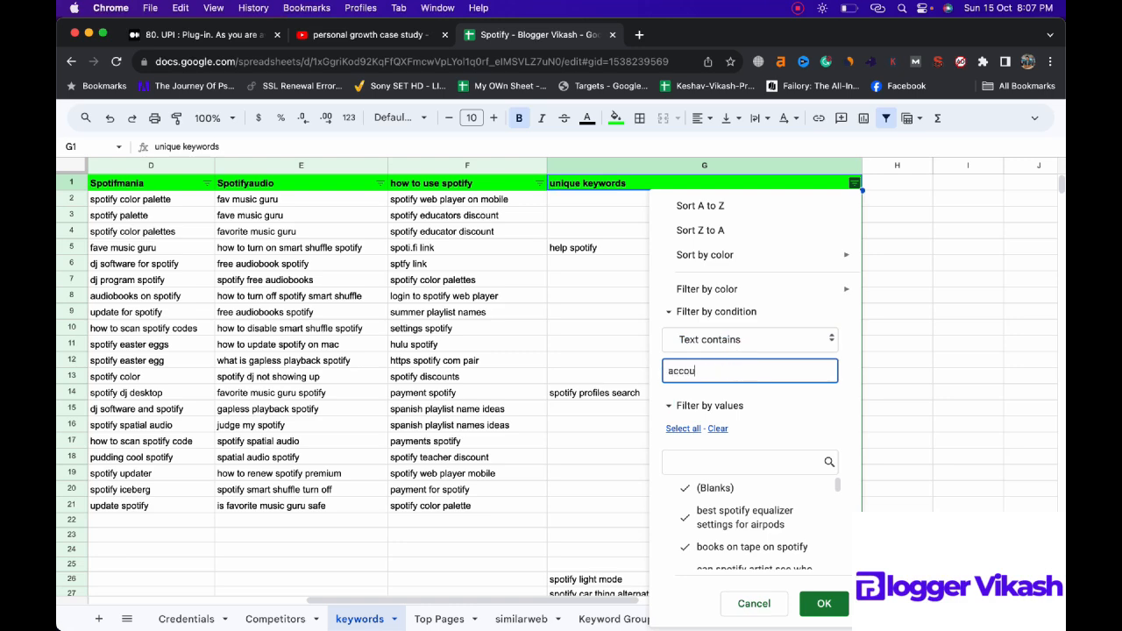
click(824, 603)
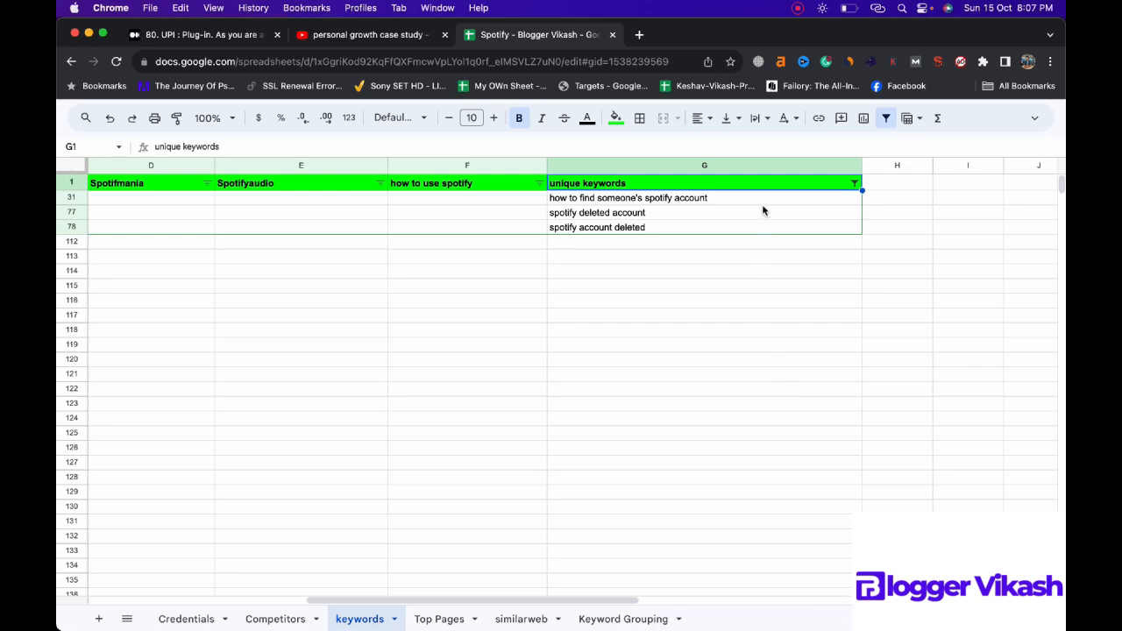
Step: Copy the filtered account keywords in the unique keywords column and clear them from their cells
drag(762, 197, 757, 226)
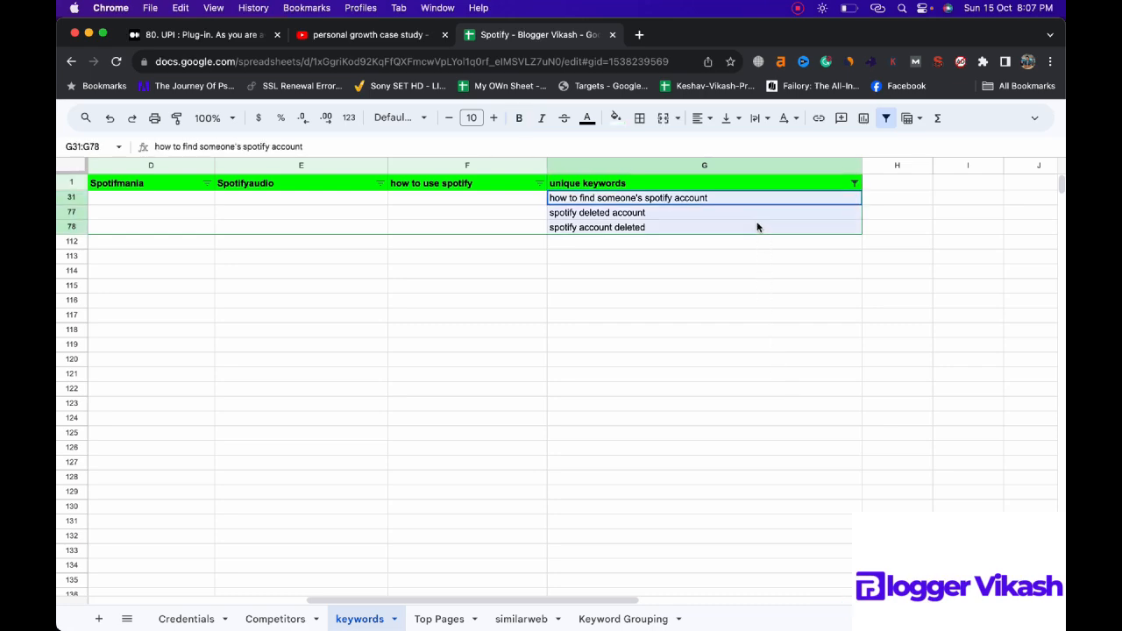
key(cmd+c)
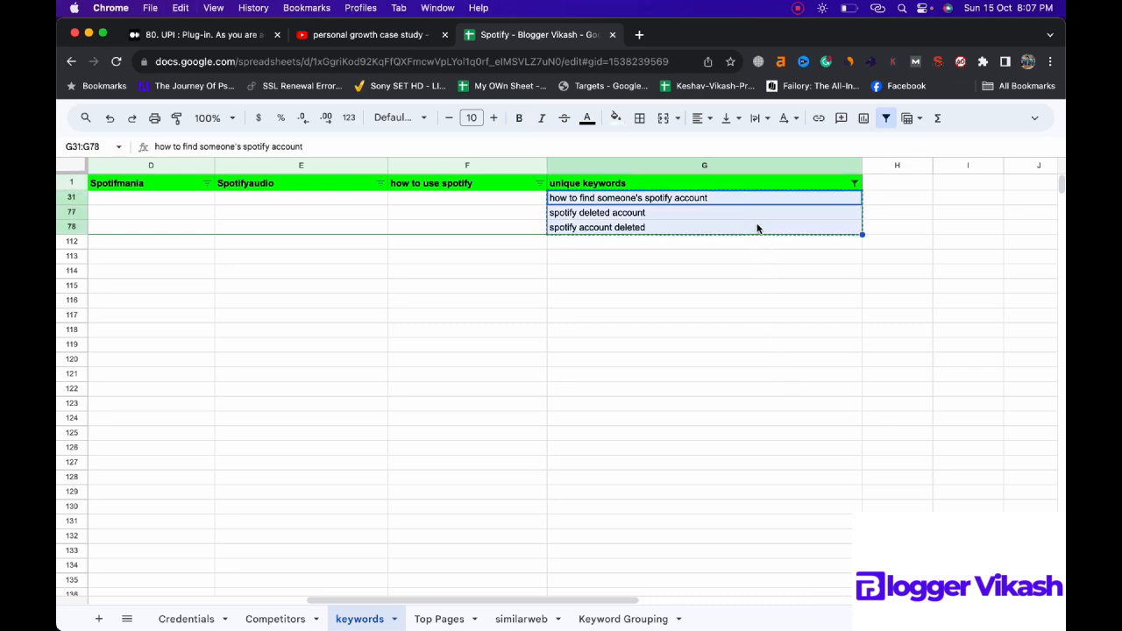
key(BackSpace)
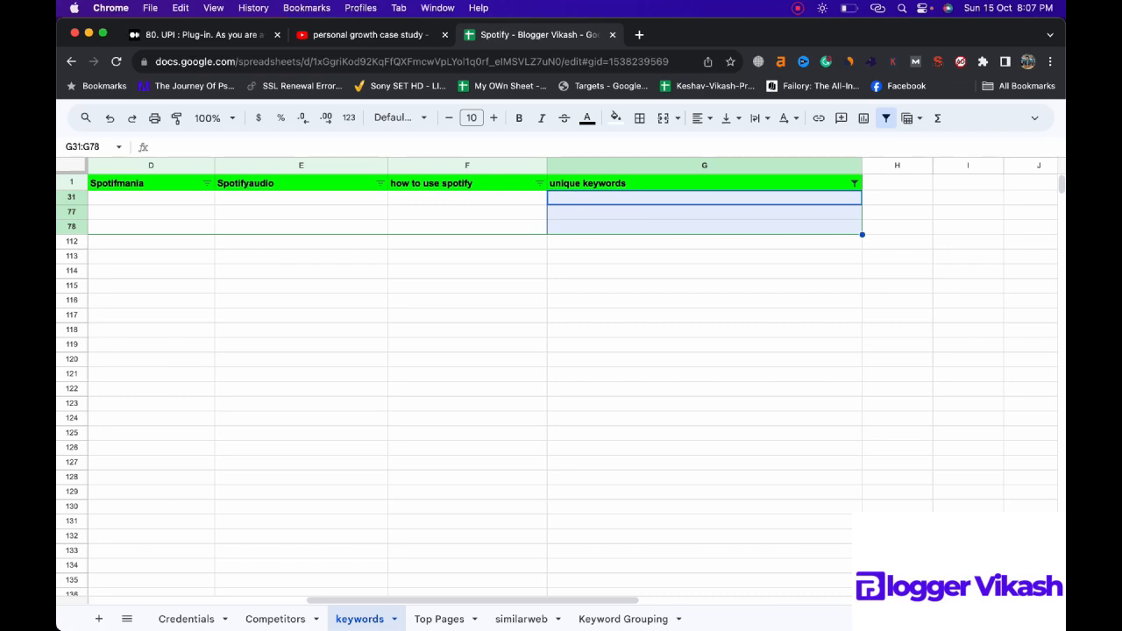
Step: Enter the heading "Account" in cell A92 of the Keyword Grouping sheet and paste the copied account keywords from A93 down
click(623, 619)
click(205, 421)
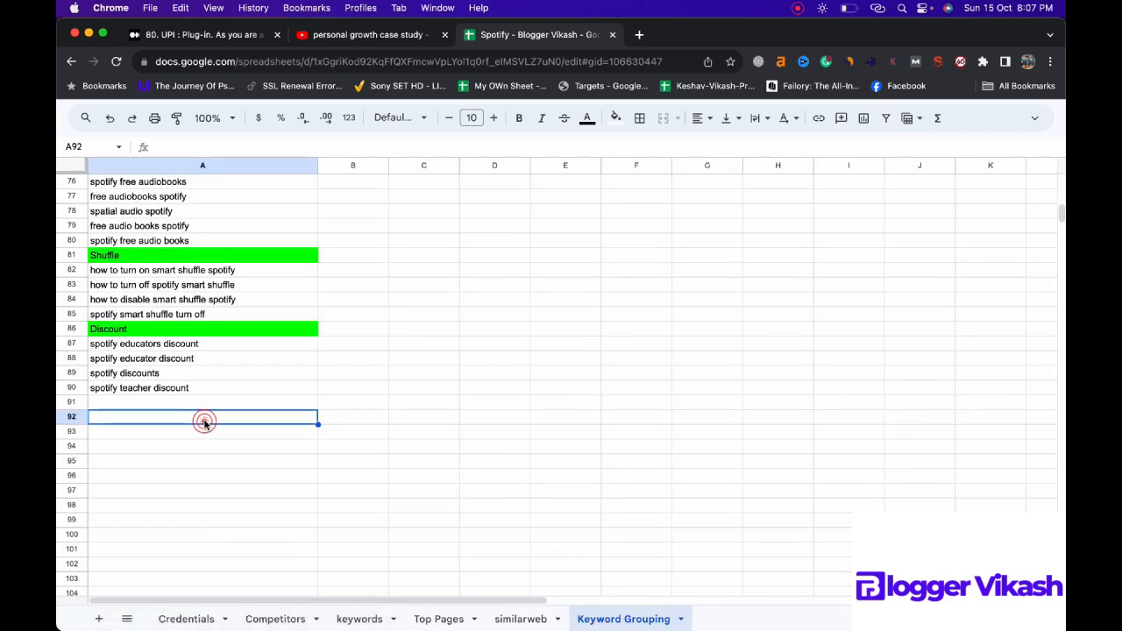
text(Accoun)
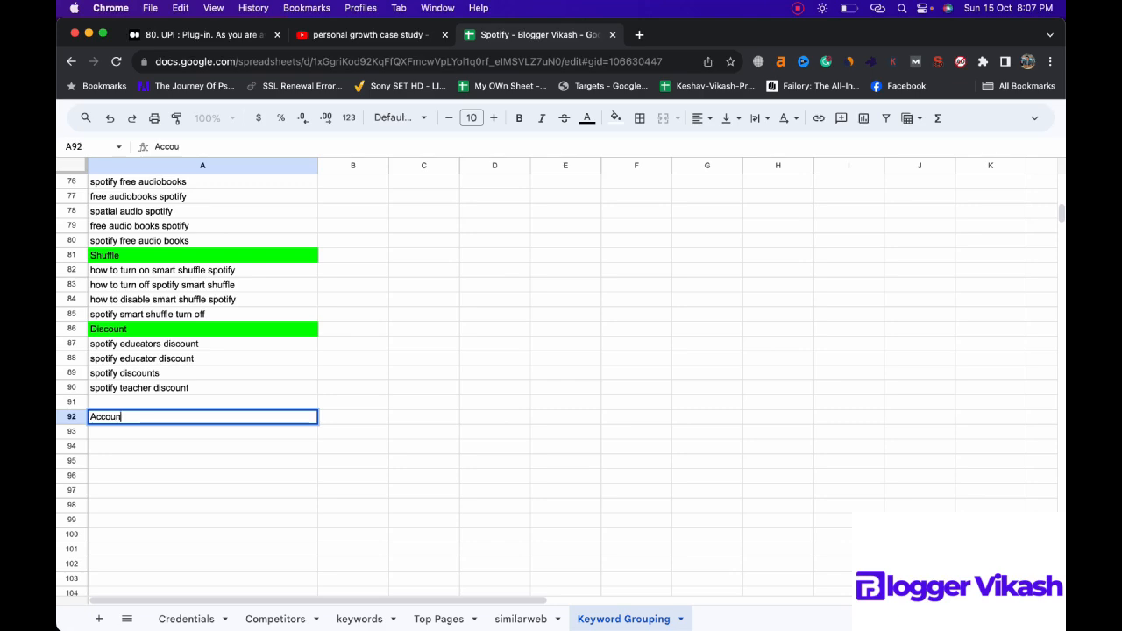
text(t)
key(Return)
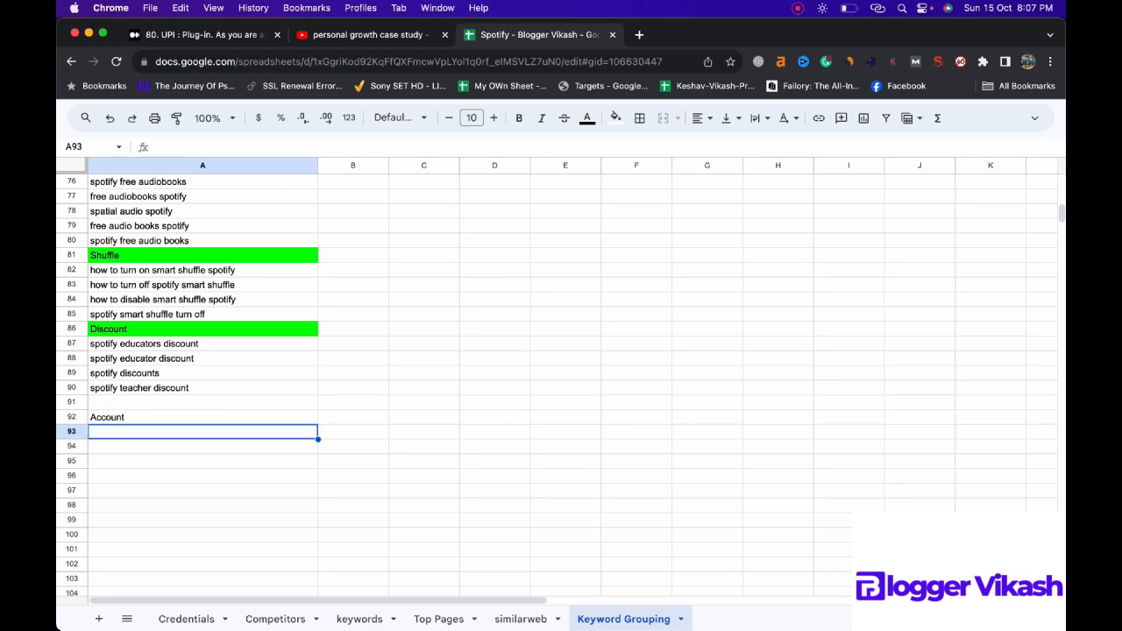
key(super+v)
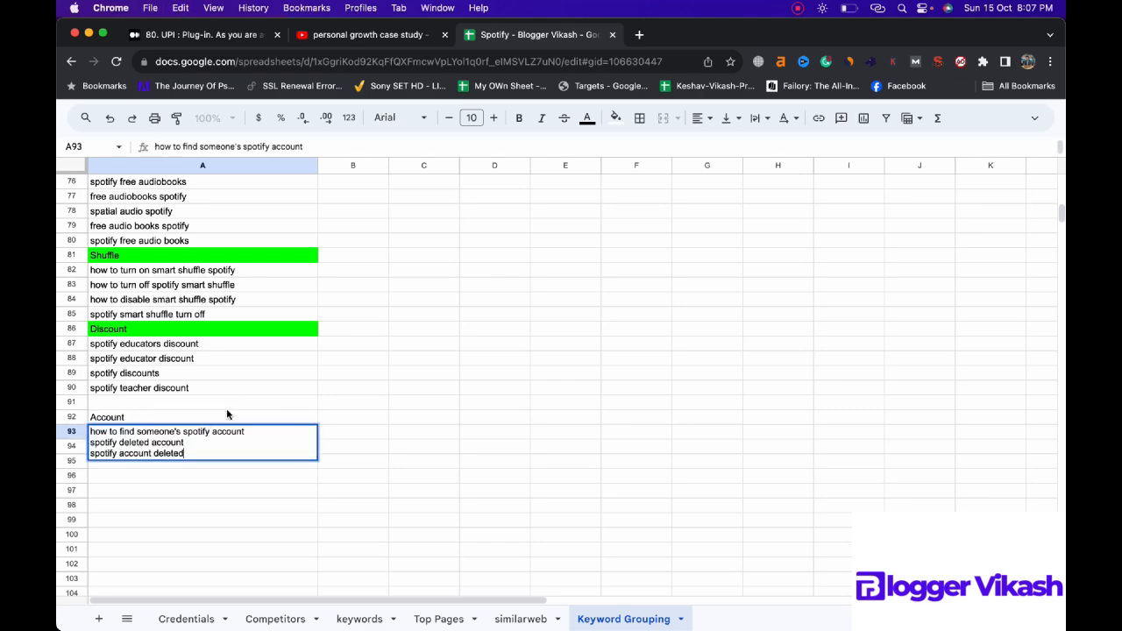
click(226, 408)
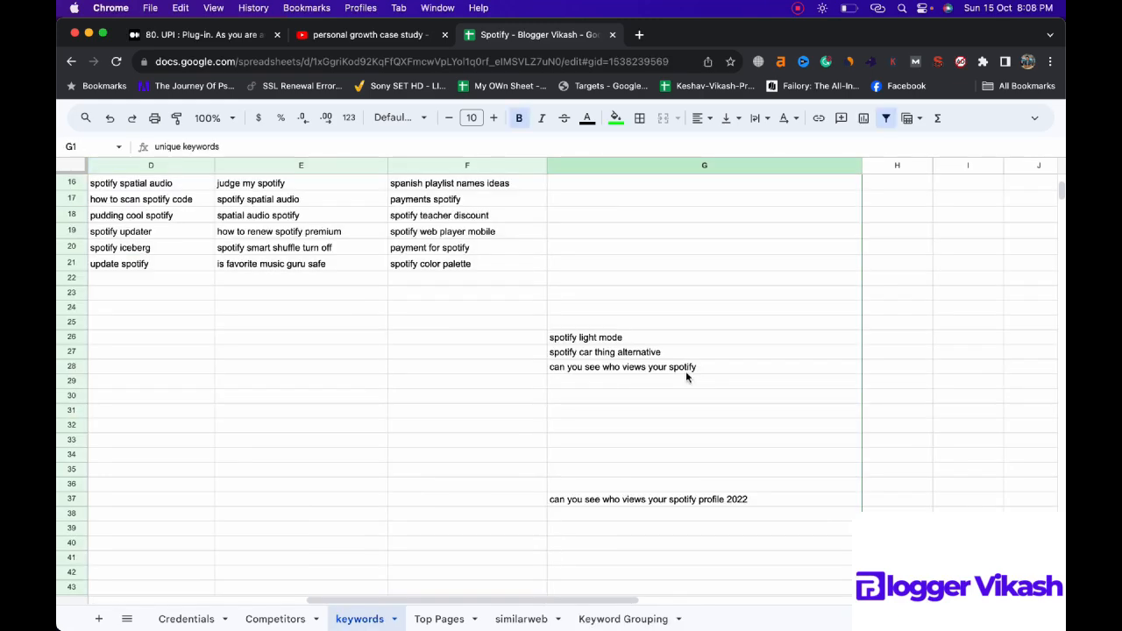
Step: Examine the unique keywords still ungrouped in the keywords sheet down to row 111 for another shared topic
scroll(686, 375, down, 1)
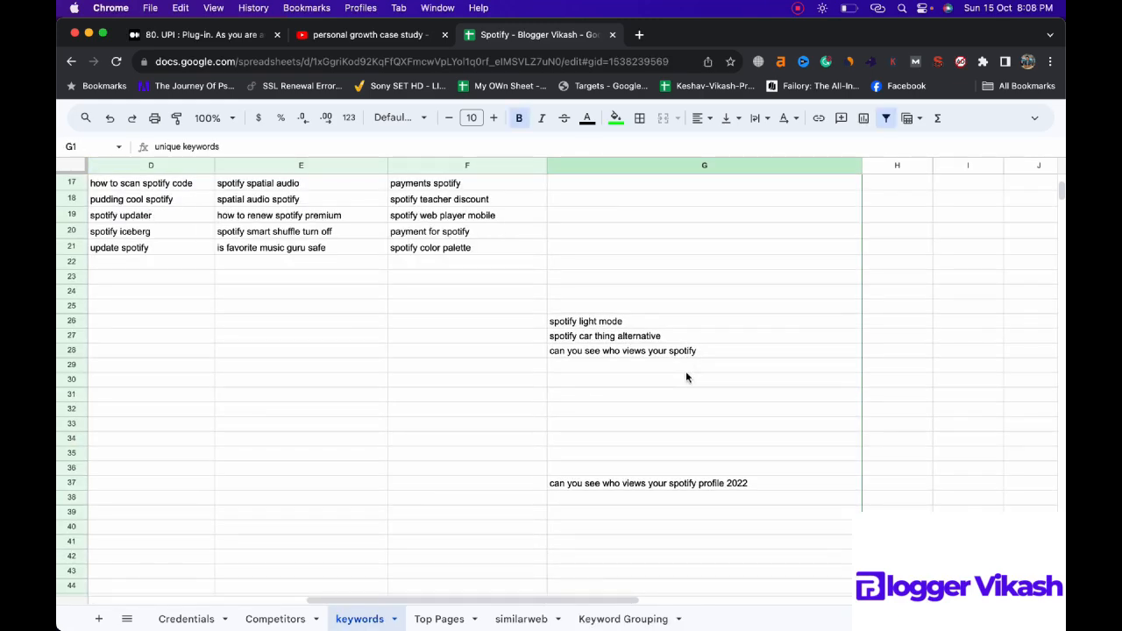
scroll(687, 377, down, 6)
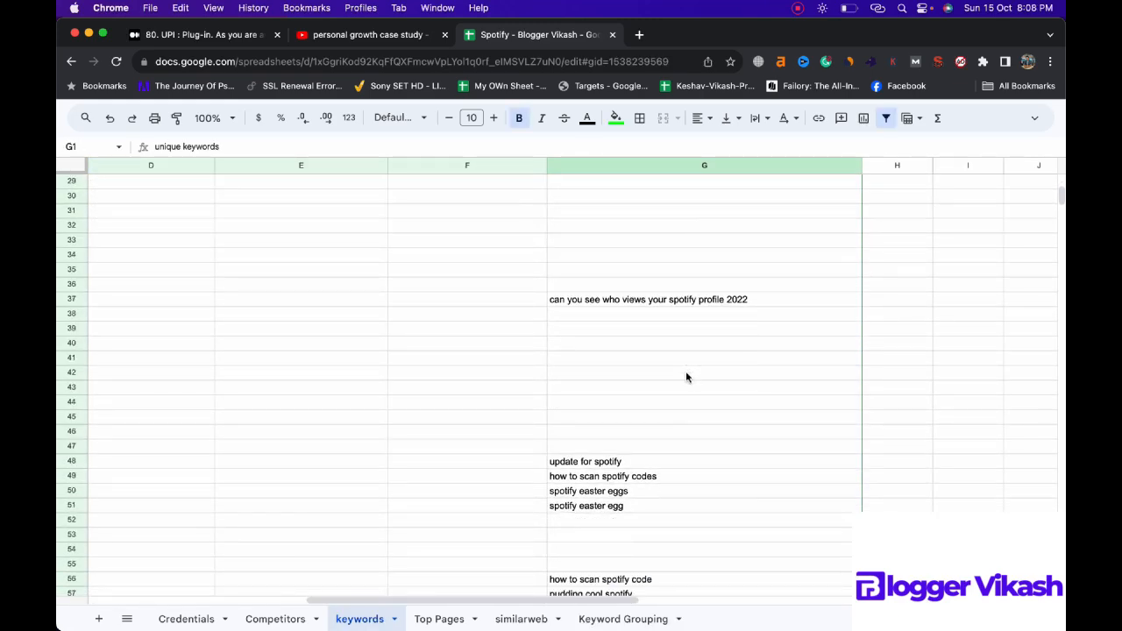
scroll(686, 377, down, 3)
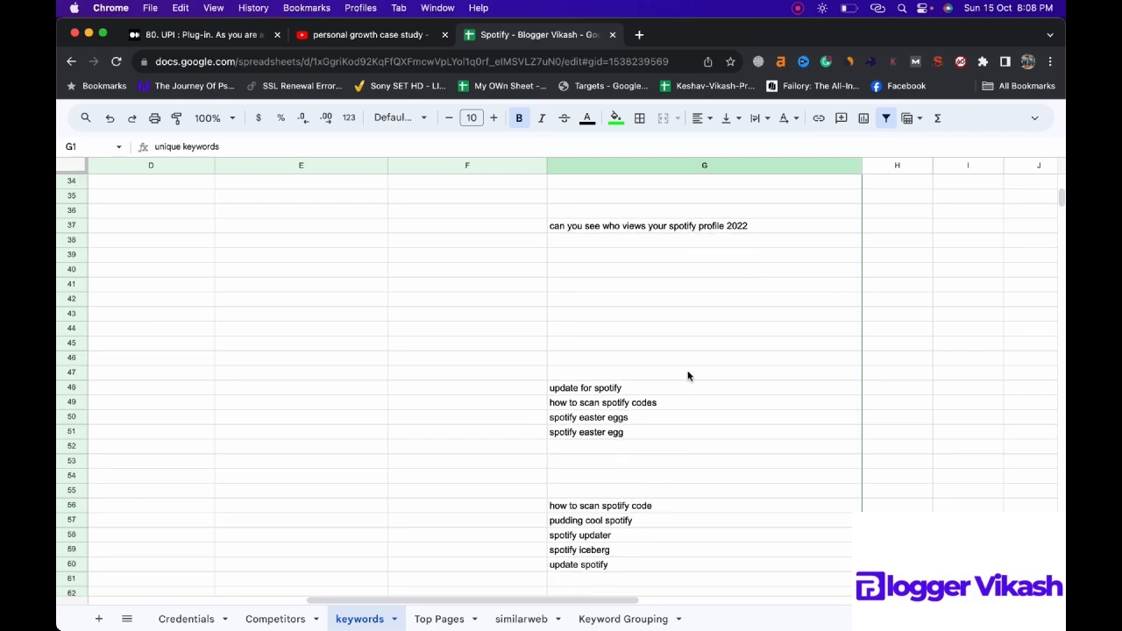
scroll(688, 375, down, 1)
scroll(688, 375, down, 5)
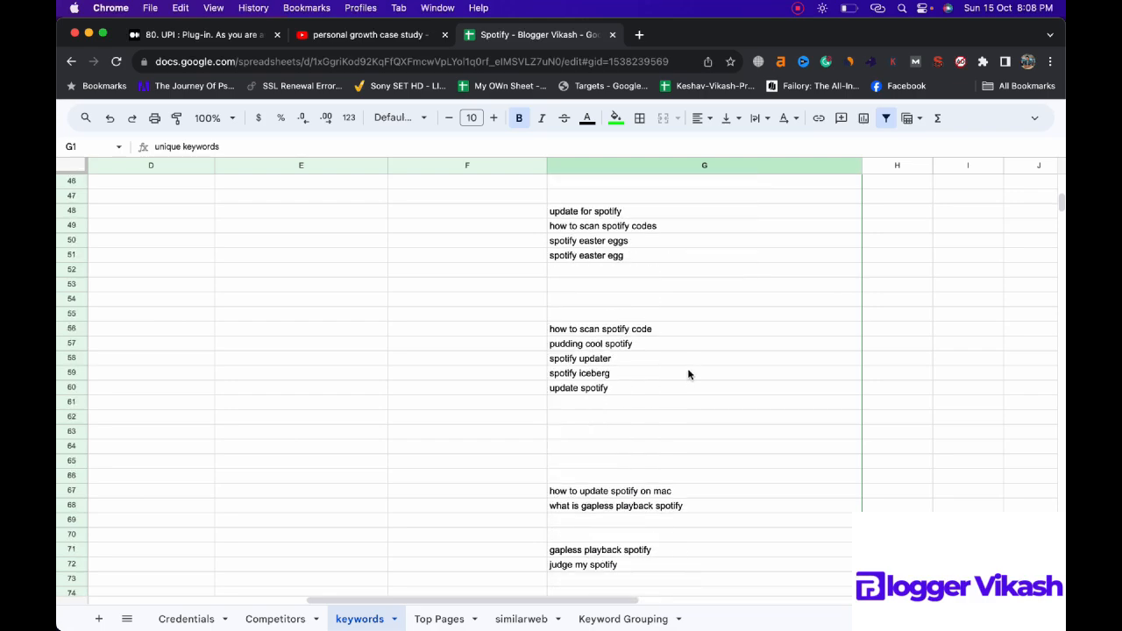
scroll(688, 374, down, 6)
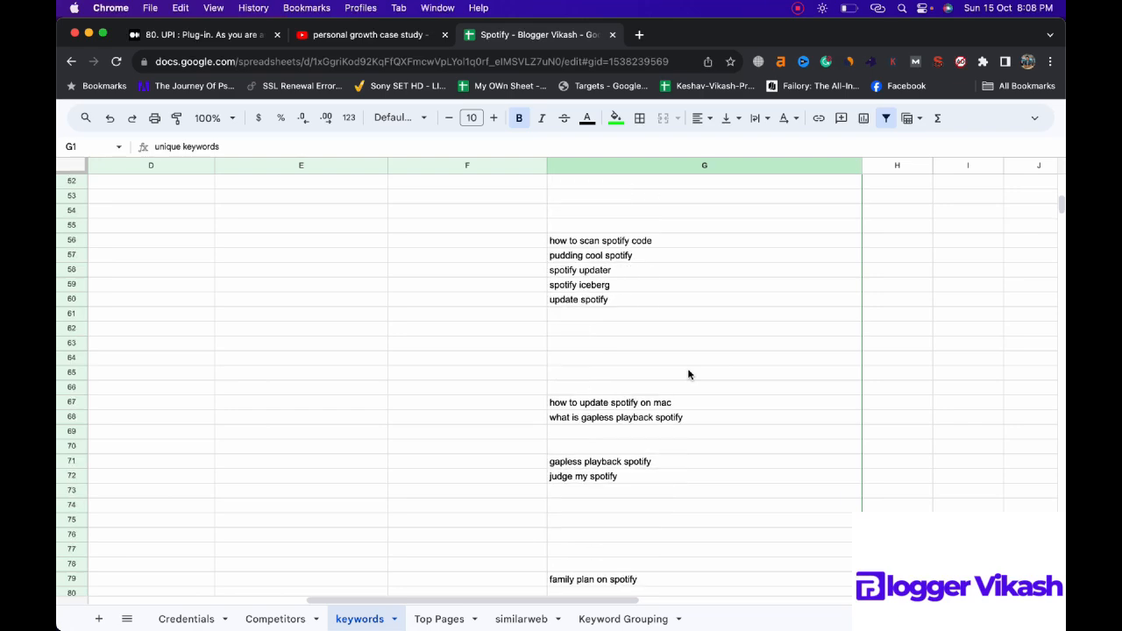
scroll(688, 375, down, 3)
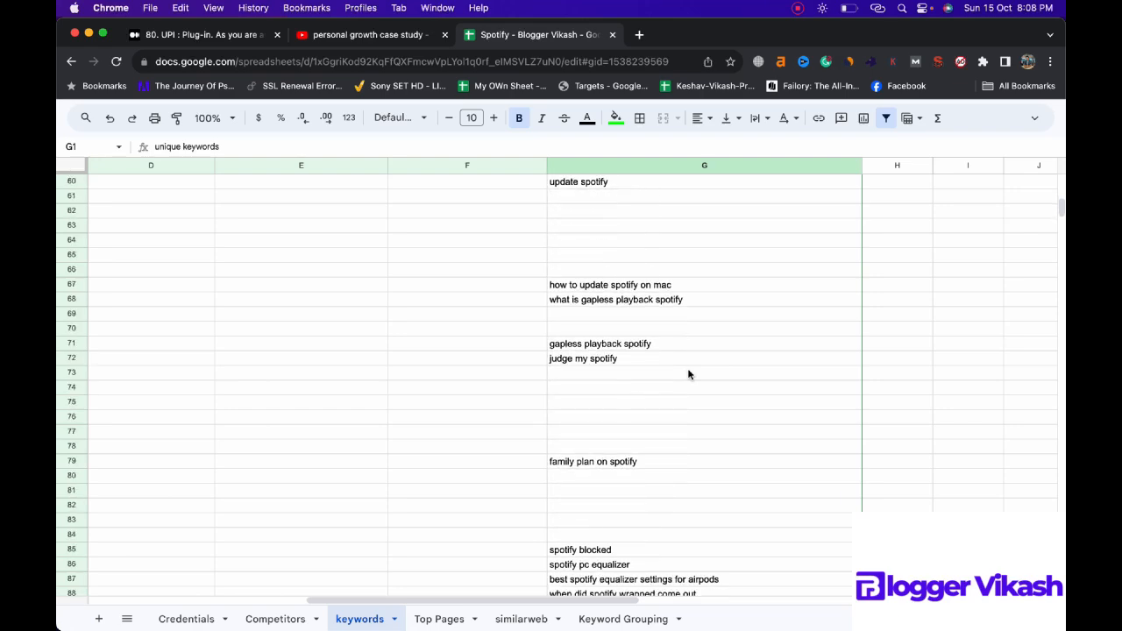
scroll(688, 374, down, 1)
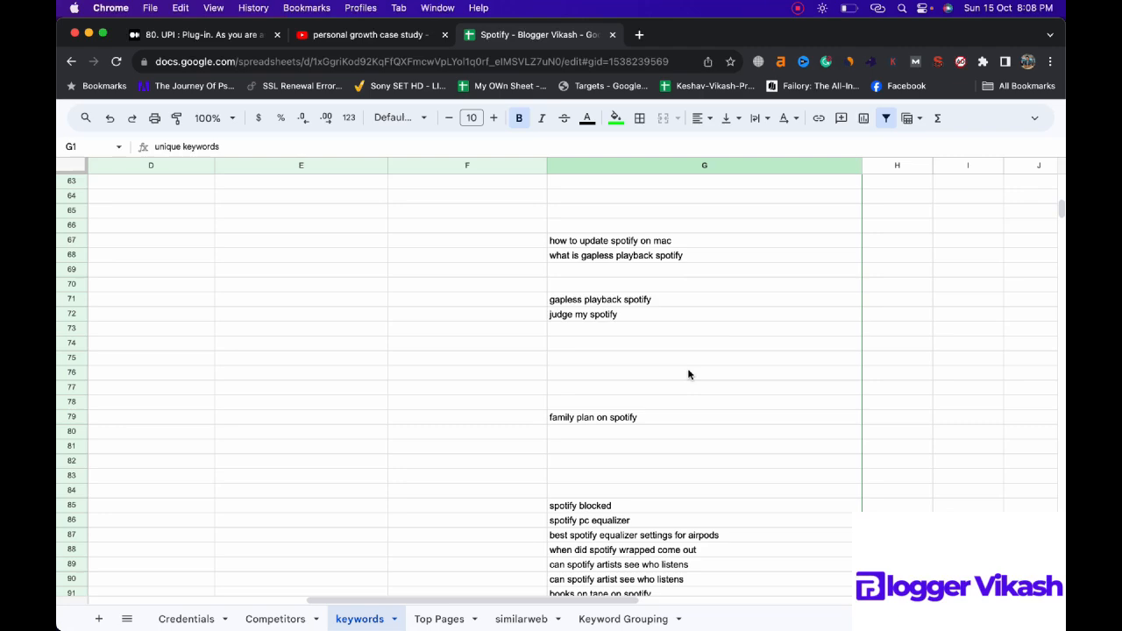
scroll(688, 374, down, 3)
scroll(688, 376, up, 5)
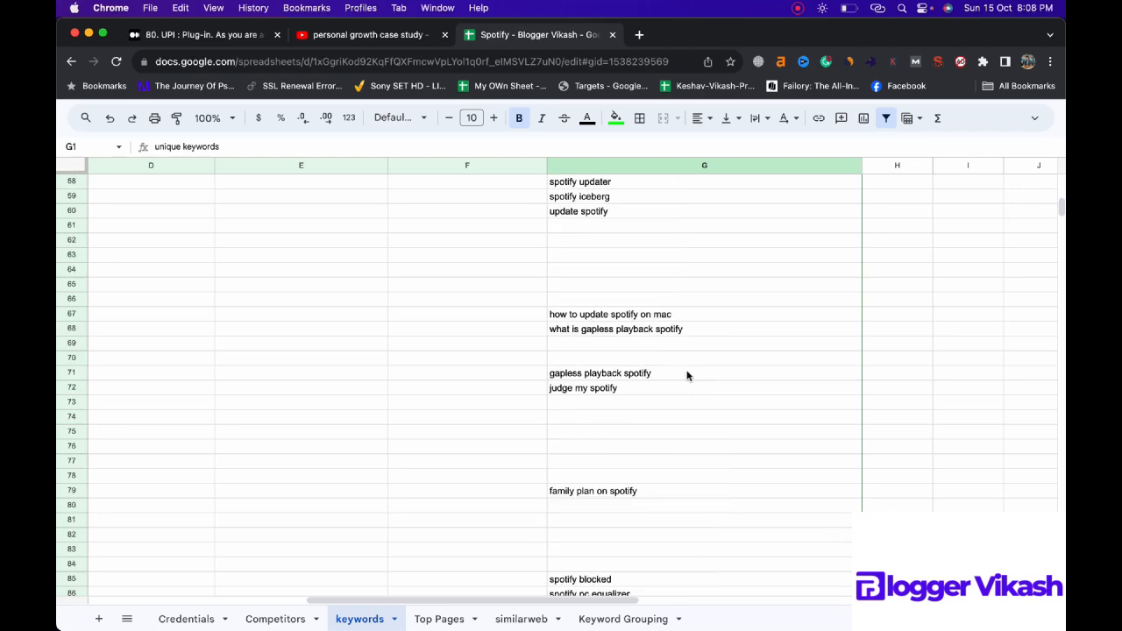
scroll(688, 375, down, 9)
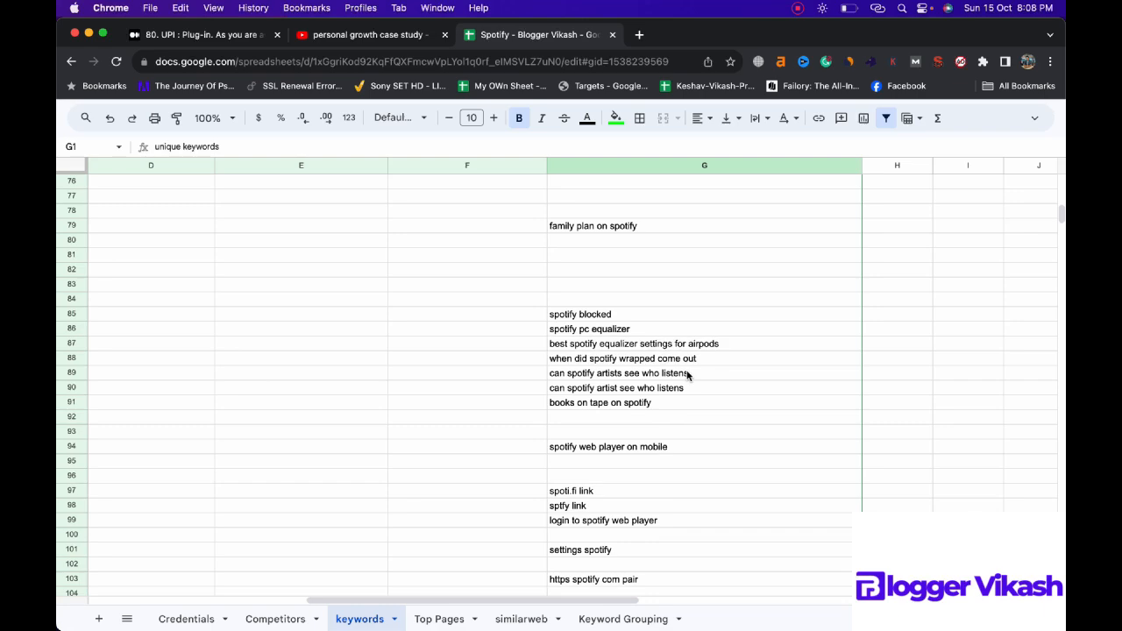
scroll(688, 375, down, 2)
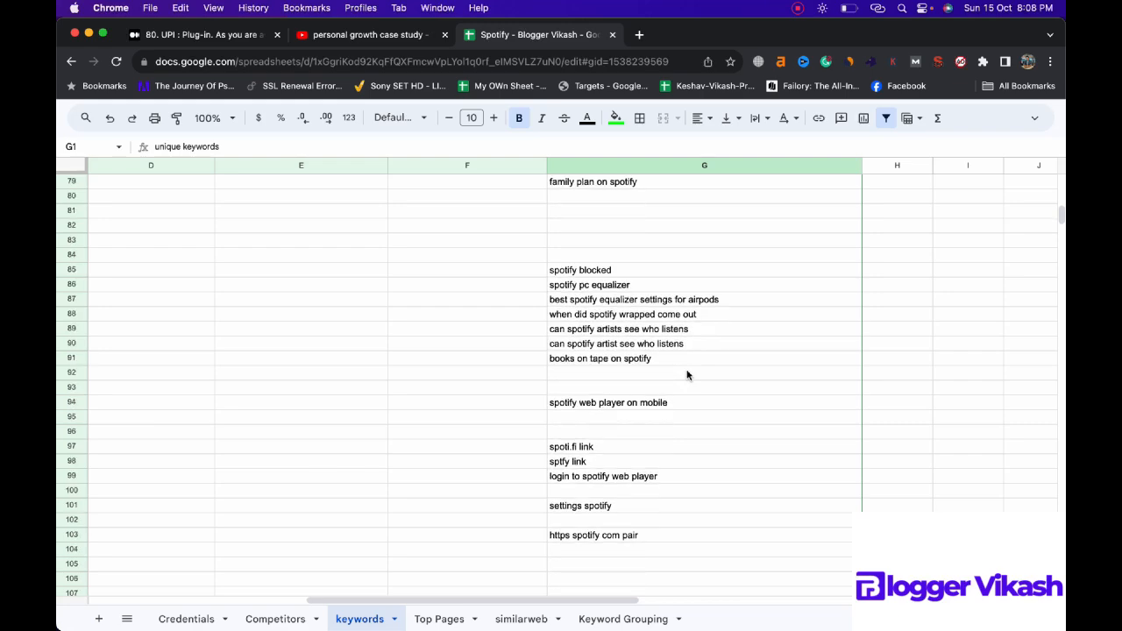
scroll(687, 374, down, 3)
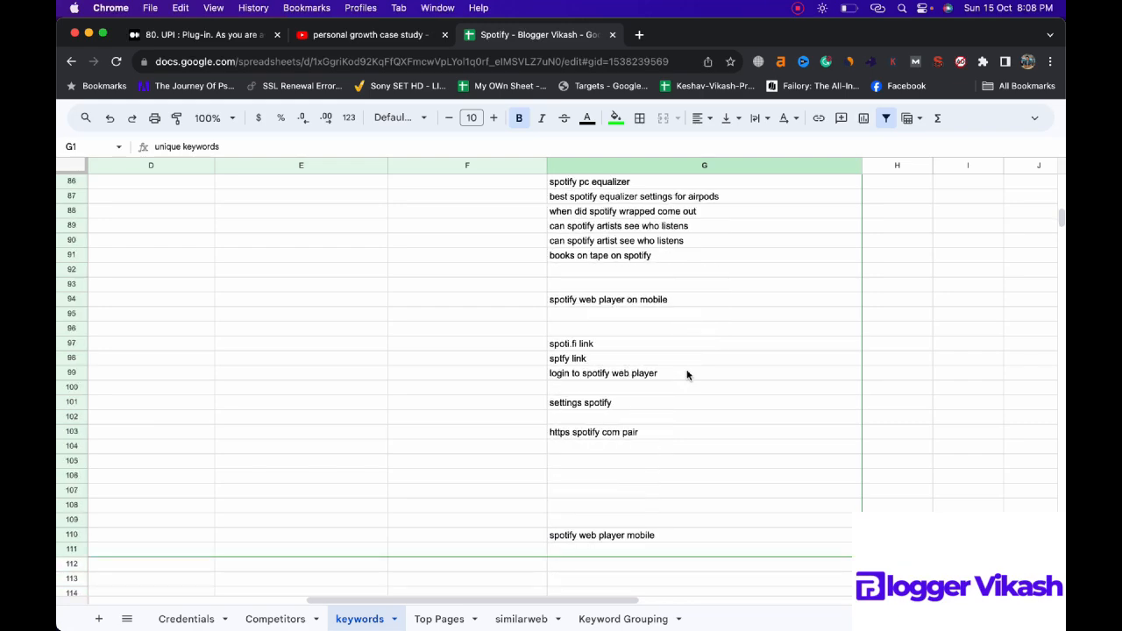
Step: Move the keyword "spotify web player on mobile" from G94 to G111, directly below "spotify web player mobile"
click(667, 301)
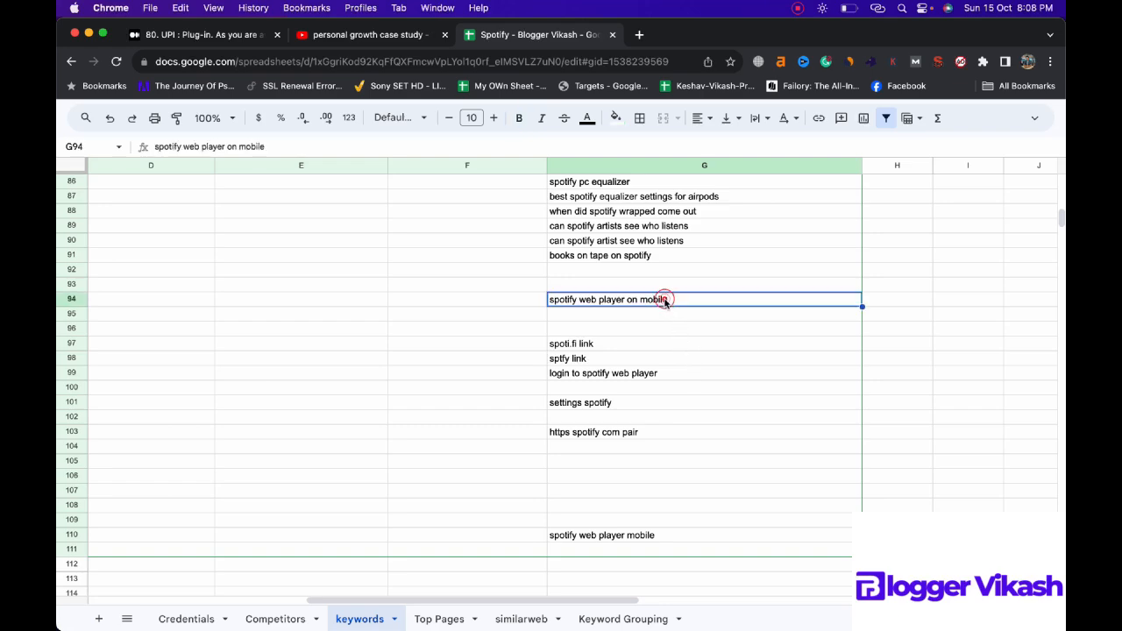
key(super+c)
key(Delete)
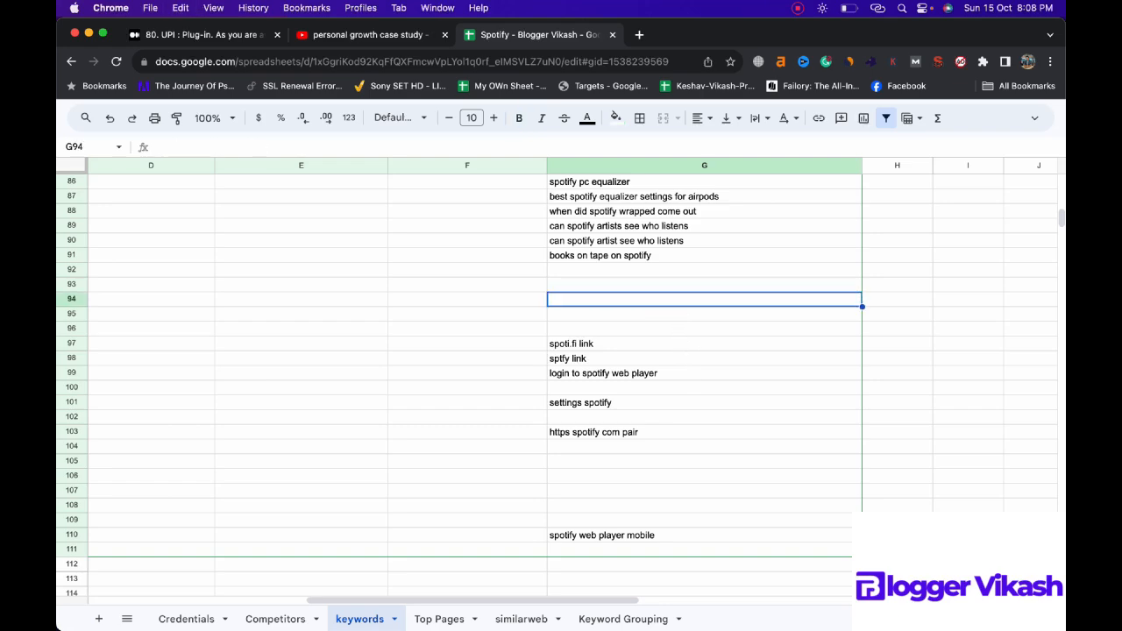
click(606, 550)
key(super+v)
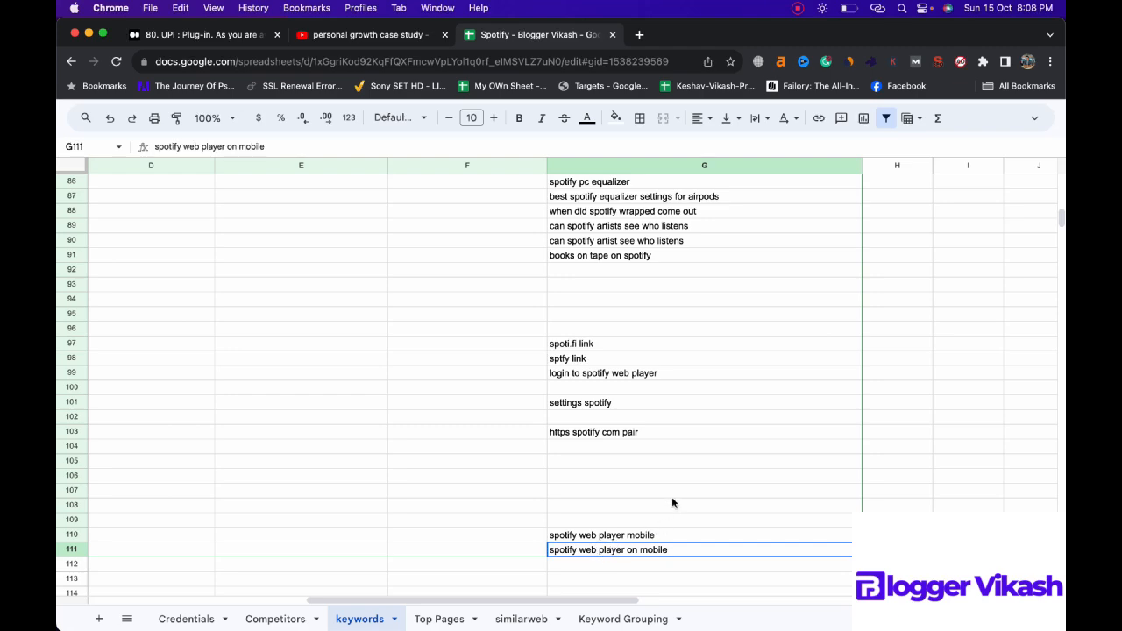
Step: Find "web" in the keywords sheet and move "login to spotify web player" from G99 to G109, above the other web player keywords
scroll(671, 499, up, 8)
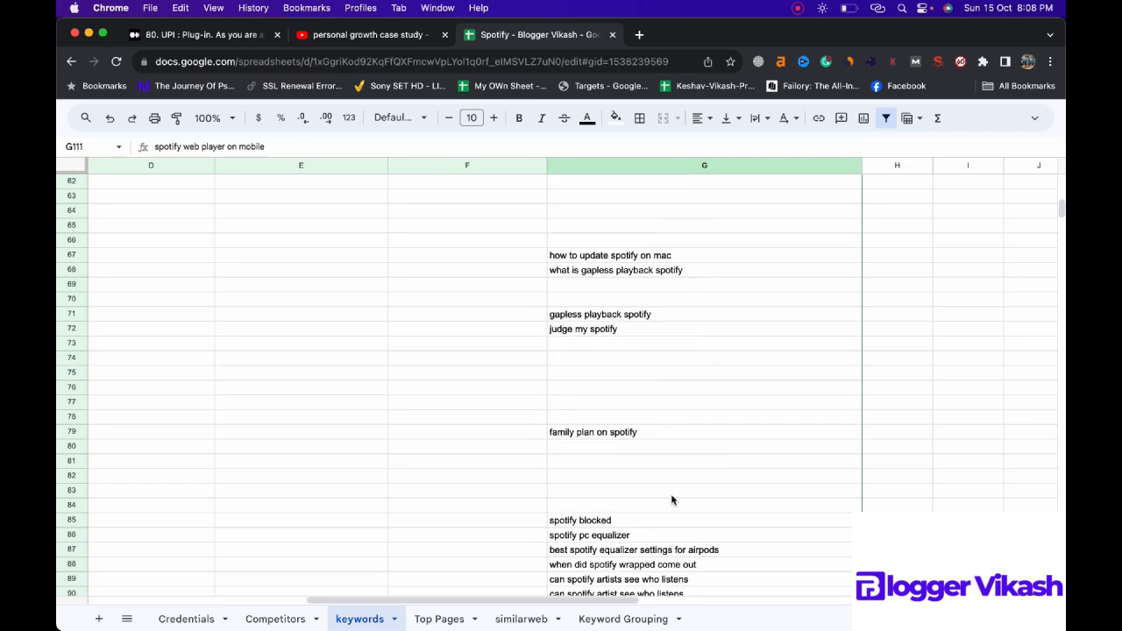
scroll(670, 499, up, 20)
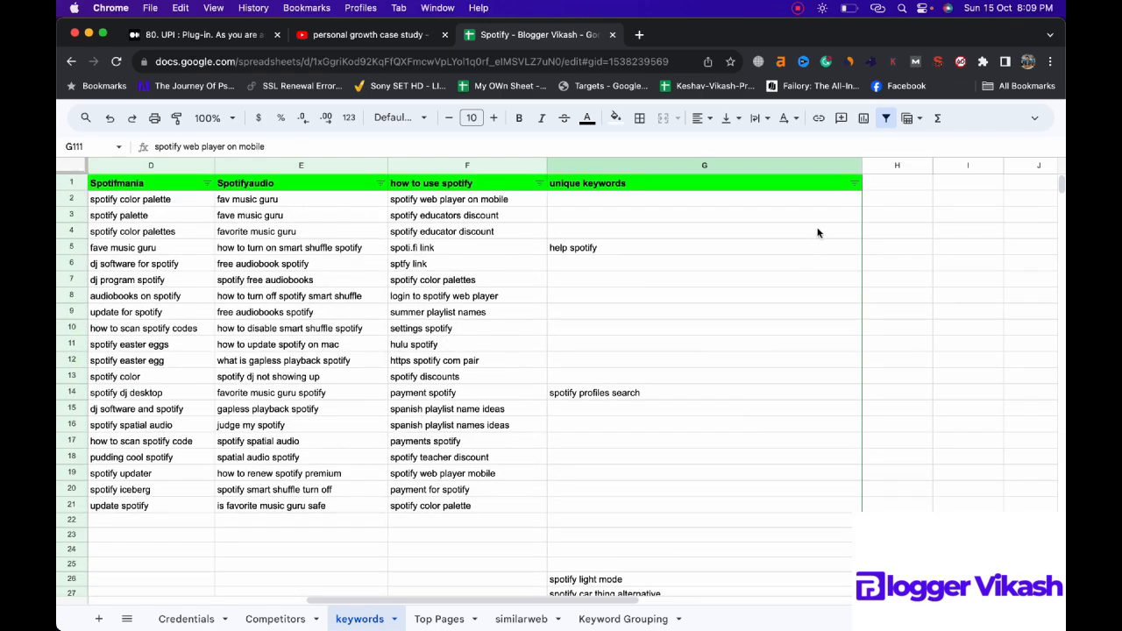
key(super+f)
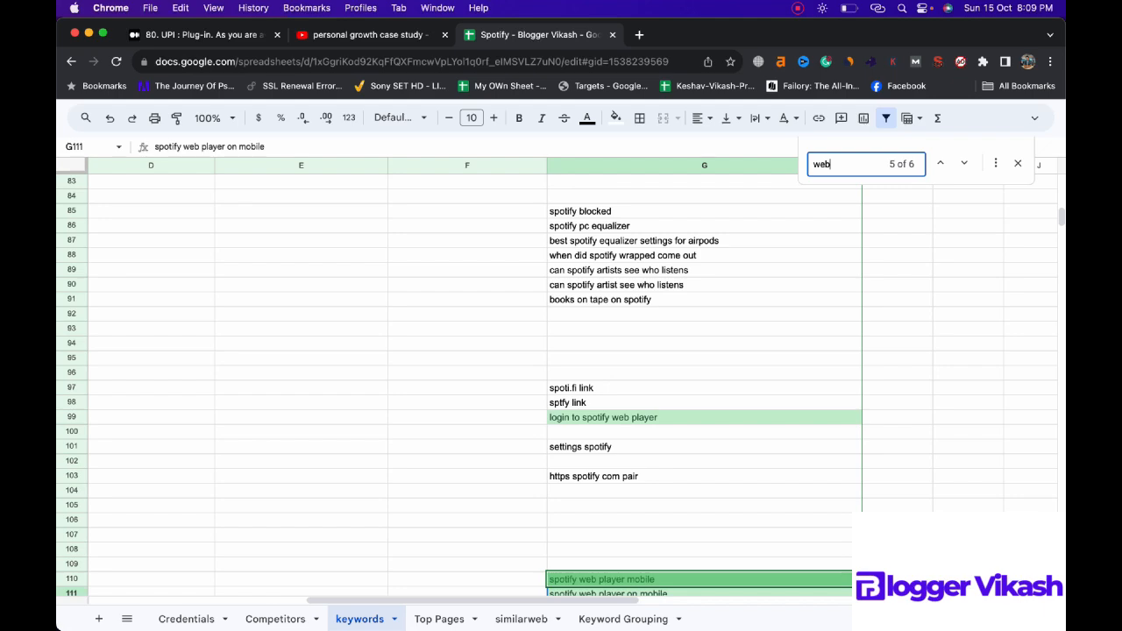
click(743, 417)
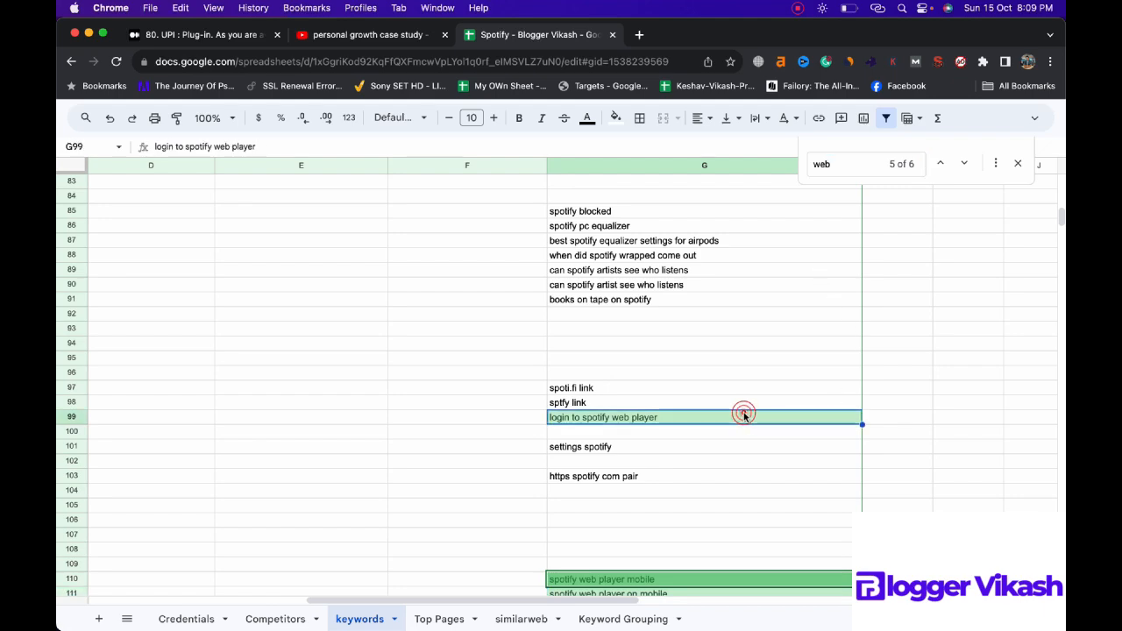
key(BackSpace)
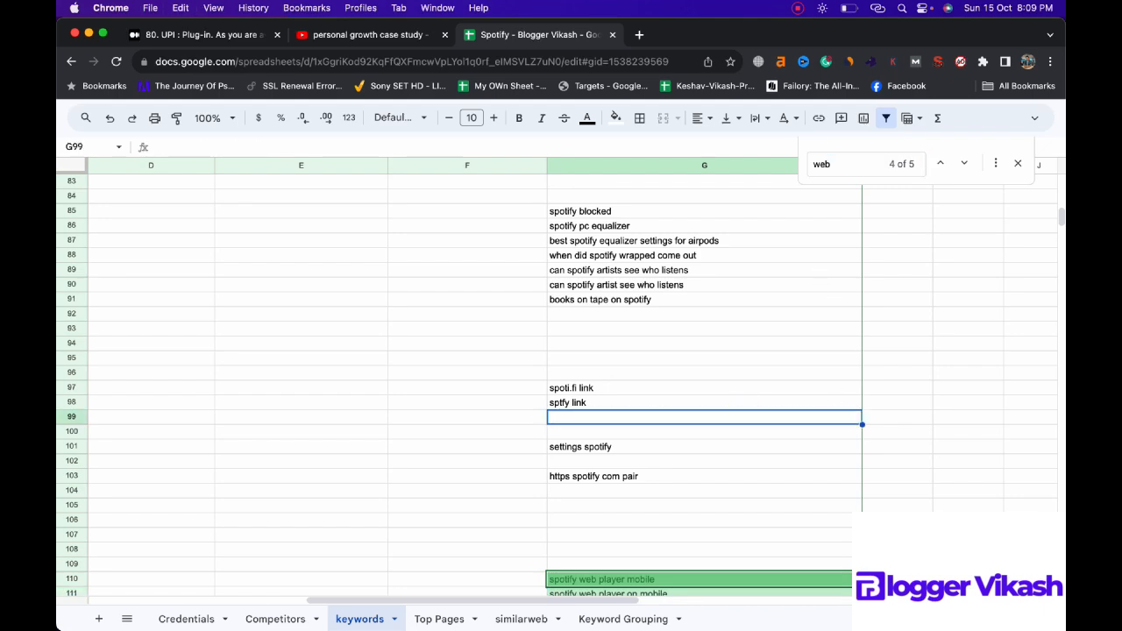
click(678, 566)
key(super+v)
click(692, 506)
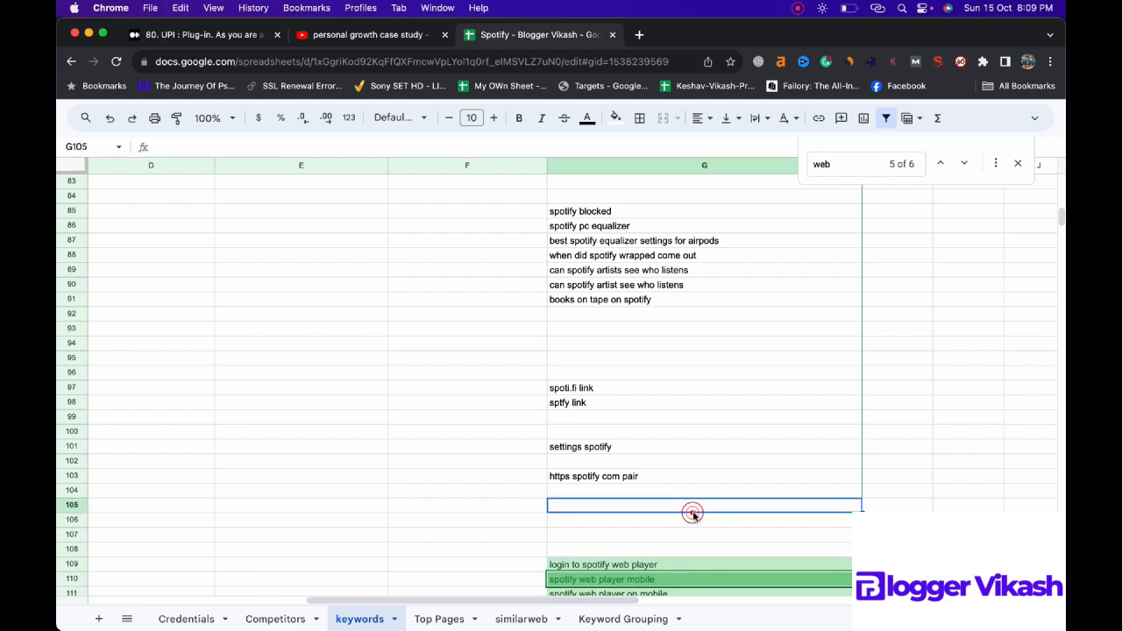
Step: Copy the three web player keywords from G109:G111 of the keywords sheet into the Keyword Grouping sheet from A97 down
scroll(692, 508, down, 4)
click(699, 504)
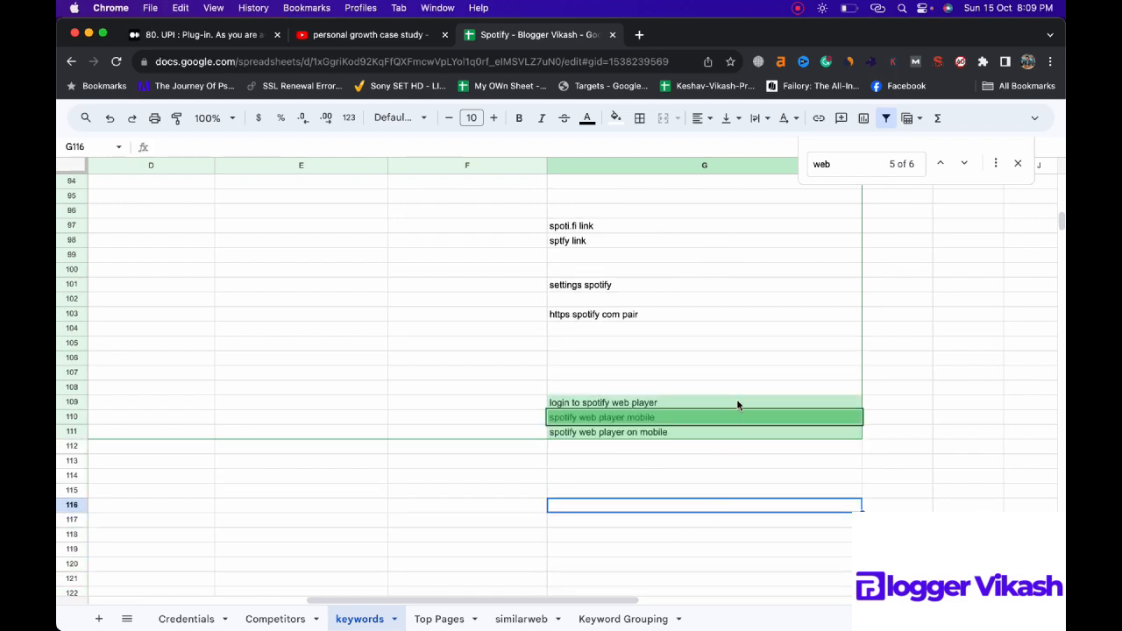
drag(737, 405, 730, 430)
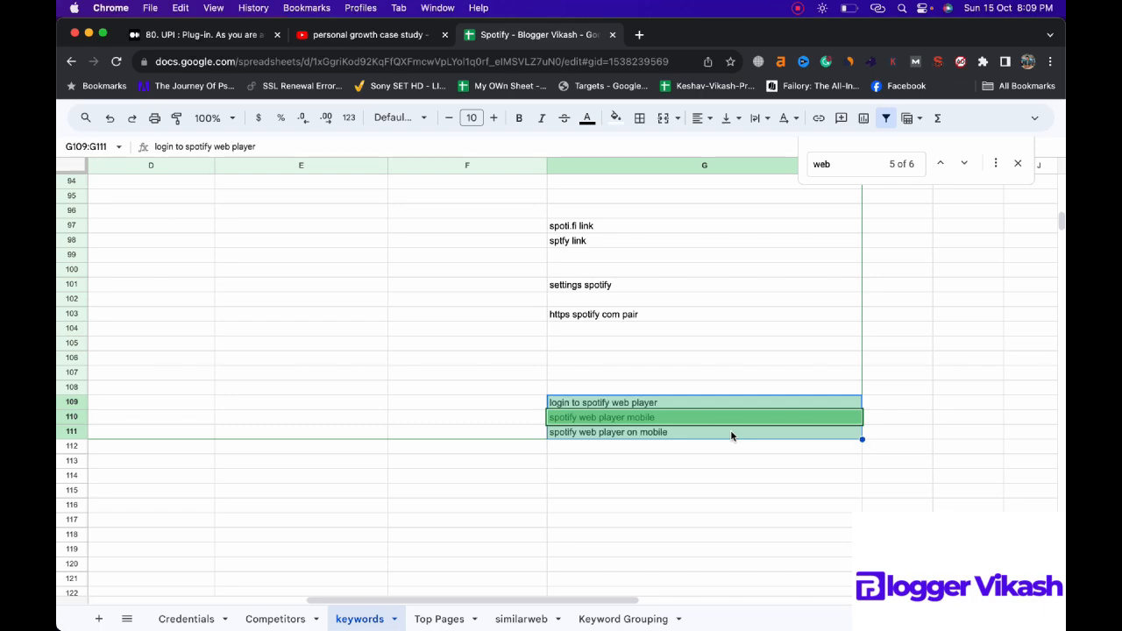
key(super+c)
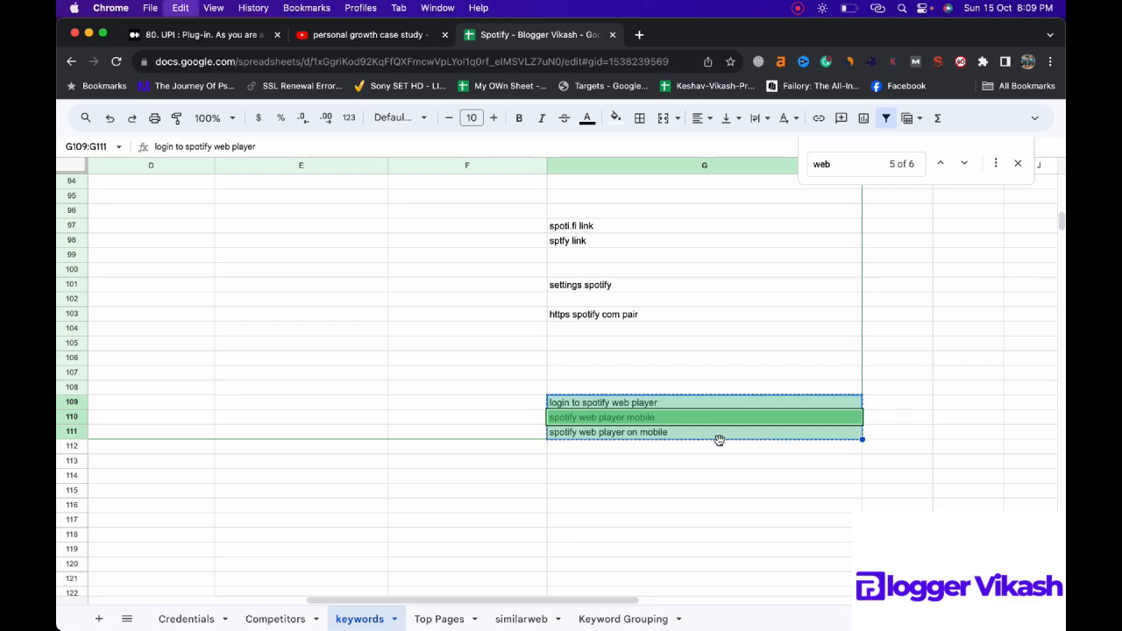
click(599, 621)
click(193, 491)
key(super+v)
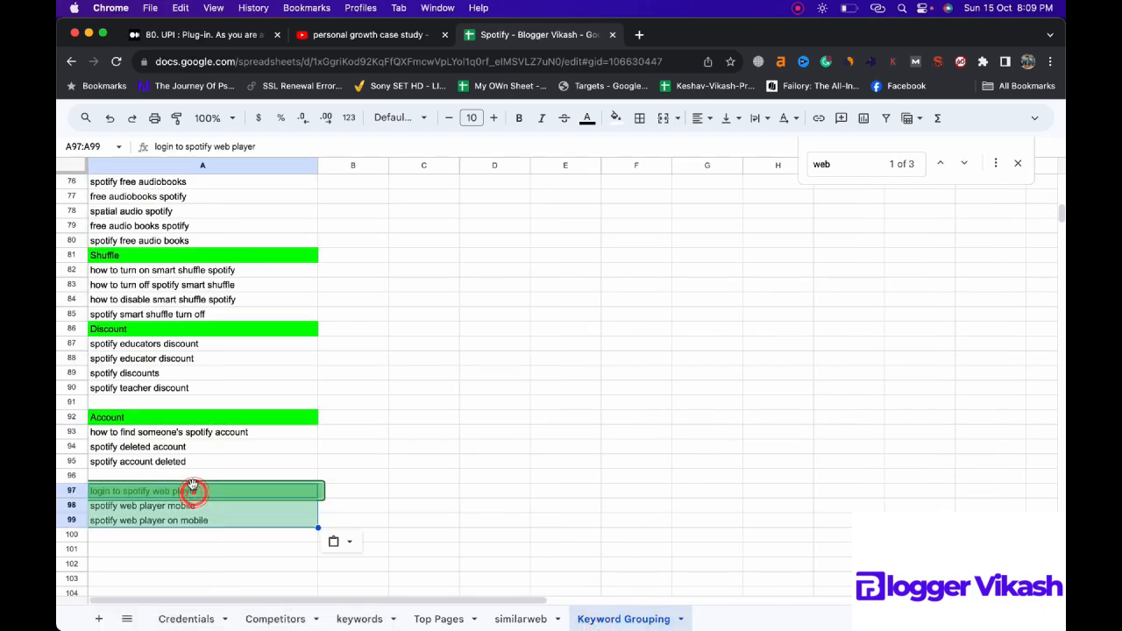
key(Up)
key(Up)
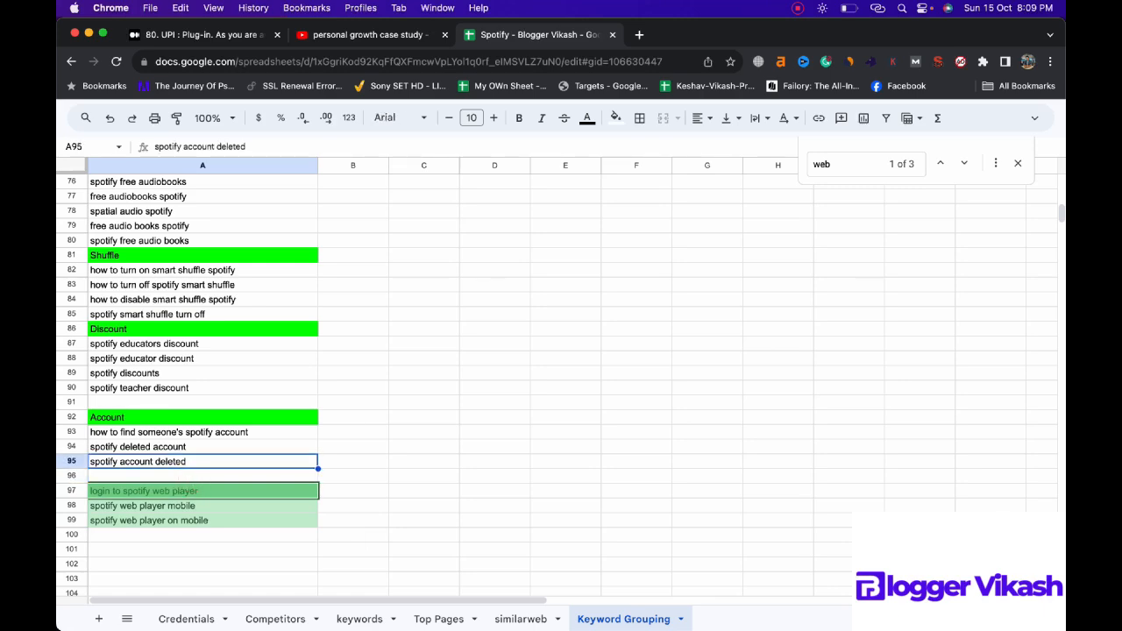
key(Up)
key(Up)
key(Up)
key(Up)
key(Up)
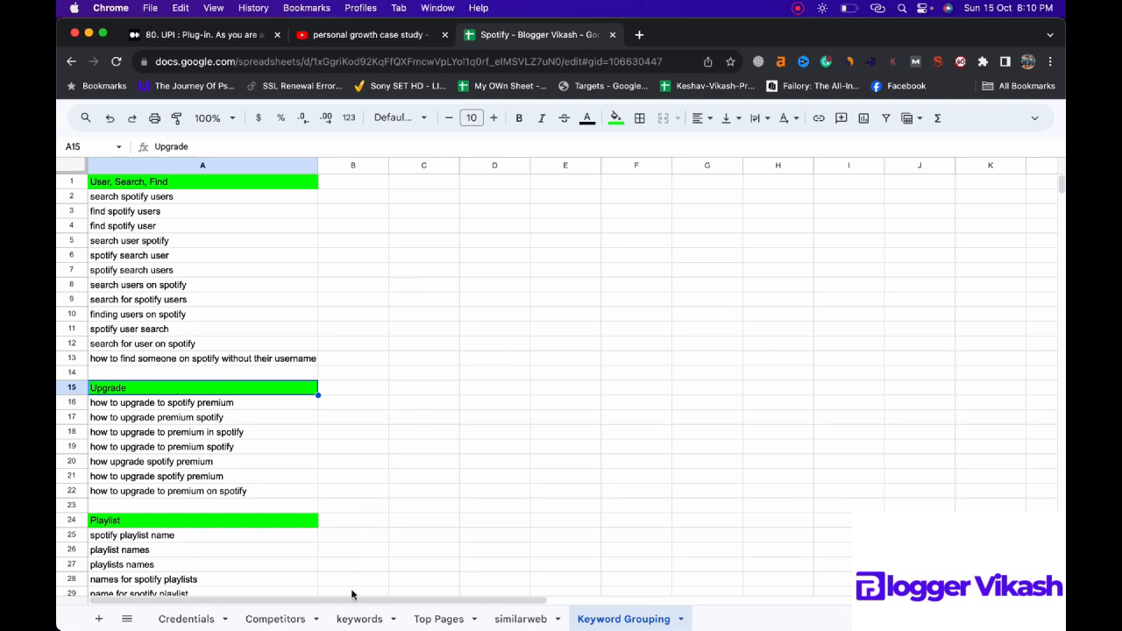
Step: Paste the leftover keywords, from "help spotify" to "books on tape on spotify", into A138:A147 of the Keyword Grouping sheet
click(357, 618)
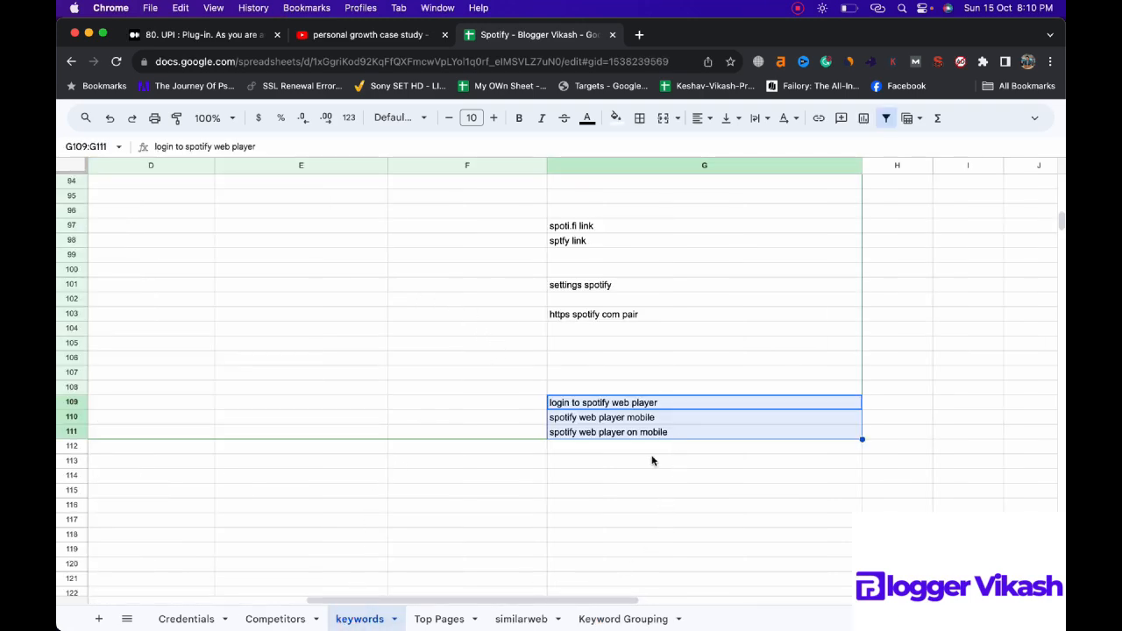
click(692, 396)
click(204, 332)
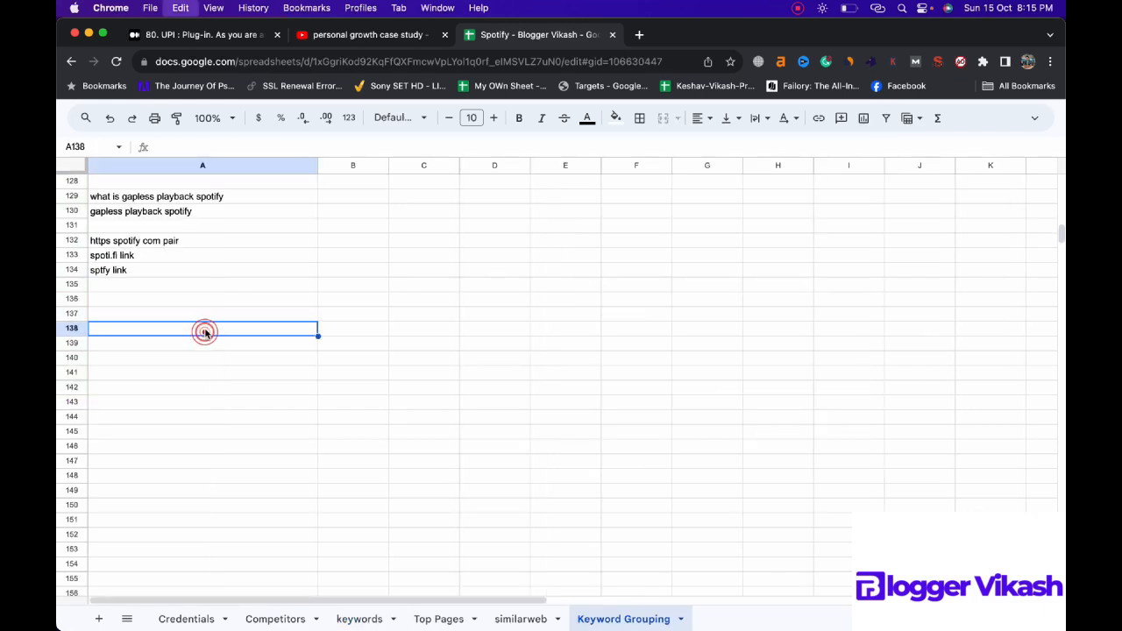
key(super+v)
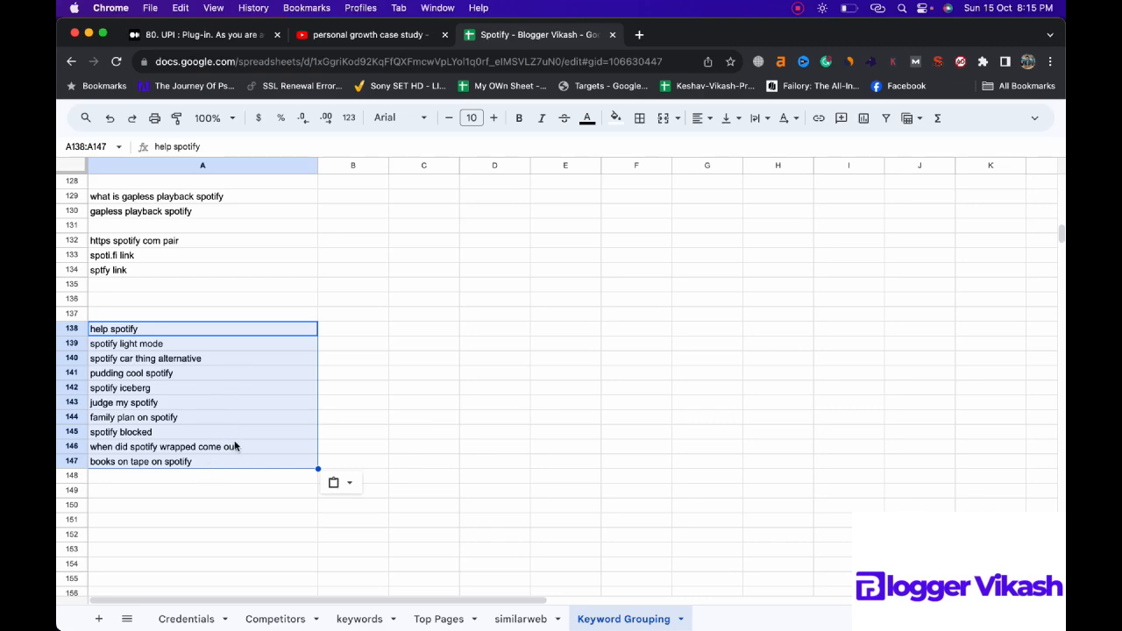
click(381, 377)
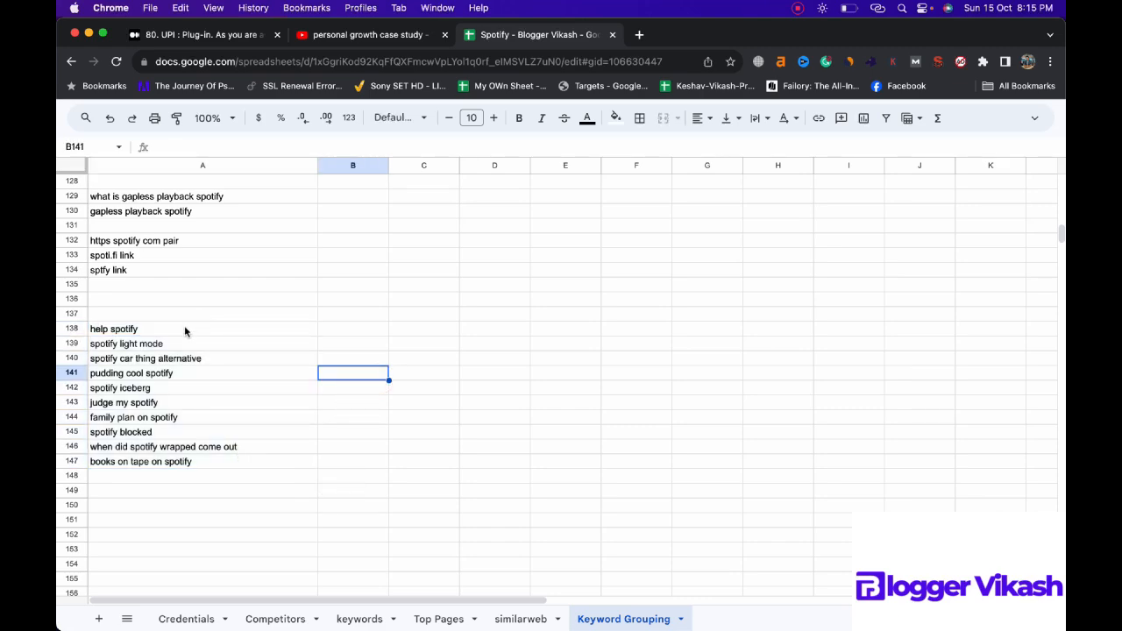
Step: Fill the leftover keywords in A138:A147 with yellow
click(186, 330)
key(super+shift+Down)
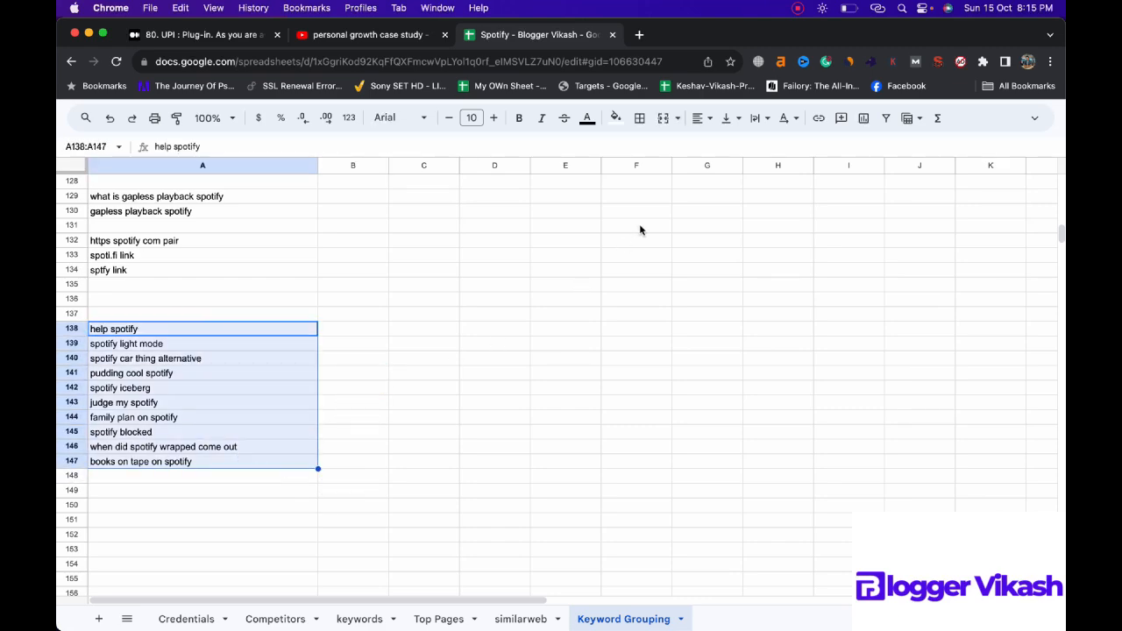
click(617, 119)
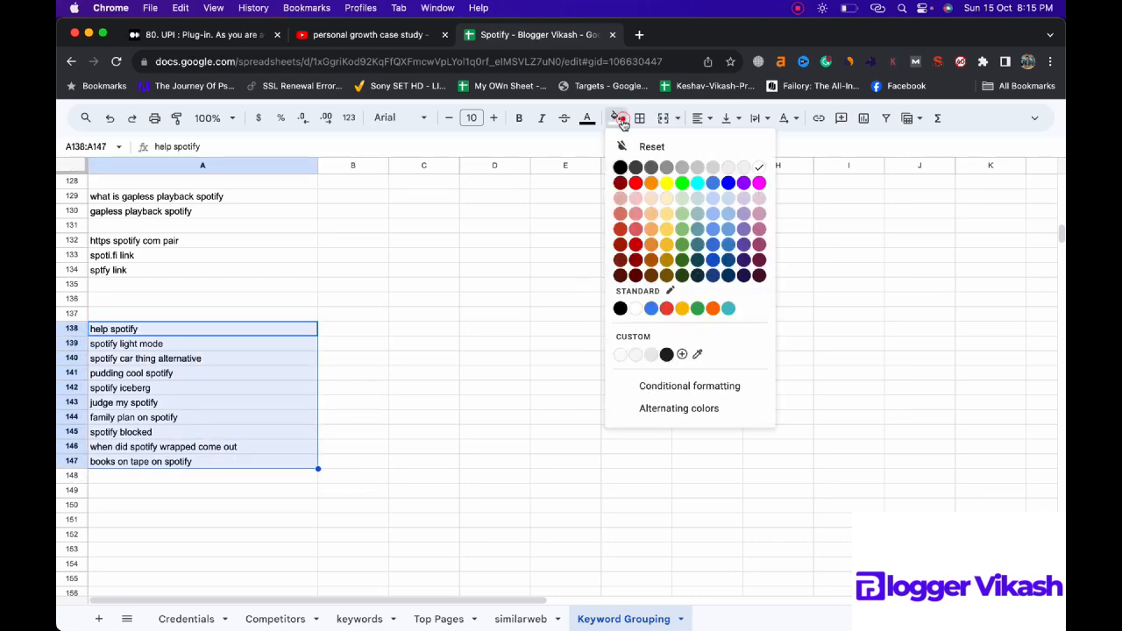
click(639, 183)
click(617, 119)
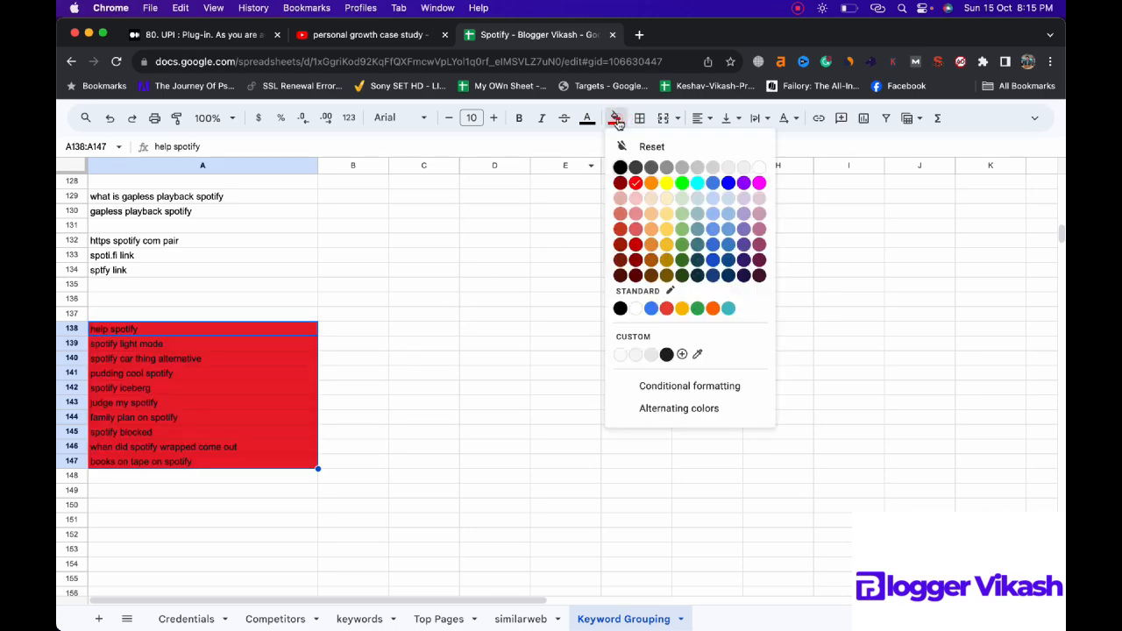
click(666, 182)
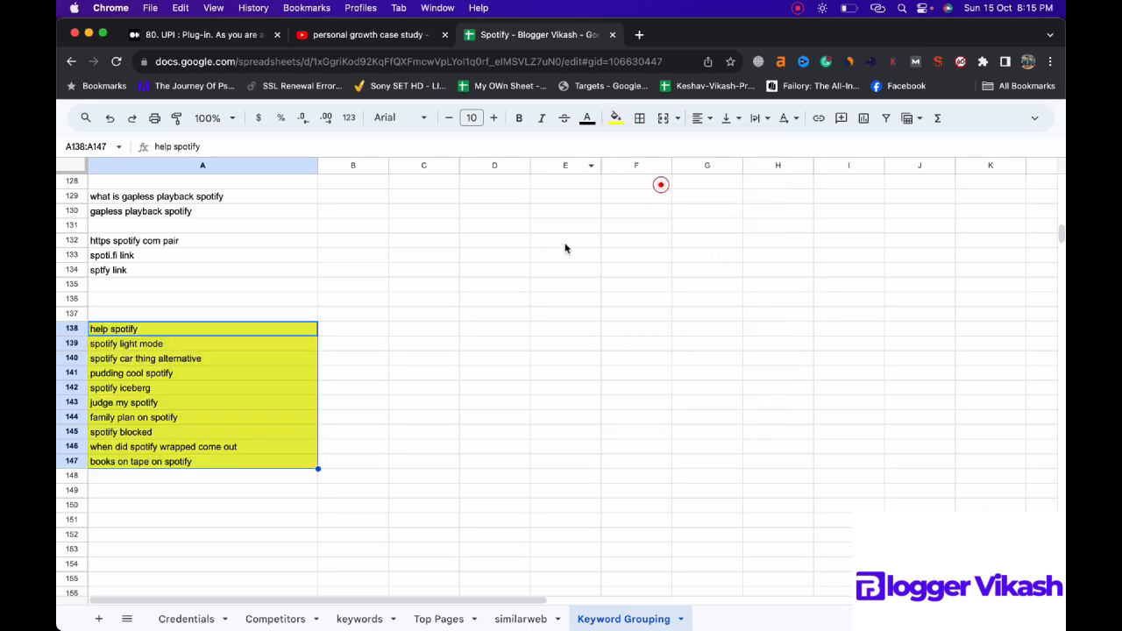
Step: Enter the note "Will look later" in B138 beside the yellow keywords
click(370, 328)
text(W)
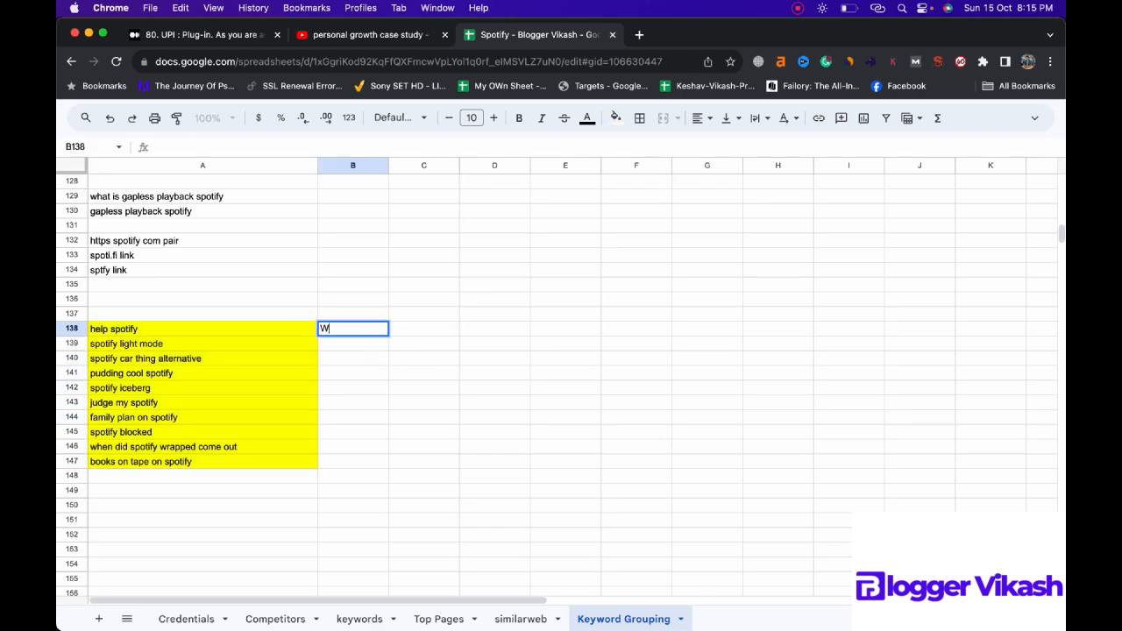
text(ill look later)
key(Return)
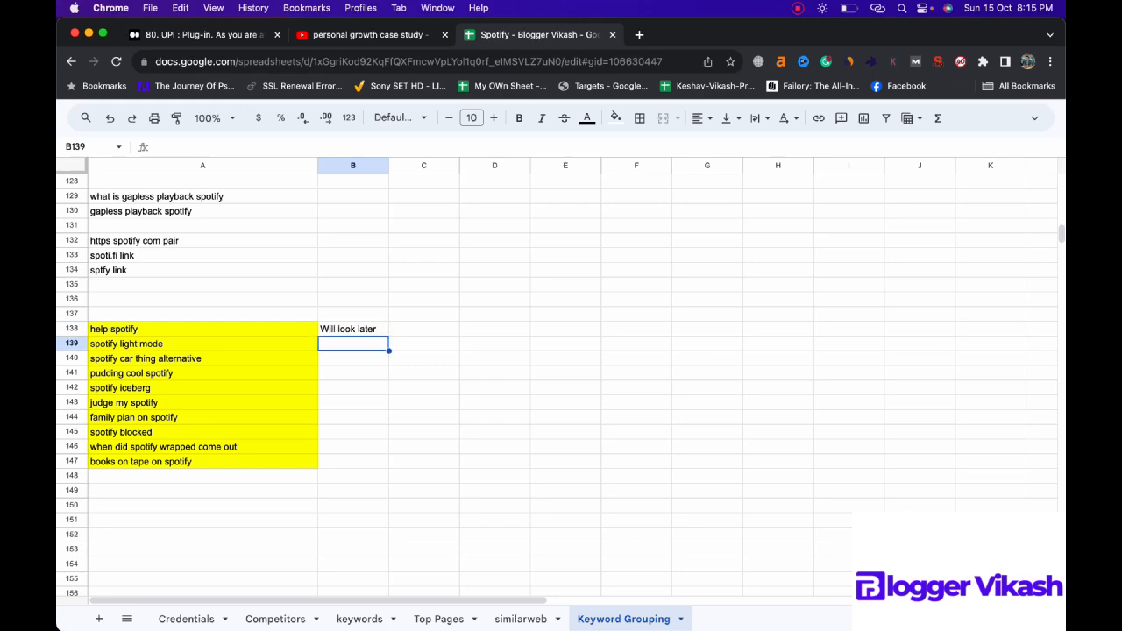
Step: Widen column B of the Keyword Grouping sheet to fit URLs and enter the heading "Respective post" in B1
scroll(328, 238, up, 20)
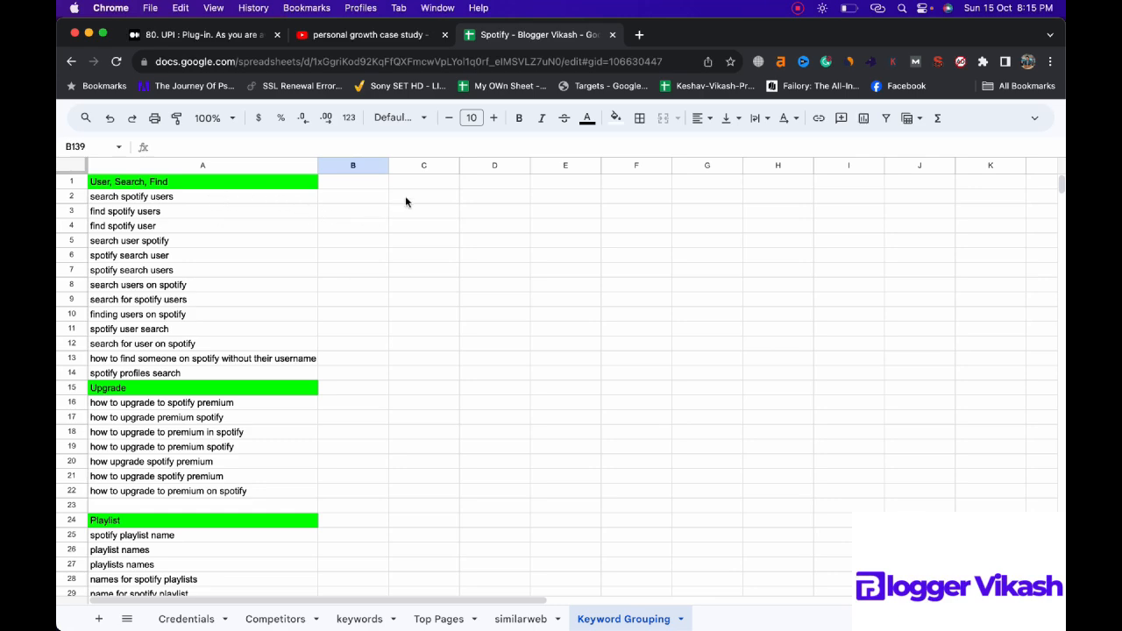
drag(388, 165, 779, 165)
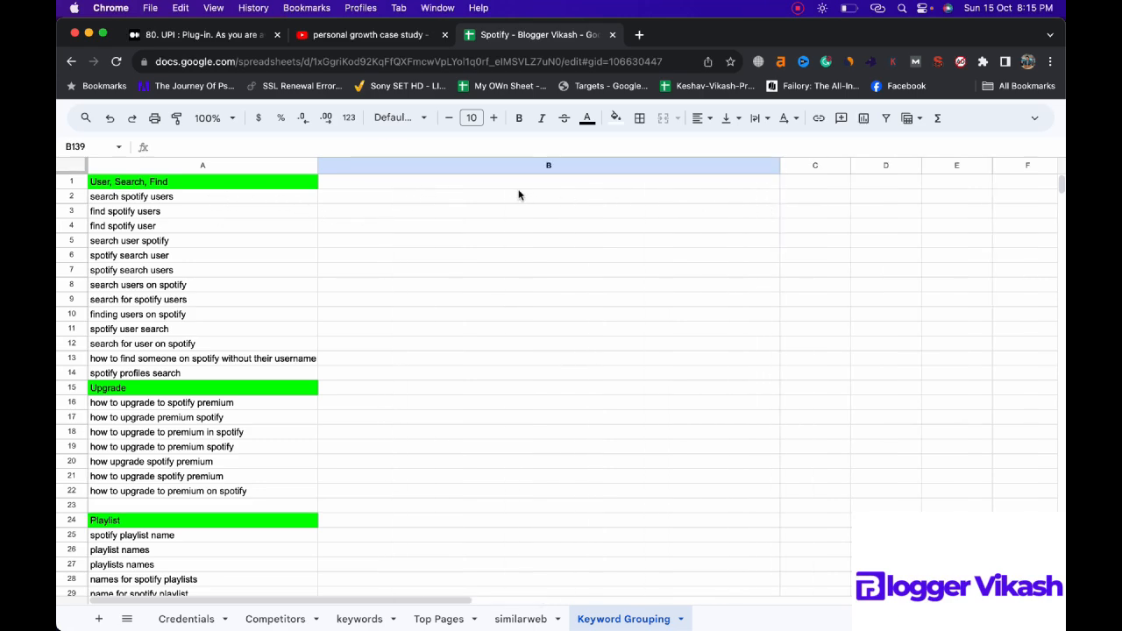
click(518, 182)
text(Respec)
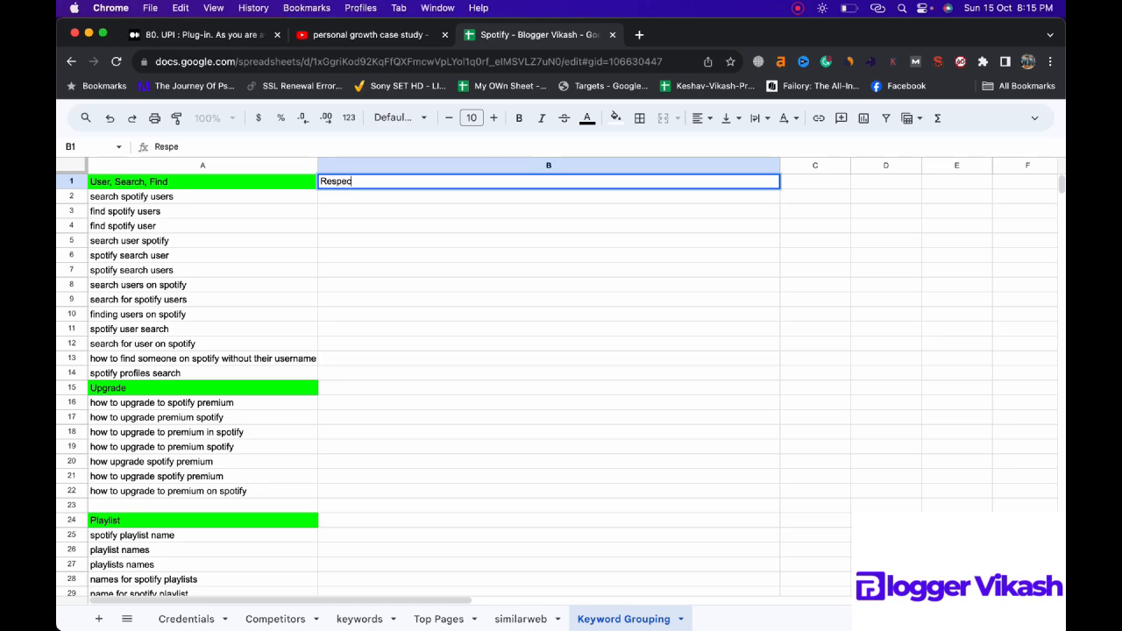
text(tive post)
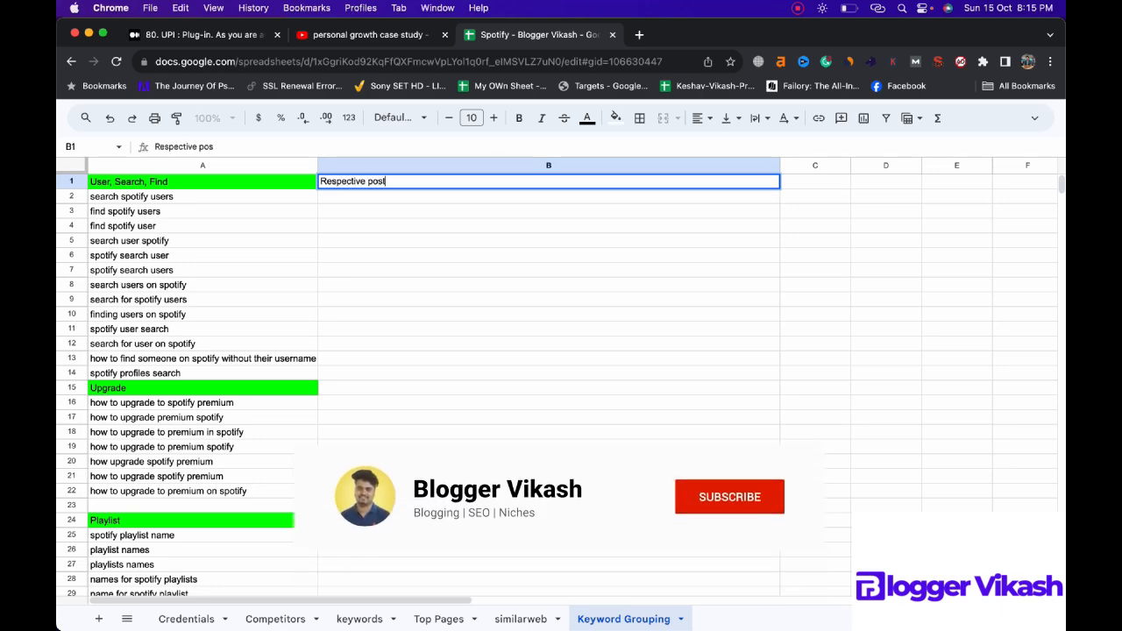
key(Return)
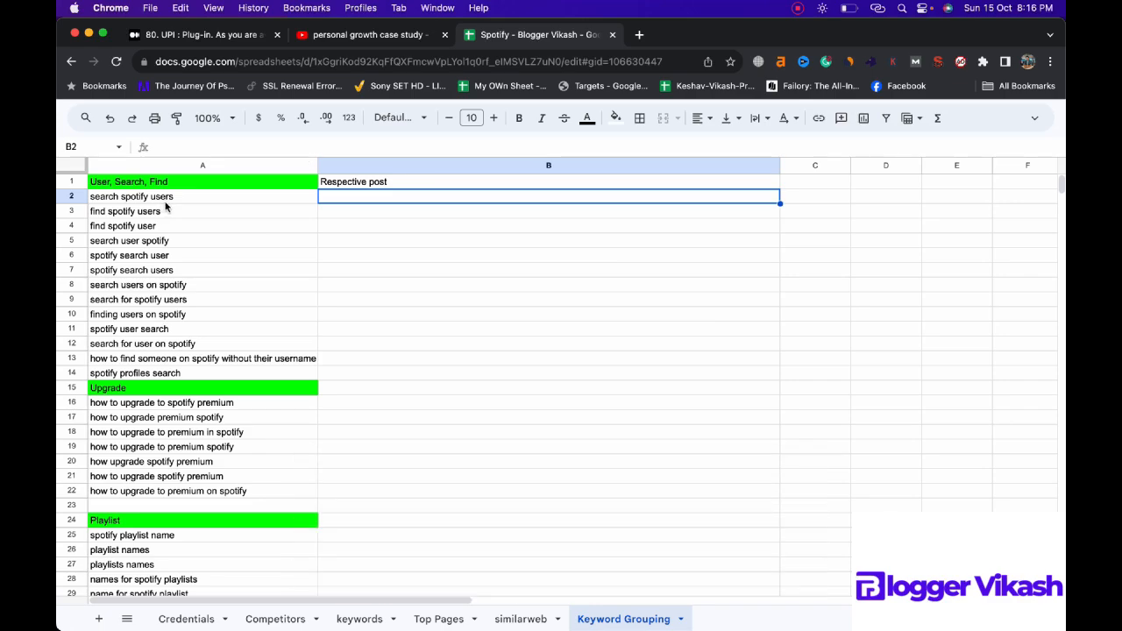
Step: Search the Top Pages sheet for "search" and "user" to locate a post matching the first keyword group
click(438, 617)
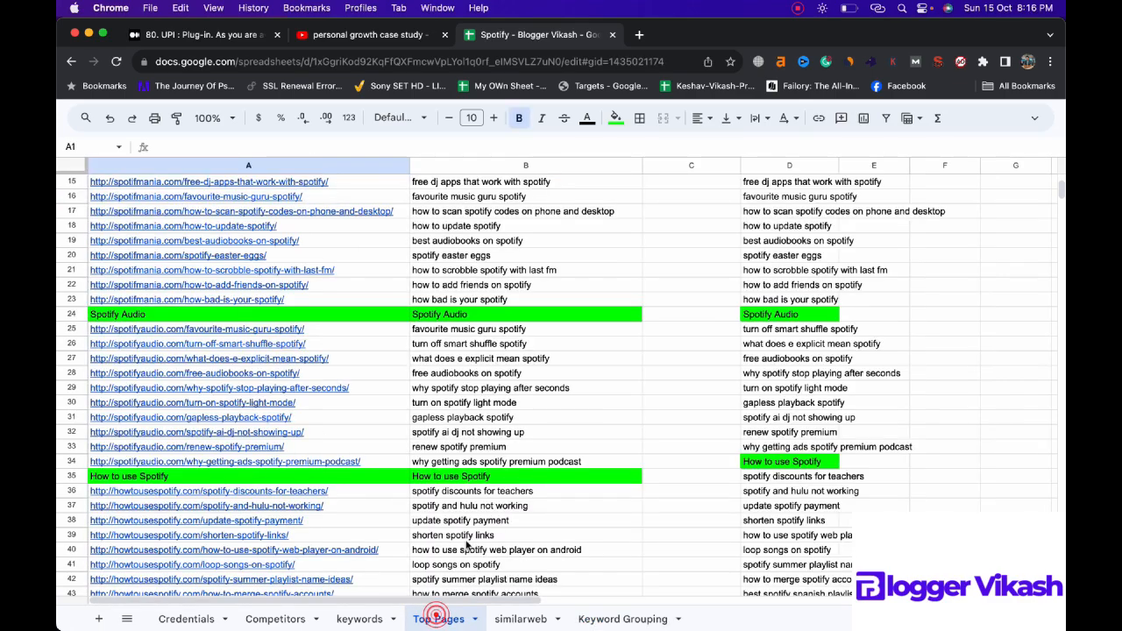
key(cmd+f)
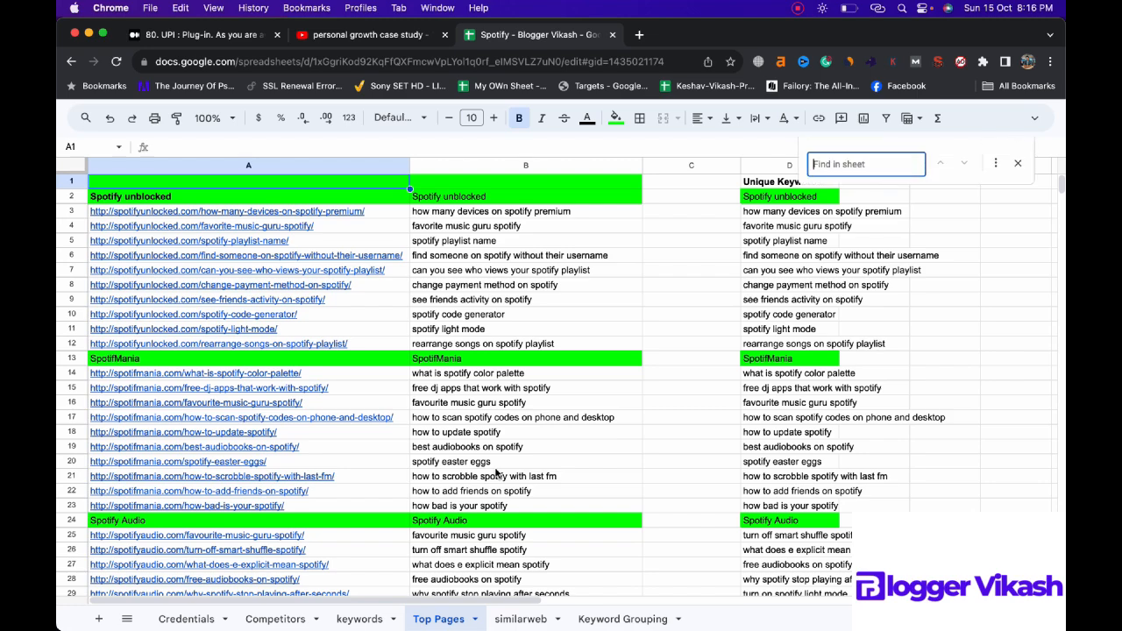
text(s)
text(rc)
key(BackSpace)
key(BackSpace)
key(BackSpace)
key(BackSpace)
text(r)
key(super+a)
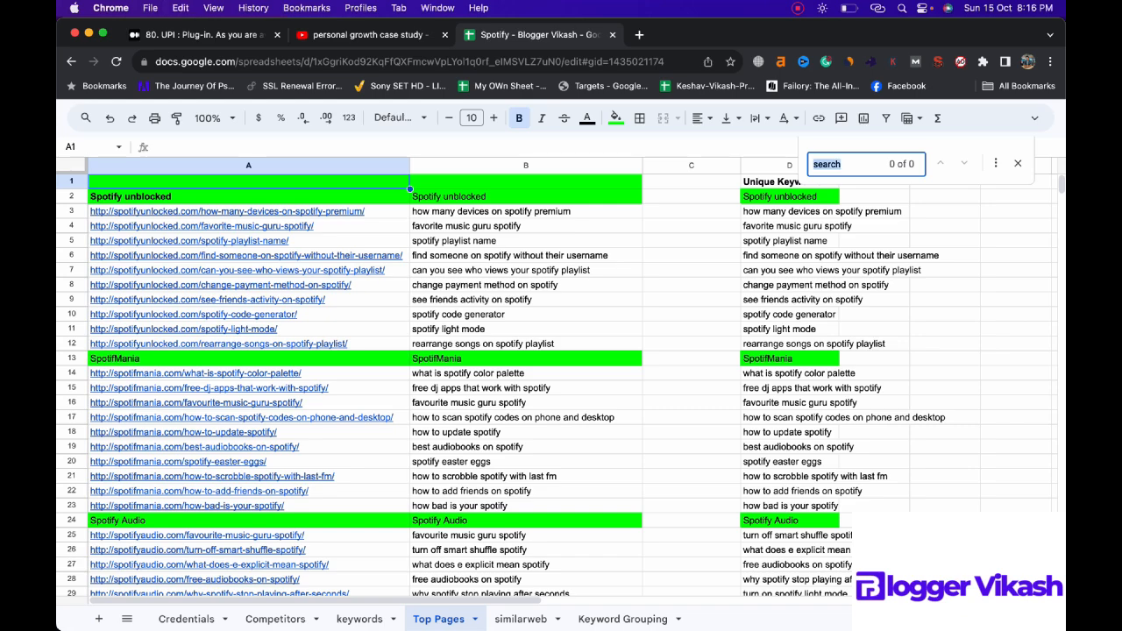
text(users)
key(BackSpace)
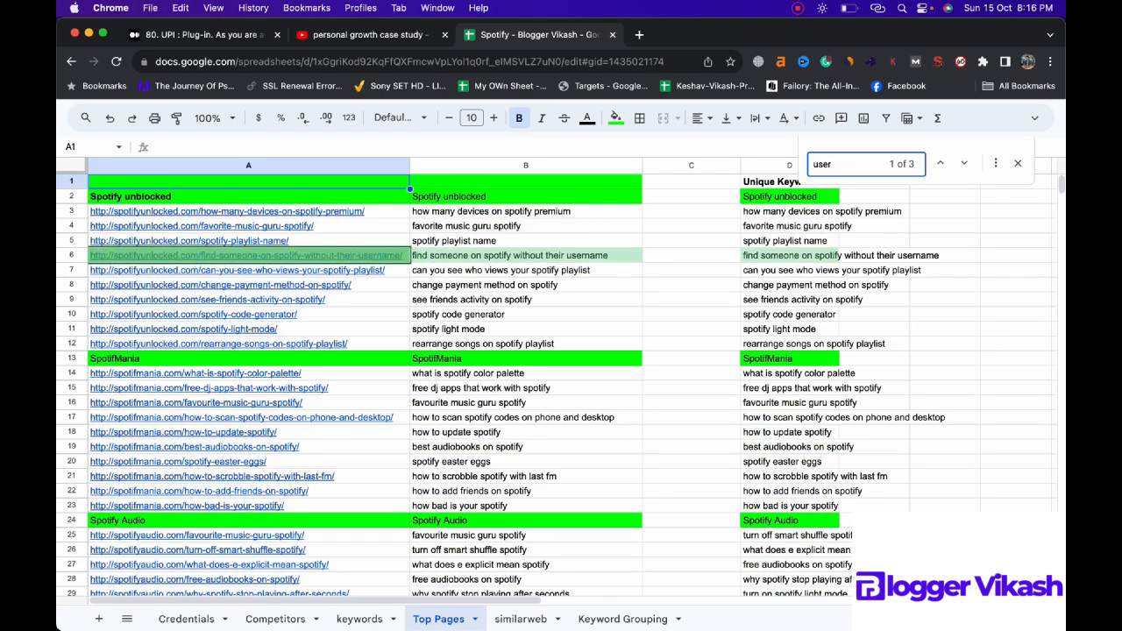
Step: Copy the find-someone-on-spotify-without-their-username URL from A6 of Top Pages into B2 of the Keyword Grouping sheet
click(407, 256)
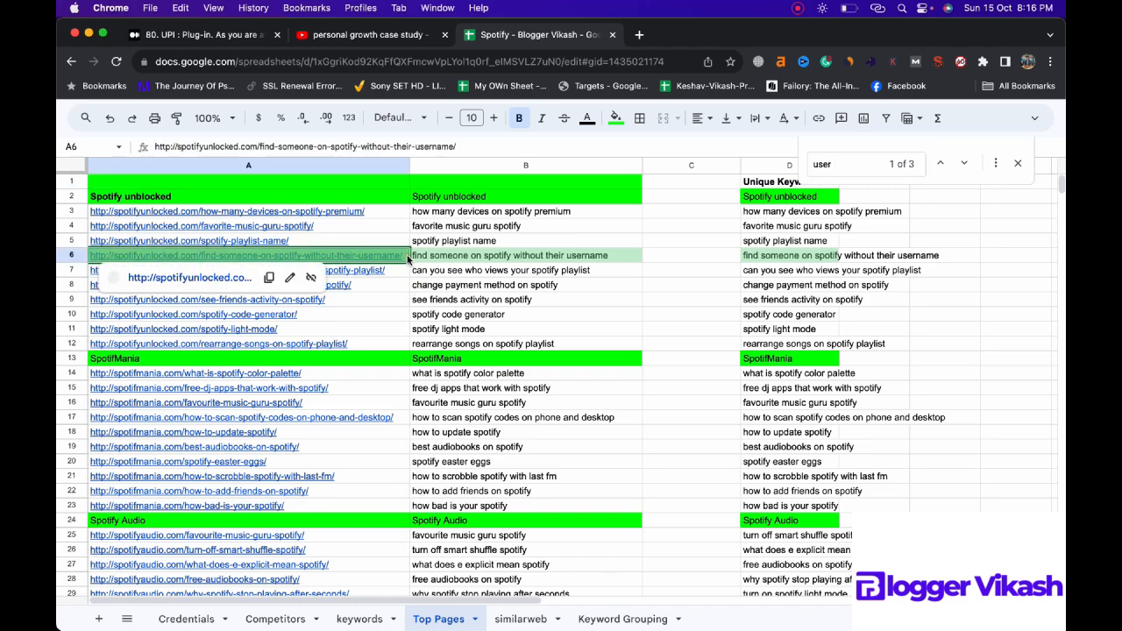
click(371, 618)
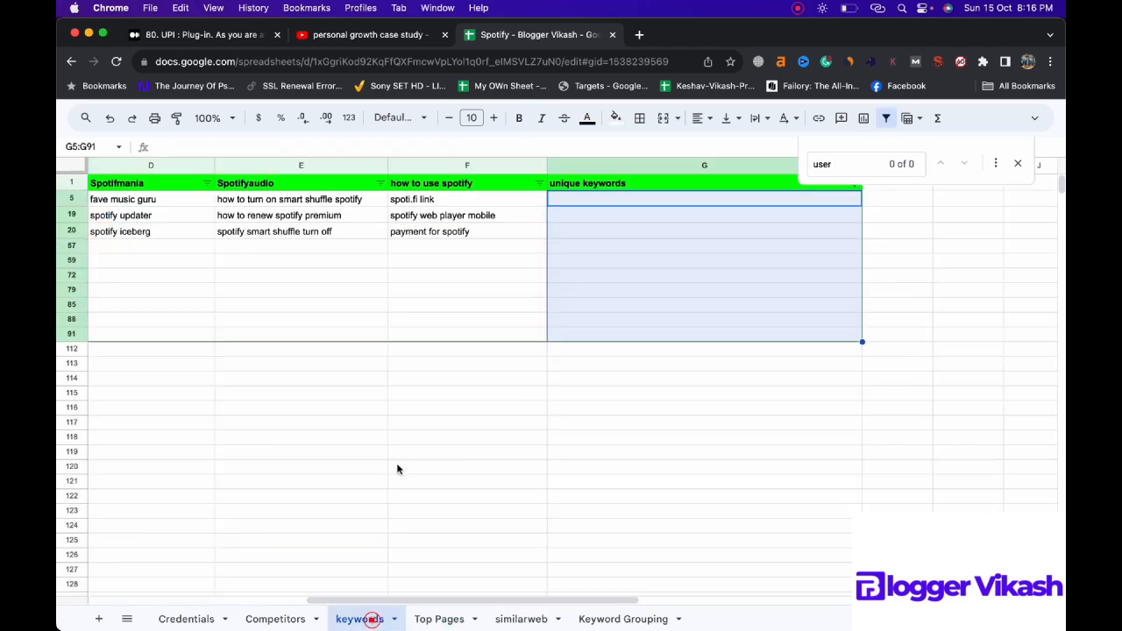
click(621, 619)
double_click(415, 197)
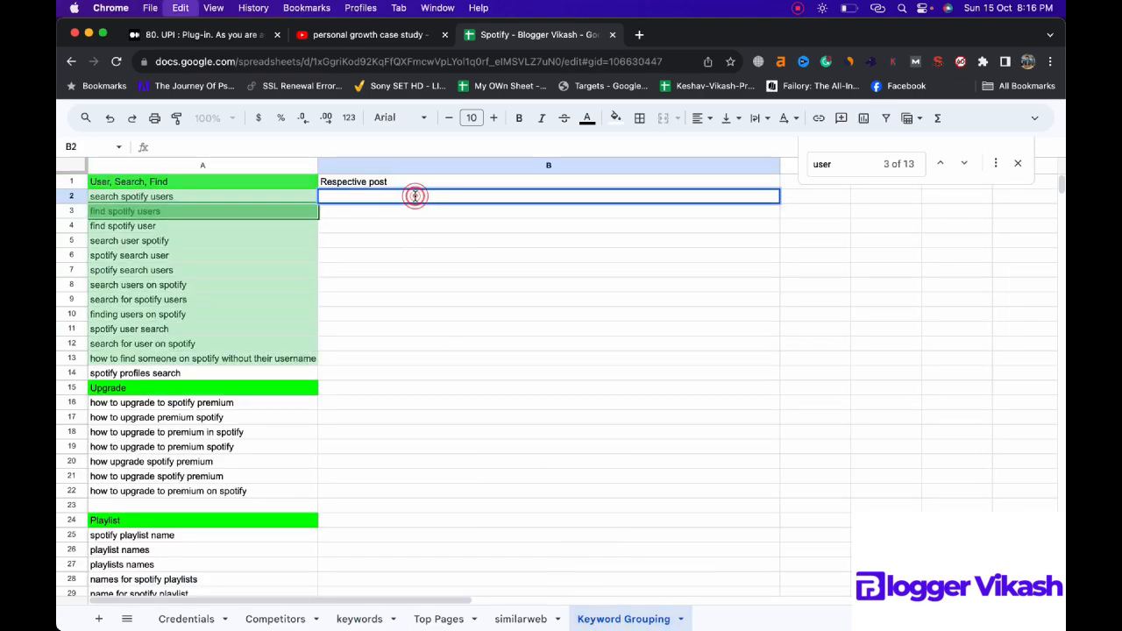
text(http://spotifyunlocked.com/find-someone-on-spotify-without-their-username/)
Step: Search the Top Pages sheet for "account" to look for another post matching the first keyword group
click(444, 622)
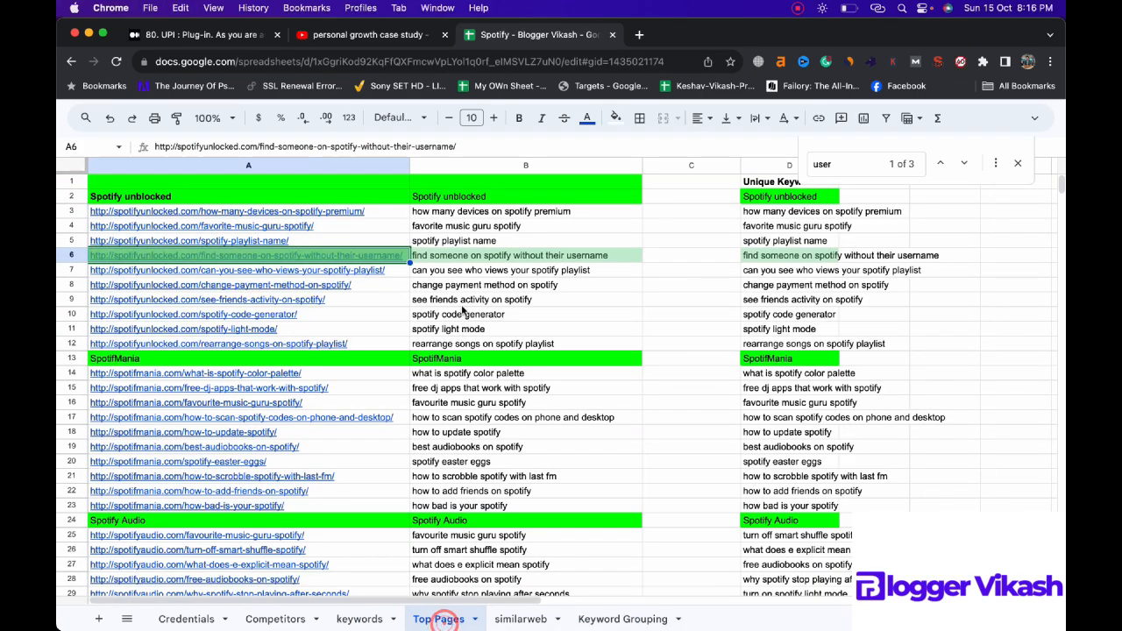
click(828, 157)
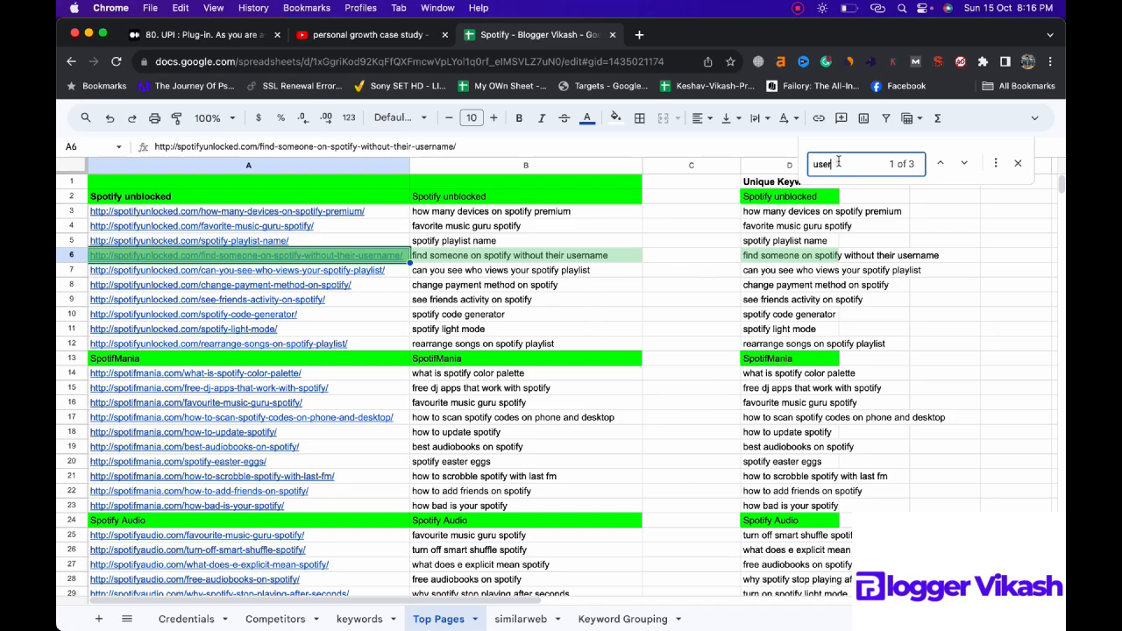
key(Return)
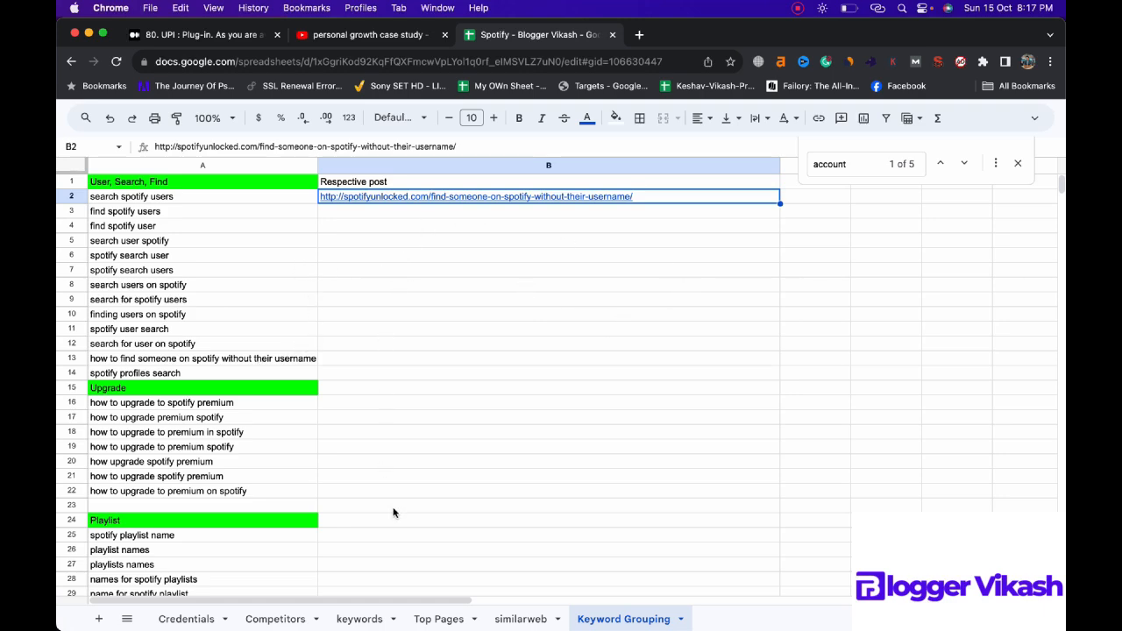
Step: Search the Top Pages sheet for "find" and go through the matches to locate another post for the first keyword group
click(422, 619)
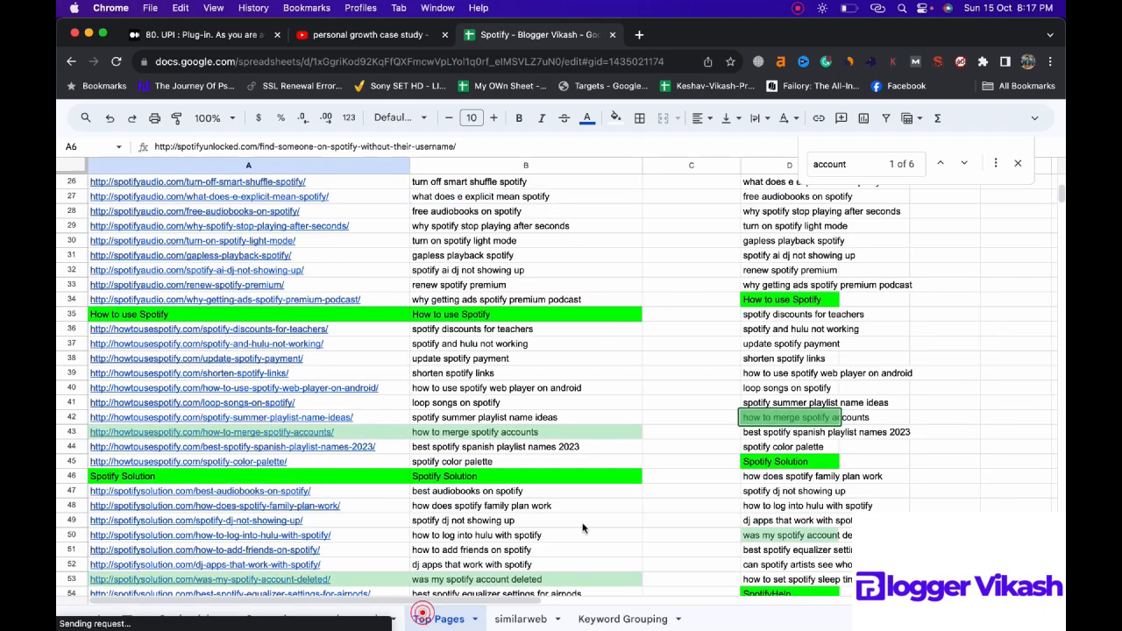
click(871, 158)
text(find)
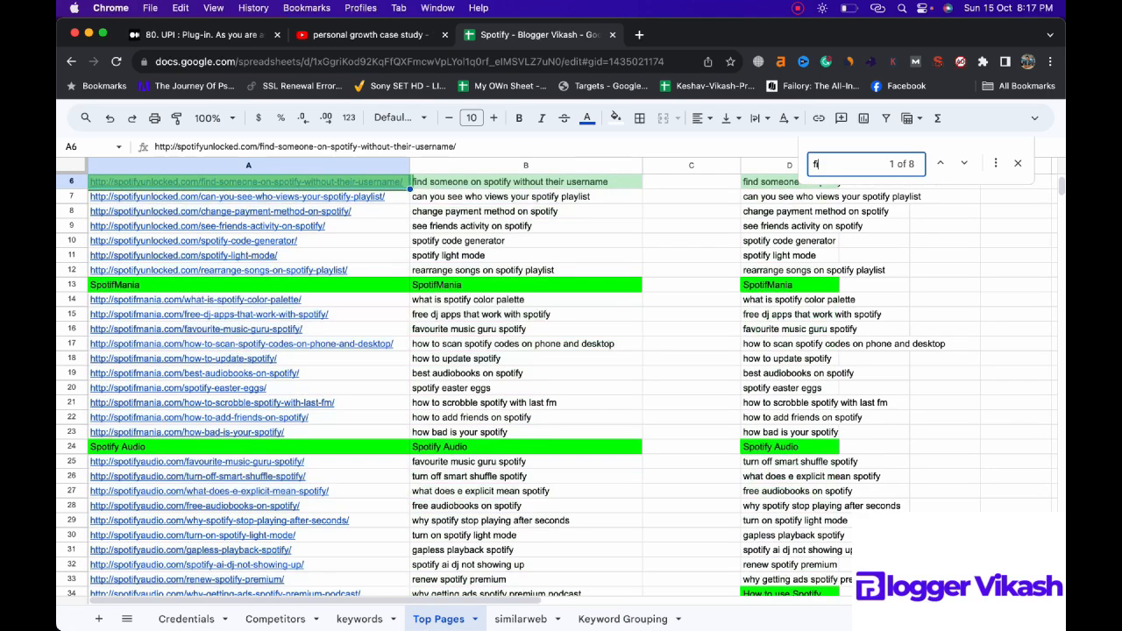
key(Return)
key(Return)
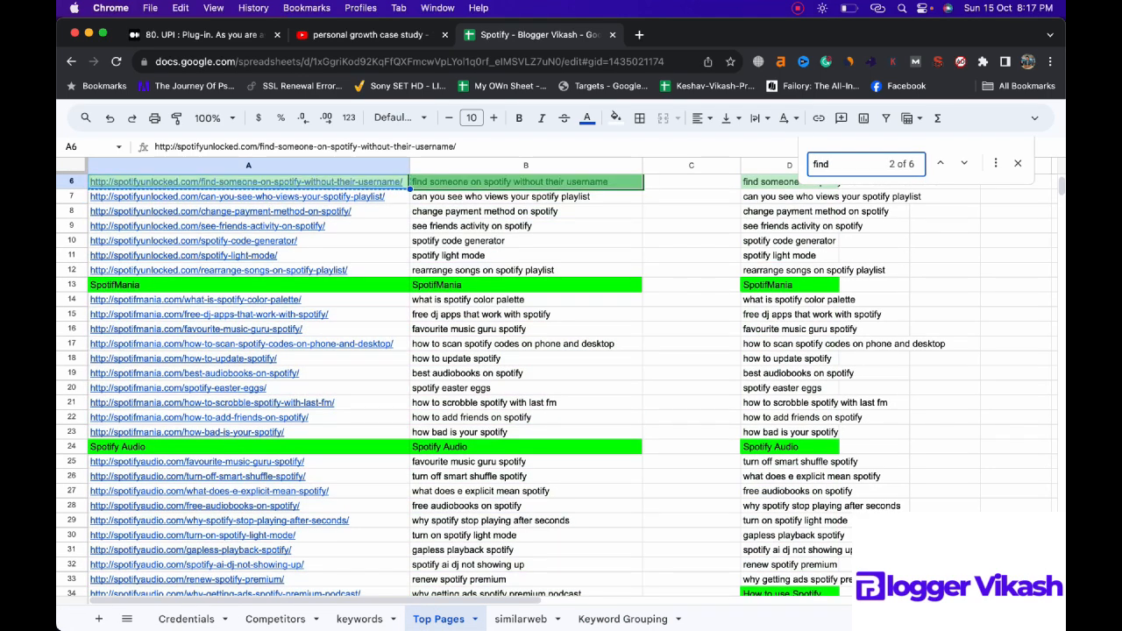
key(Return)
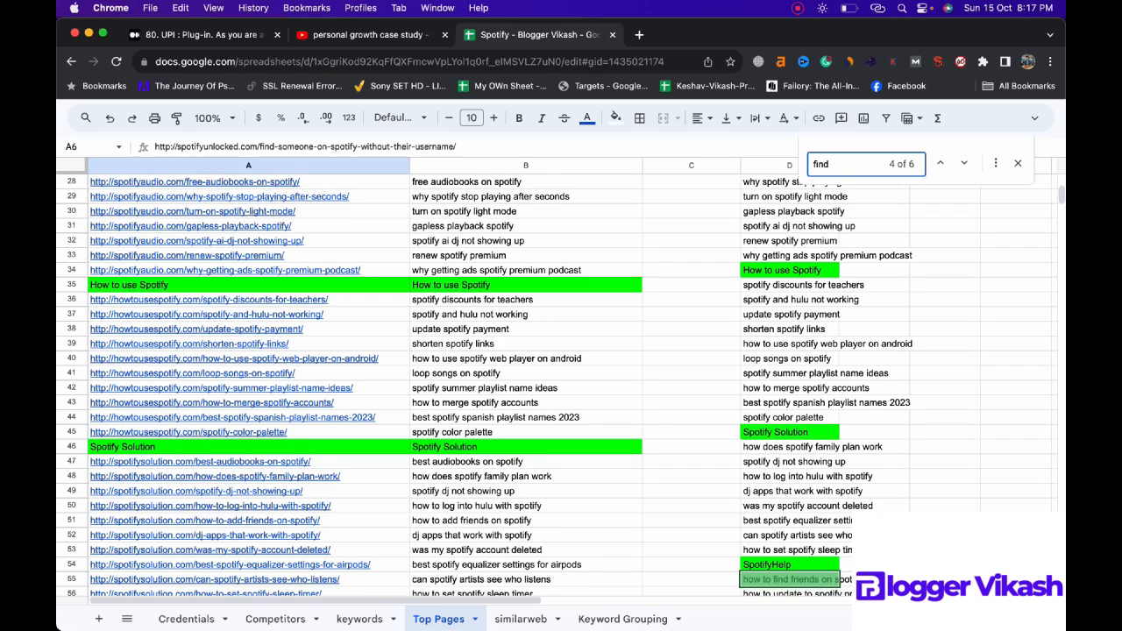
key(Return)
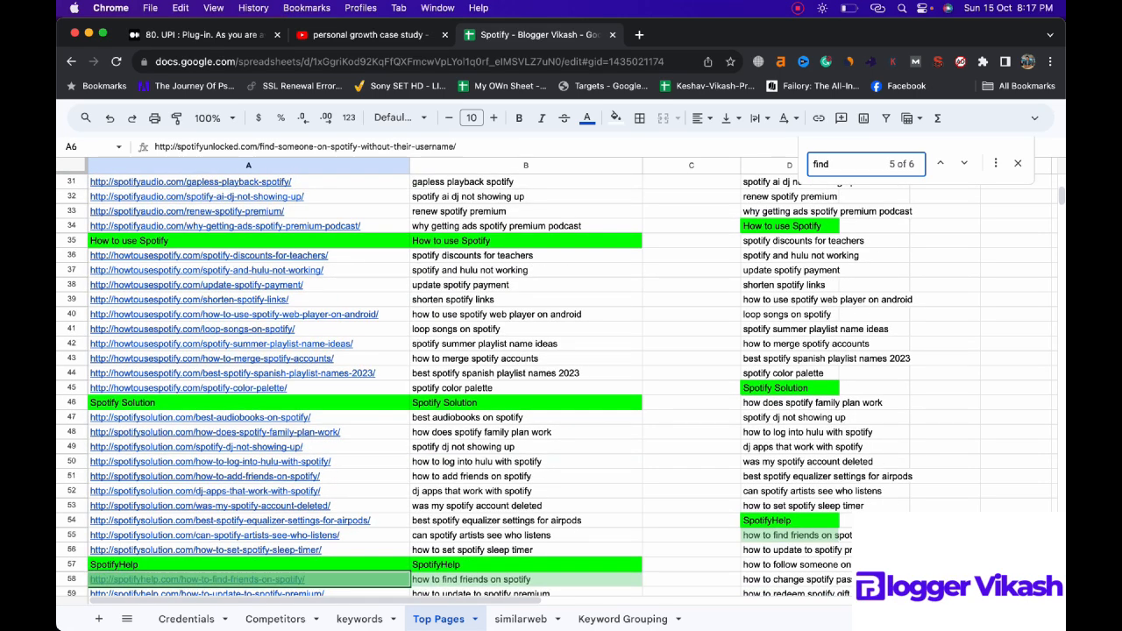
Step: Copy the how-to-find-friends-on-spotify URL from A58 of Top Pages into B3 of the Keyword Grouping sheet
click(370, 582)
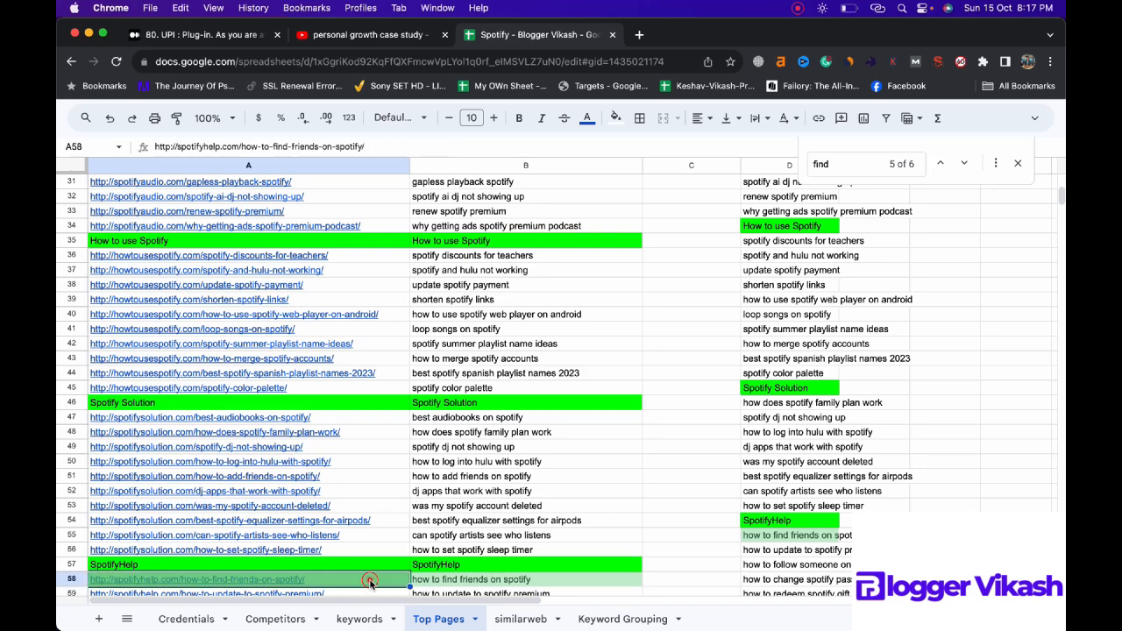
click(585, 619)
click(409, 217)
text(http://spotifyhelp.com/how-to-find-friends-on-spotify/)
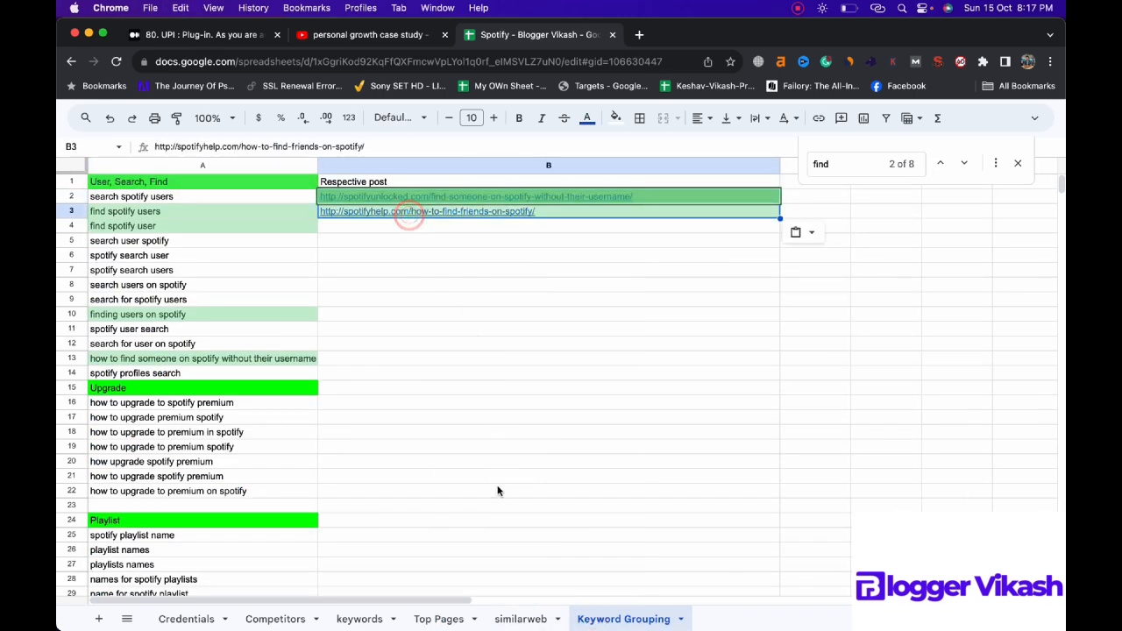
Step: Check the remaining "find" matches in Top Pages against the posts listed in the Keyword Grouping sheet
click(426, 619)
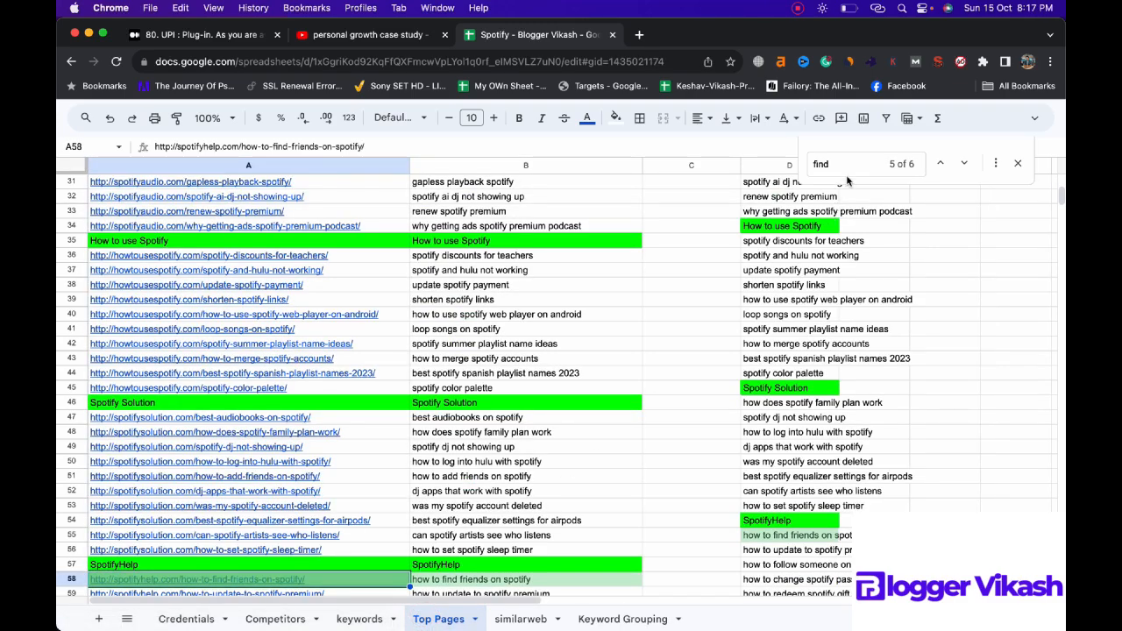
key(Return)
key(Return)
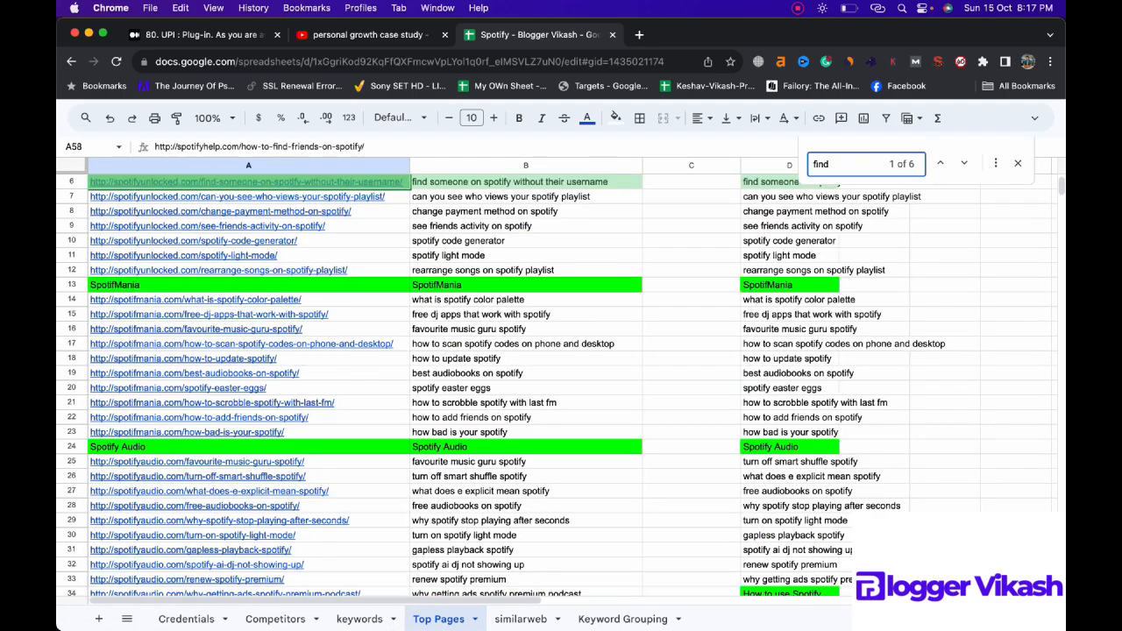
scroll(580, 186, up, 3)
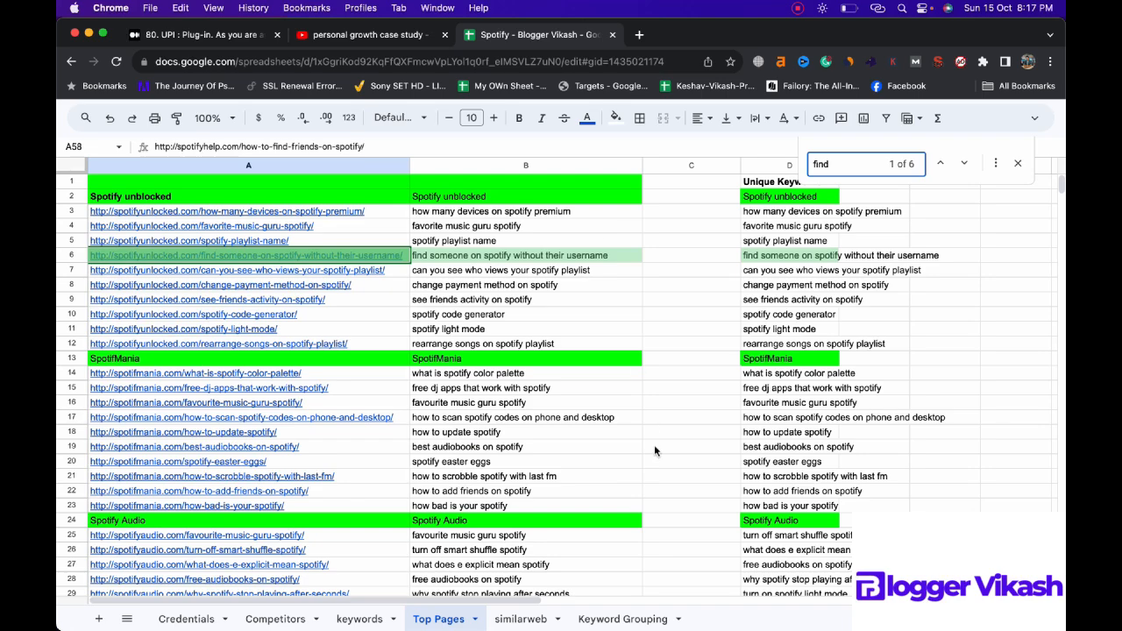
click(627, 619)
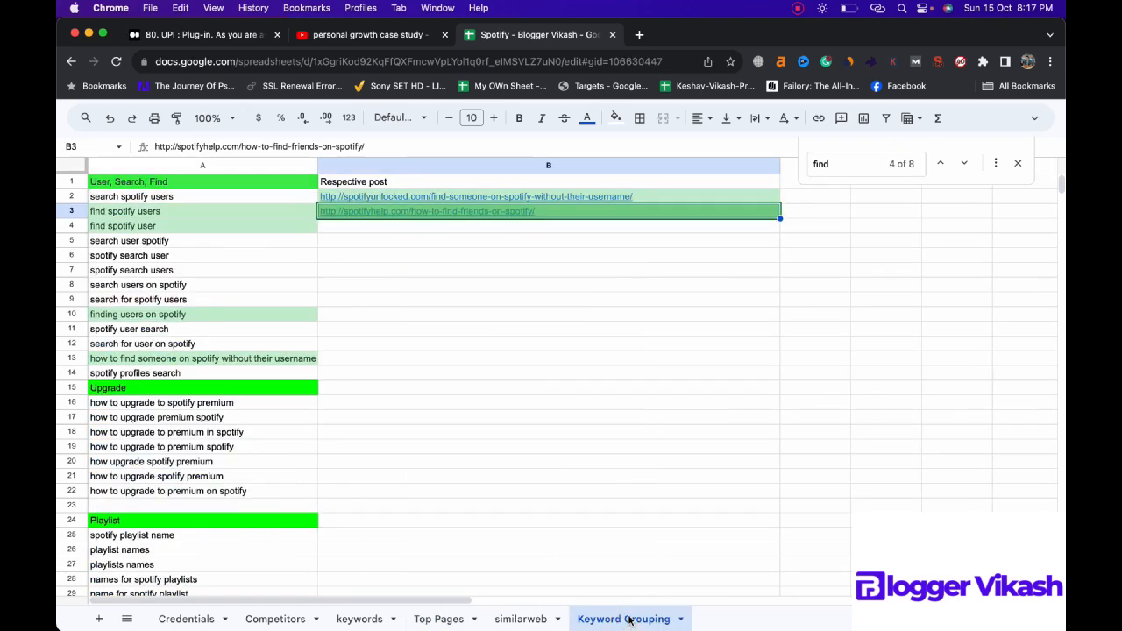
click(512, 317)
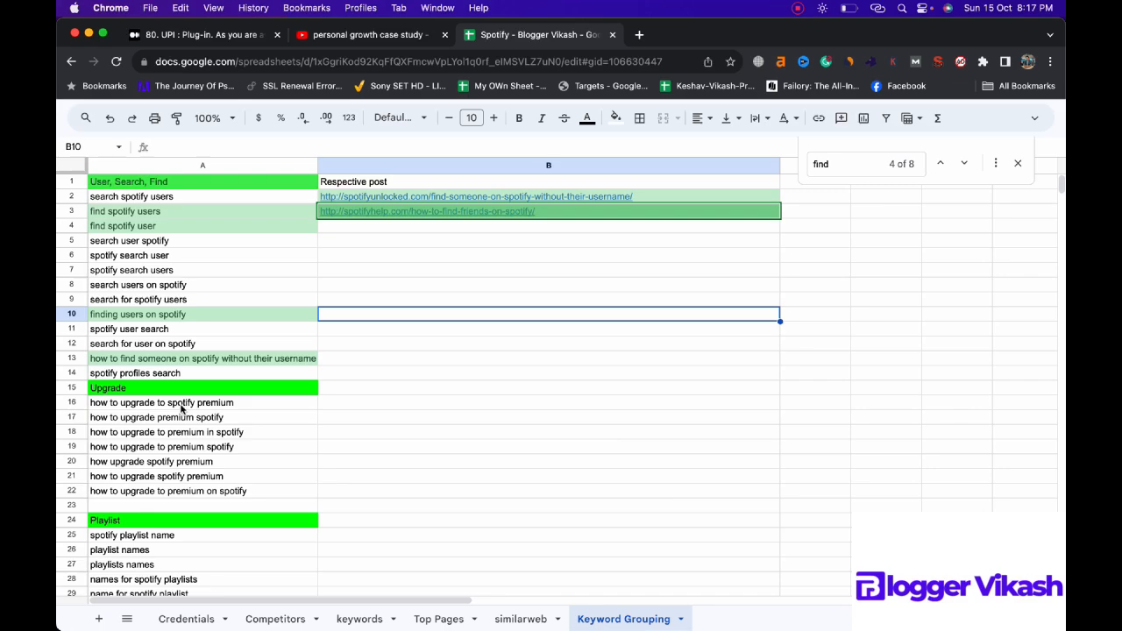
Step: Search the Top Pages sheet for "up" to look for posts matching the Upgrade keyword group
click(429, 619)
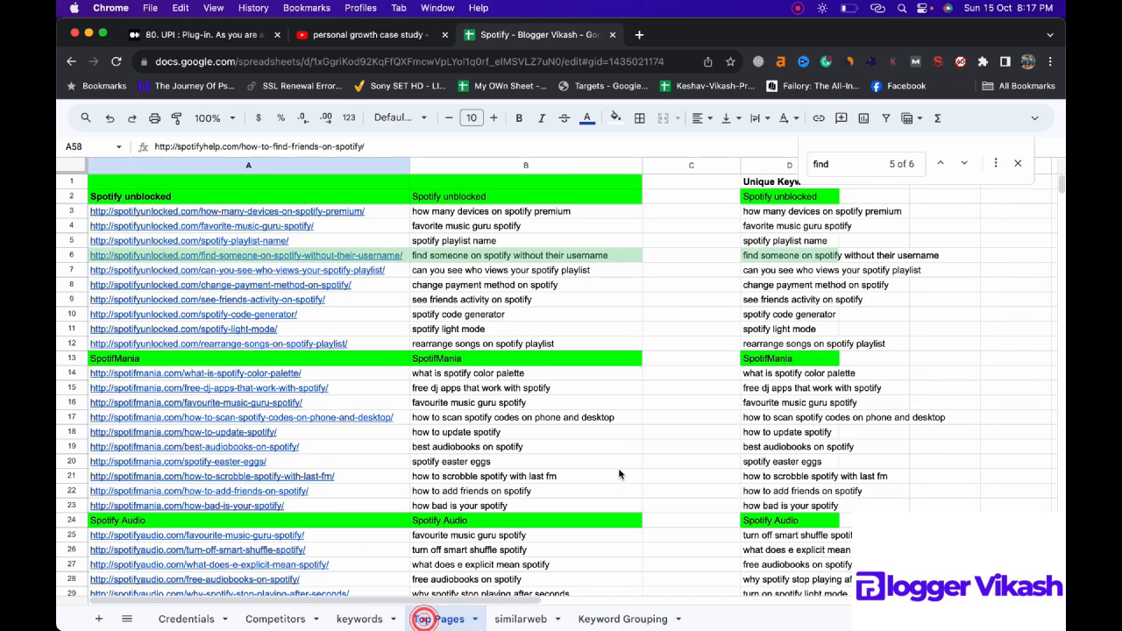
click(839, 165)
double_click(841, 166)
text(upgrade)
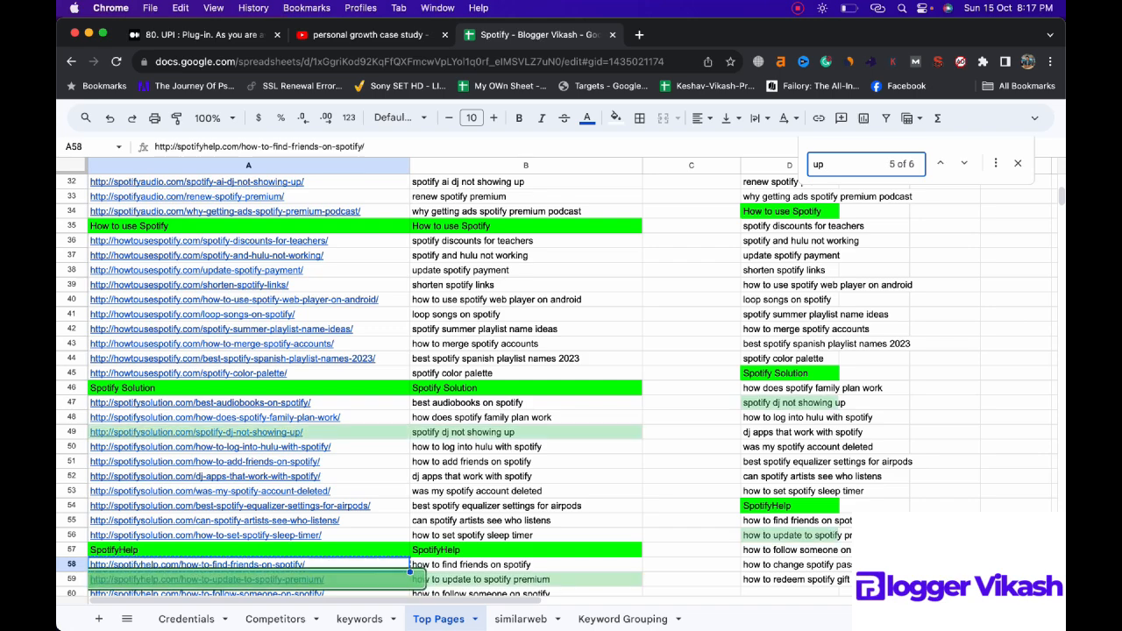
click(618, 619)
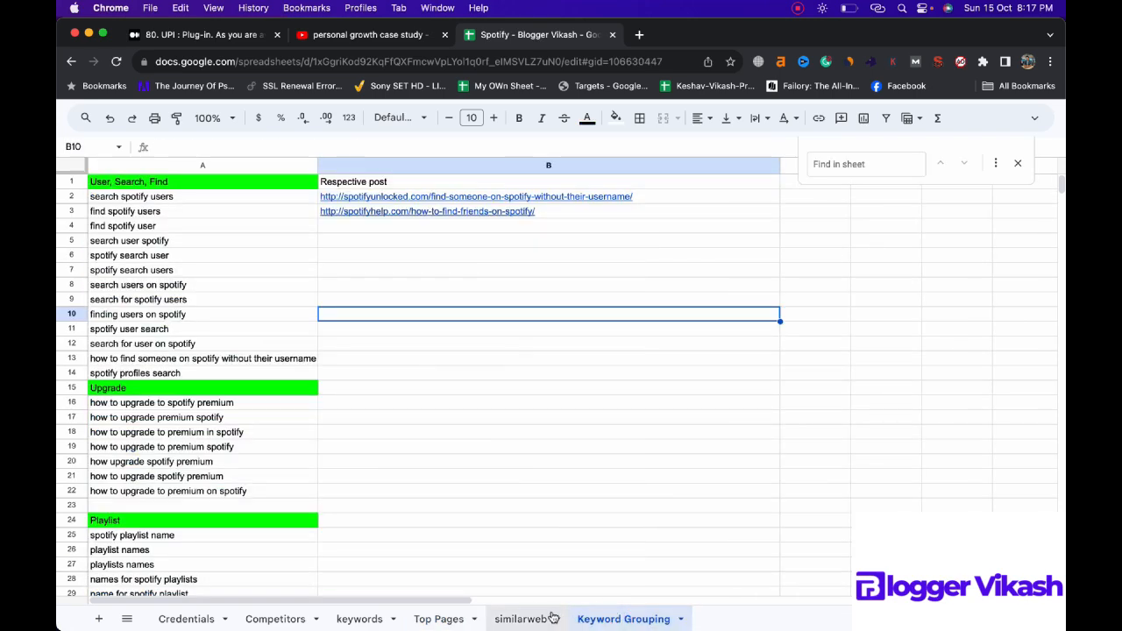
click(441, 619)
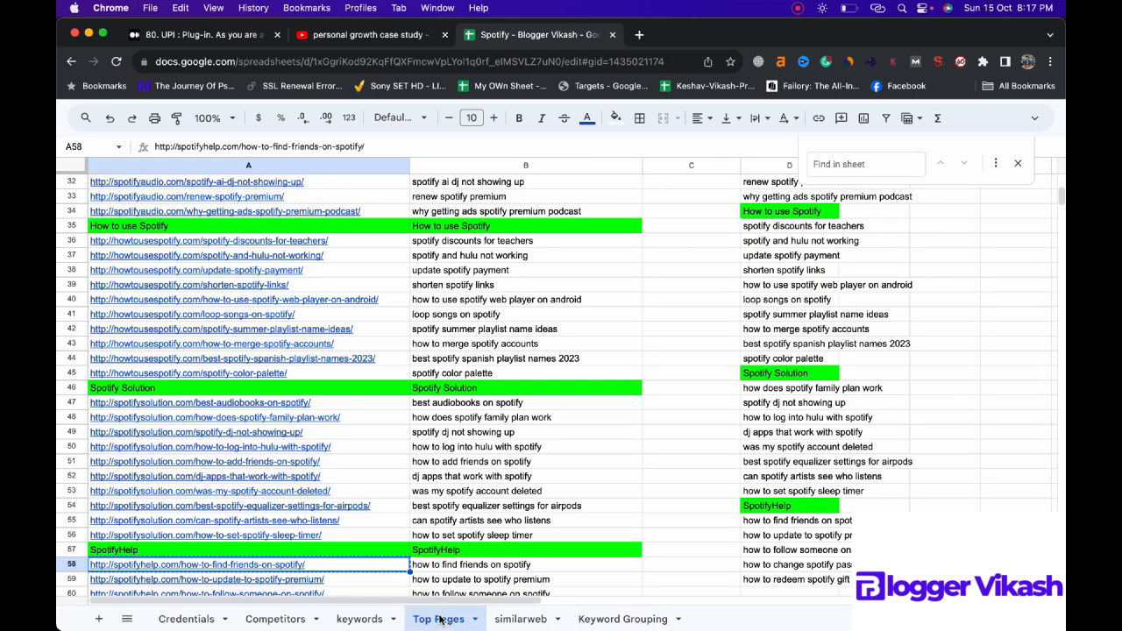
click(361, 619)
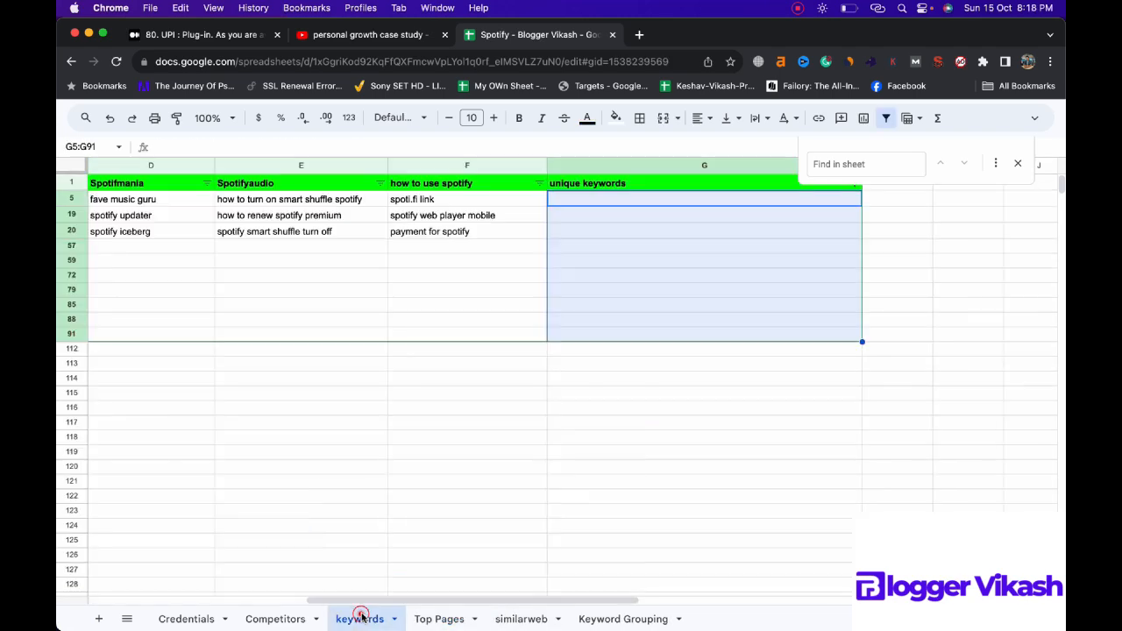
click(596, 618)
Step: Search the Top Pages sheet for "how-to-up" to locate post URLs for the Upgrade keyword group
text(how-)
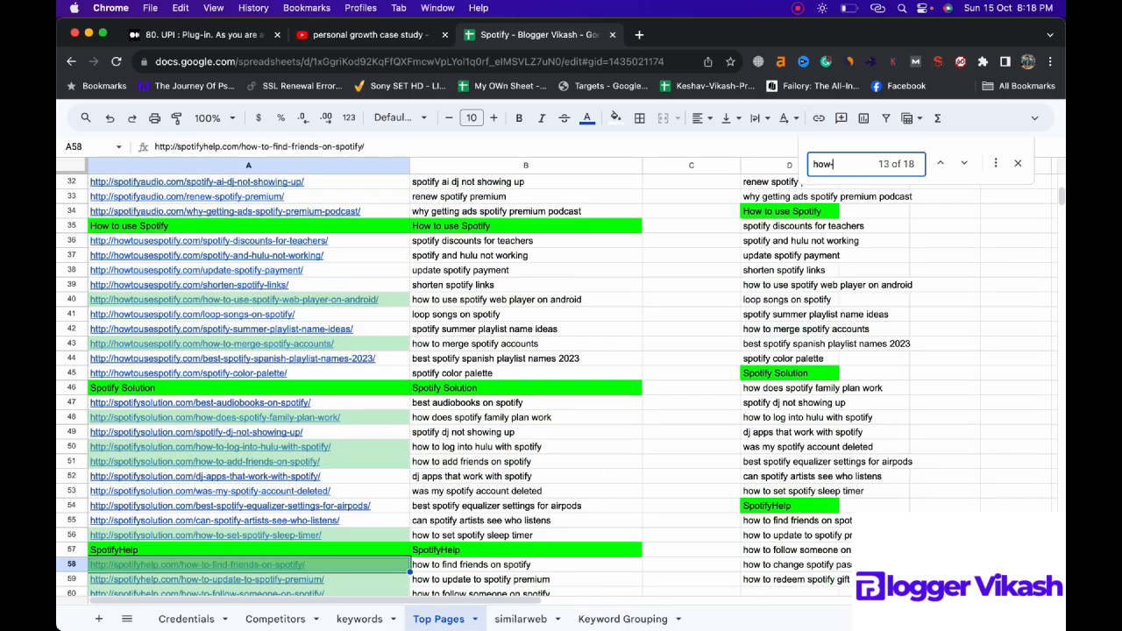
text(to-u)
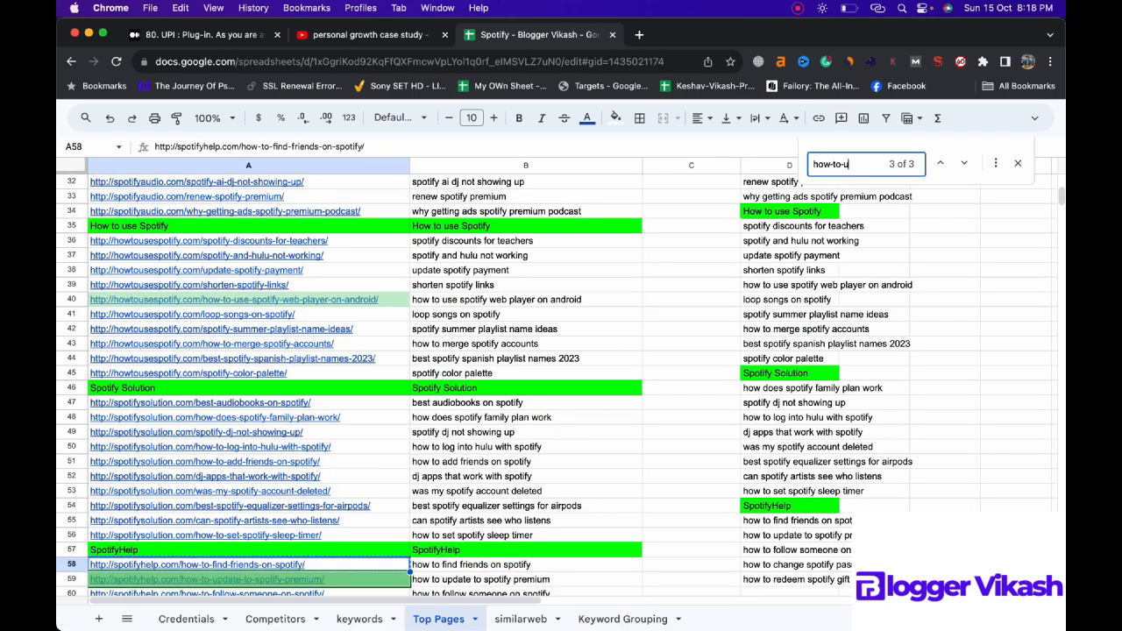
key(Return)
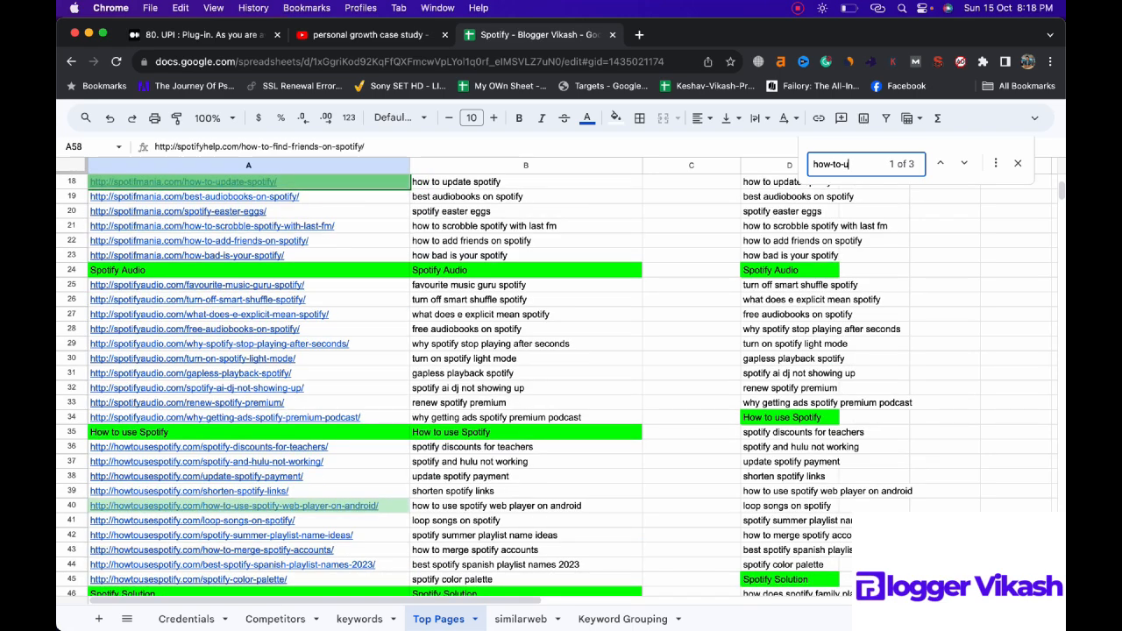
text(p)
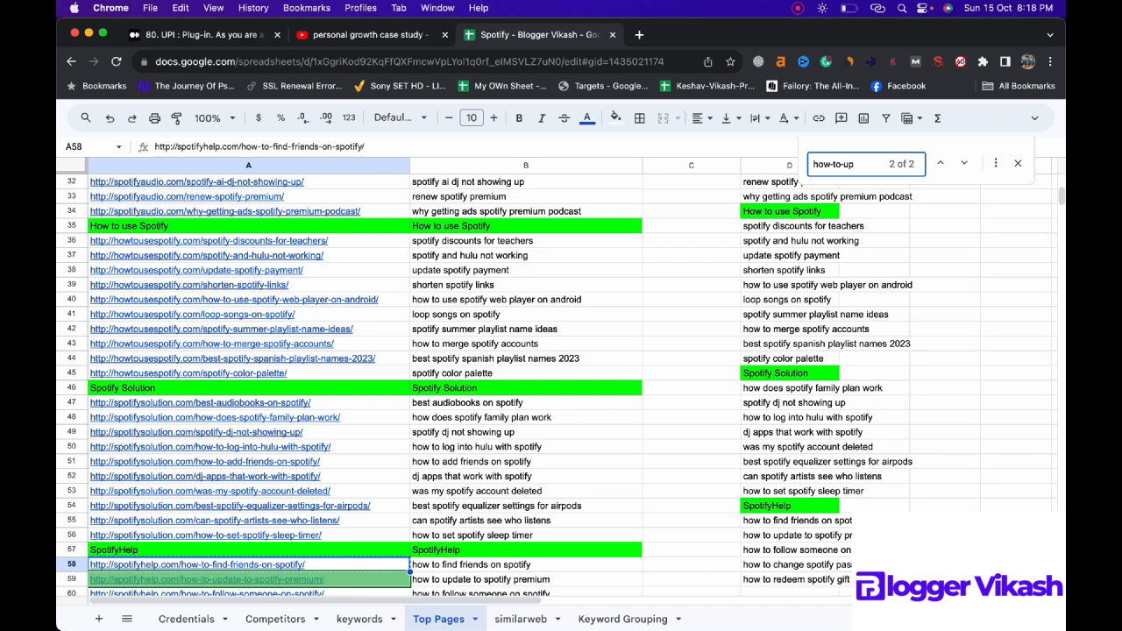
key(Return)
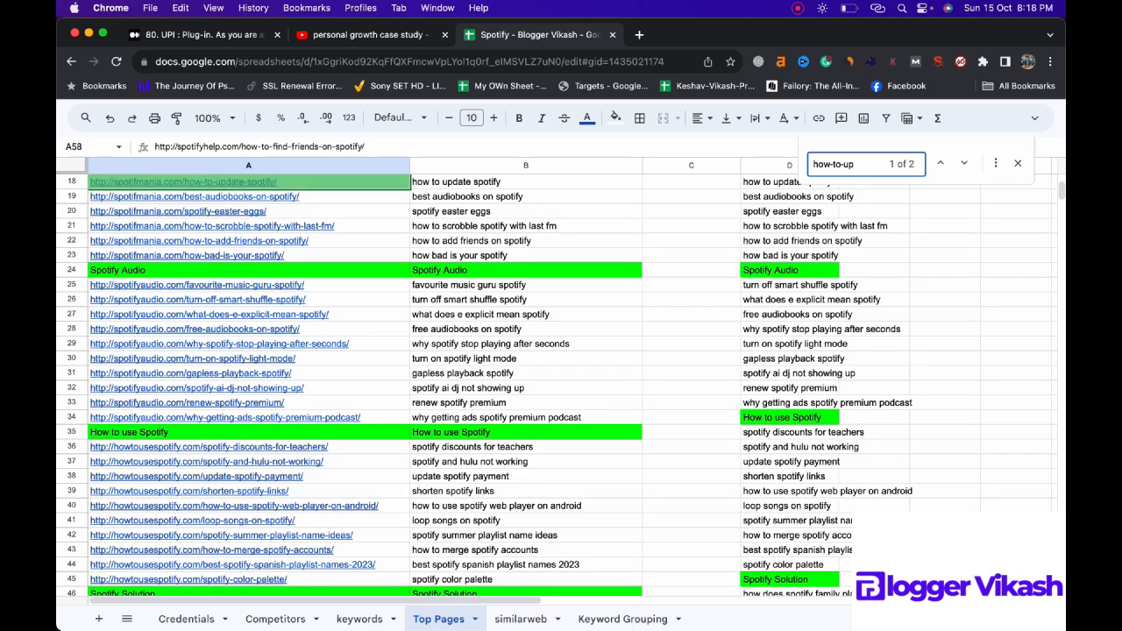
scroll(482, 350, up, 1)
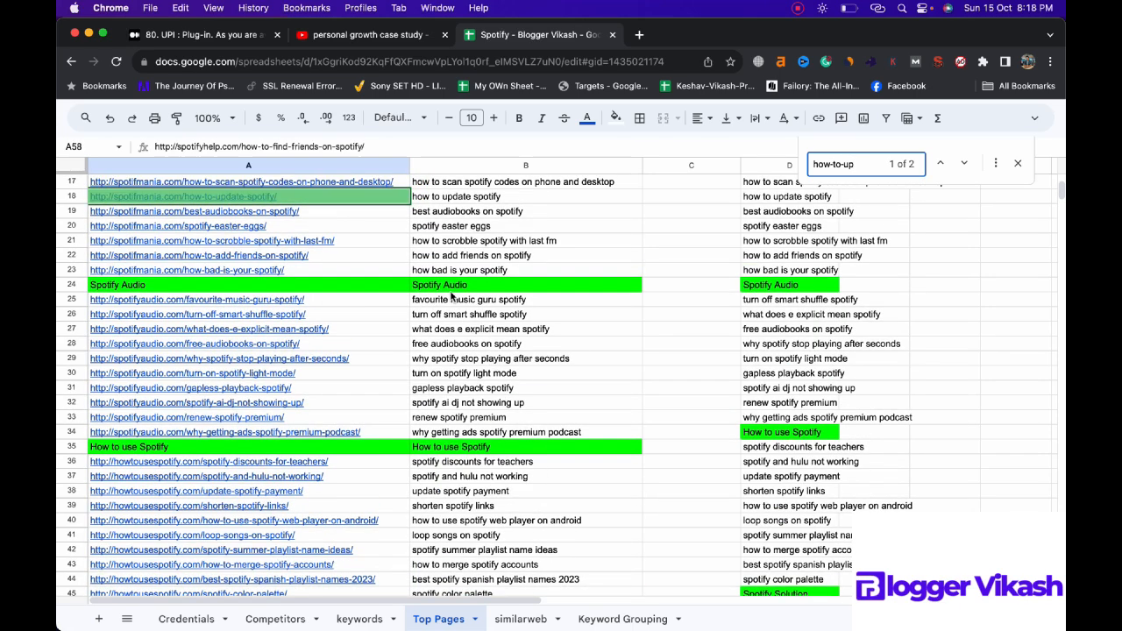
Step: Copy the how-to-update-spotify URL from A18 of Top Pages into B16 of the Keyword Grouping sheet
mouse_move(352, 196)
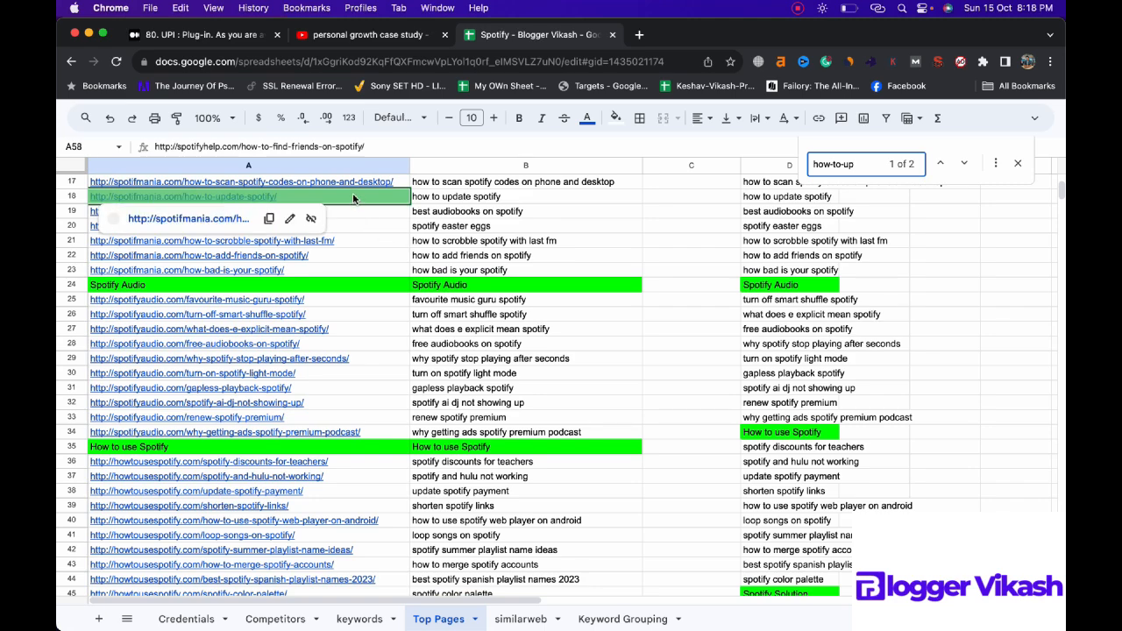
click(353, 197)
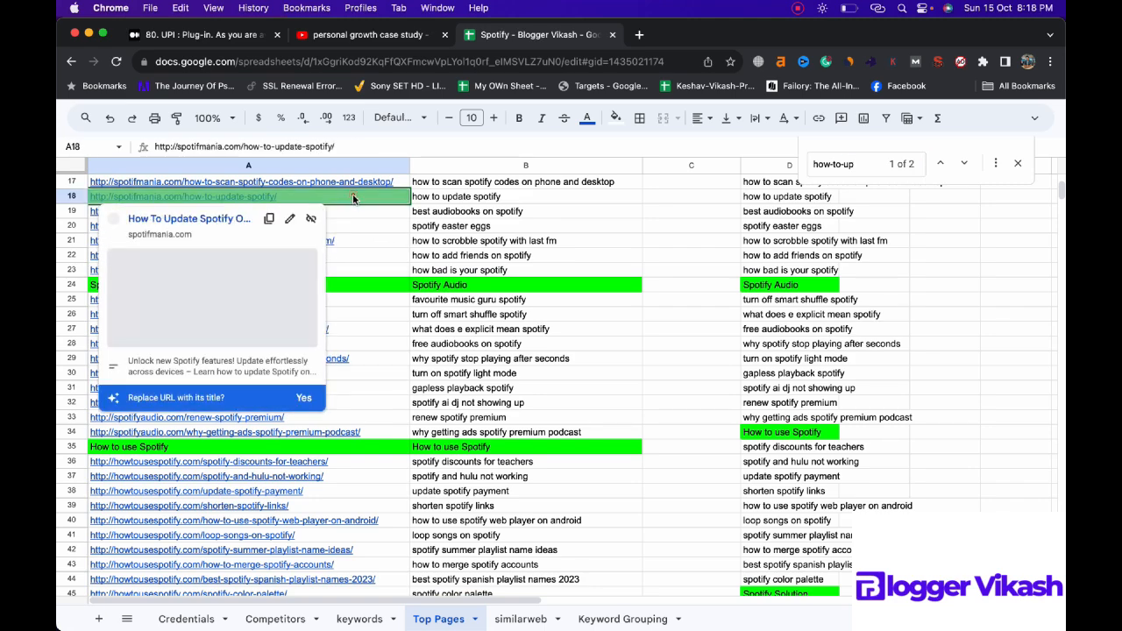
click(623, 618)
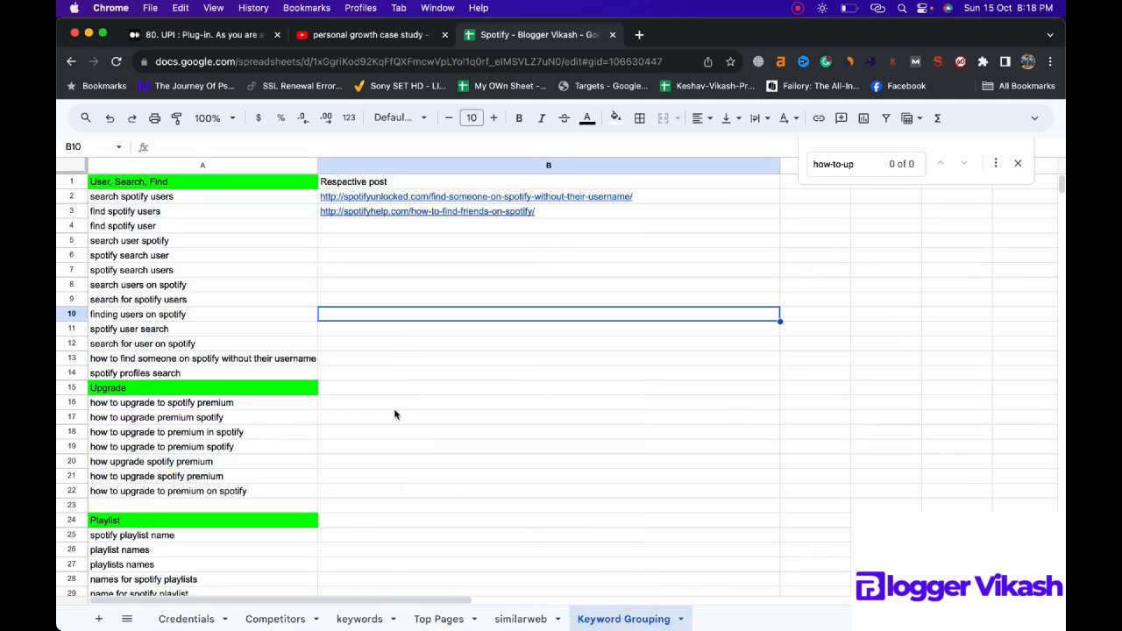
click(395, 405)
text(http://spotifmania.com/how-to-update-spotify/)
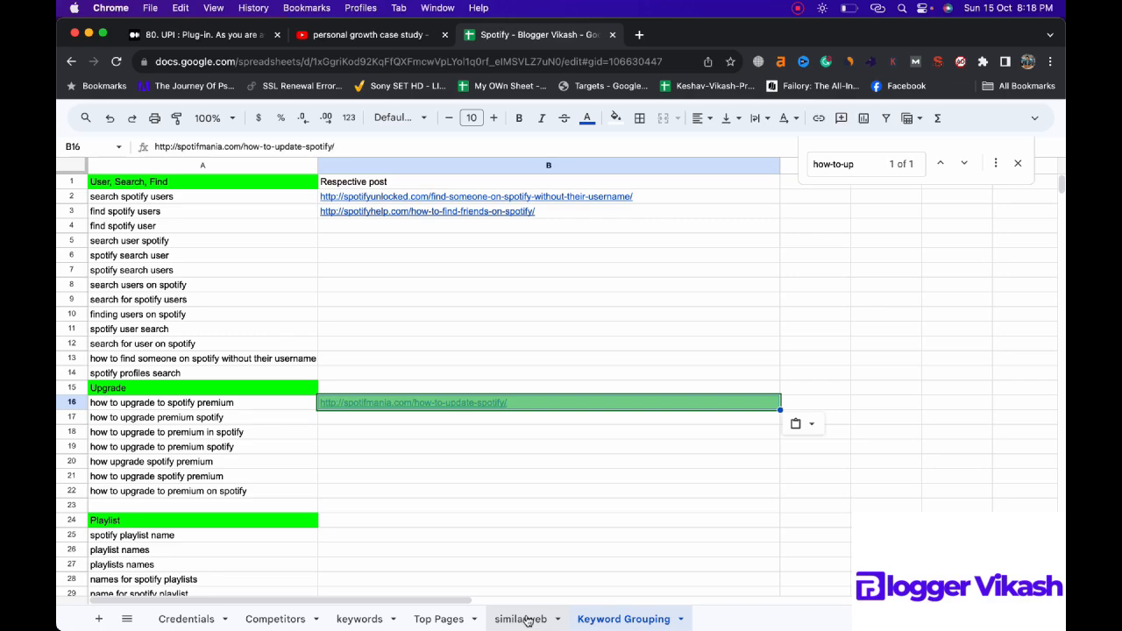
Step: Copy the how-to-update-to-spotify-premium URL from A59 of Top Pages into B17 of the Keyword Grouping sheet
click(440, 619)
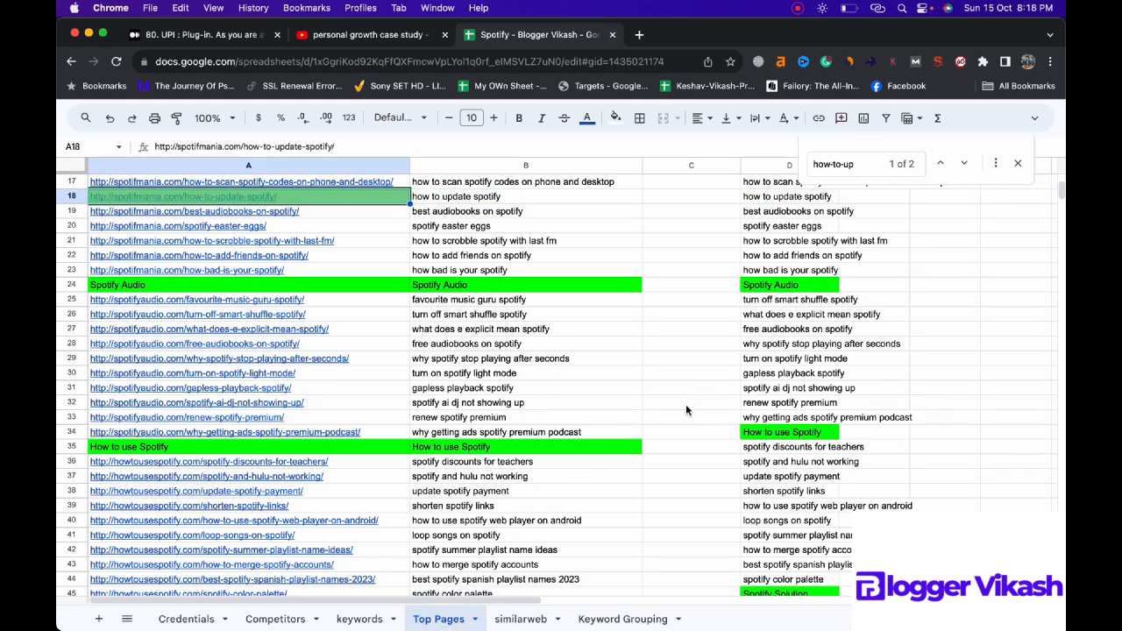
click(869, 167)
key(Return)
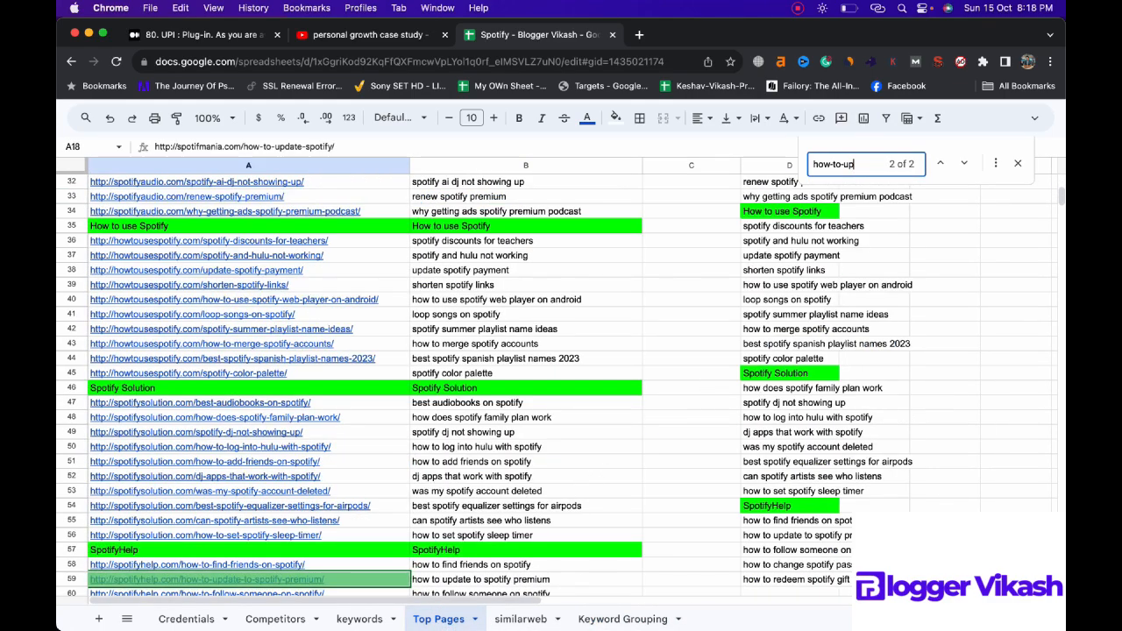
click(358, 581)
key(super+c)
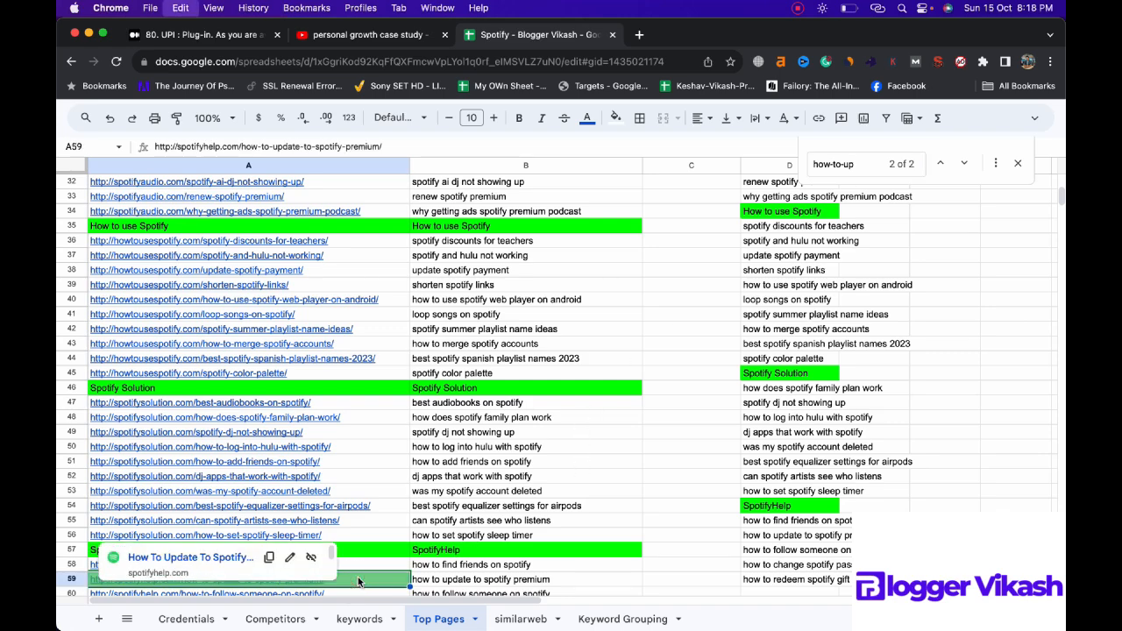
click(600, 619)
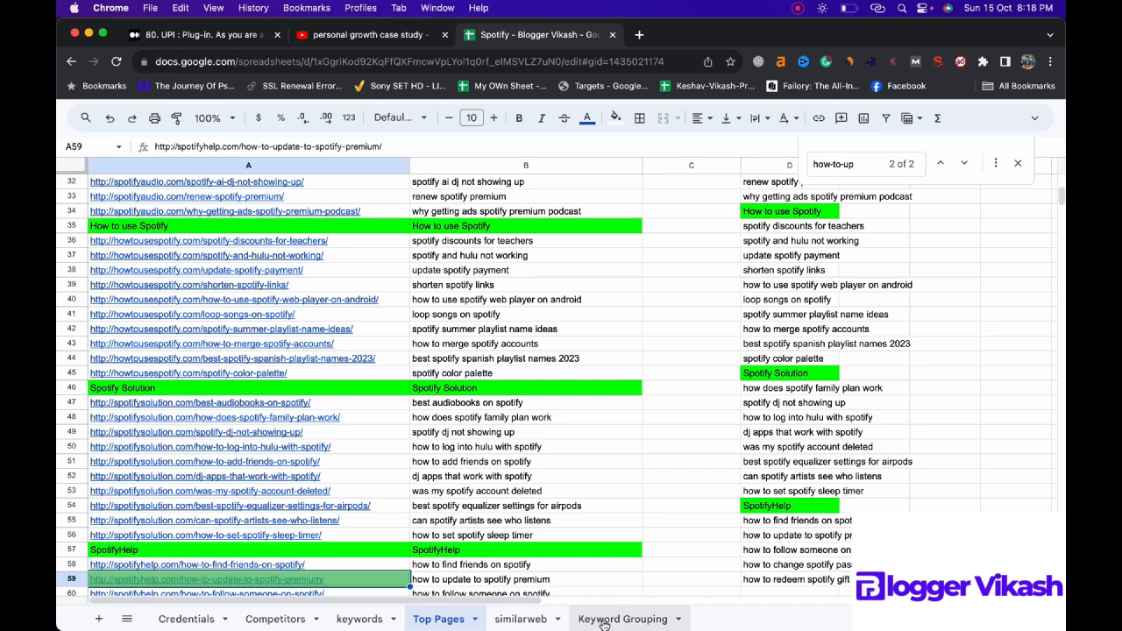
click(404, 424)
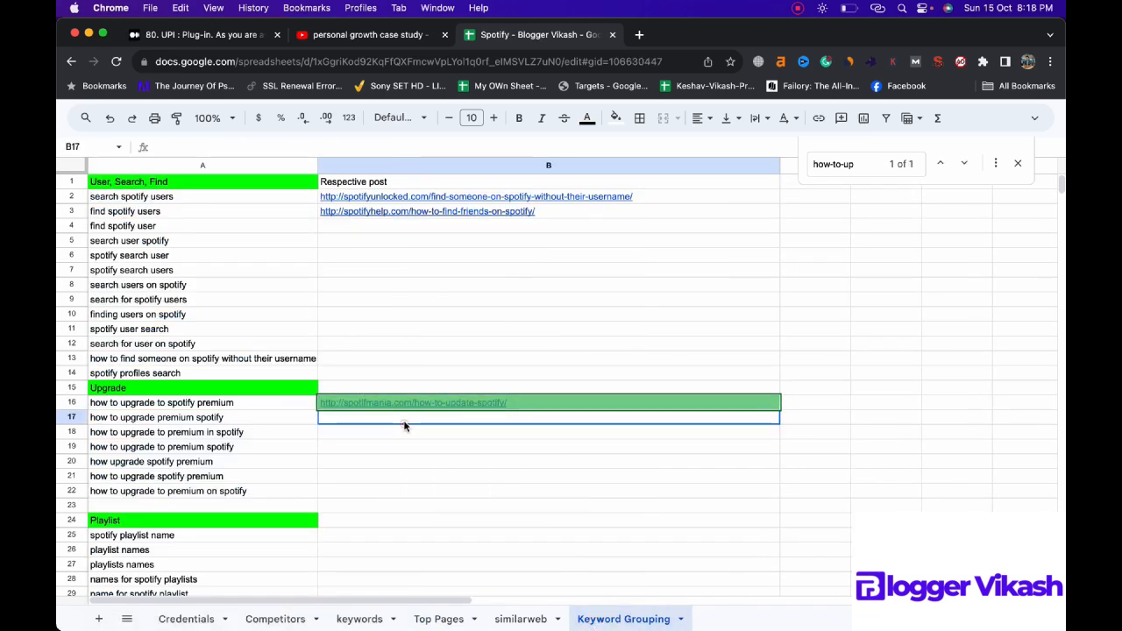
key(super+v)
click(456, 476)
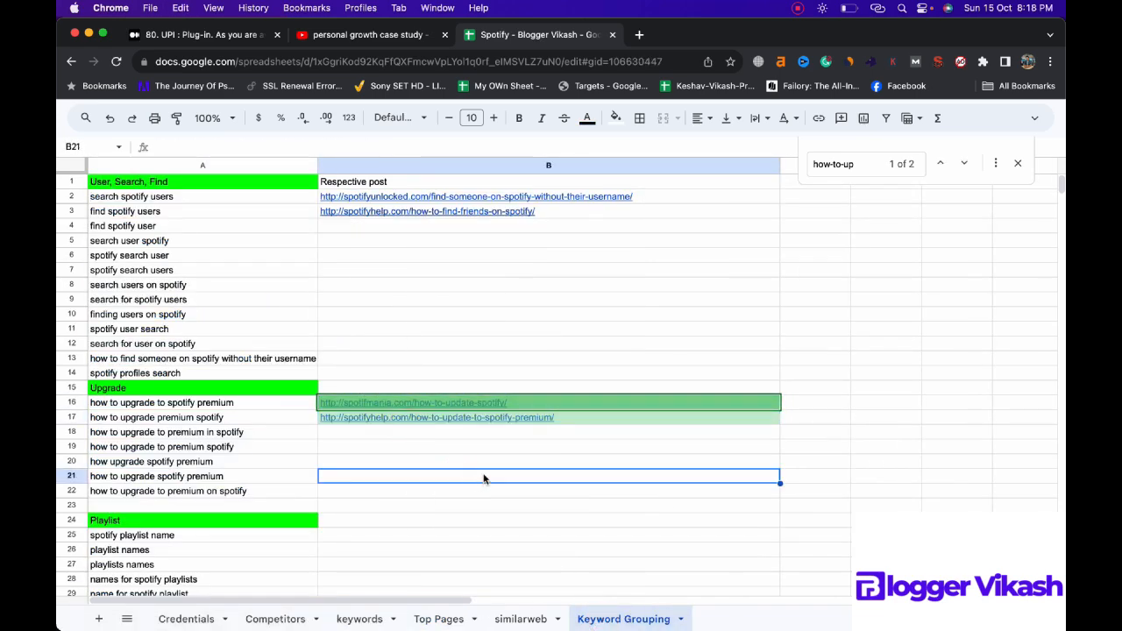
Step: Search the Top Pages sheet for "playlist-" to locate post URLs for the Playlist keyword group
scroll(499, 541, down, 3)
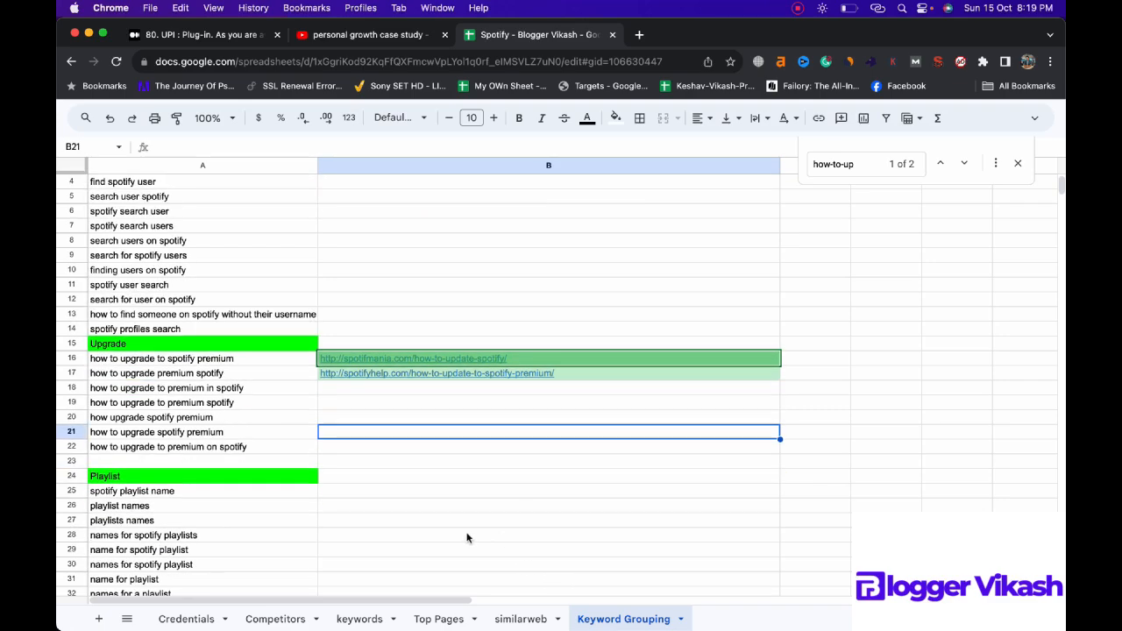
click(518, 619)
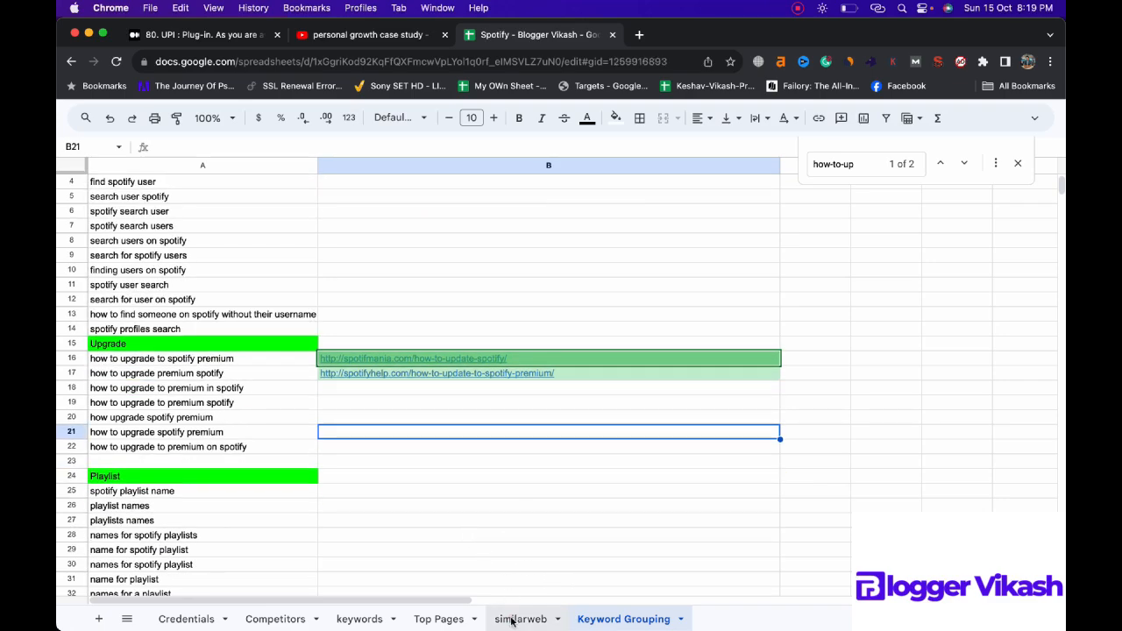
click(438, 619)
key(super+f)
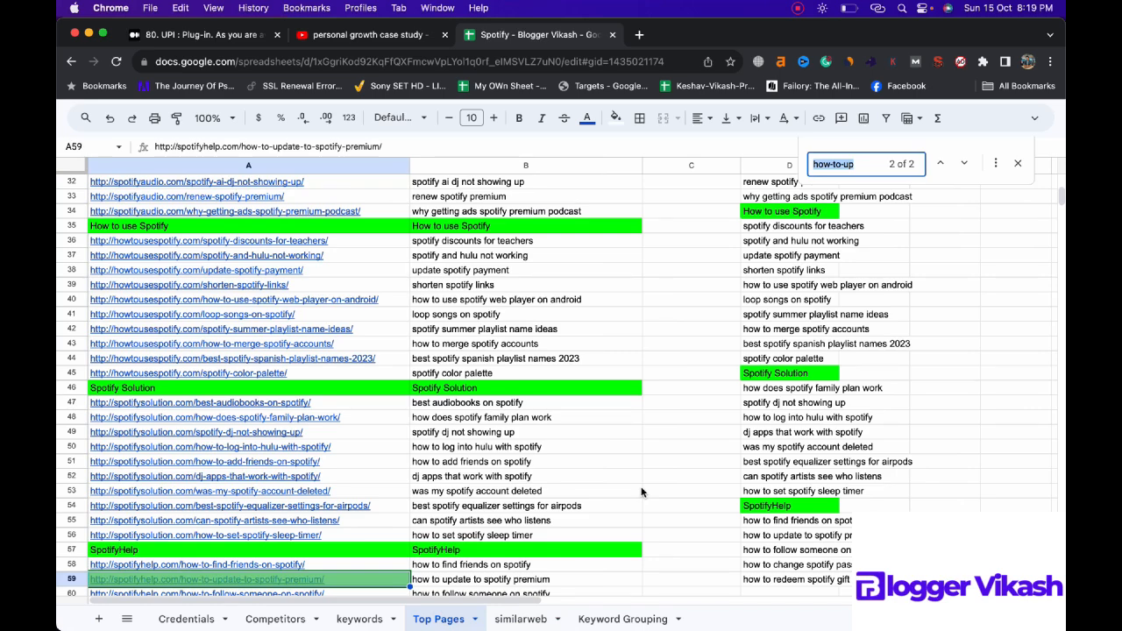
text(playl)
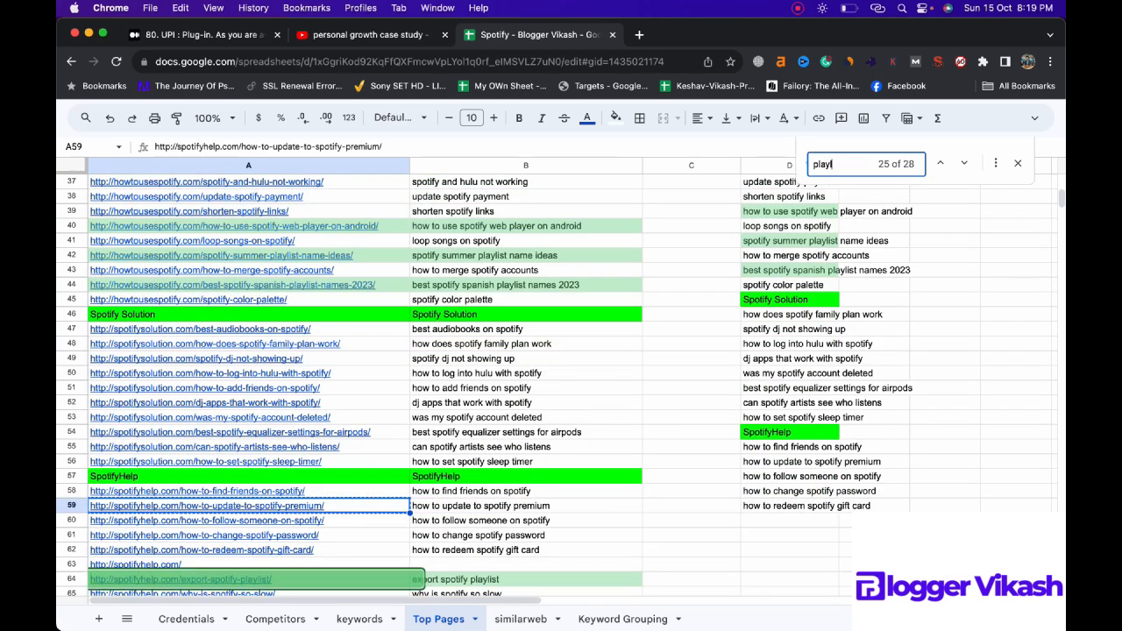
text(ist)
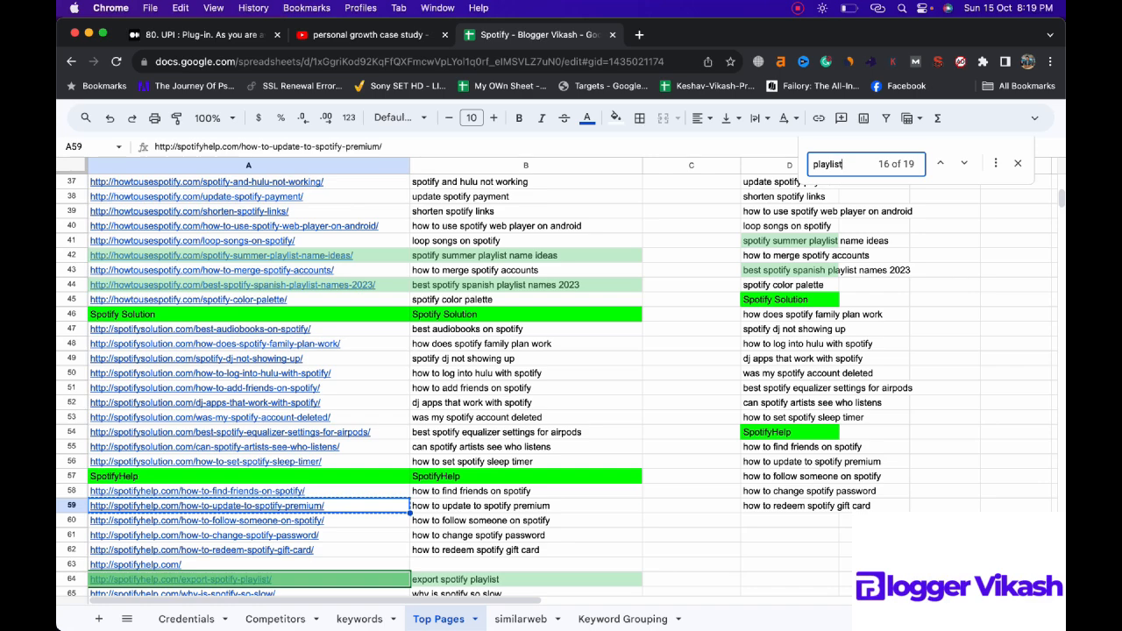
text(-)
Step: Copy the spotify-playlist-name URL from A5 of Top Pages into B25 of the Keyword Grouping sheet
click(370, 239)
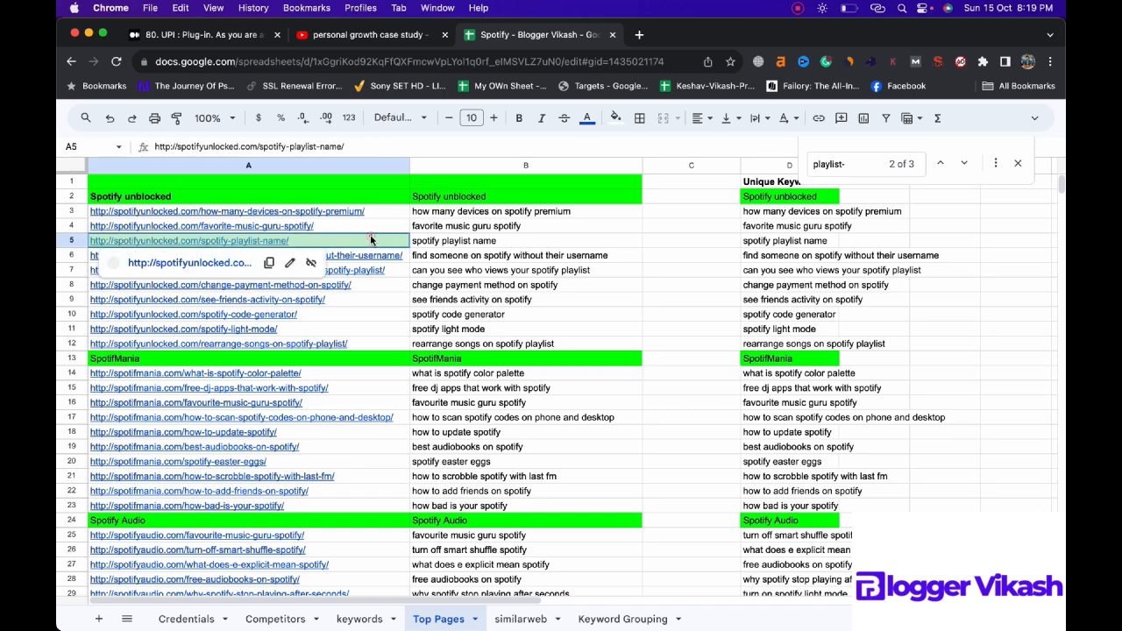
click(622, 619)
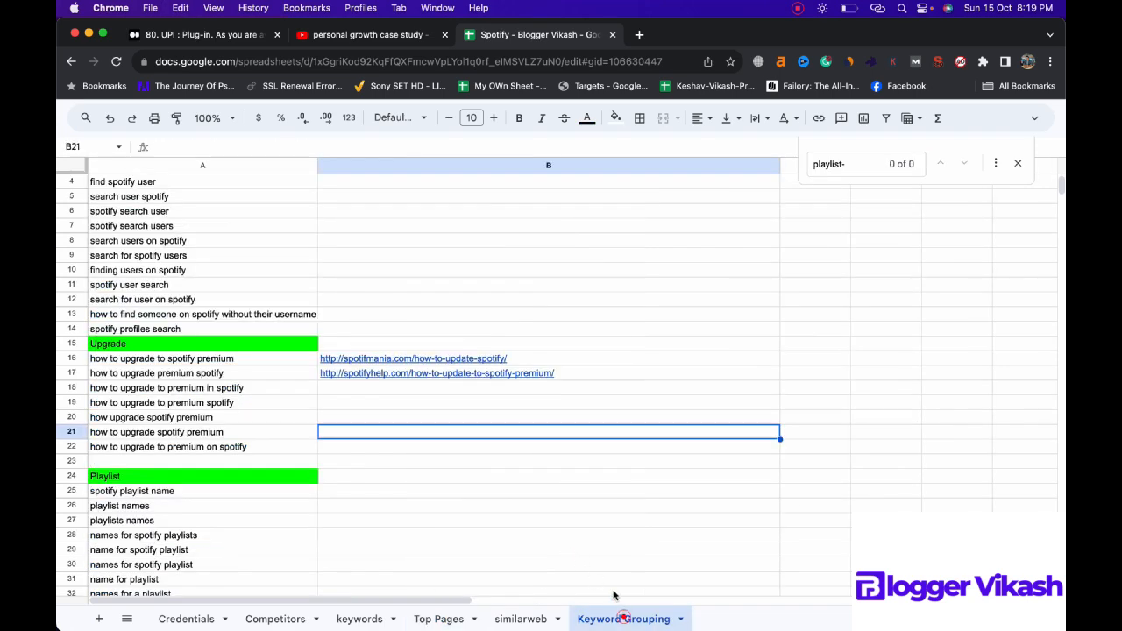
click(409, 492)
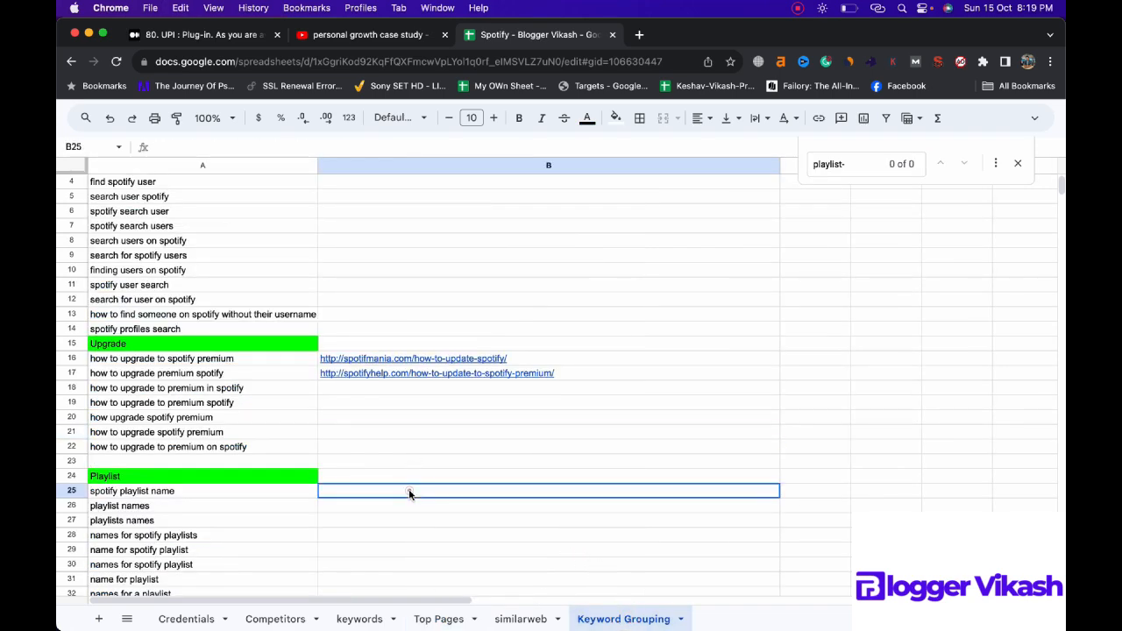
key(super+v)
Step: Find the next "playlist-" match in Top Pages and copy the spotify-summer-playlist-name-ideas URL from A42 into B26 of Keyword Grouping
click(438, 619)
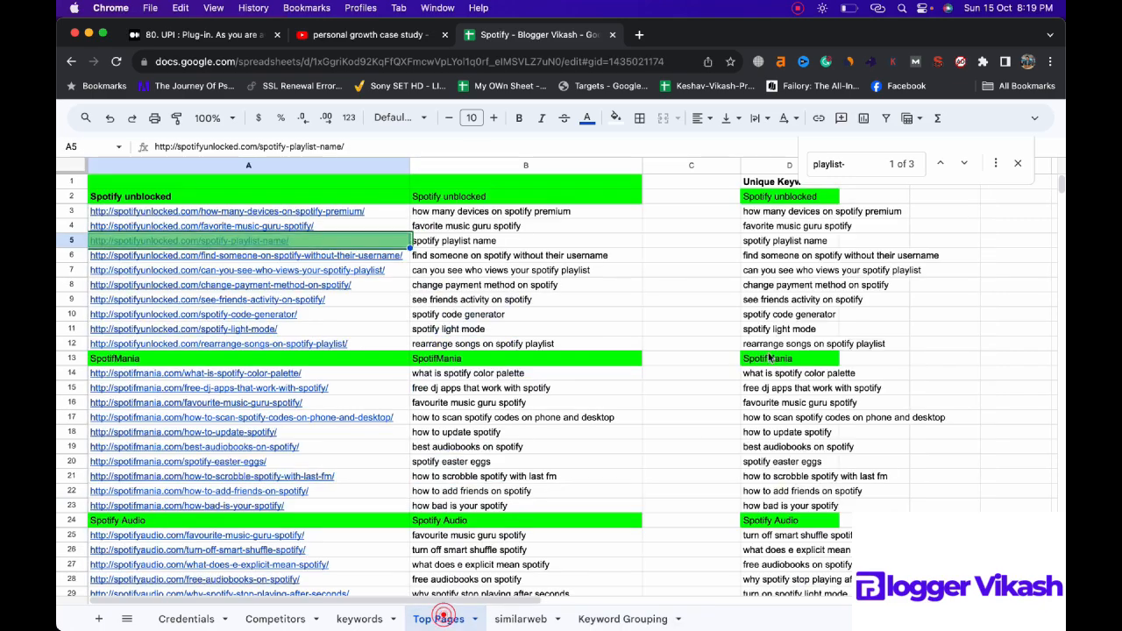
click(846, 156)
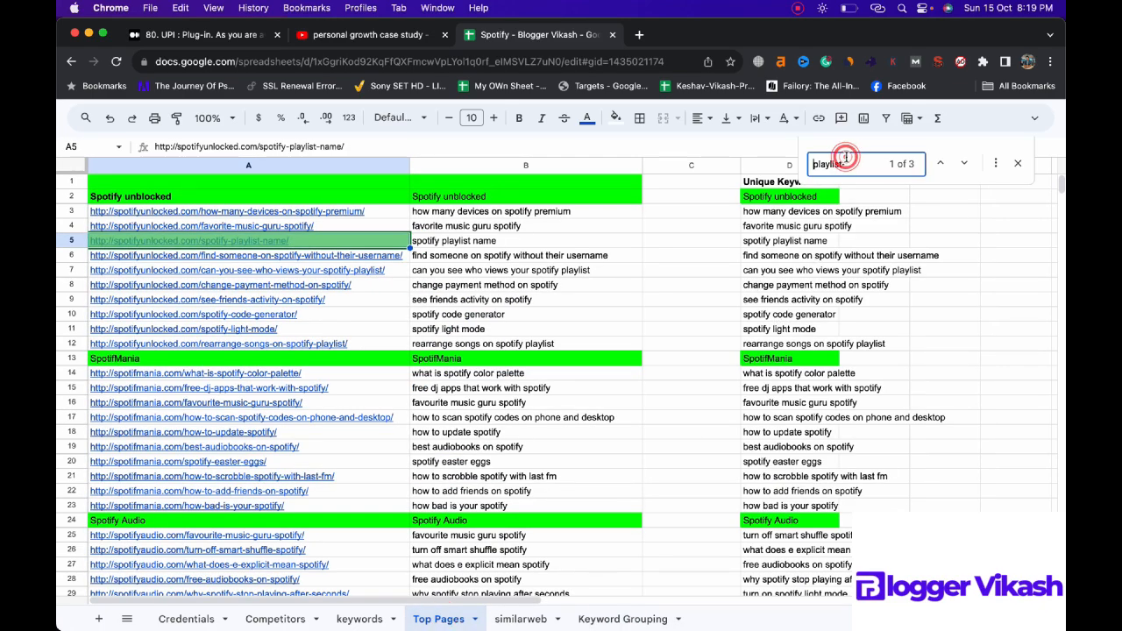
key(Return)
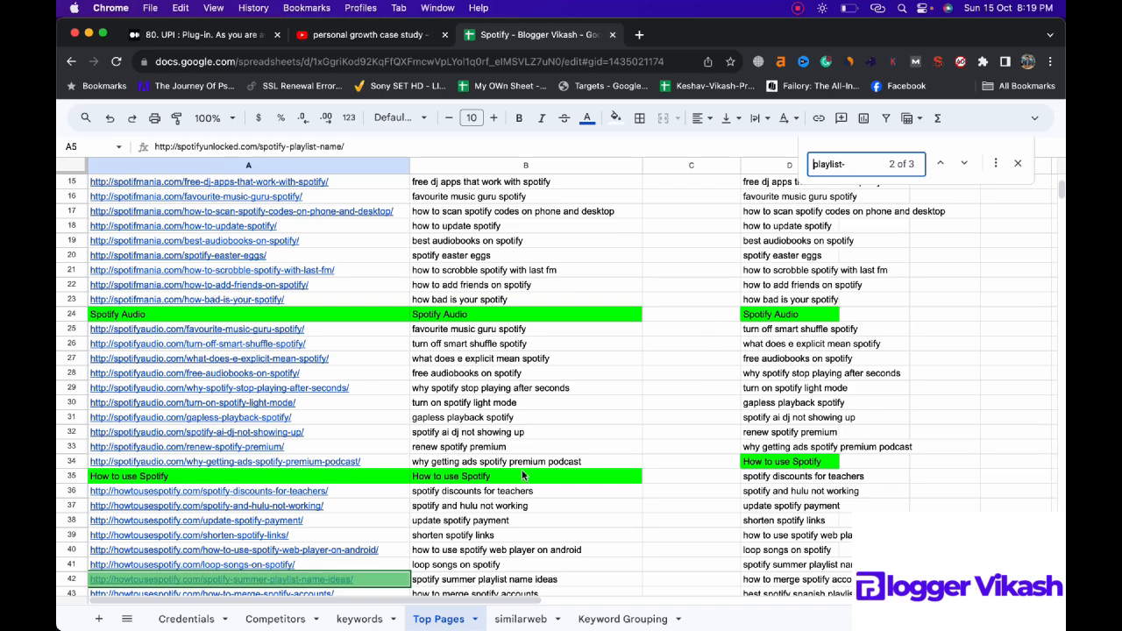
click(383, 582)
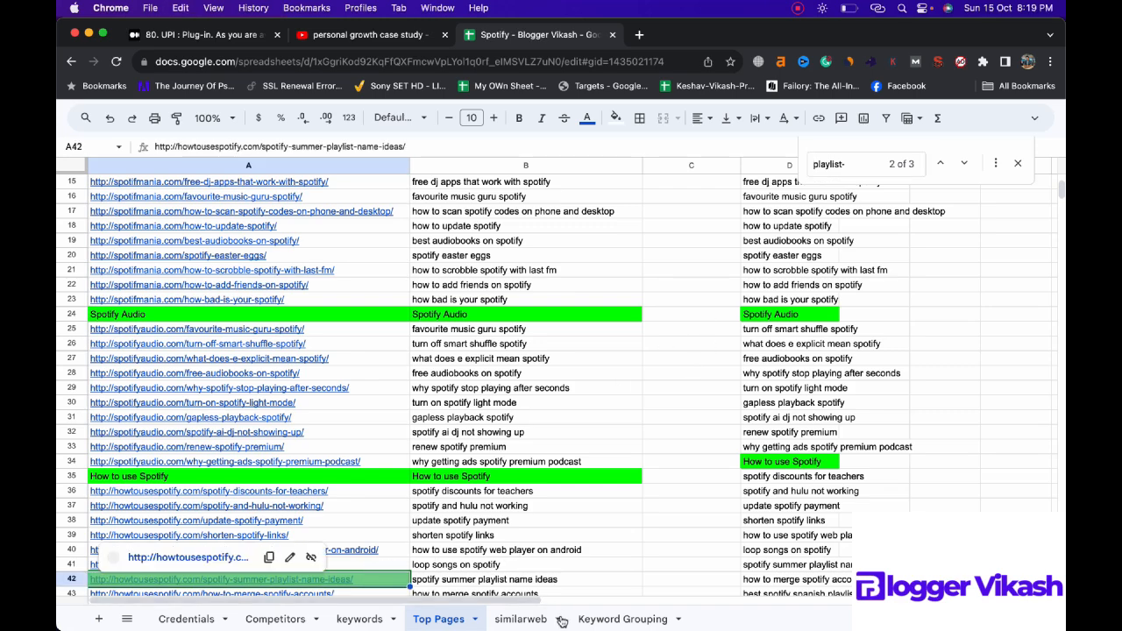
click(629, 617)
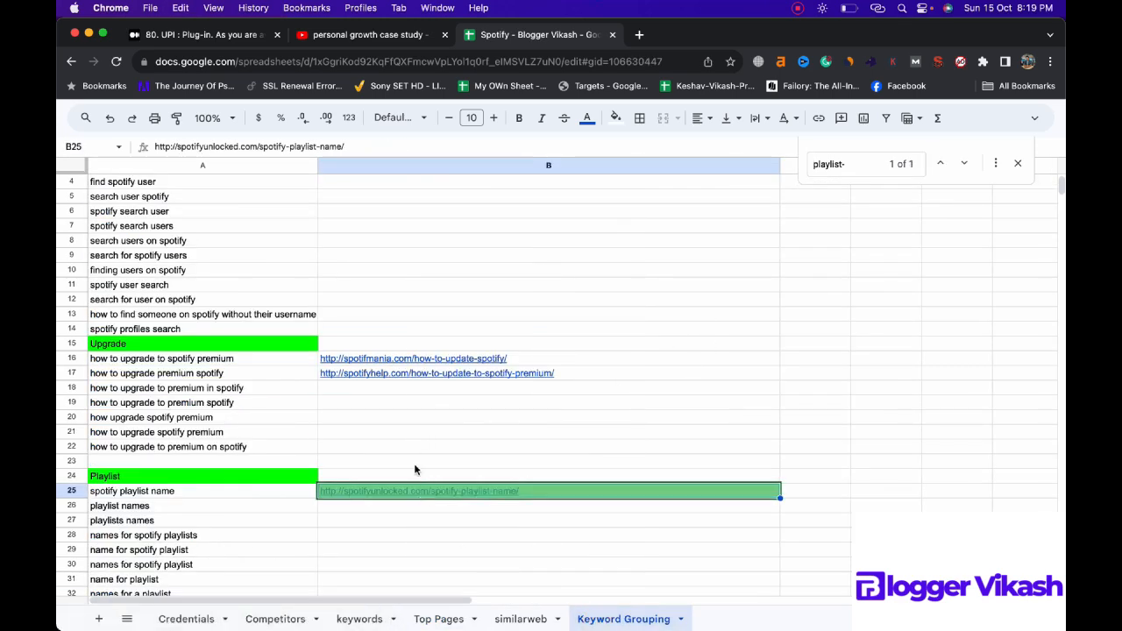
click(422, 517)
click(423, 507)
key(cmd+v)
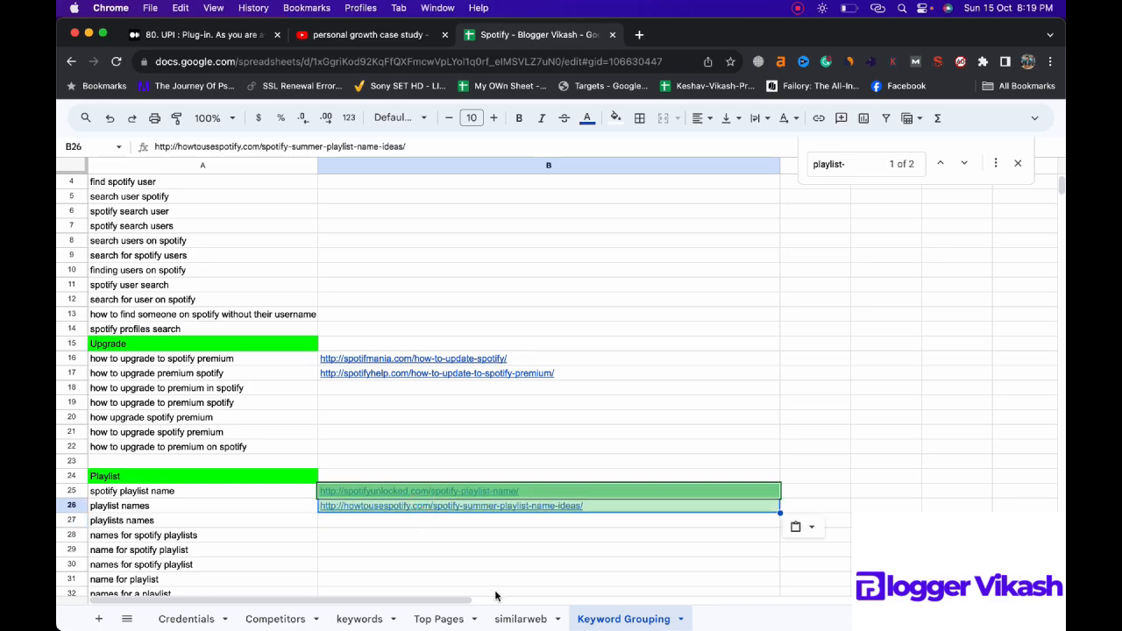
Step: Find the following "playlist-" match in Top Pages and copy the best-spotify-spanish-playlist-names-2023 URL from A44 into B27 of Keyword Grouping
click(440, 618)
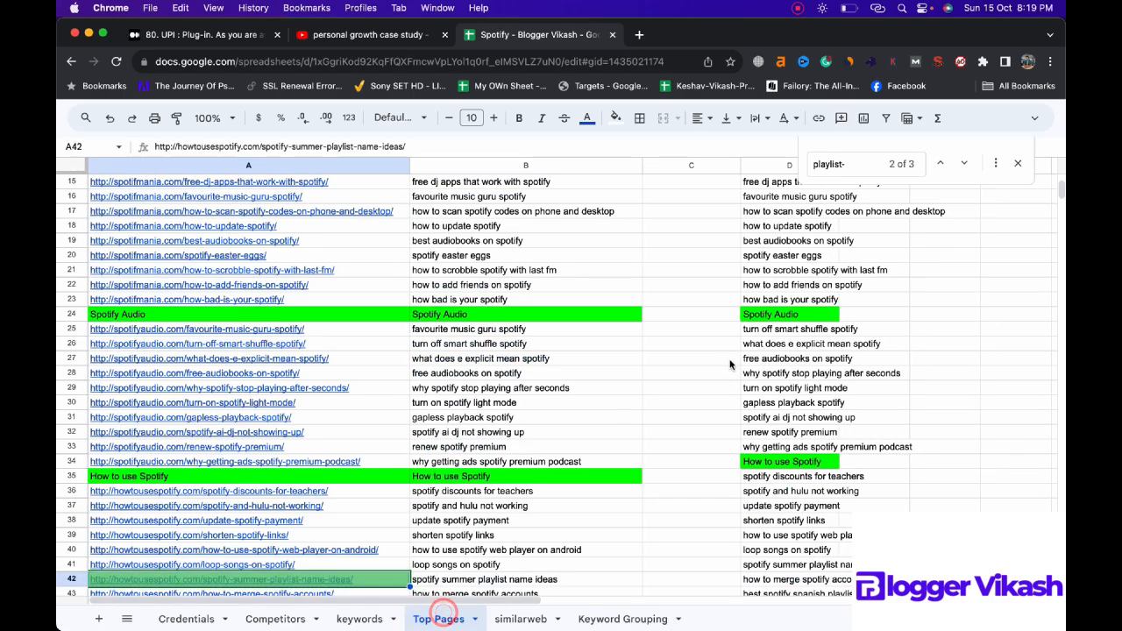
click(863, 163)
key(Return)
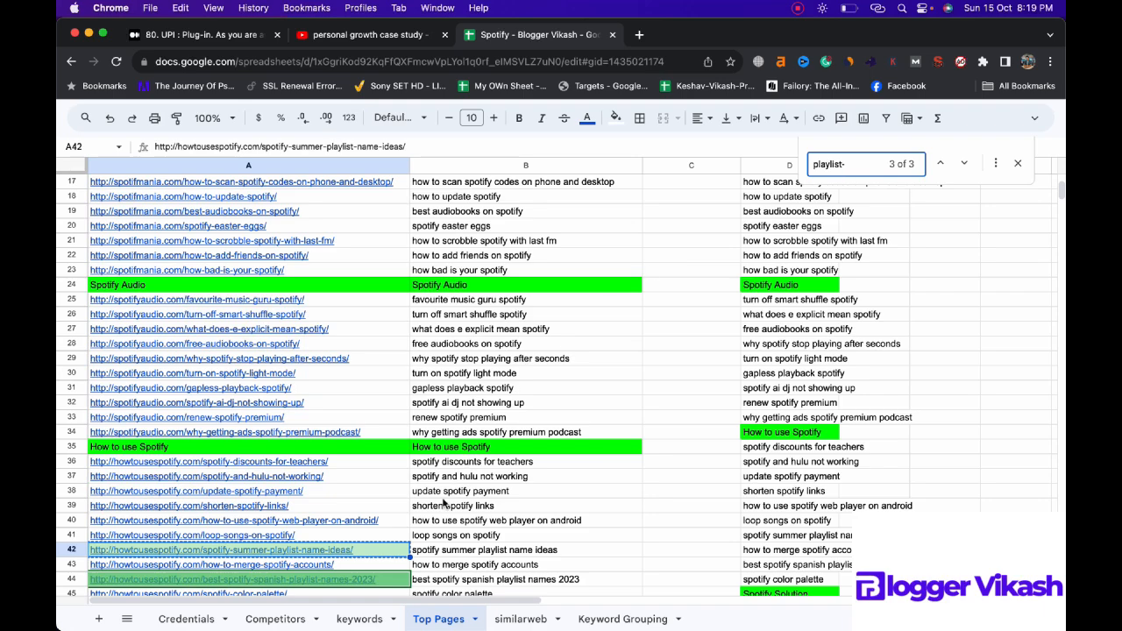
click(392, 579)
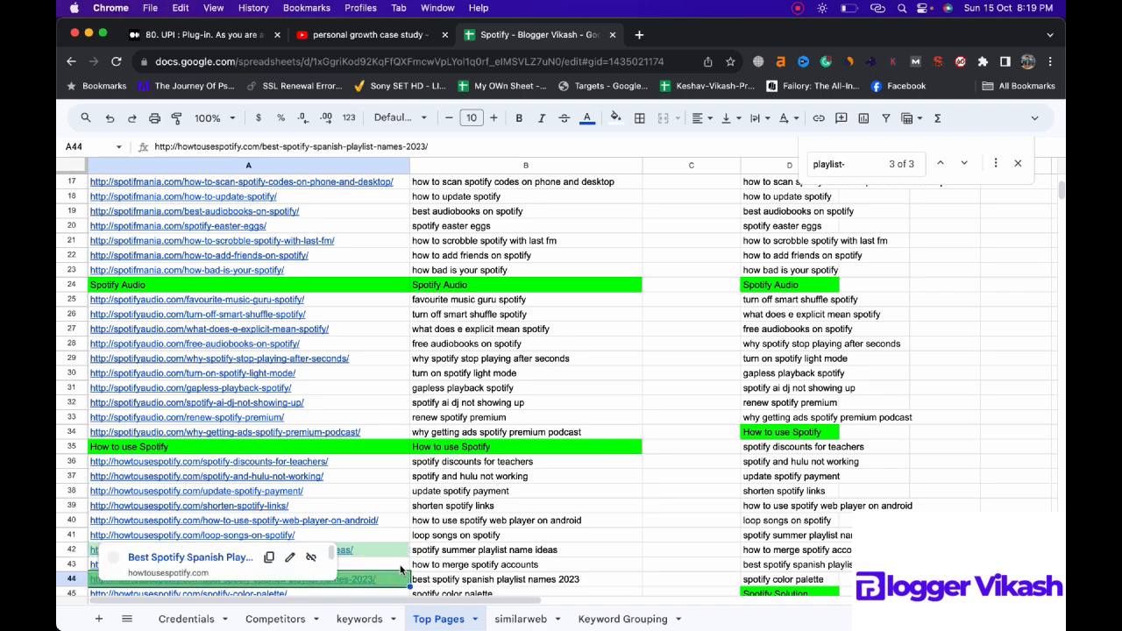
click(624, 619)
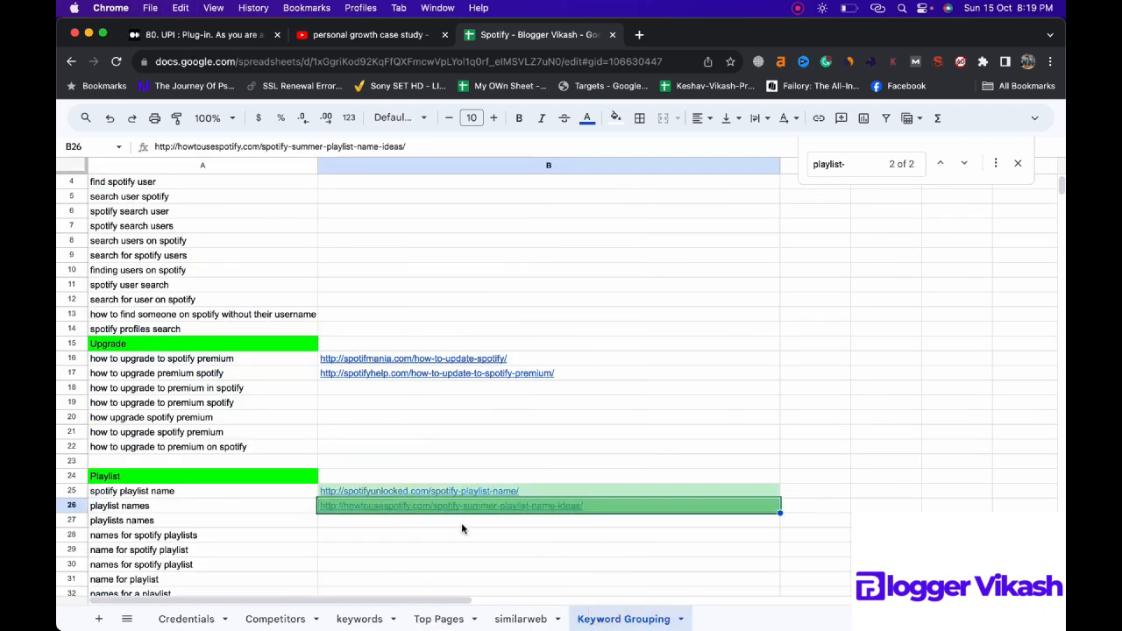
click(461, 523)
key(super+v)
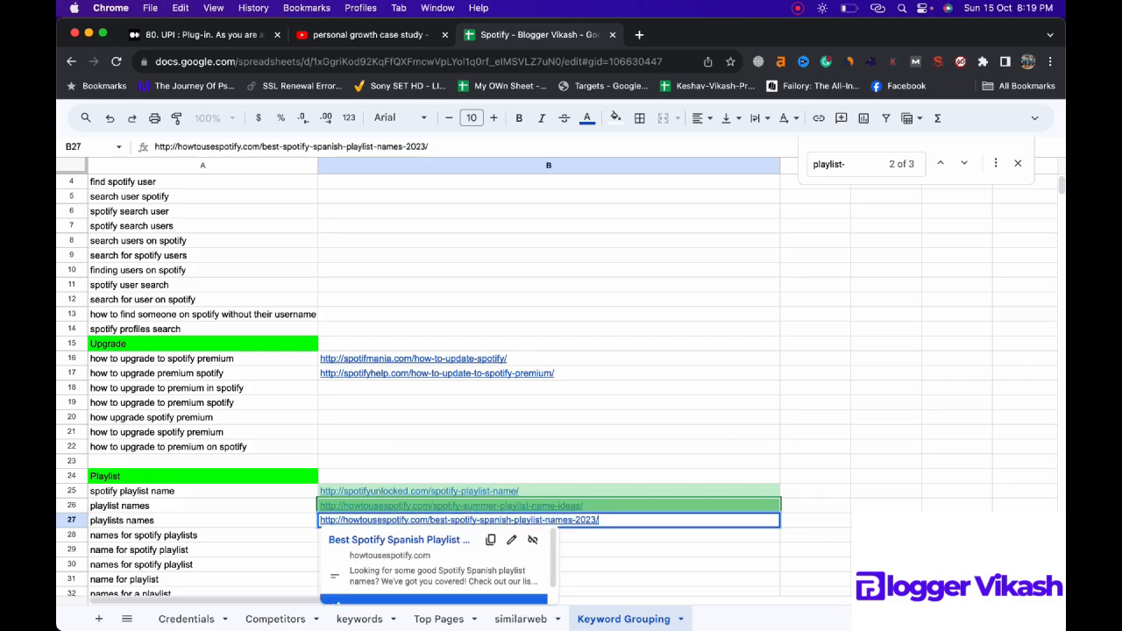
click(648, 568)
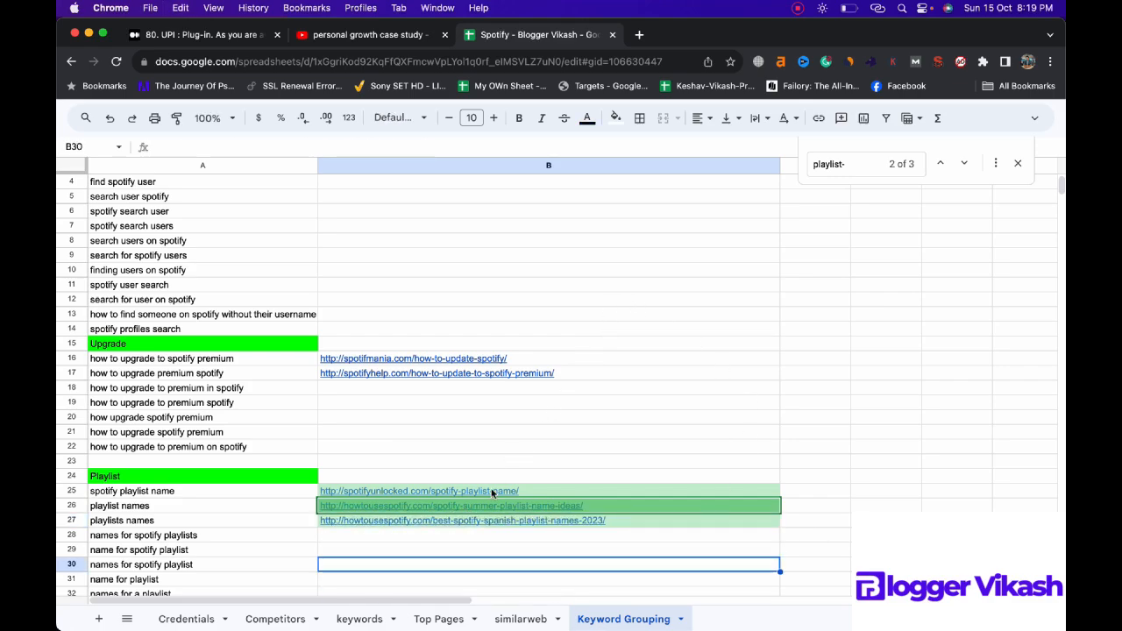
Step: Check Top Pages for any further "playlist-" matches and close the search
click(440, 619)
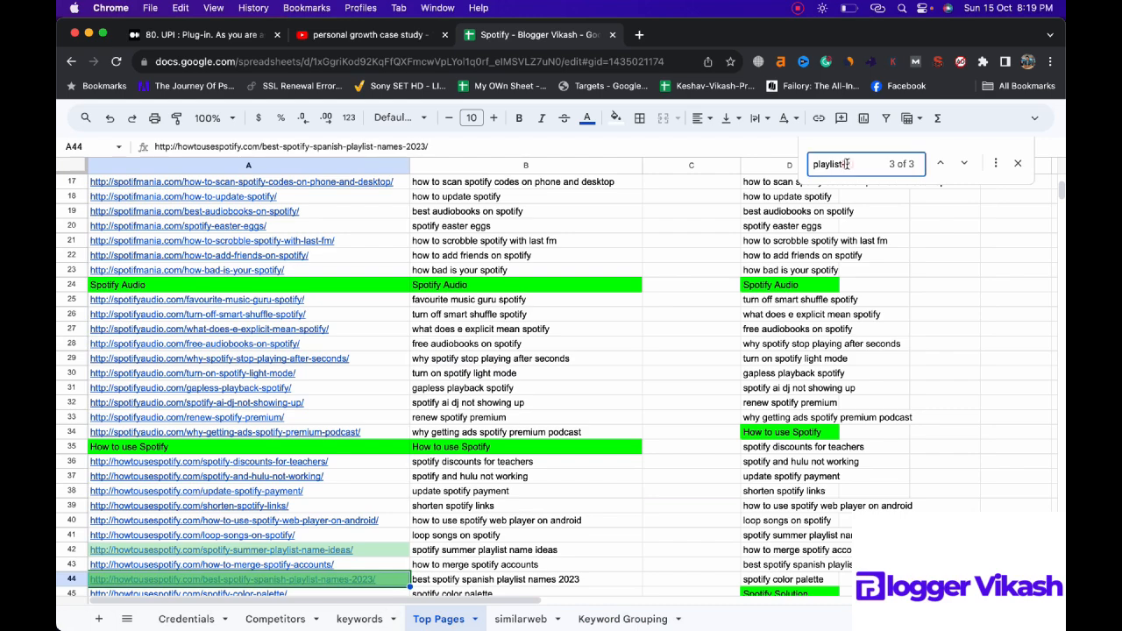
key(Return)
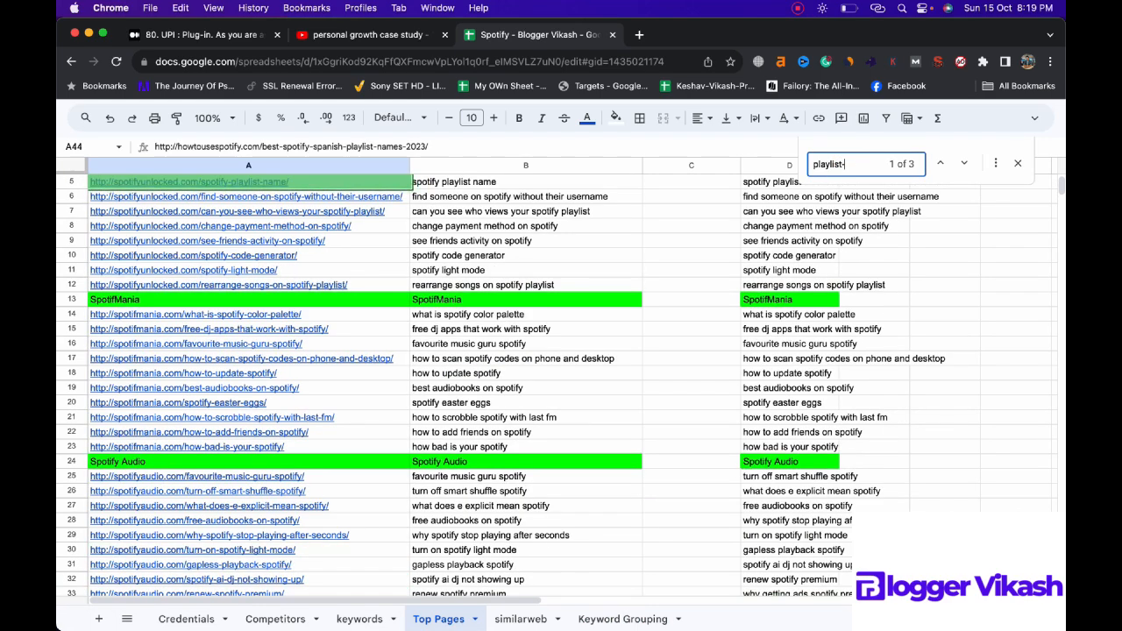
click(1018, 163)
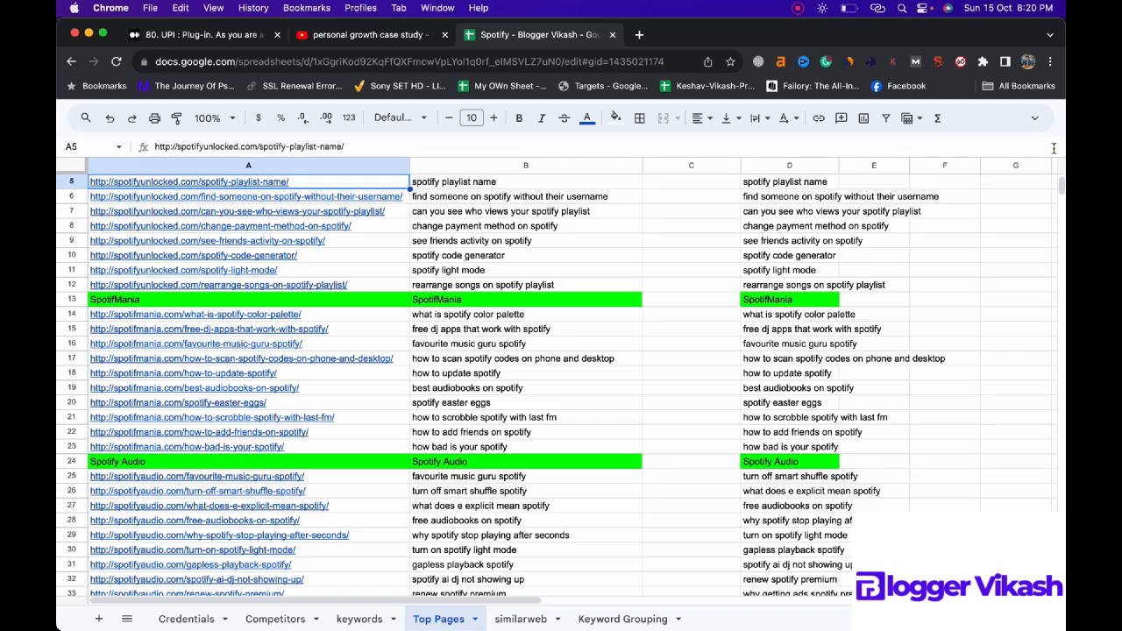
Step: Search the Top Pages sheet for "music-" and go through the matches to locate post URLs for the Music Guru keyword group
click(624, 619)
scroll(613, 377, down, 2)
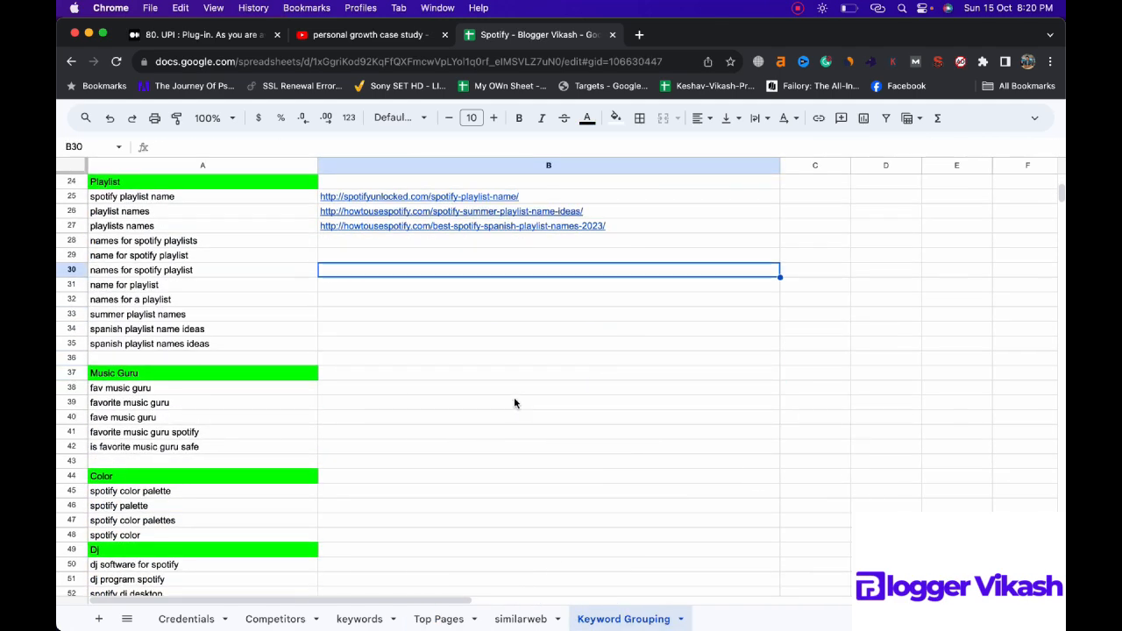
click(438, 619)
key(super+f)
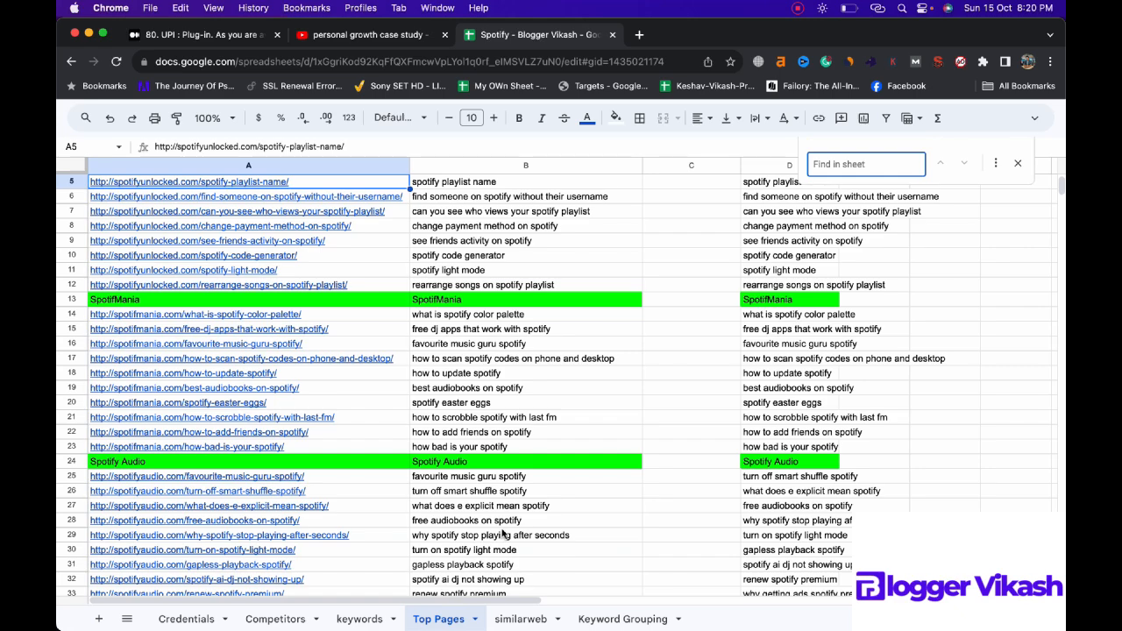
text(music)
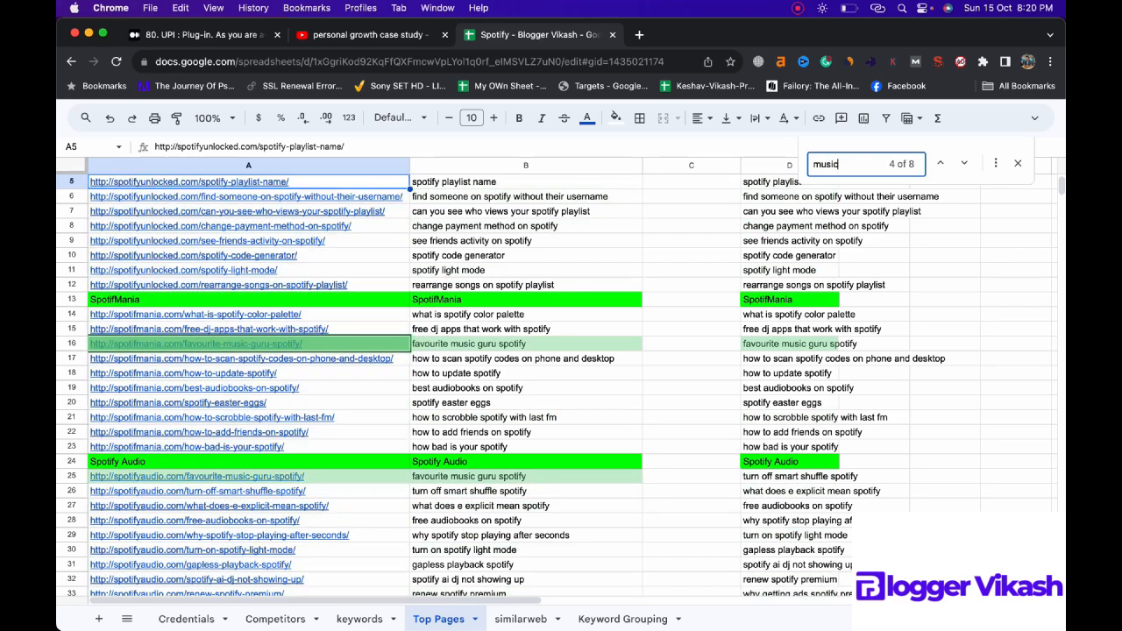
text(-)
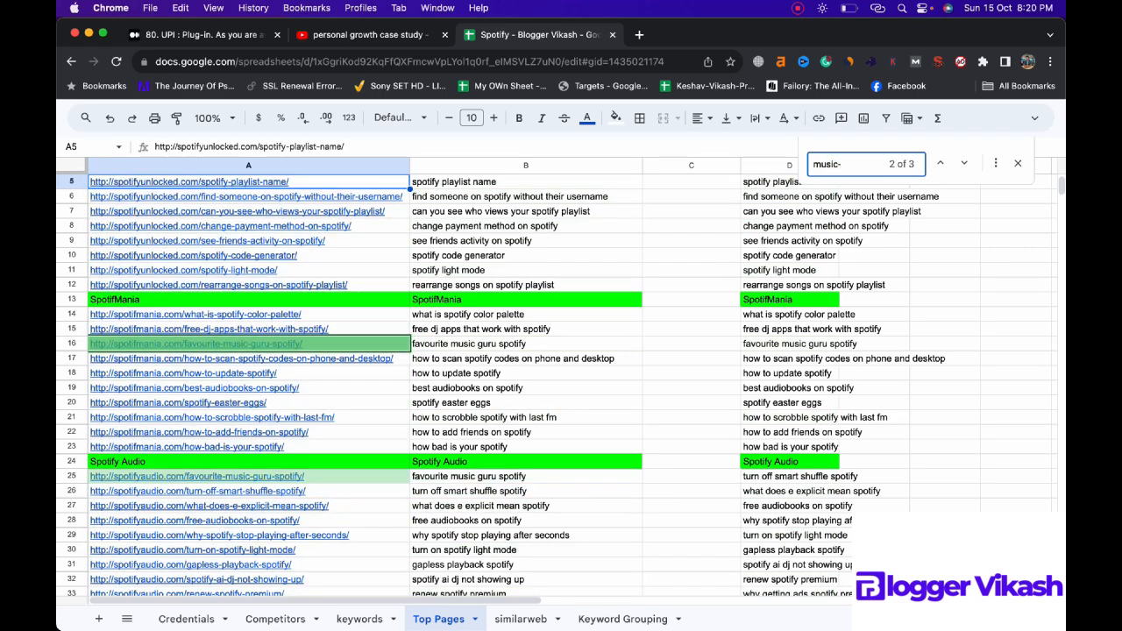
key(Return)
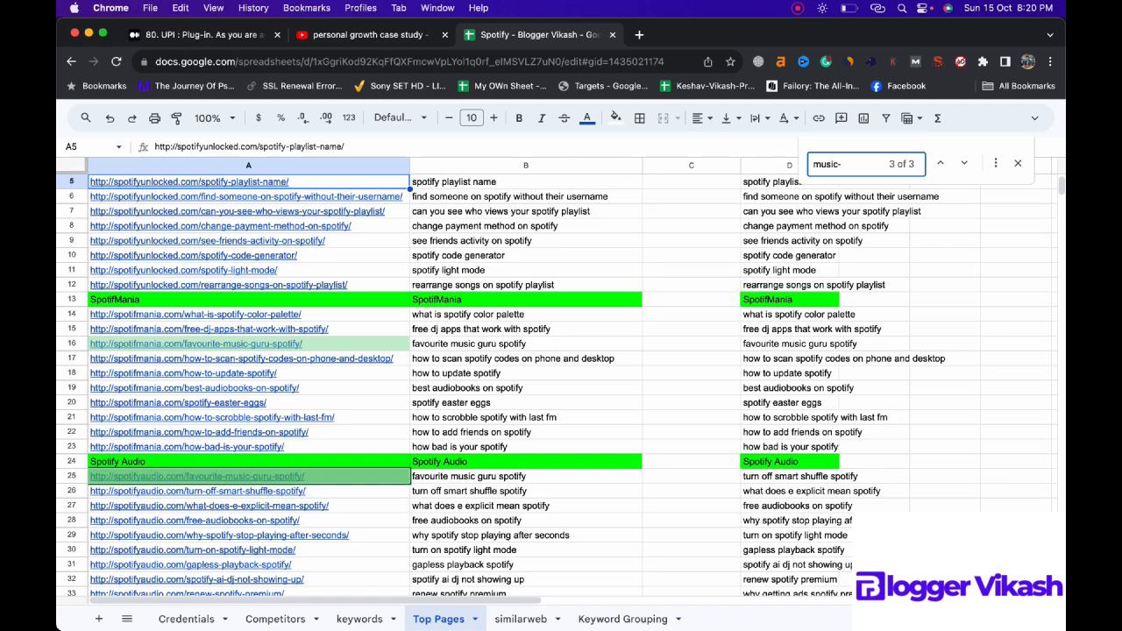
key(Return)
Step: Finish going through the "music-" matches and copy the three music-guru-spotify URLs from Top Pages into B39:B41 of Keyword Grouping
key(Return)
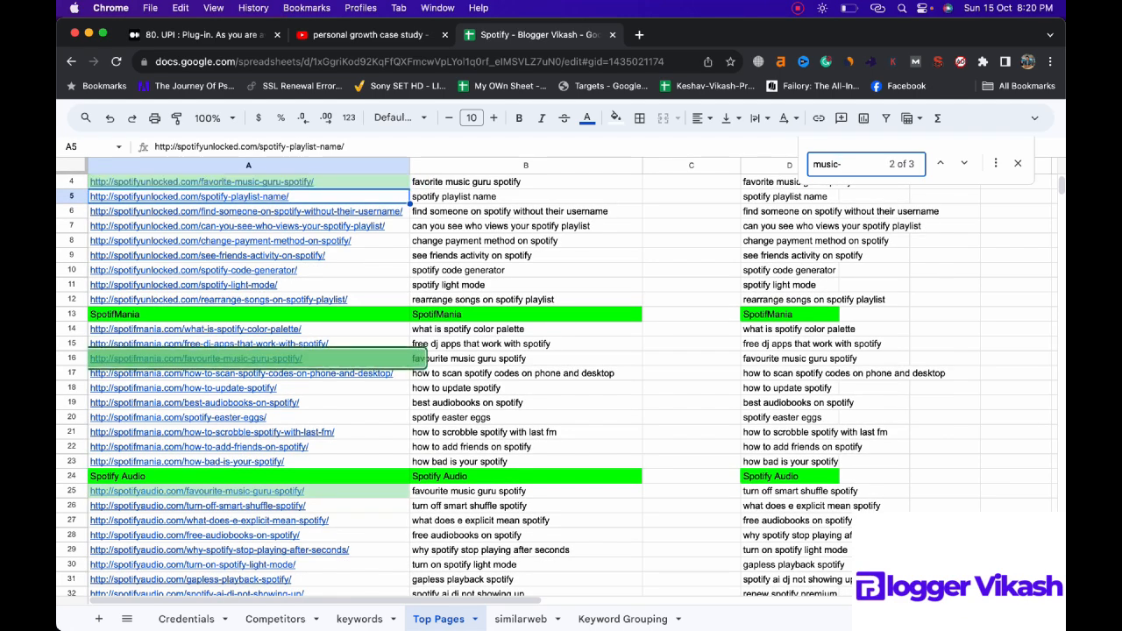
key(Return)
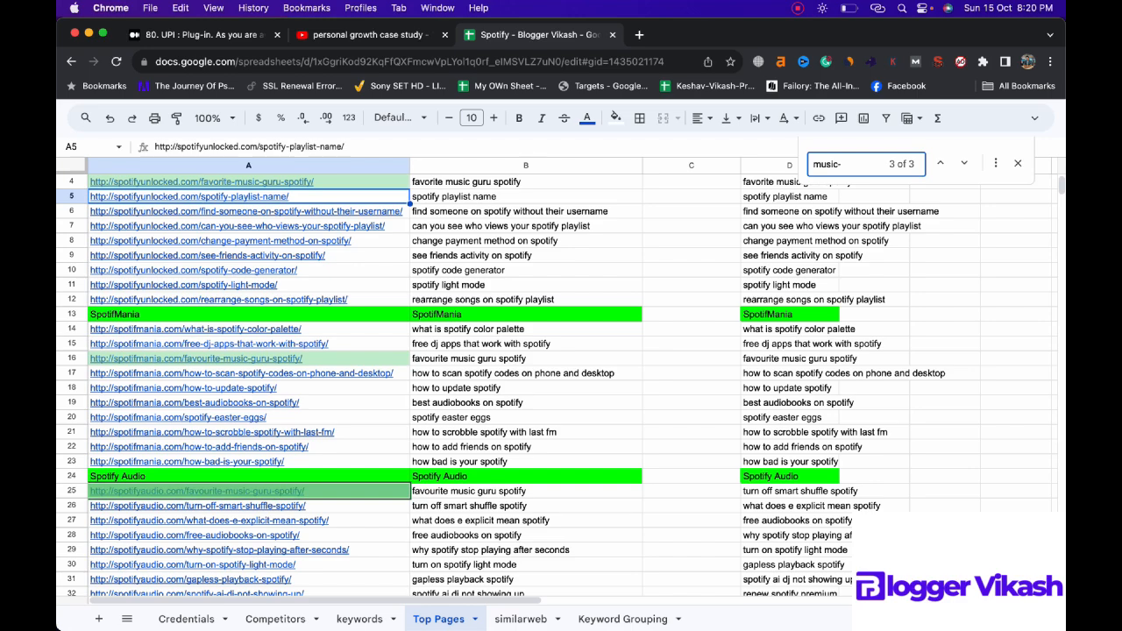
scroll(541, 523, up, 2)
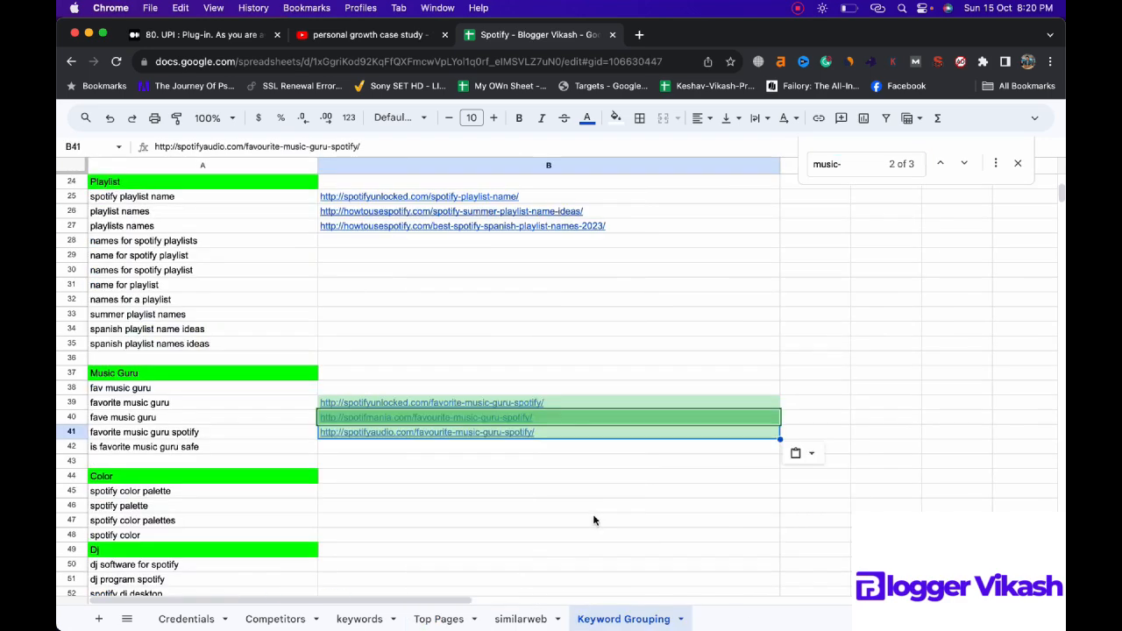
click(594, 519)
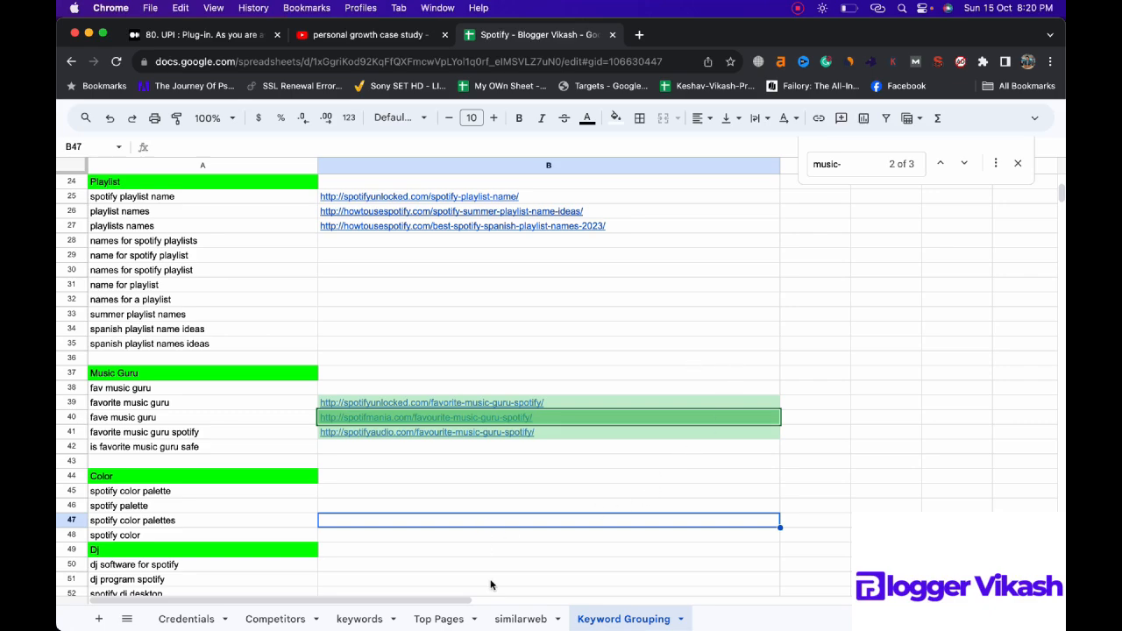
Step: Search the Top Pages sheet for "color-" and go through the matches to locate post URLs for the Color keyword group
click(440, 619)
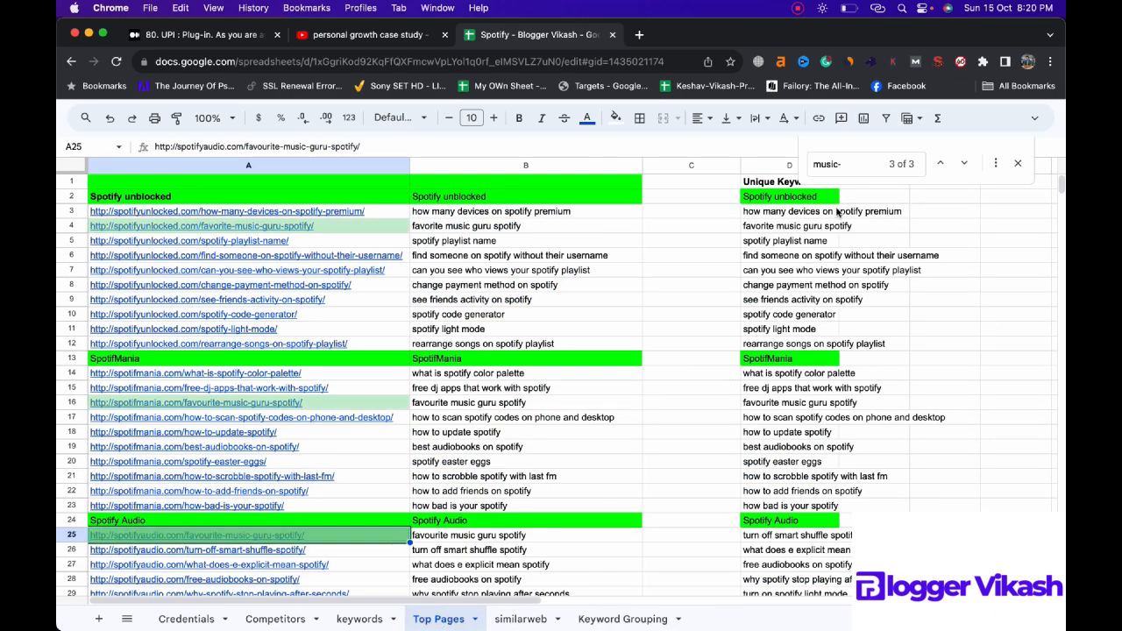
click(846, 164)
key(super+a)
text(co)
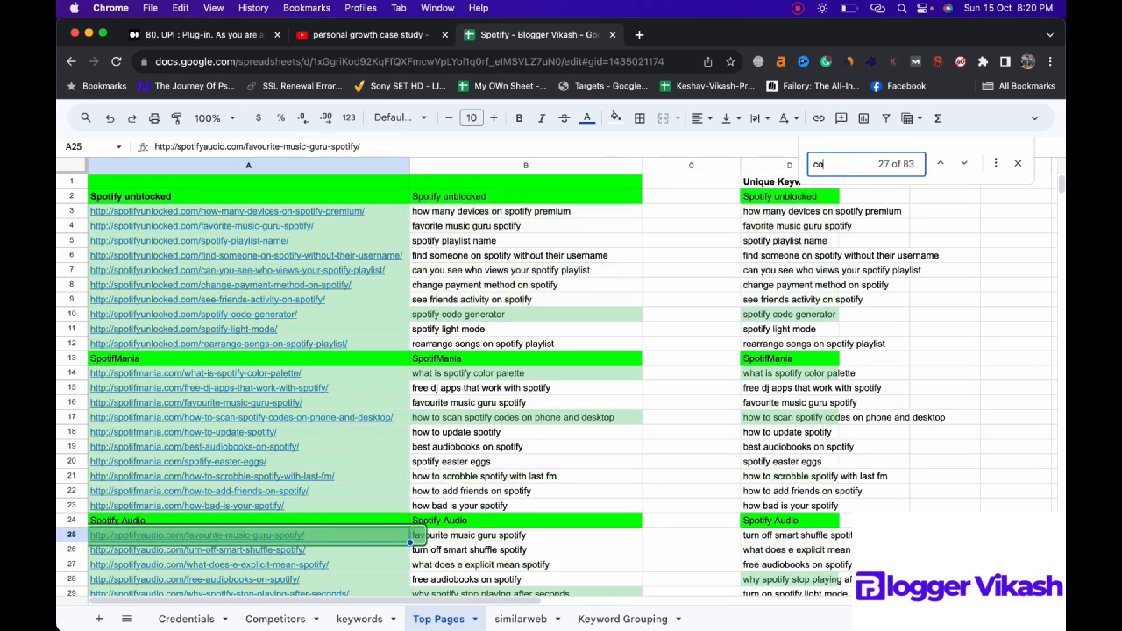
text(lor)
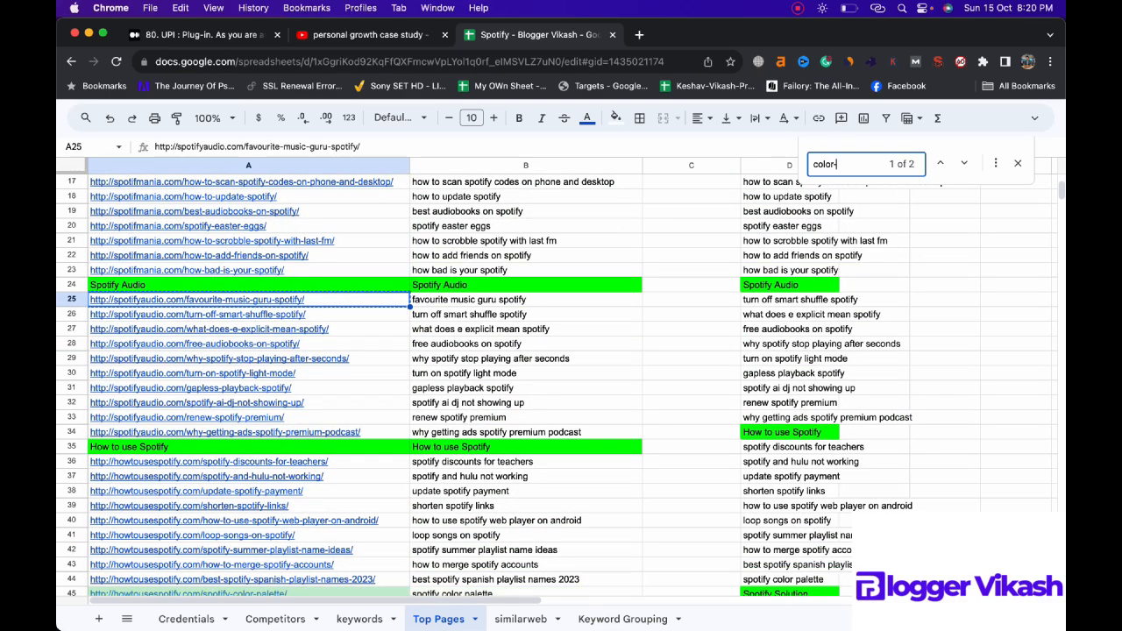
key(Return)
key(Return)
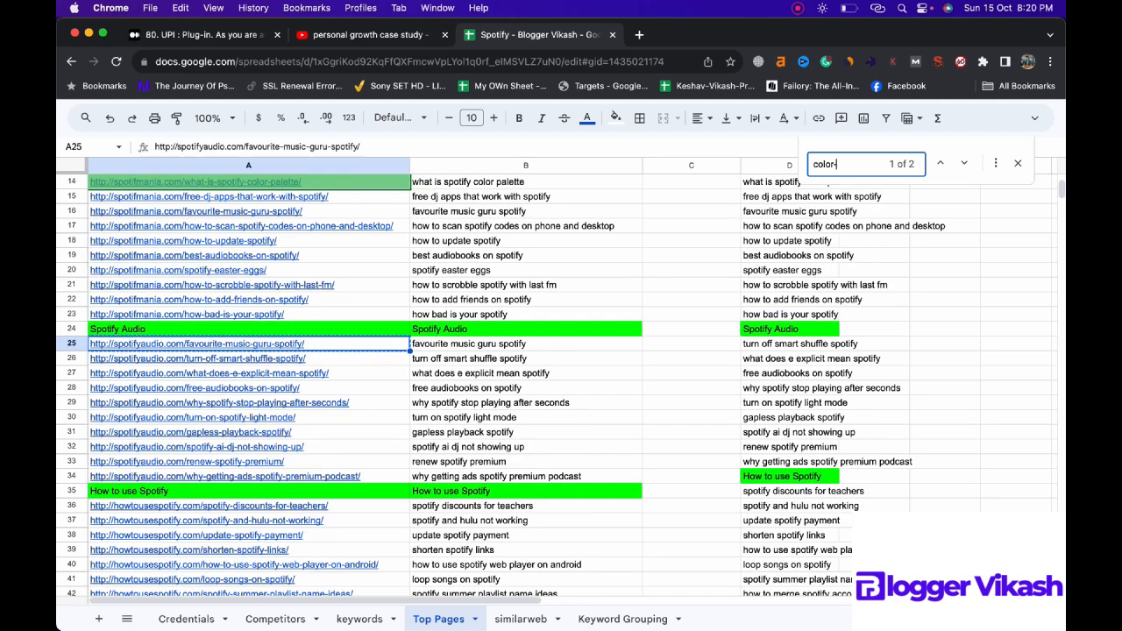
Step: Copy the color palette URLs from A14 and A45 of Top Pages into B45 and B46 of Keyword Grouping
click(386, 182)
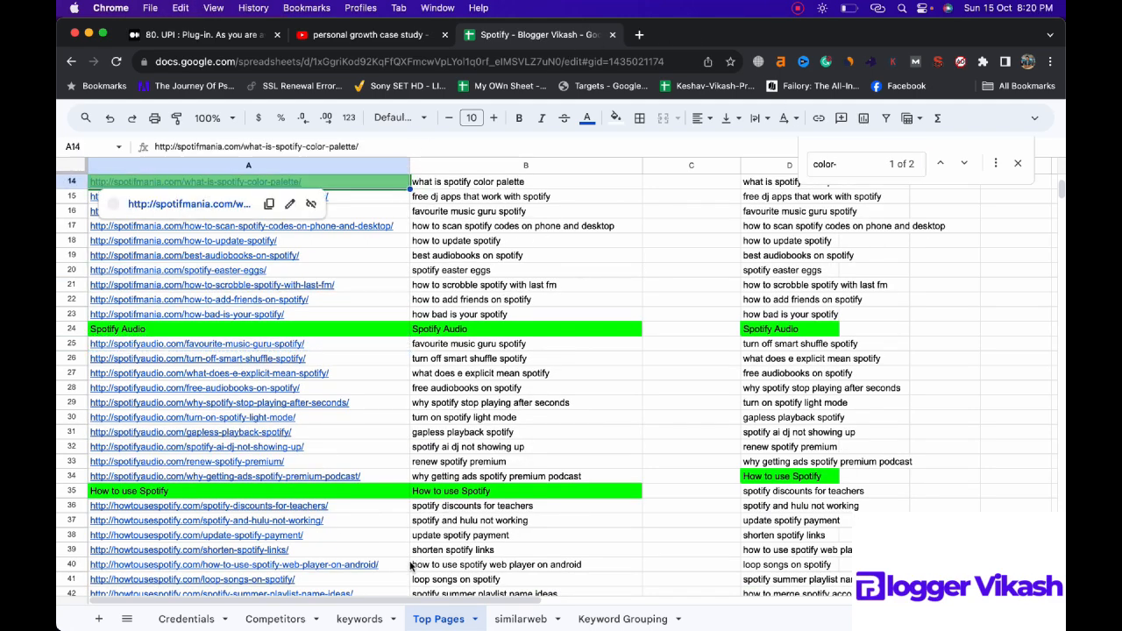
click(360, 619)
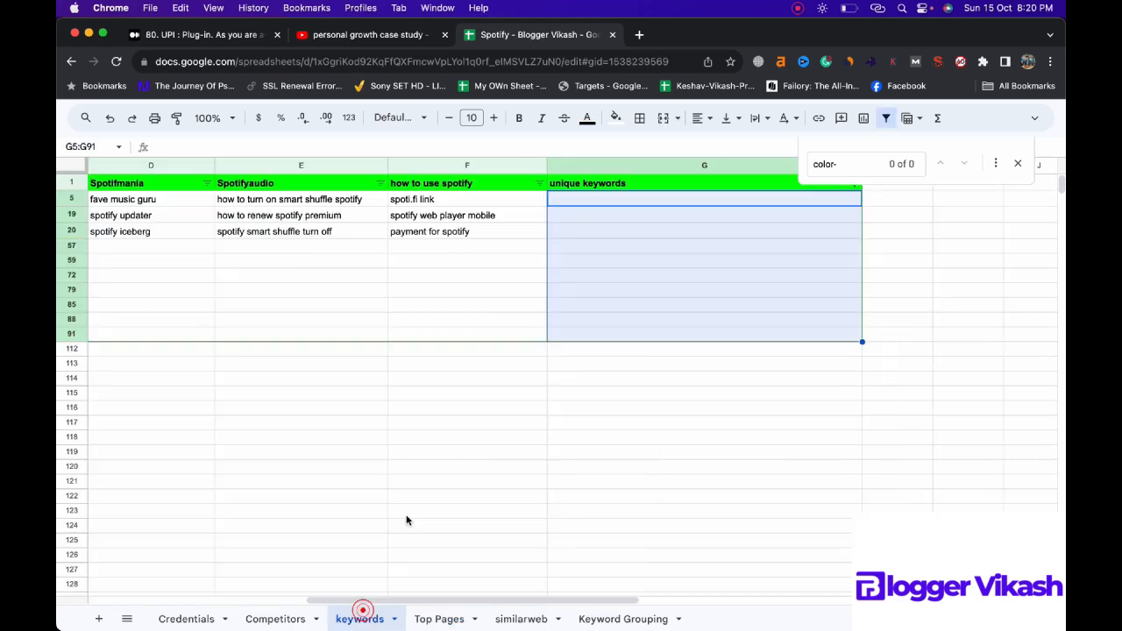
click(593, 621)
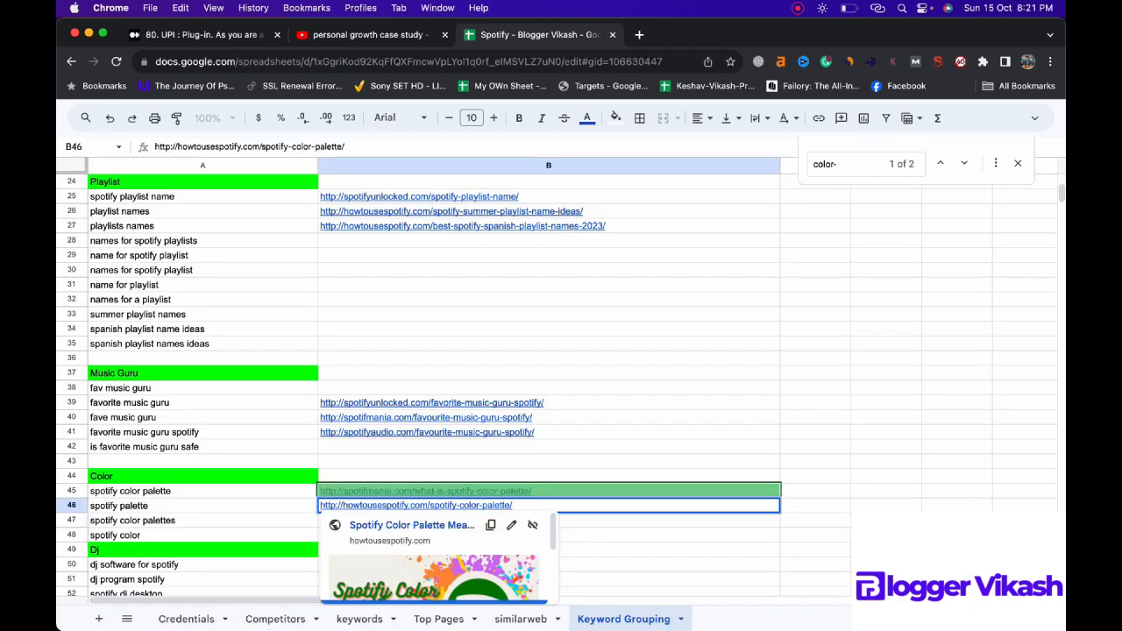
click(732, 549)
scroll(731, 539, down, 2)
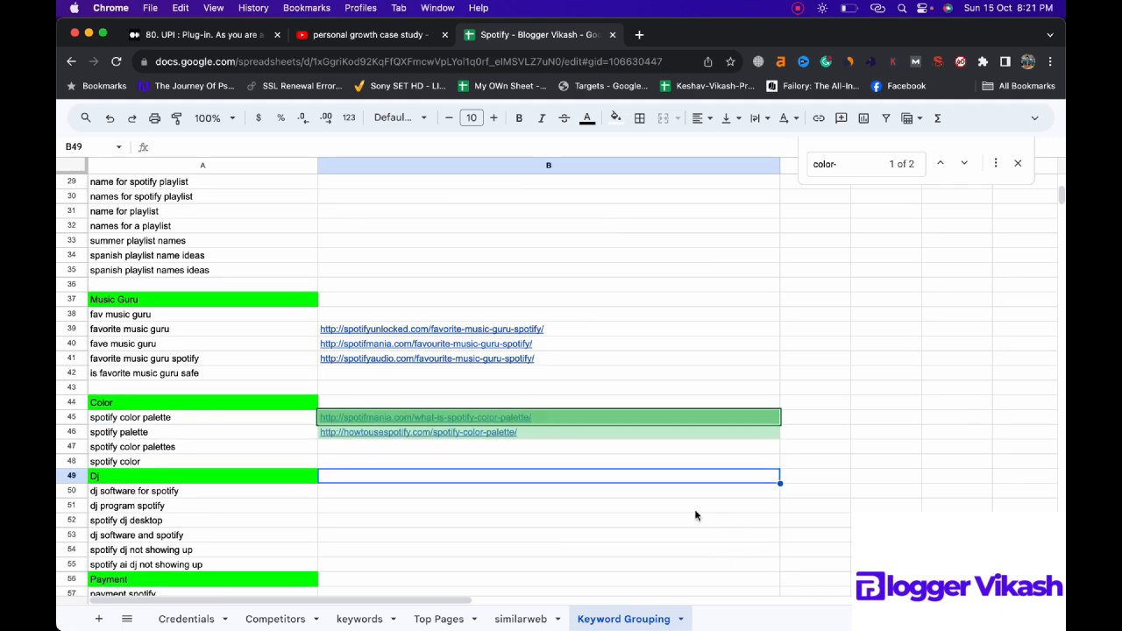
Step: Search the Top Pages sheet for "dj-" and go to the first match to find post URLs for the Dj group
click(556, 492)
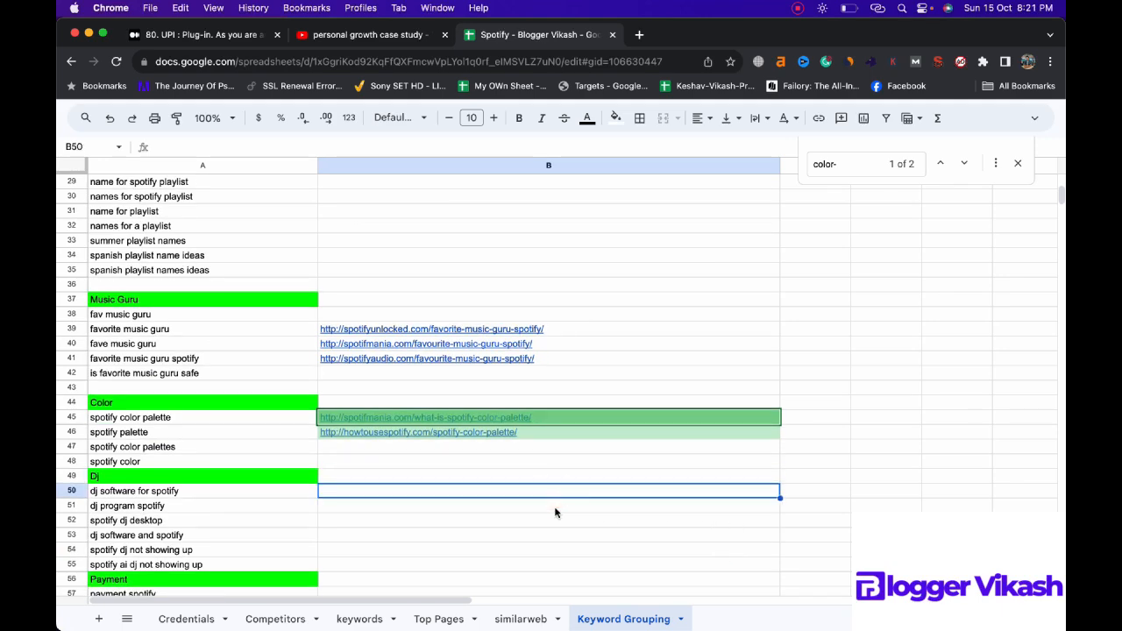
click(438, 618)
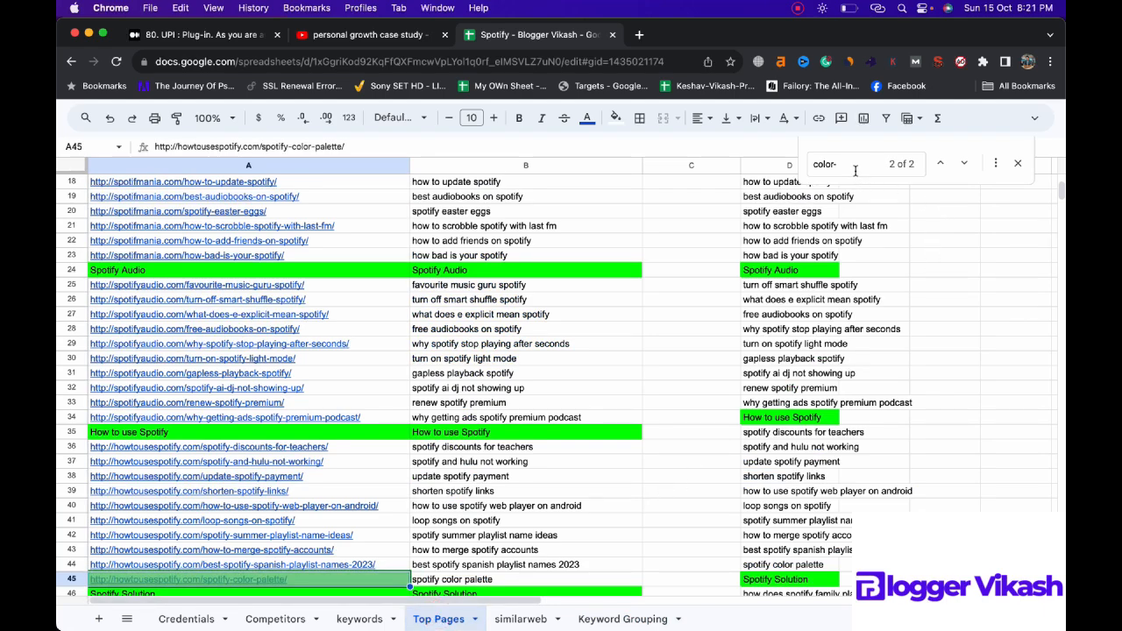
triple_click(855, 170)
text(dj)
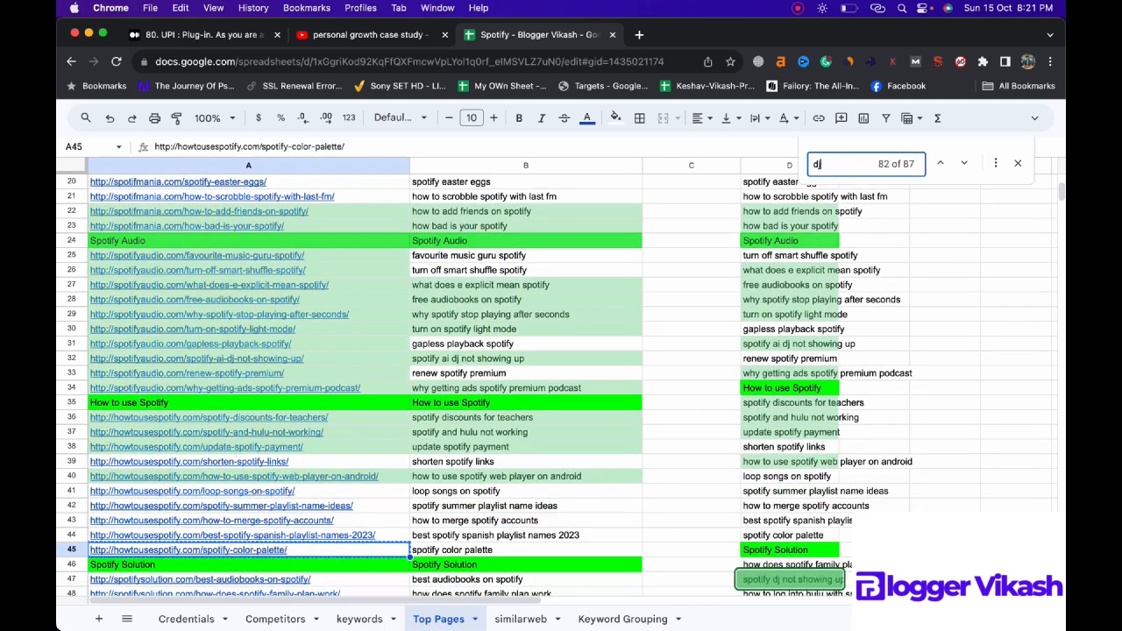
text(-)
click(940, 163)
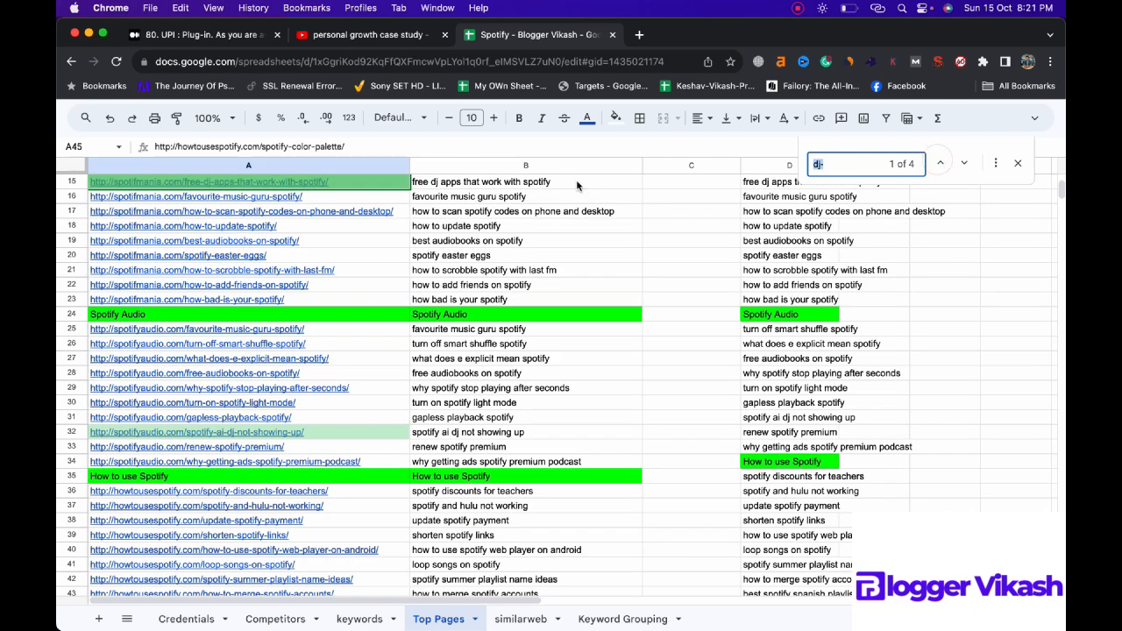
Step: Copy the four matching DJ post URLs from Top Pages into B50:B53 of Keyword Grouping, starting with free-dj-apps-that-work-with-spotify
click(383, 182)
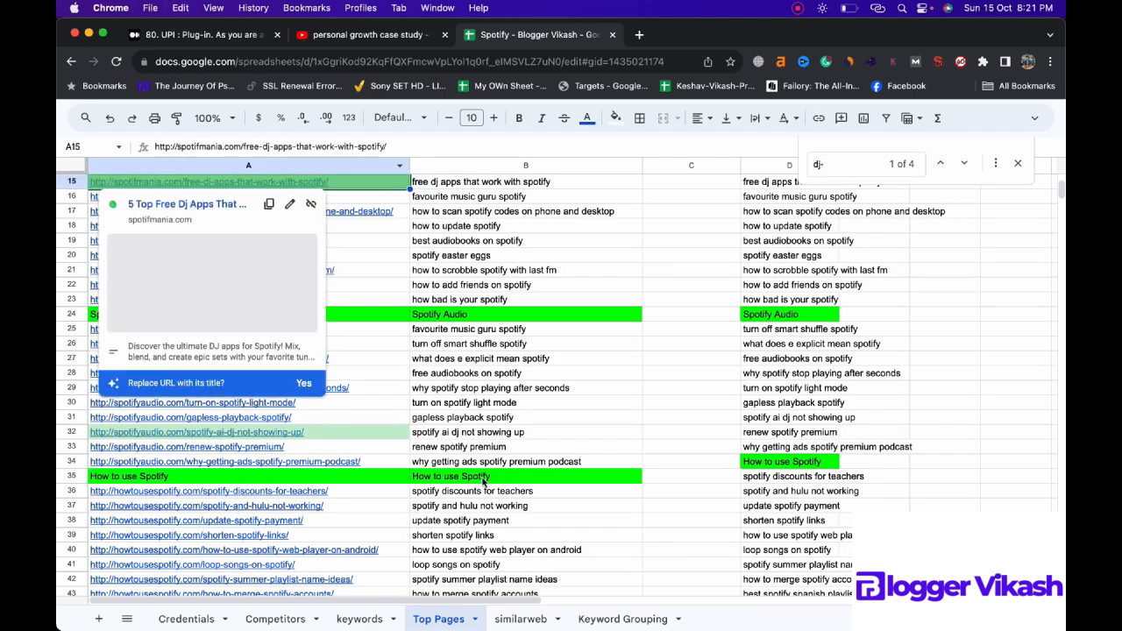
click(603, 619)
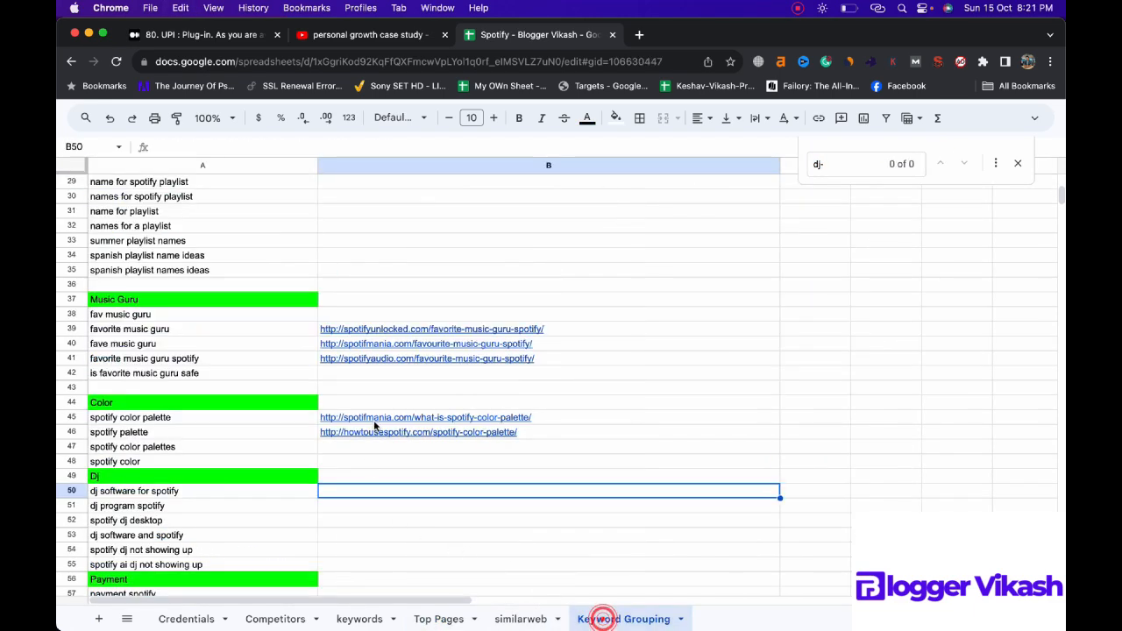
text(http://spotifymania.com/free-dj-apps-that-work-with-spotify/)
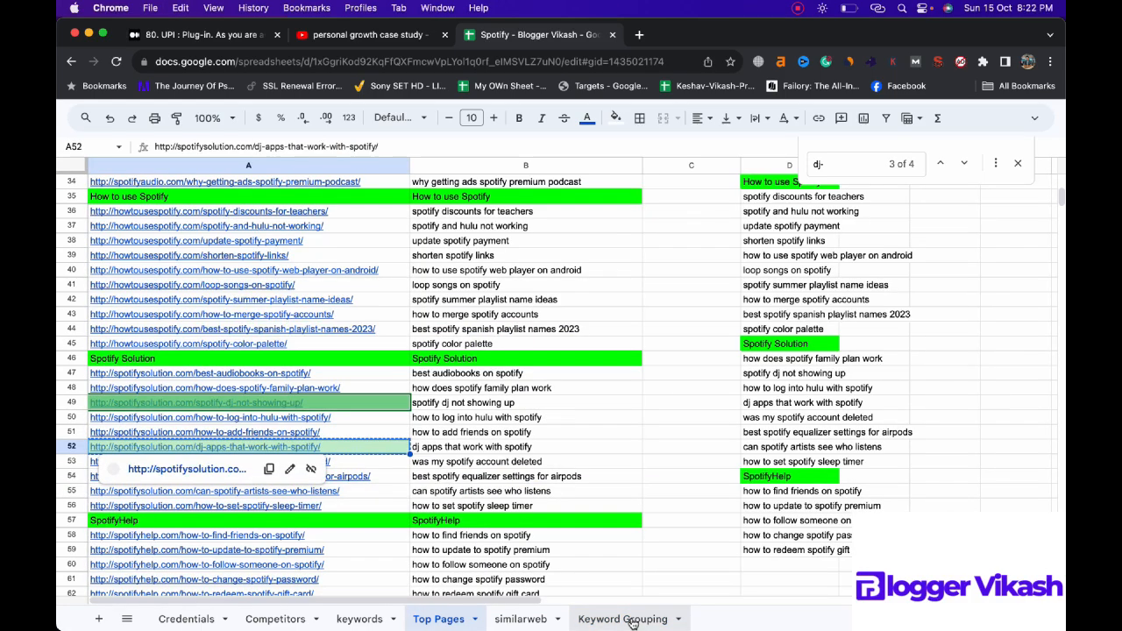
click(630, 618)
click(483, 535)
text(http://spotifysolution.com/dj-apps-that-work-with-spotify/)
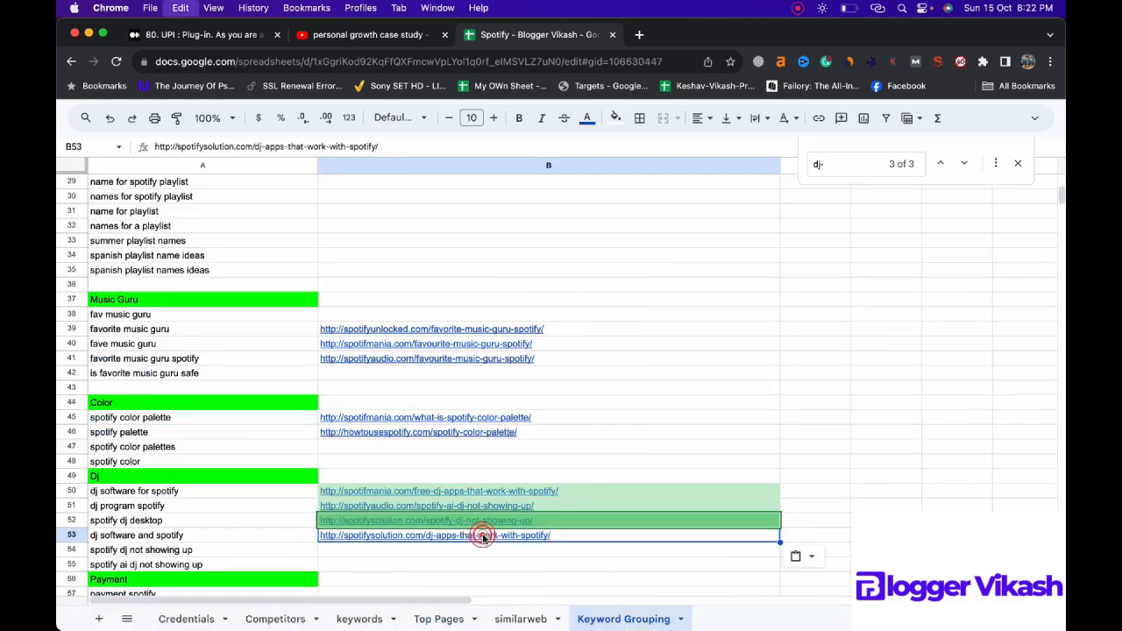
click(678, 453)
Step: Search the Top Pages sheet for "payment-" to locate a post URL for the Payment keyword group
scroll(678, 453, down, 5)
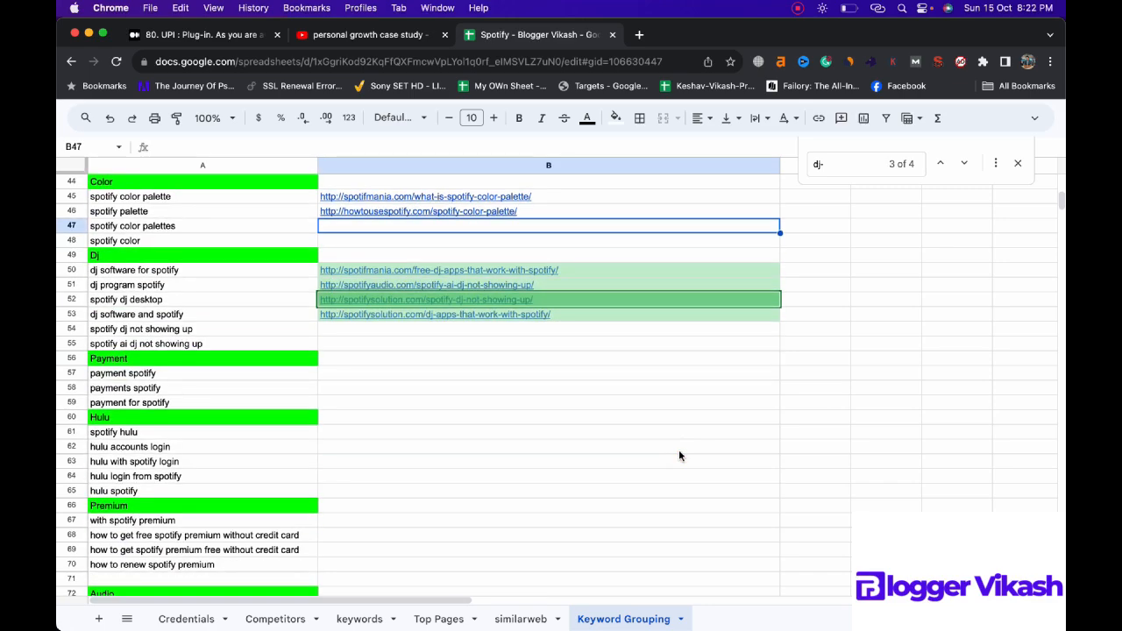
click(439, 619)
triple_click(858, 166)
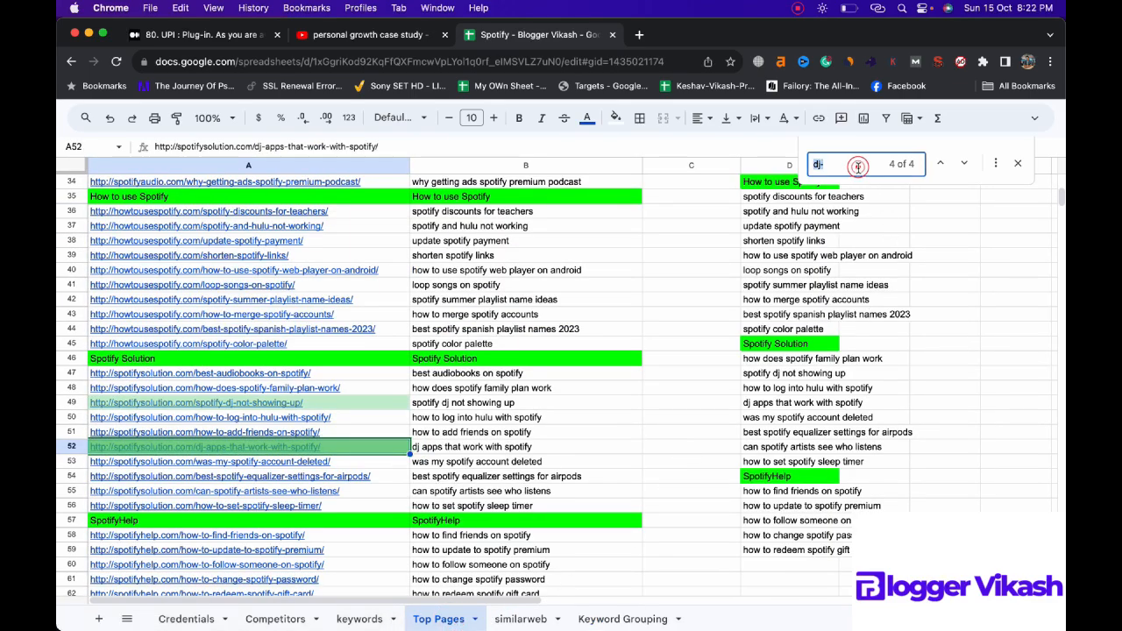
text(payment-)
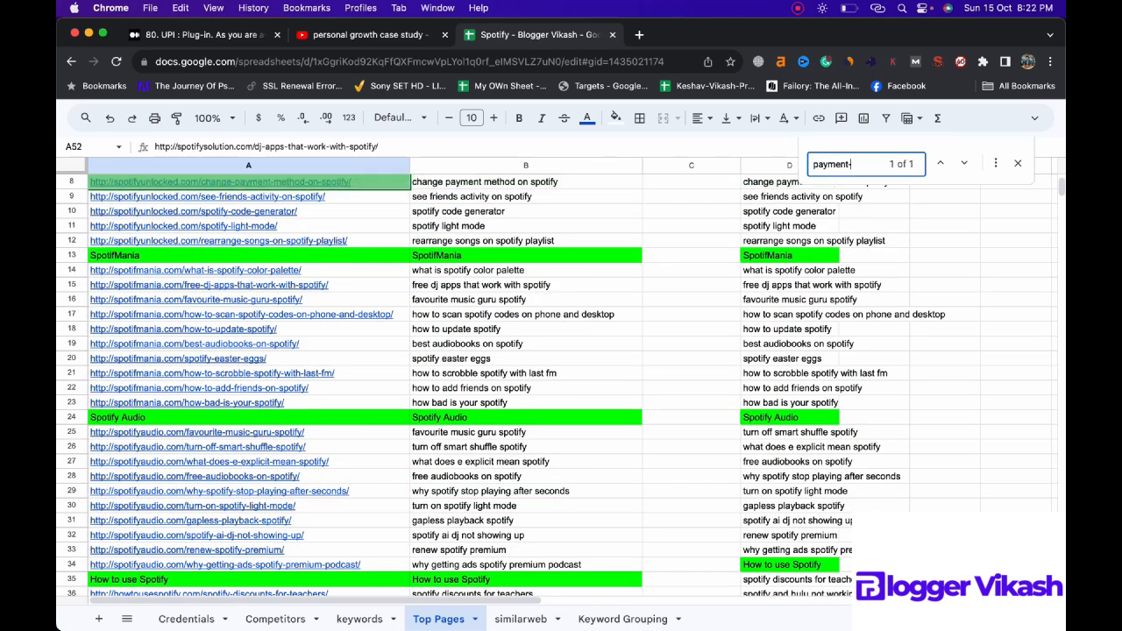
Step: Copy the change-payment-method-on-spotify URL from A8 of Top Pages into B57 of Keyword Grouping
click(370, 181)
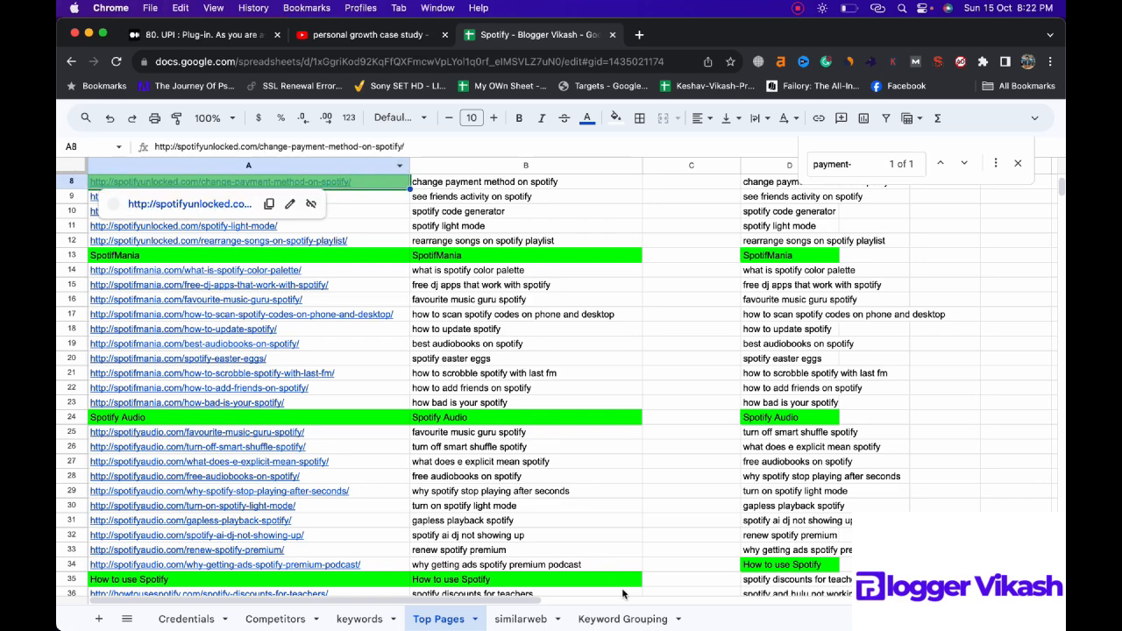
click(625, 619)
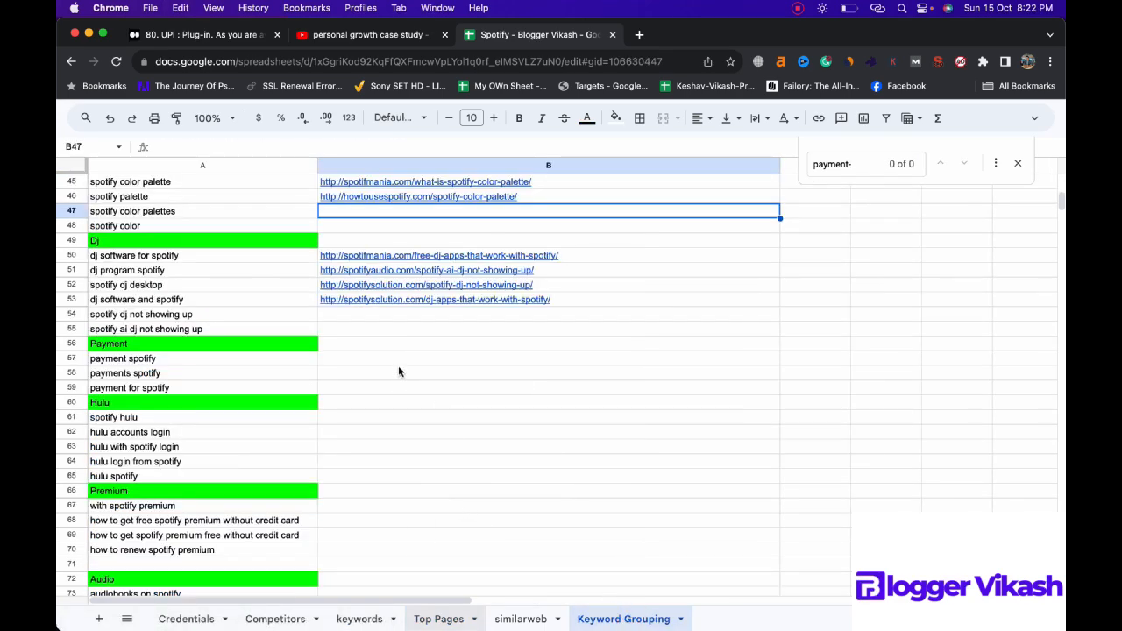
click(387, 358)
text(http://spotifyunlocked.com/change-payment-method-on-spotify/)
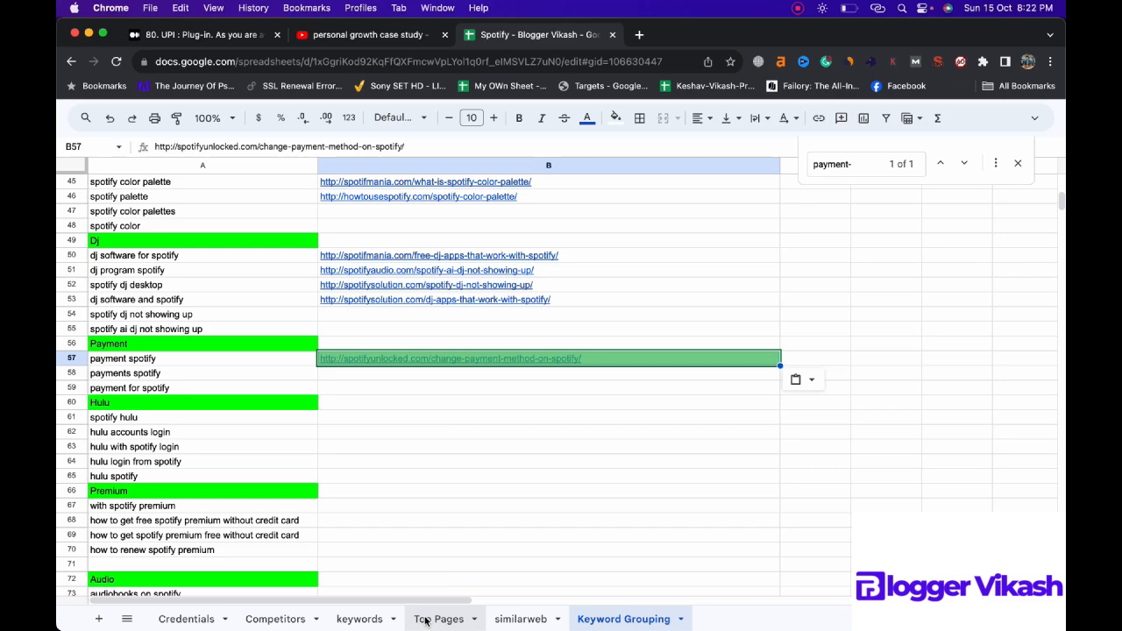
Step: Search the Top Pages sheet for "hulu-" and go through the matches to locate post URLs for the Hulu keyword group
click(425, 621)
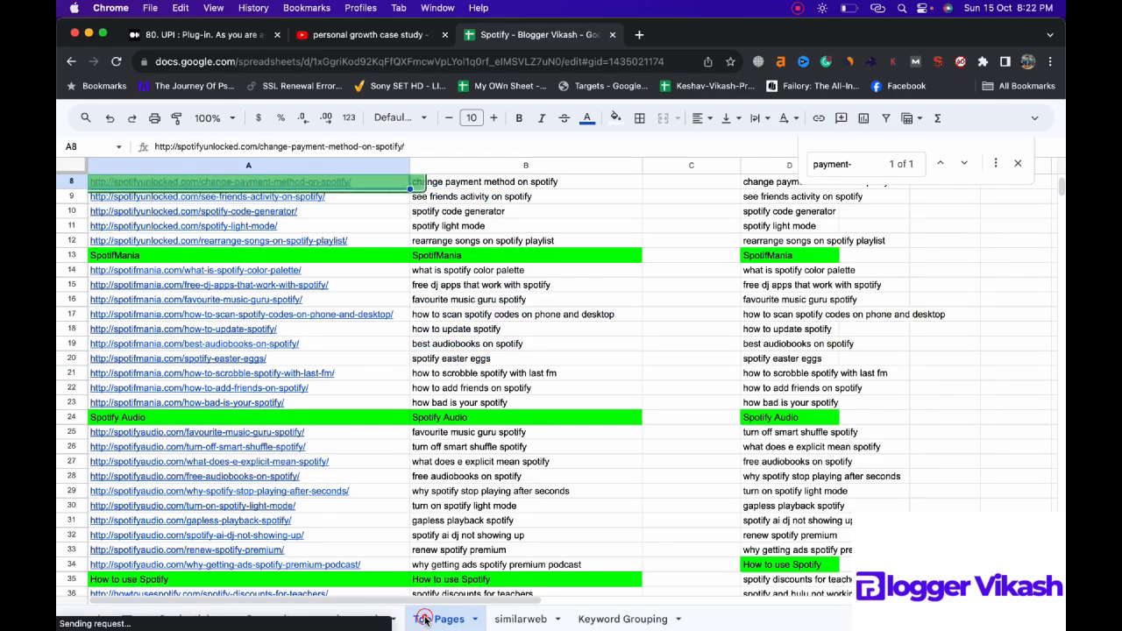
click(851, 160)
text(hul)
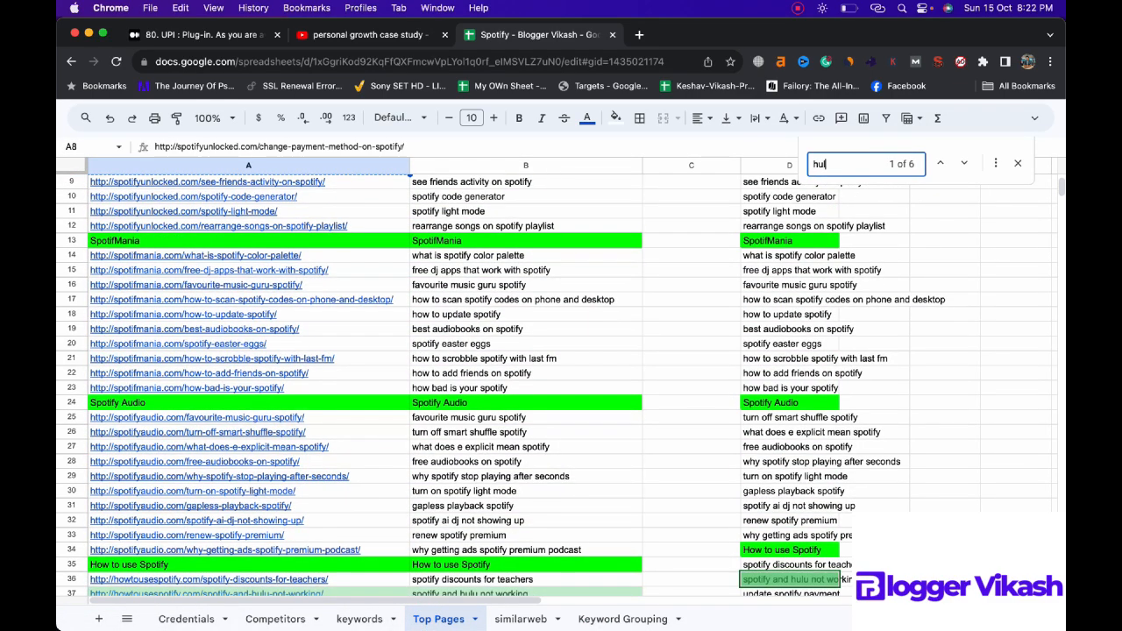
text(u-)
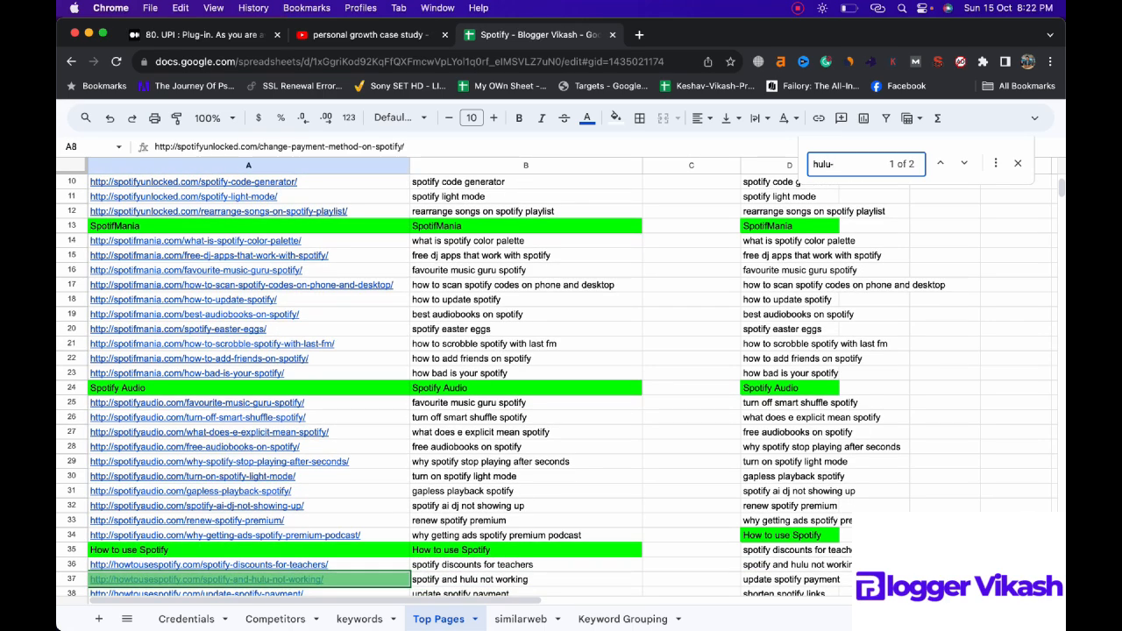
key(Return)
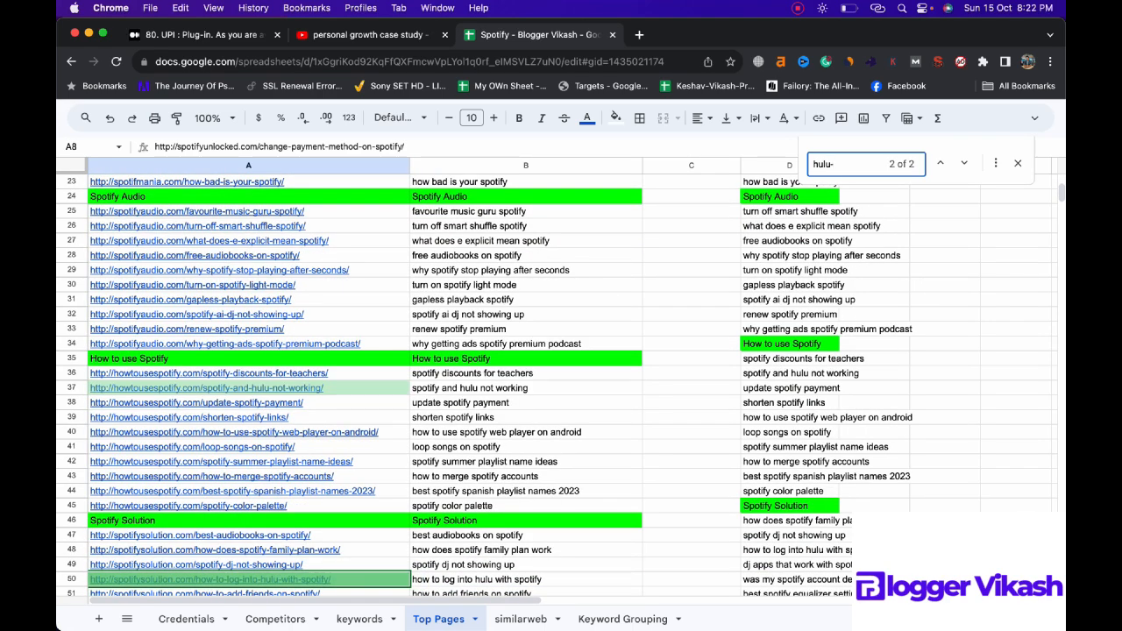
Step: Copy the spotify-and-hulu-not-working and how-to-log-into-hulu-with-spotify URLs from Top Pages into B62 and B63 of Keyword Grouping
click(363, 387)
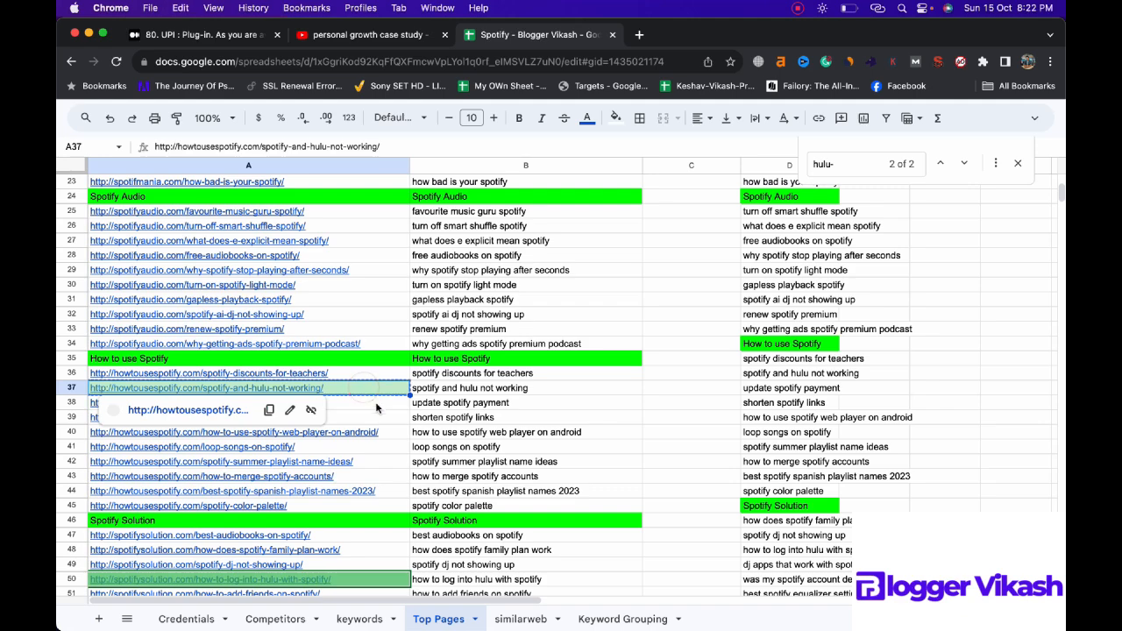
click(608, 625)
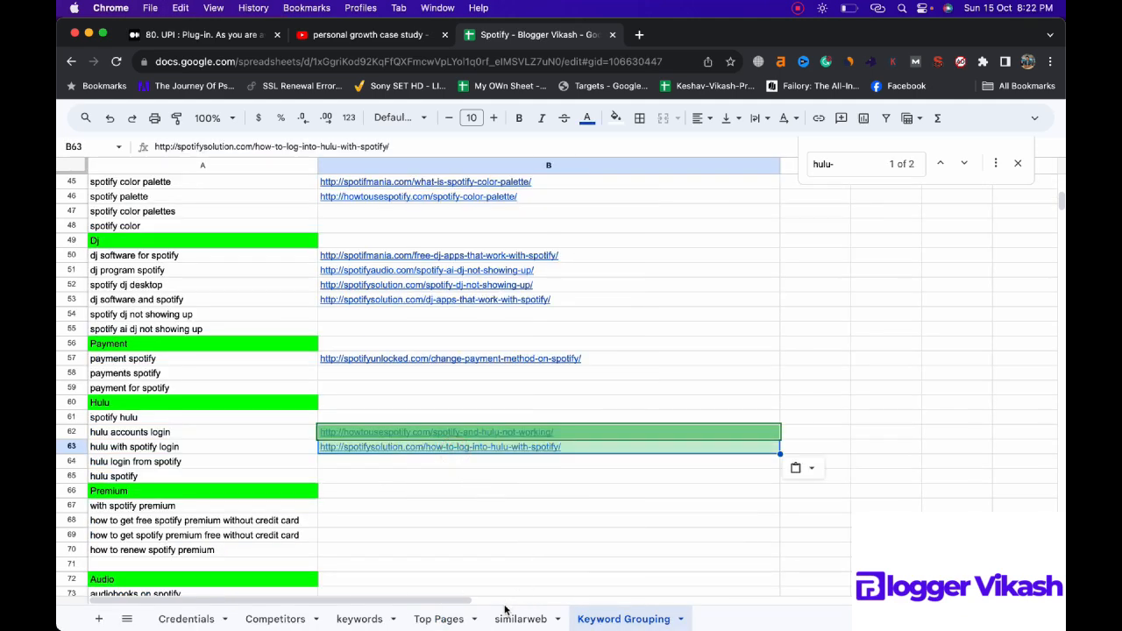
click(447, 624)
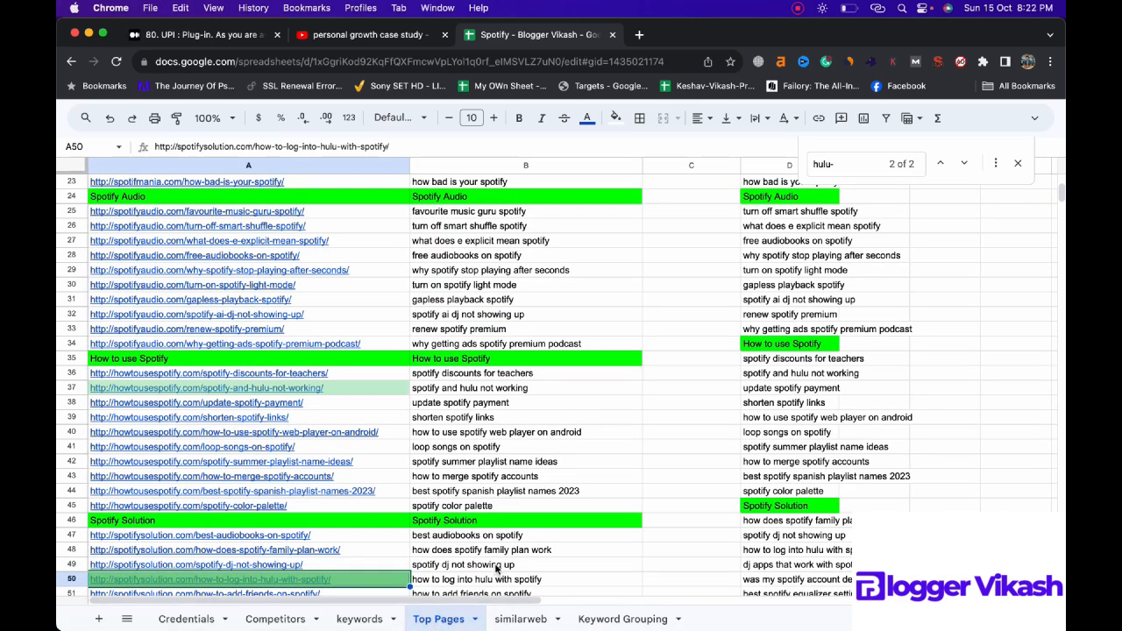
click(624, 619)
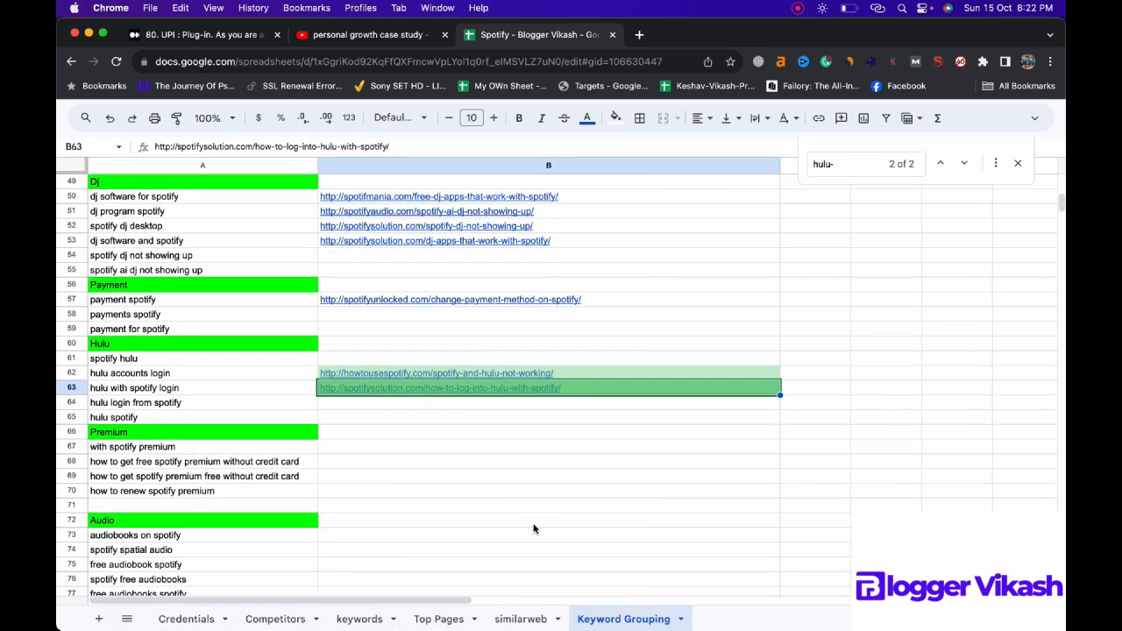
Step: Search the Top Pages sheet for "audiobook" to locate post URLs for the Audio keyword group
scroll(533, 529, down, 3)
click(438, 618)
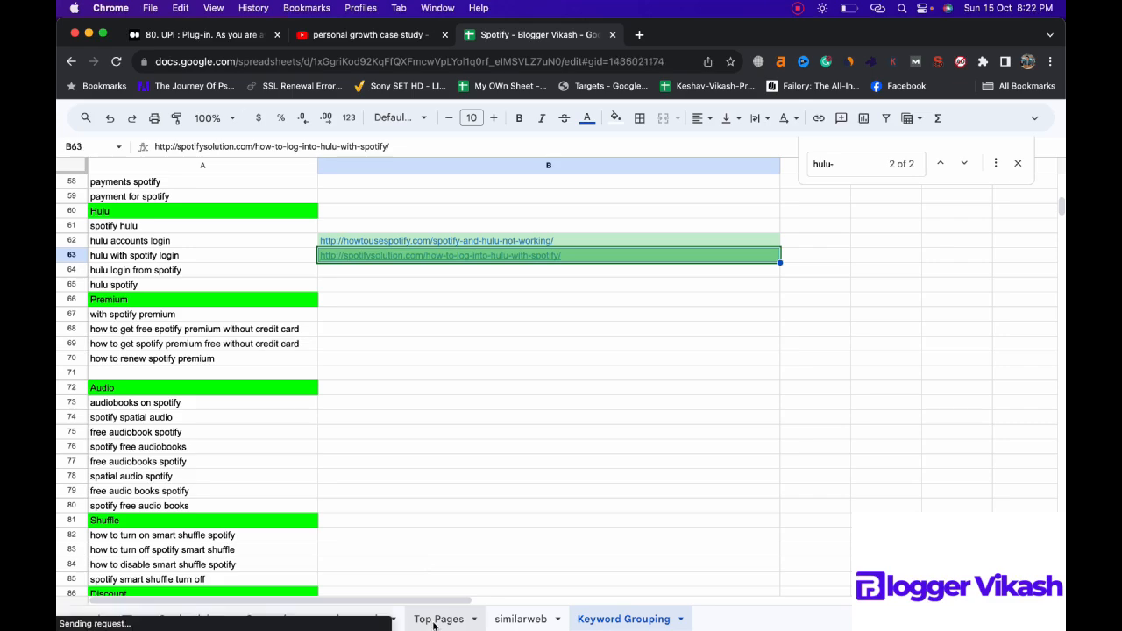
triple_click(829, 163)
text(audio)
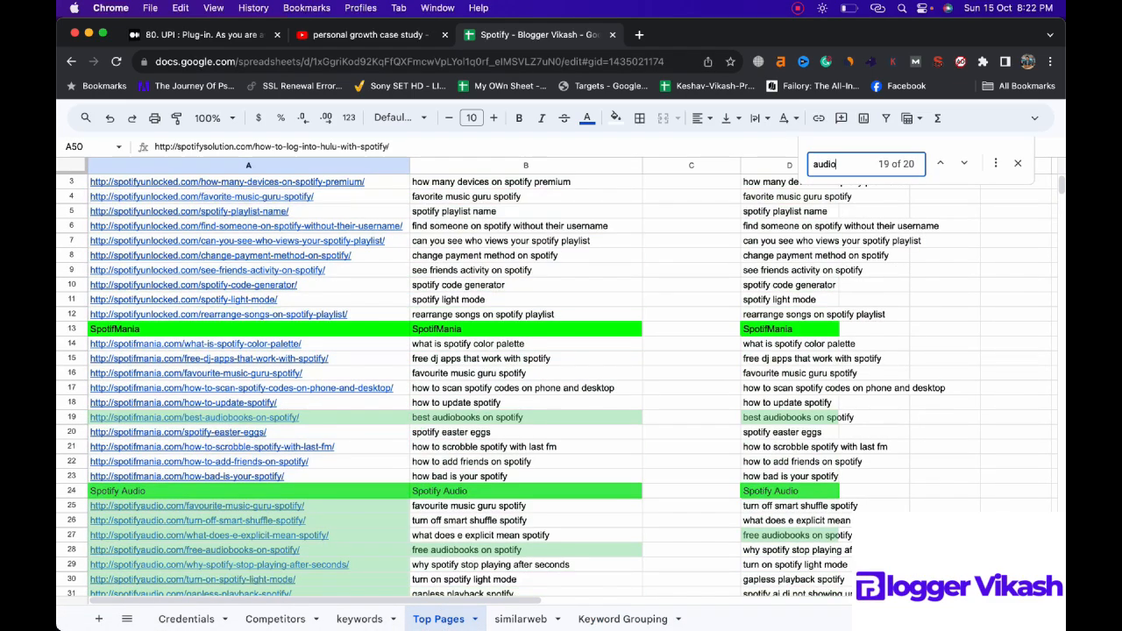
text(-)
key(BackSpace)
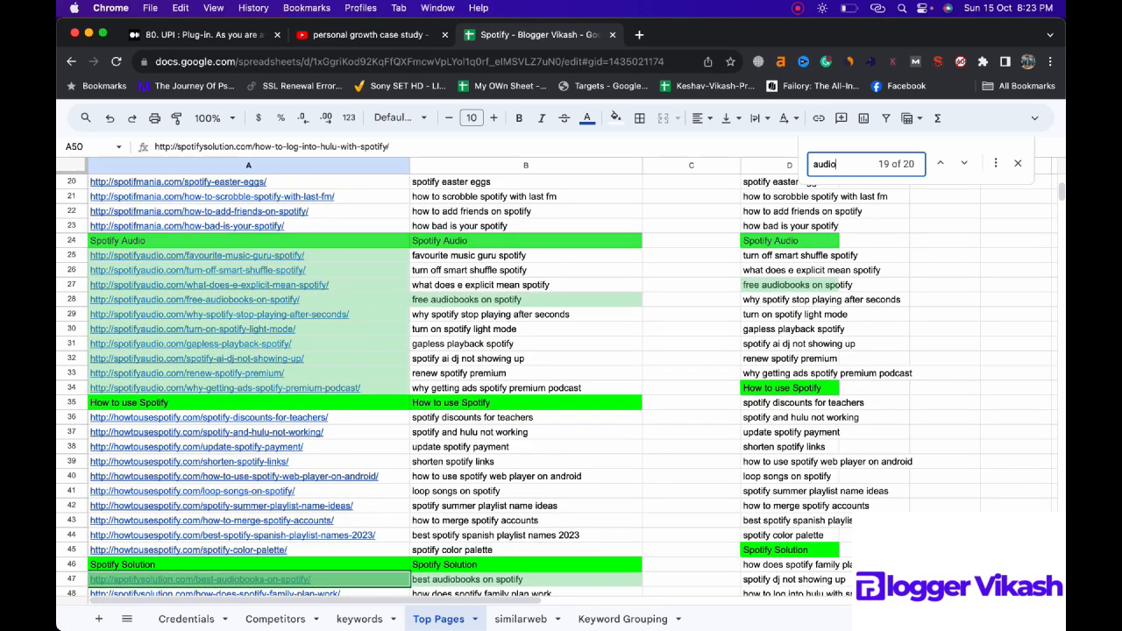
text(book-)
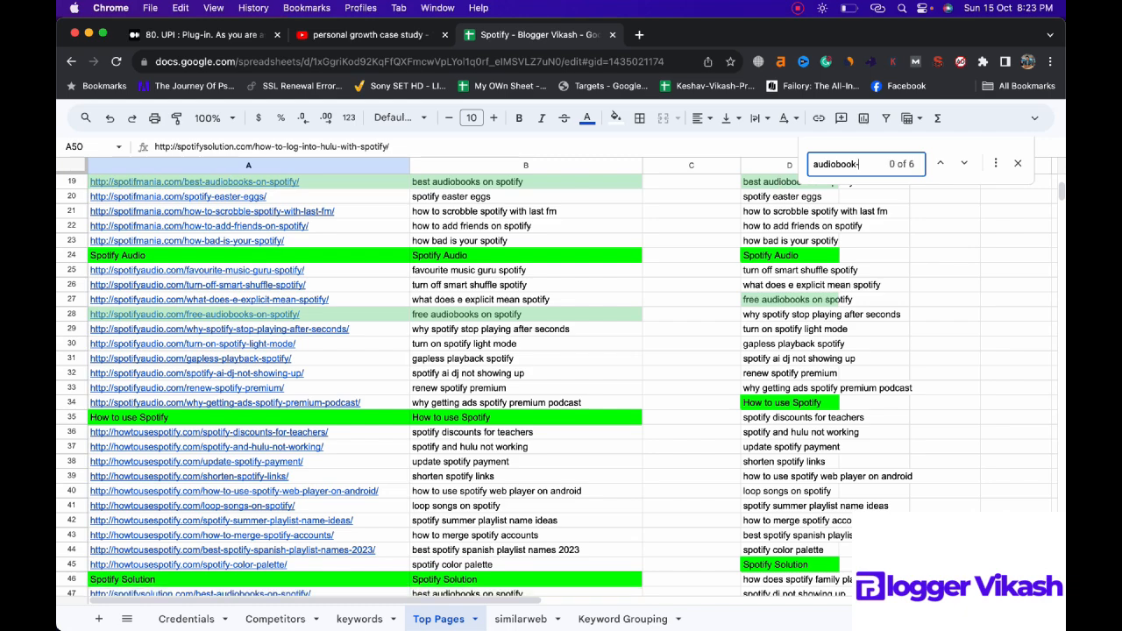
key(BackSpace)
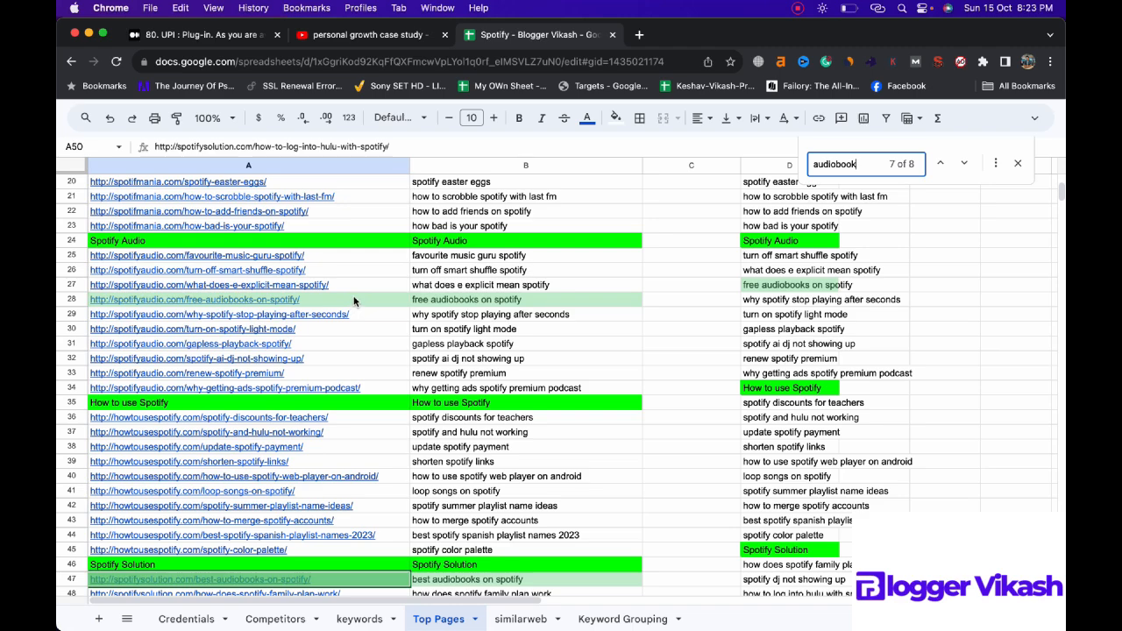
Step: Copy the two best-audiobooks-on-spotify URLs and the free-audiobooks-on-spotify URL from Top Pages into B73:B75 of Keyword Grouping
mouse_move(354, 301)
scroll(357, 300, up, 6)
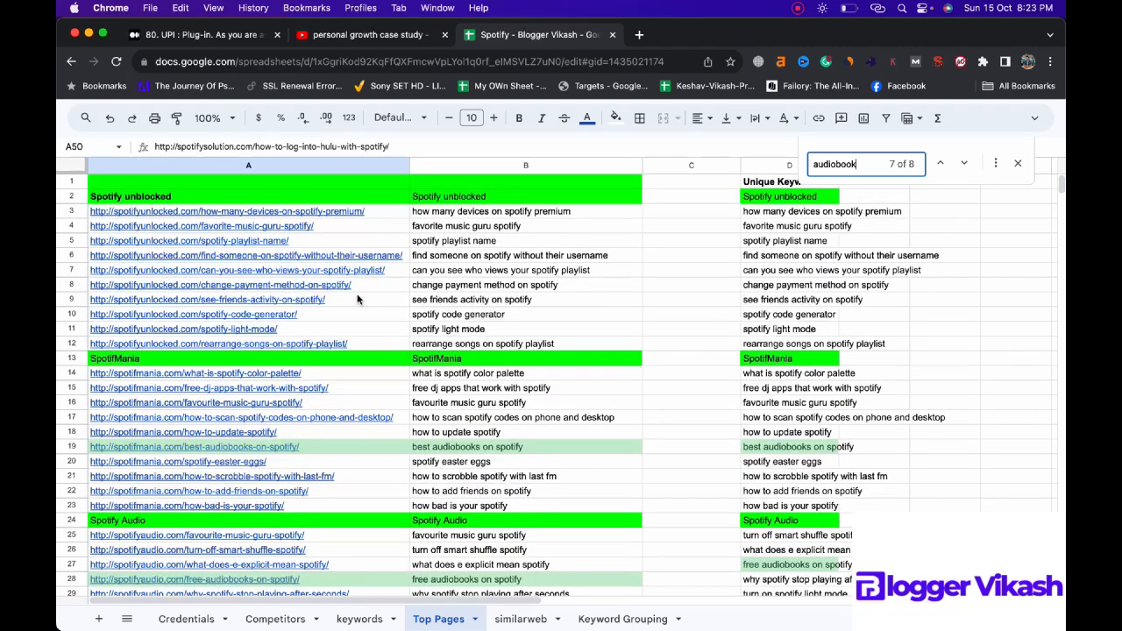
click(337, 450)
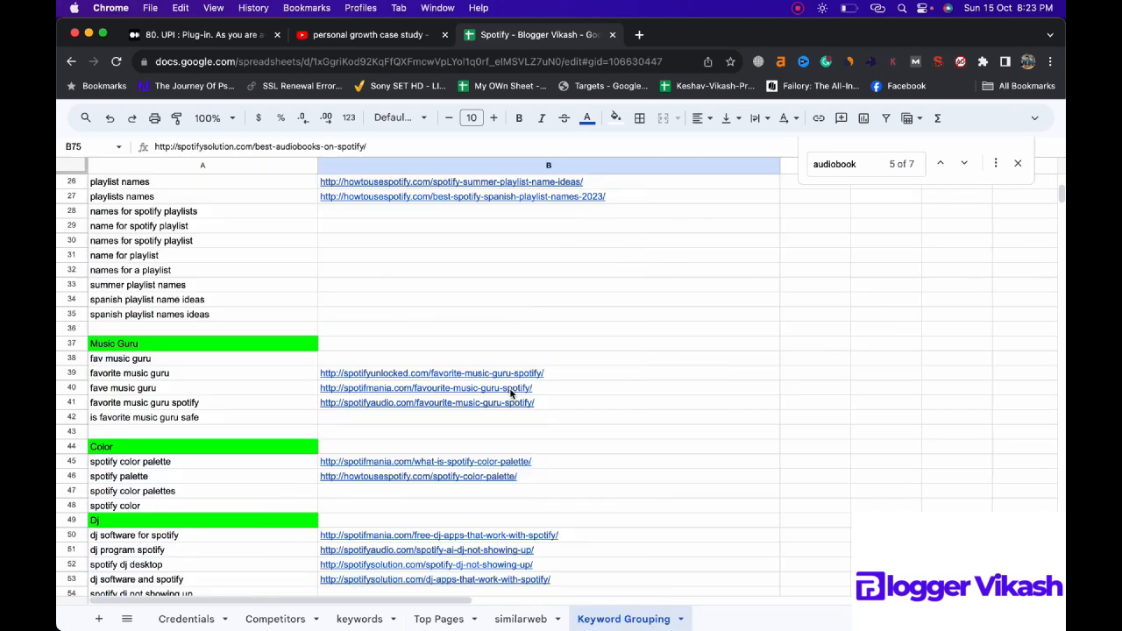
scroll(526, 403, up, 5)
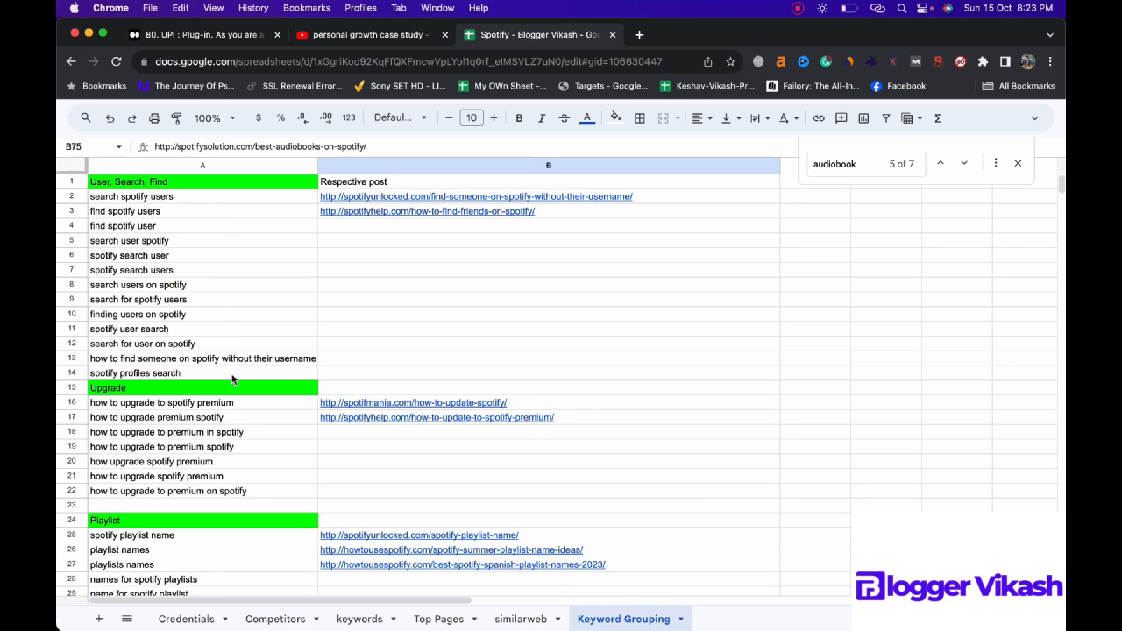
scroll(233, 377, down, 6)
scroll(234, 377, up, 6)
click(439, 619)
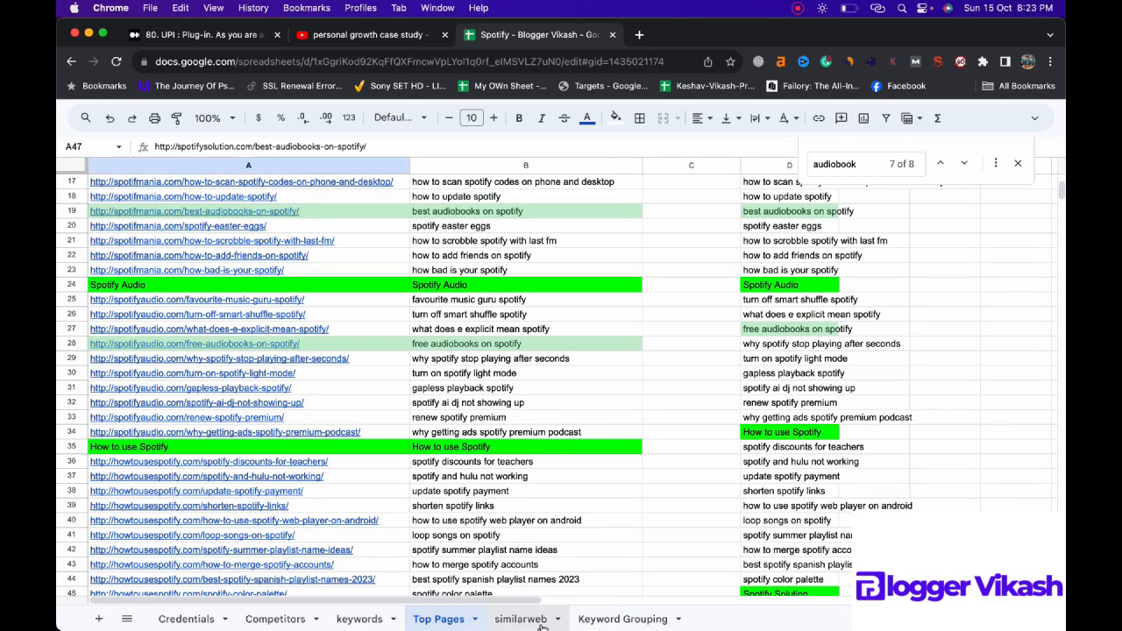
click(540, 622)
click(592, 620)
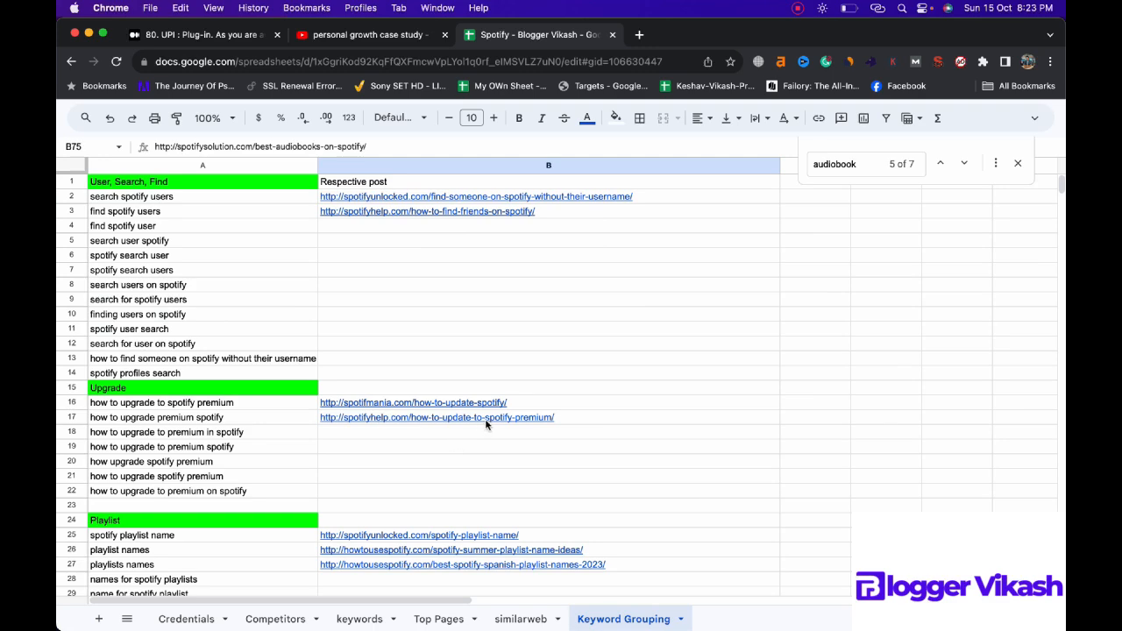
Step: Open the how-to-update-to-spotify-premium post linked in B17 and select the Upgrade keywords in A16:A22
click(487, 424)
click(448, 437)
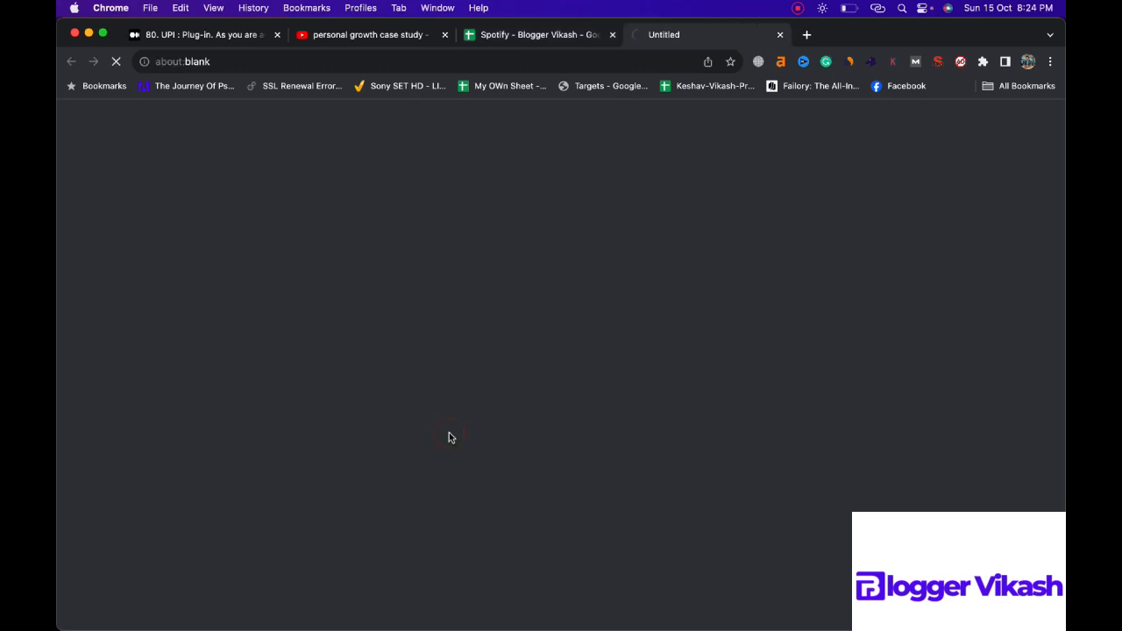
drag(281, 402, 275, 490)
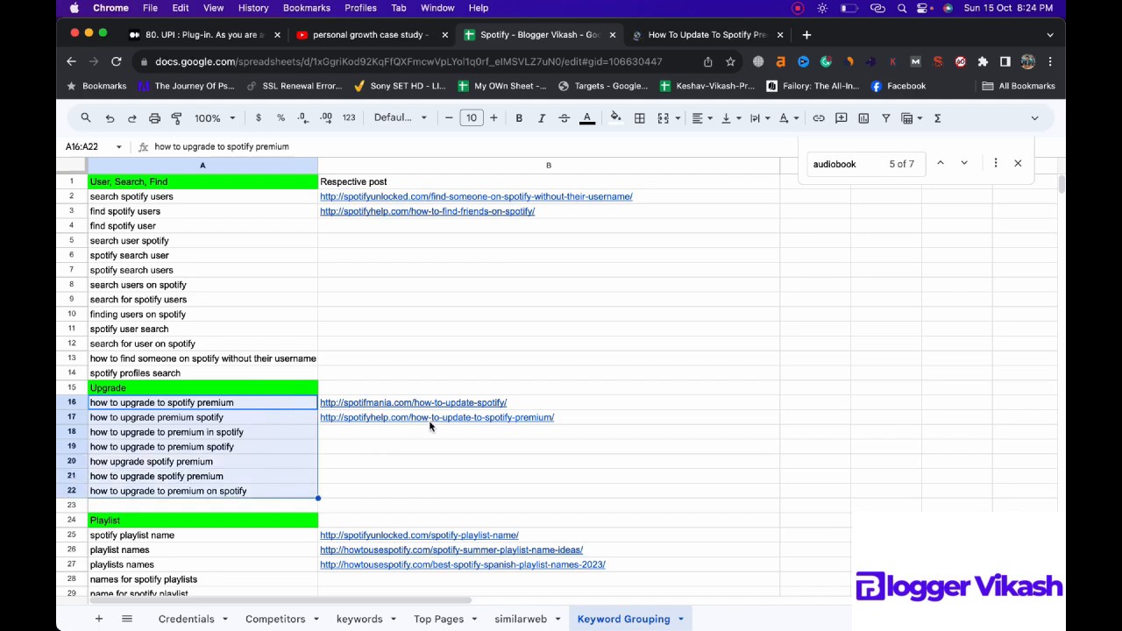
mouse_move(478, 424)
Step: Examine the sections of the how-to-update-to-spotify-premium post to see how it covers the Upgrade keywords
click(677, 38)
scroll(535, 395, down, 10)
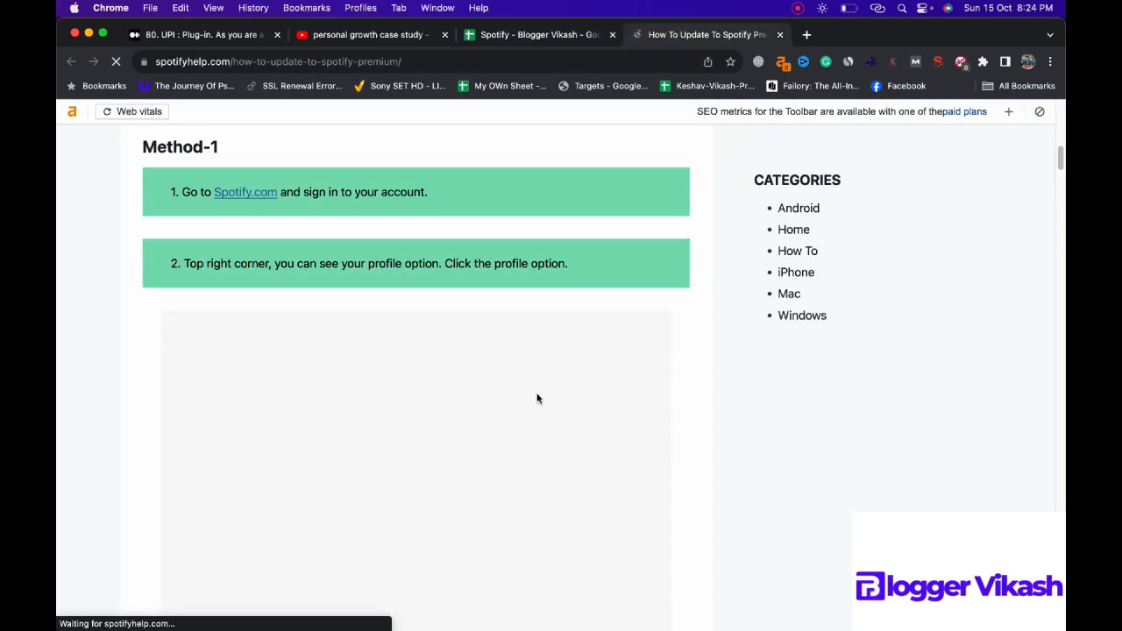
scroll(538, 398, down, 20)
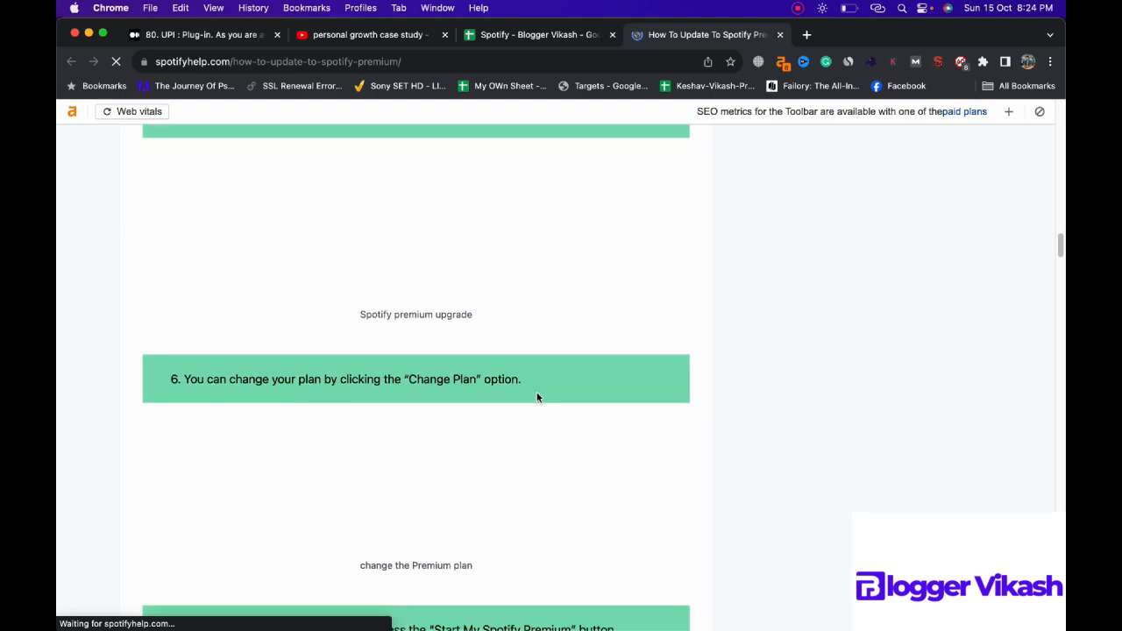
scroll(537, 398, down, 20)
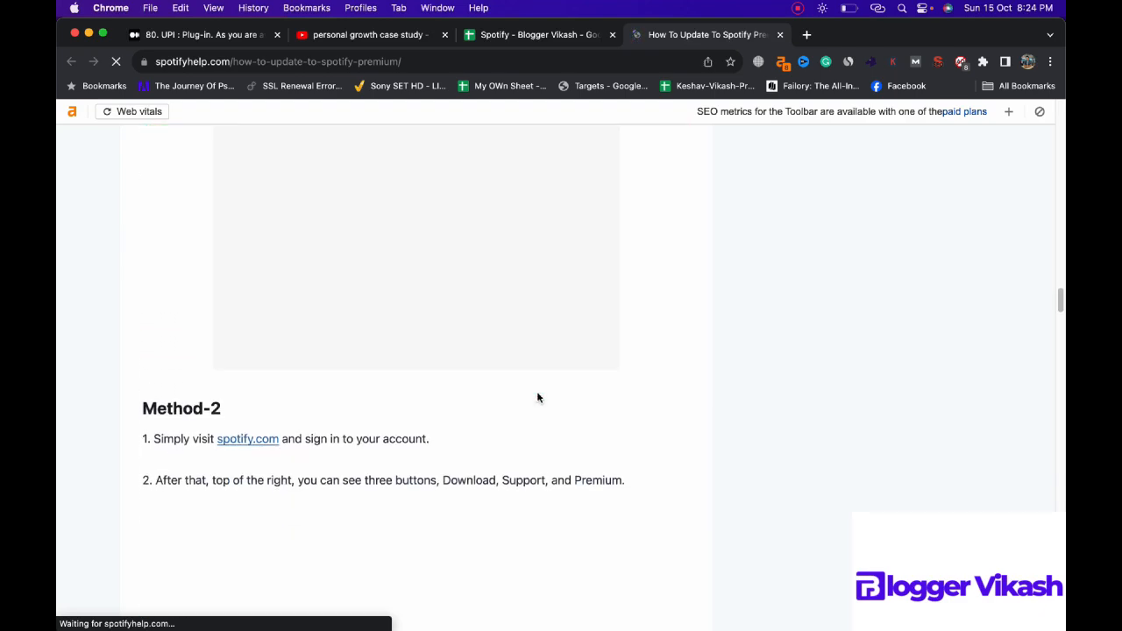
scroll(537, 398, down, 20)
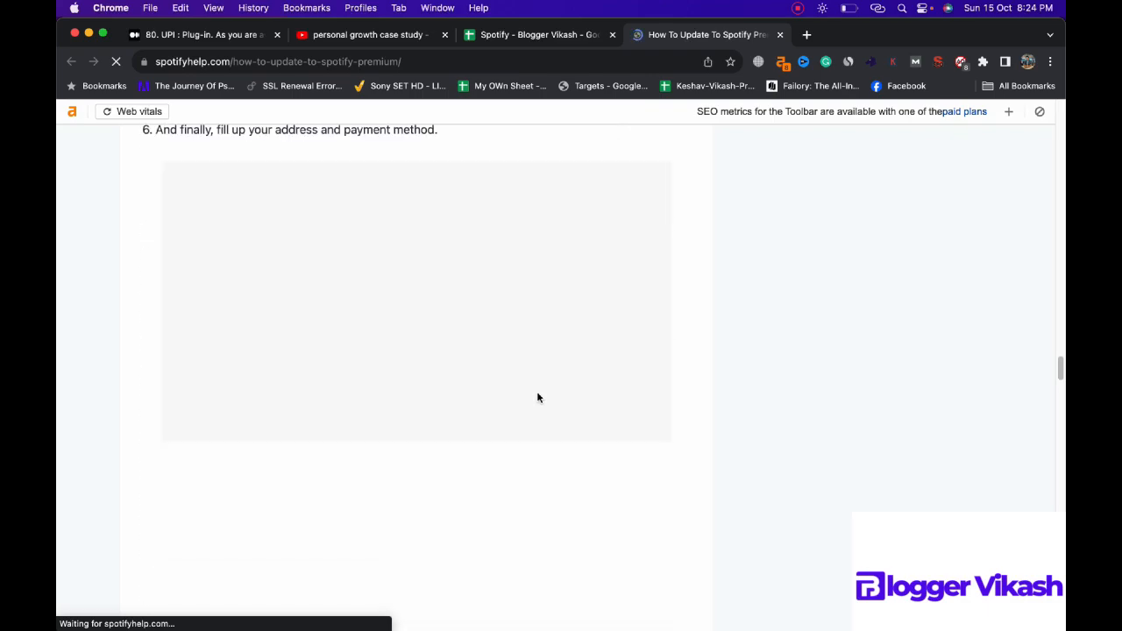
scroll(537, 398, down, 10)
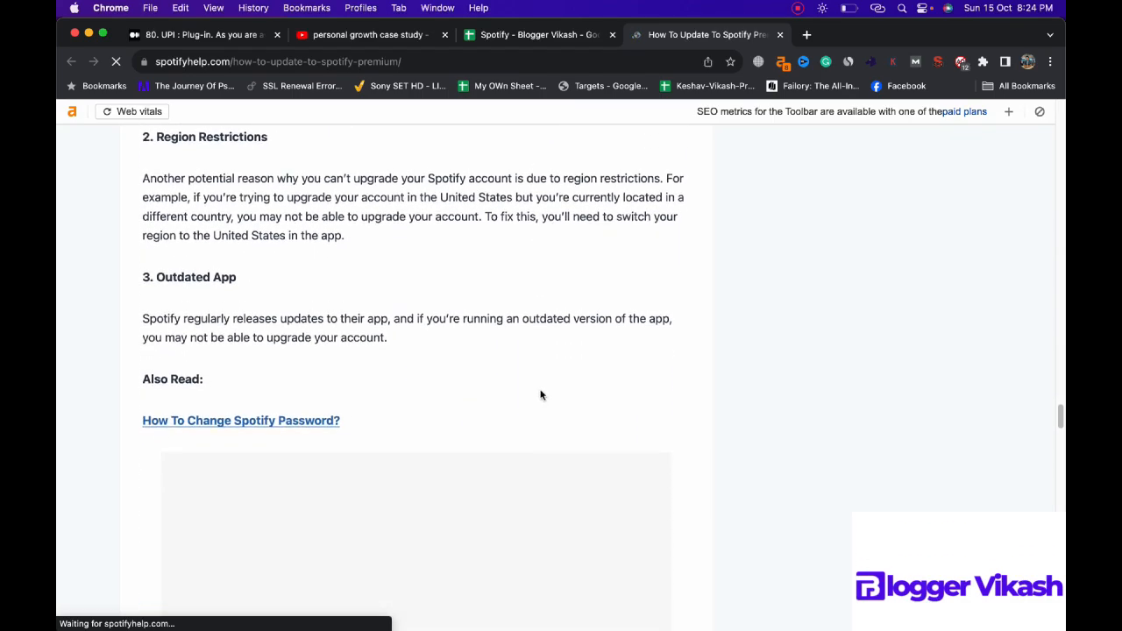
scroll(542, 393, down, 4)
scroll(573, 368, down, 10)
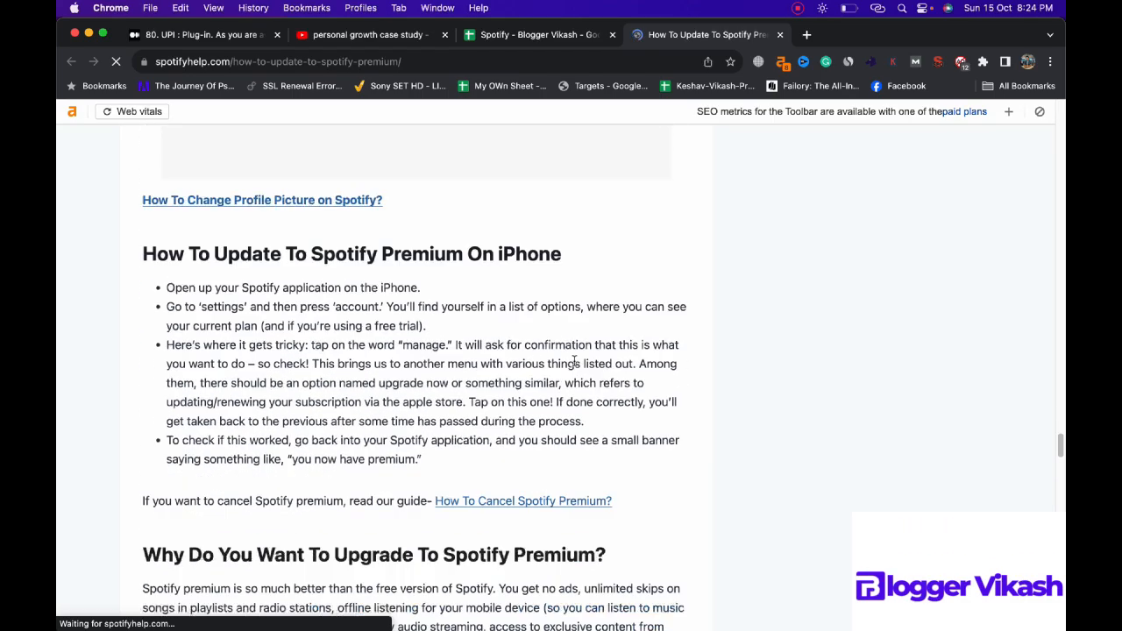
scroll(574, 366, down, 10)
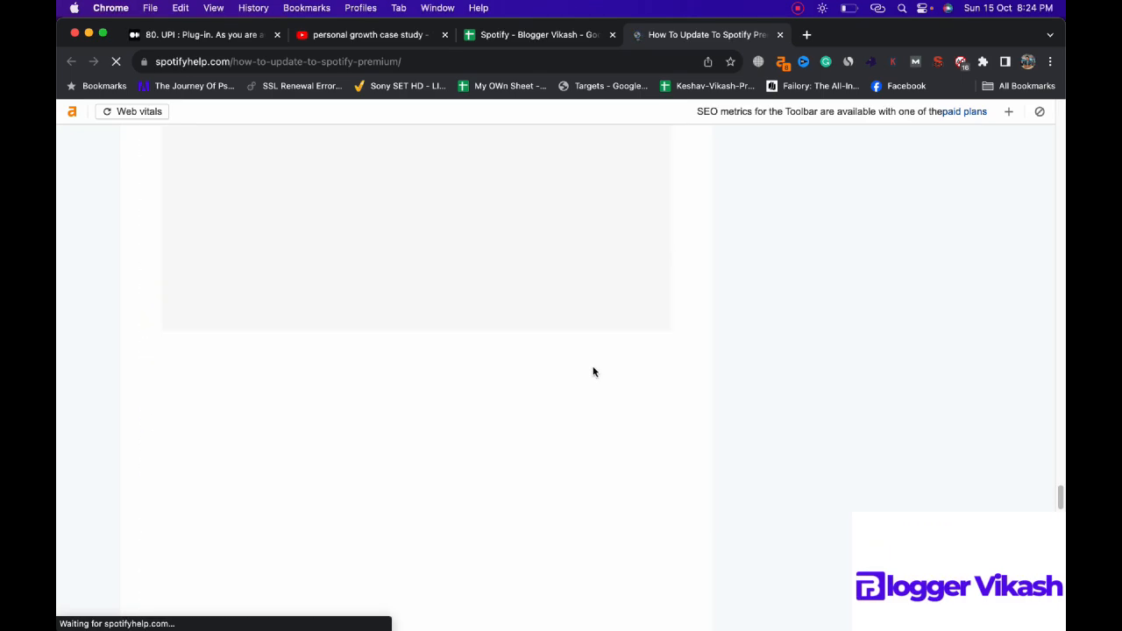
Step: Return to the Keyword Grouping sheet, review the keyword groups with their respective post URLs, and close the search
click(554, 37)
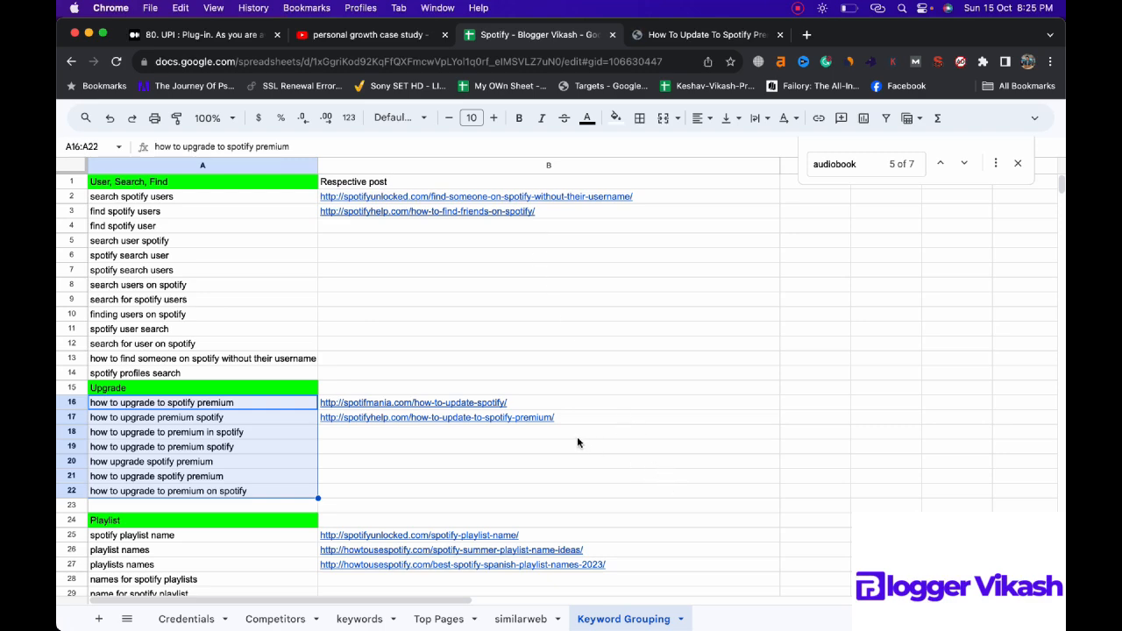
scroll(577, 442, down, 7)
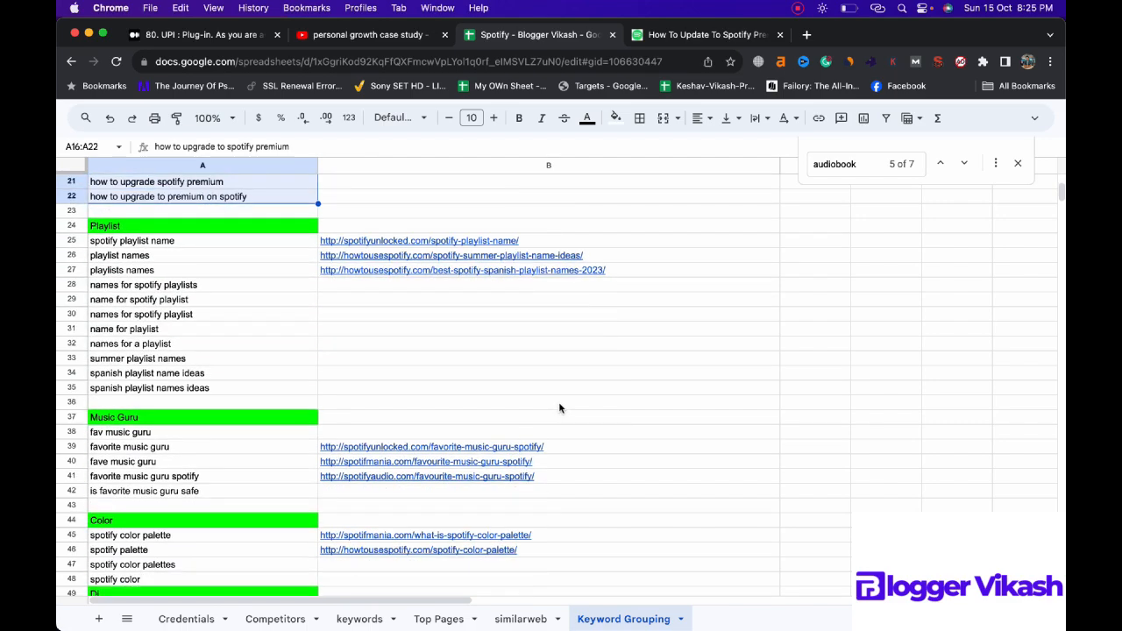
scroll(559, 402, down, 14)
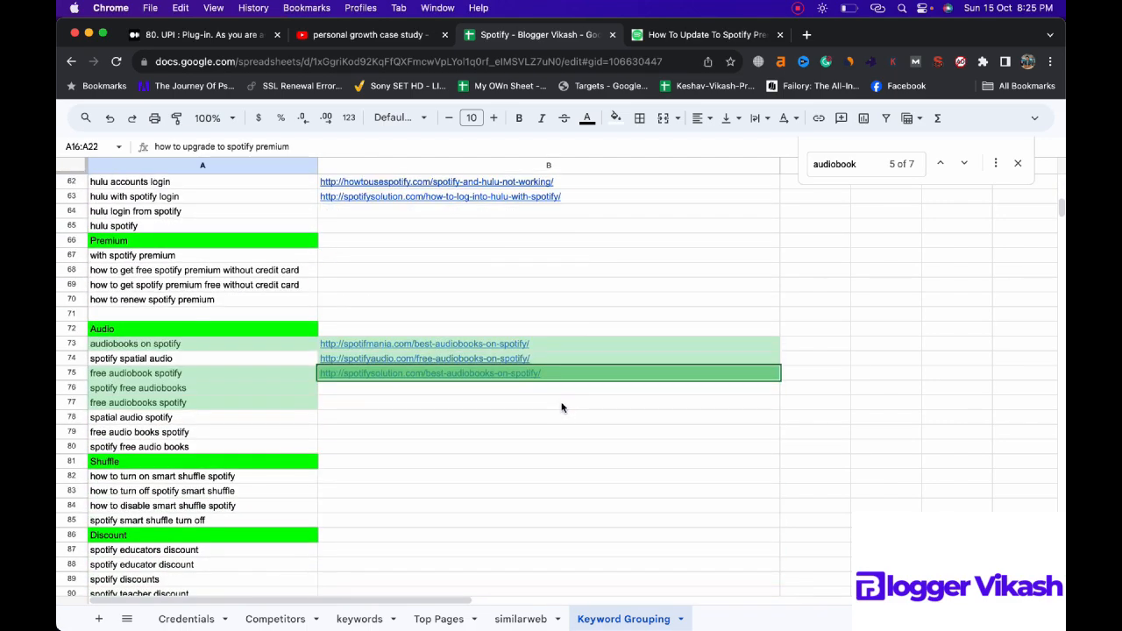
scroll(562, 407, down, 6)
scroll(666, 365, up, 3)
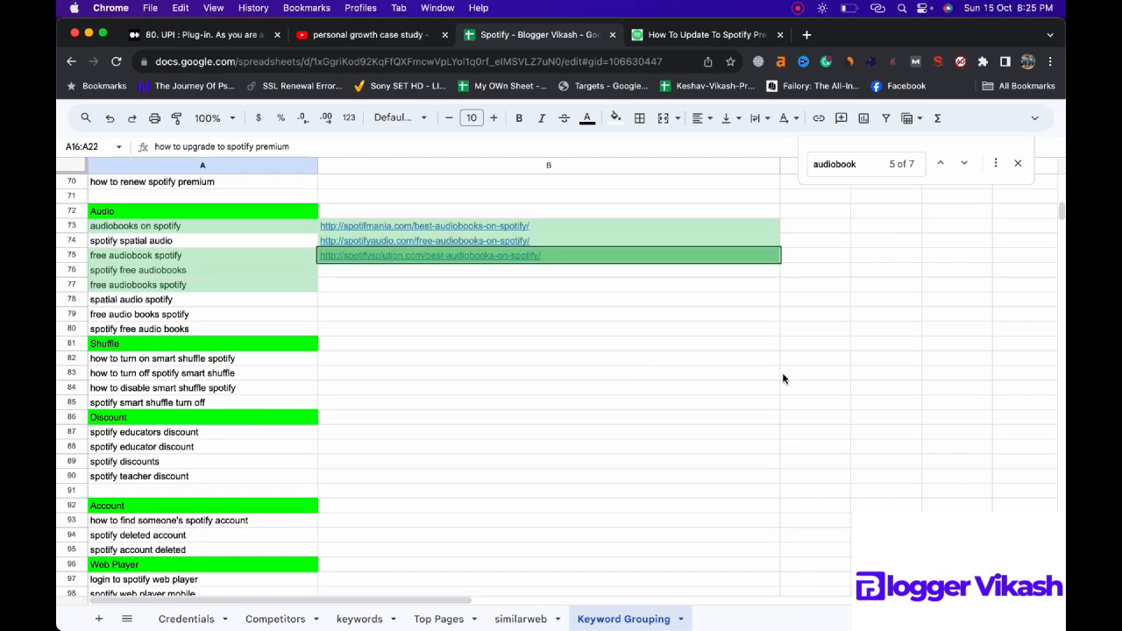
click(1018, 164)
scroll(644, 210, up, 20)
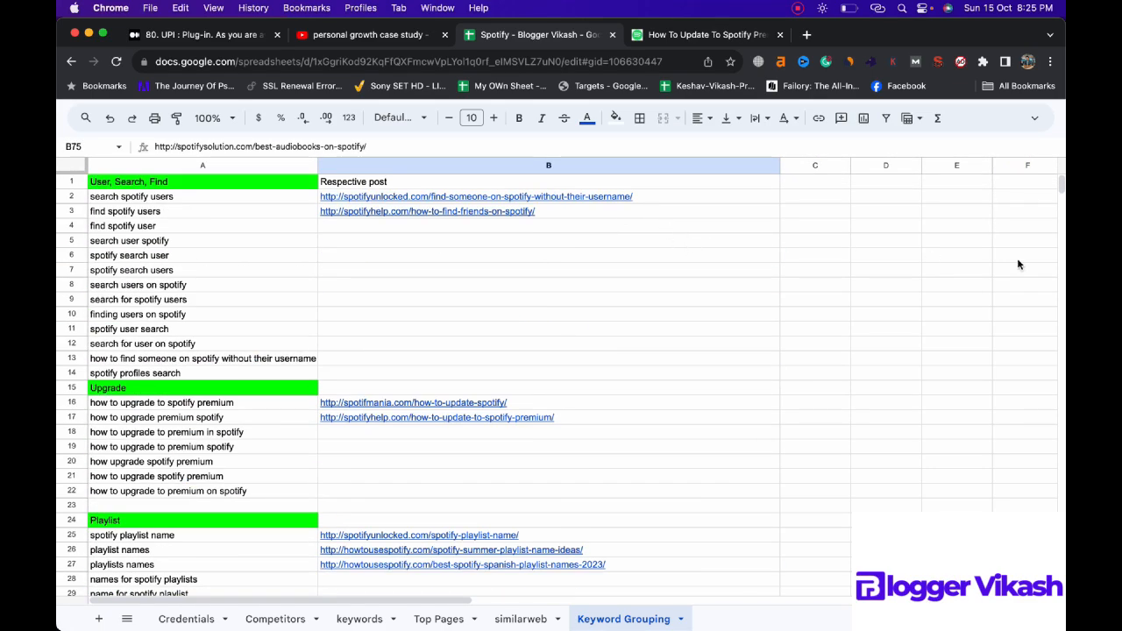
Step: Make a copy of the whole spreadsheet in My Drive under the suggested name, without sharing or comments
click(1034, 118)
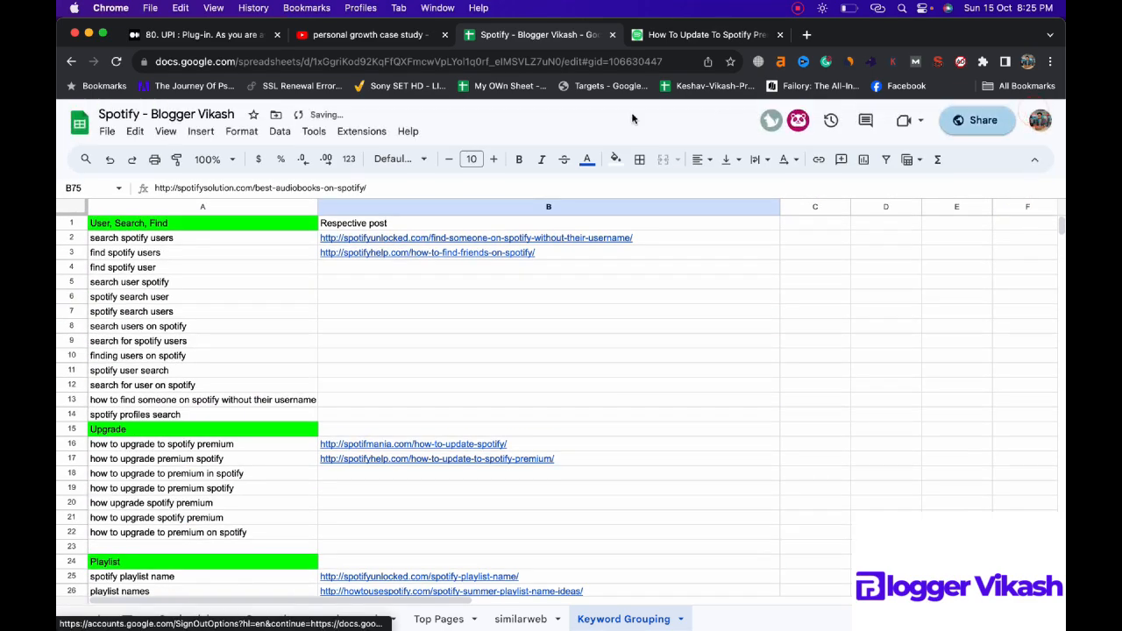
click(107, 131)
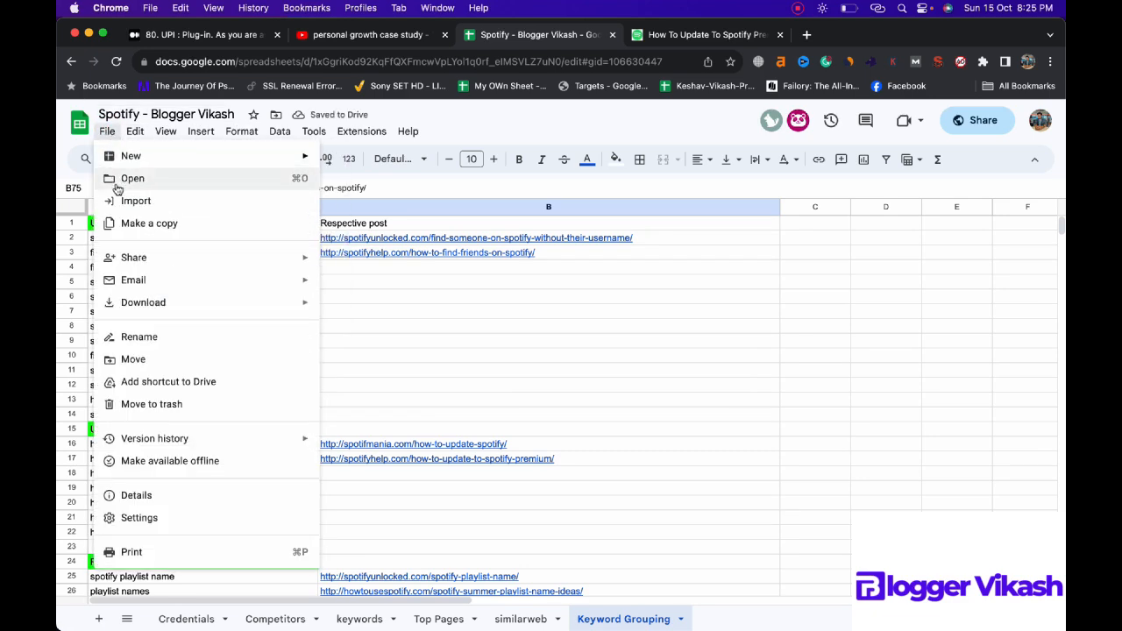
click(136, 224)
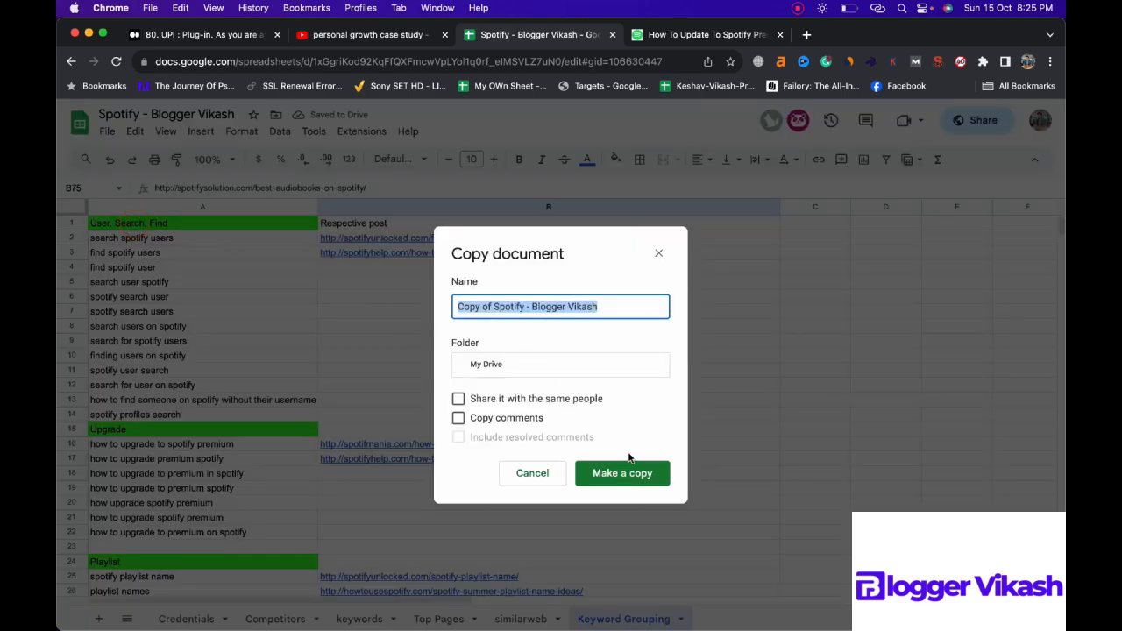
click(627, 471)
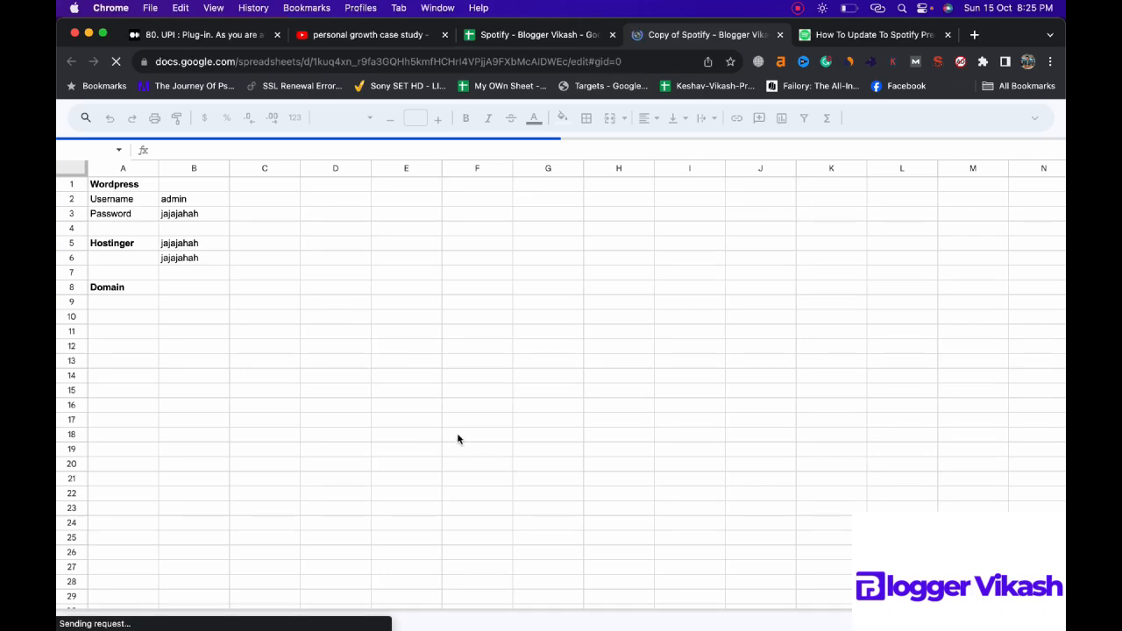
Step: Look through the Keyword Grouping, similarweb and Top Pages sheets of the copied spreadsheet
click(596, 618)
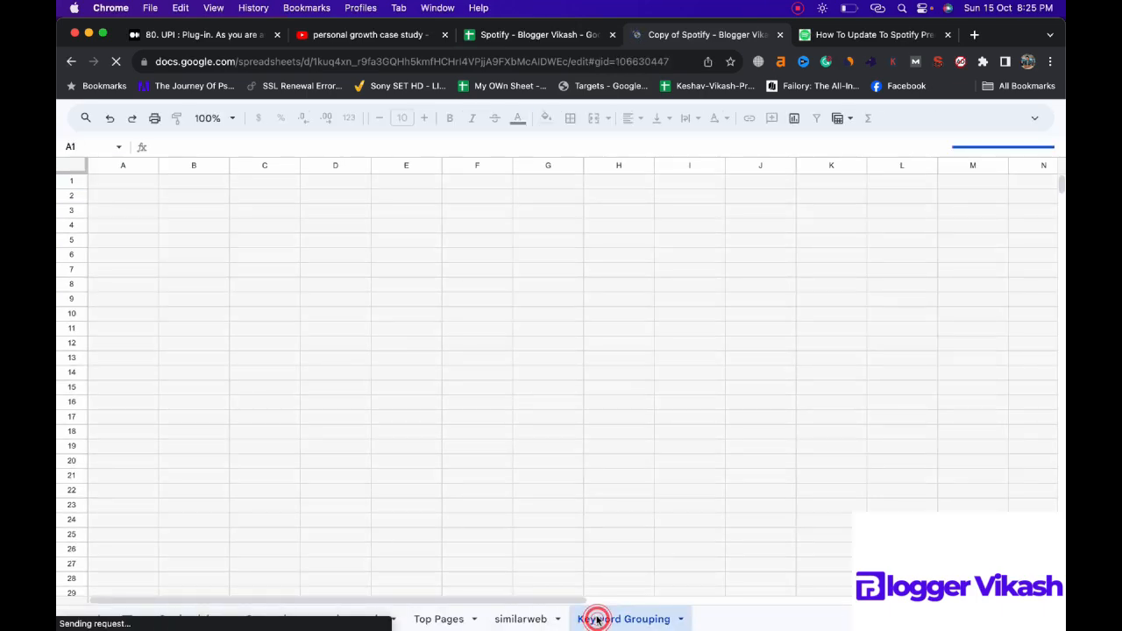
click(524, 620)
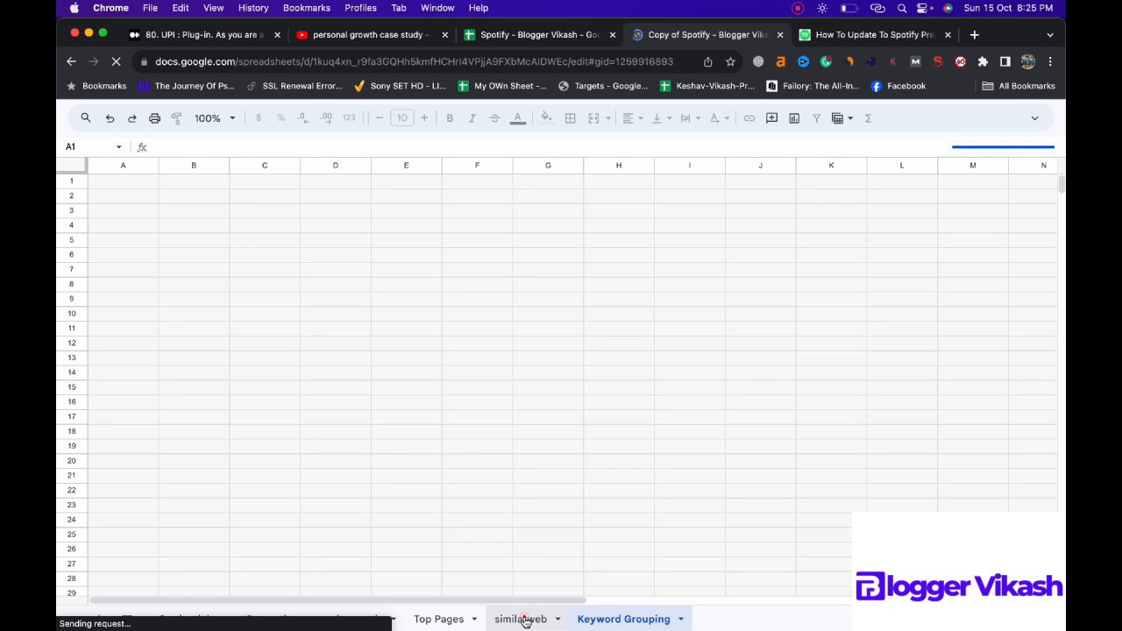
click(443, 619)
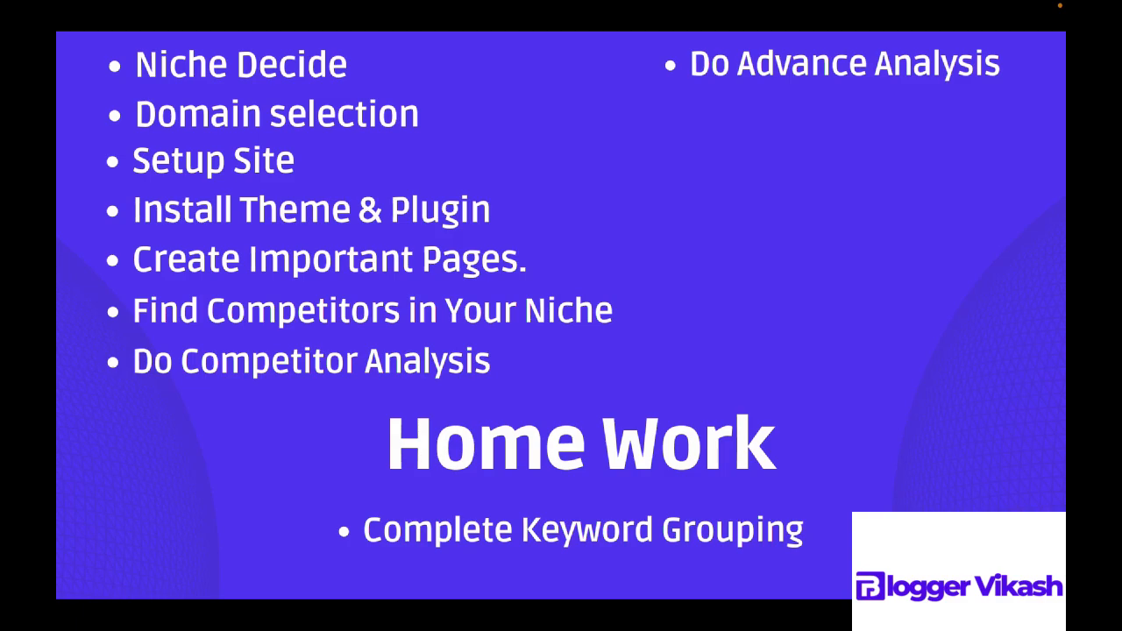
key(Right)
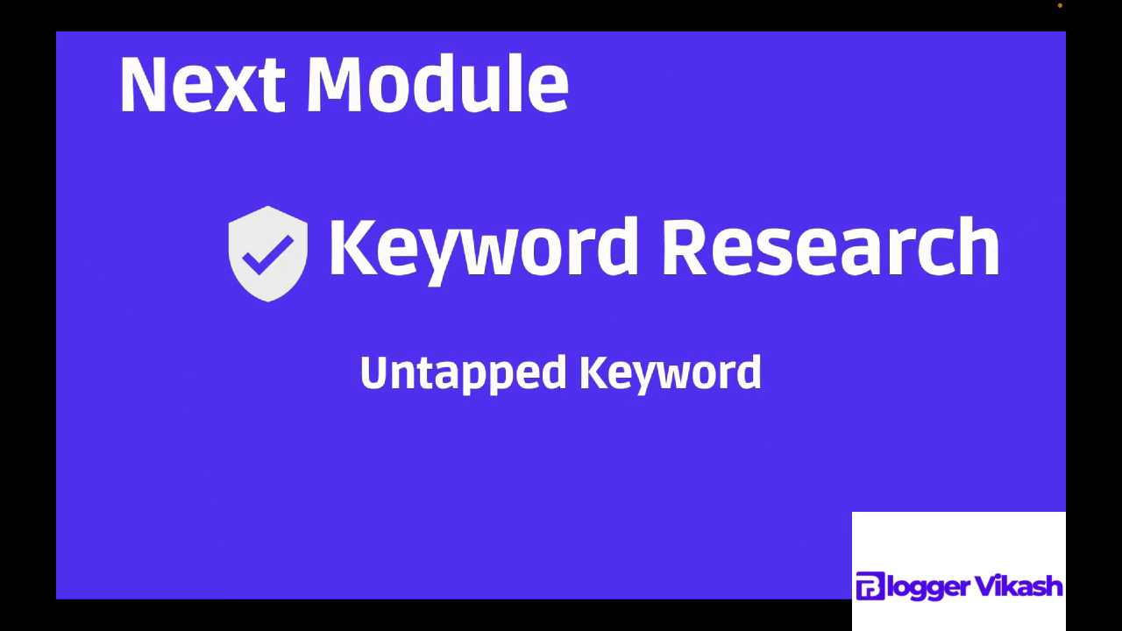